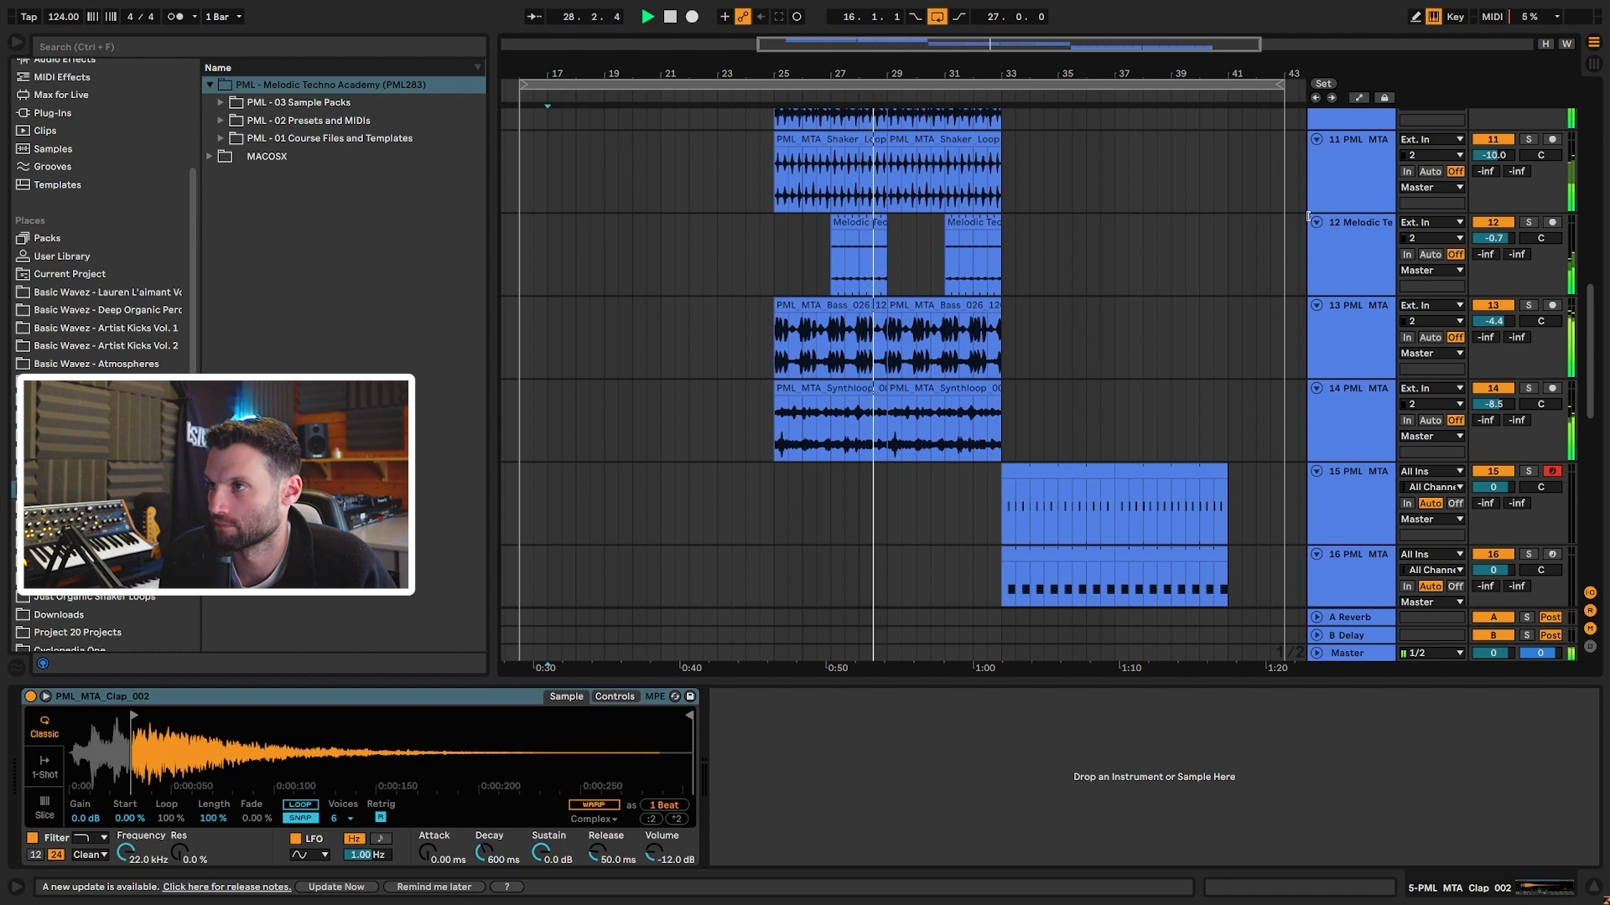
- Review the tracks of the second and third arrangement sections during playback, down to track 23, and stop playback
scroll(1307, 209, down, 5)
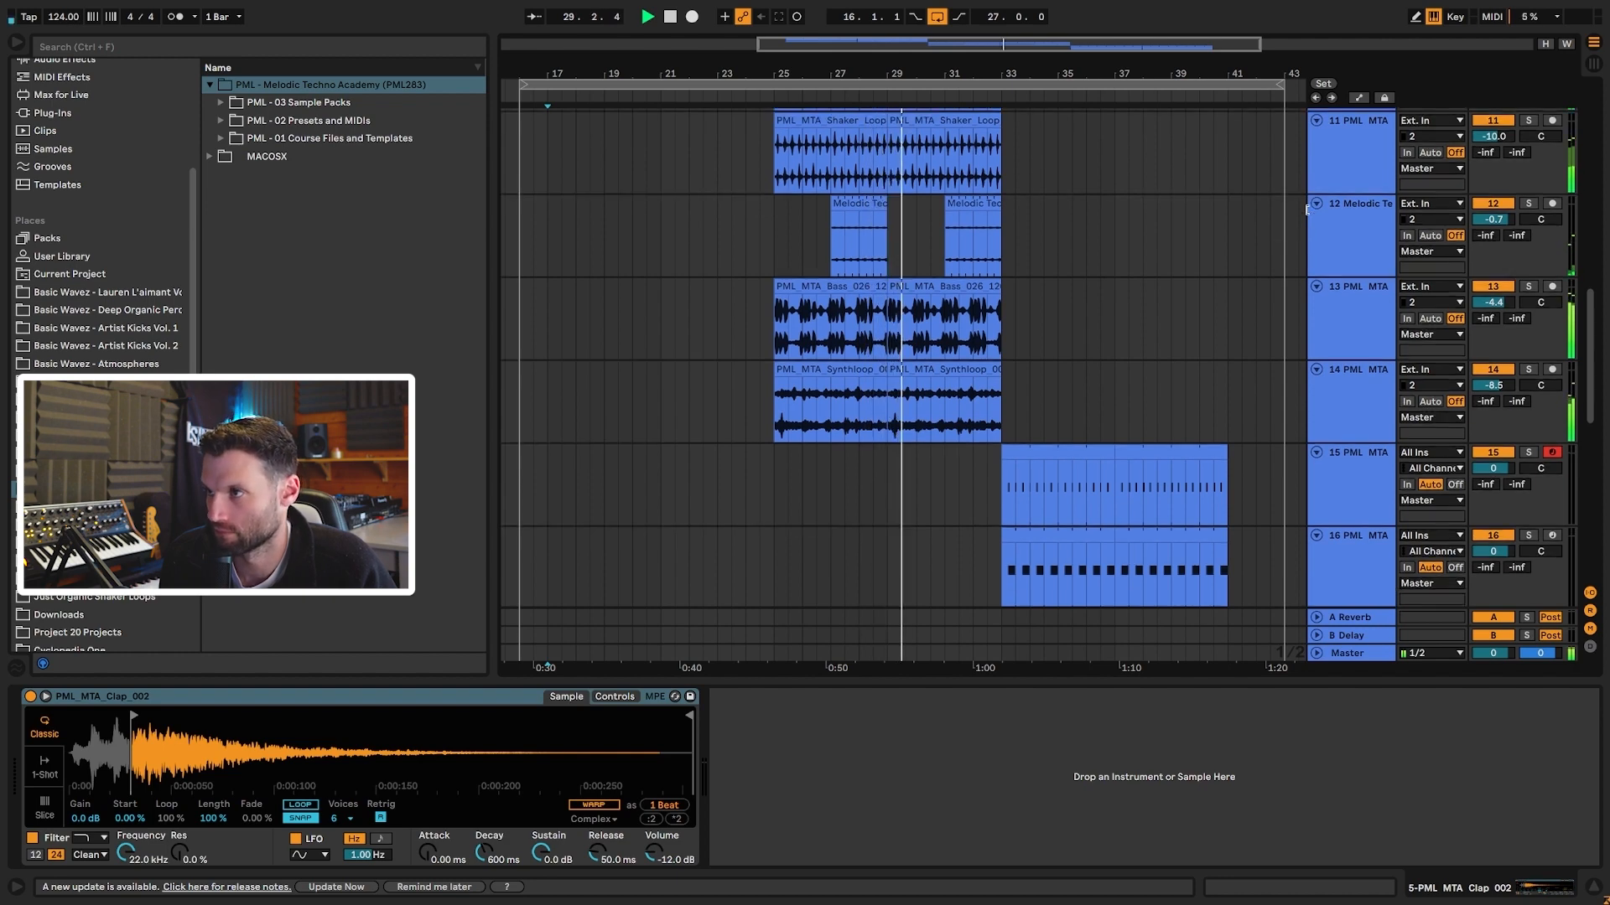
scroll(1307, 209, down, 6)
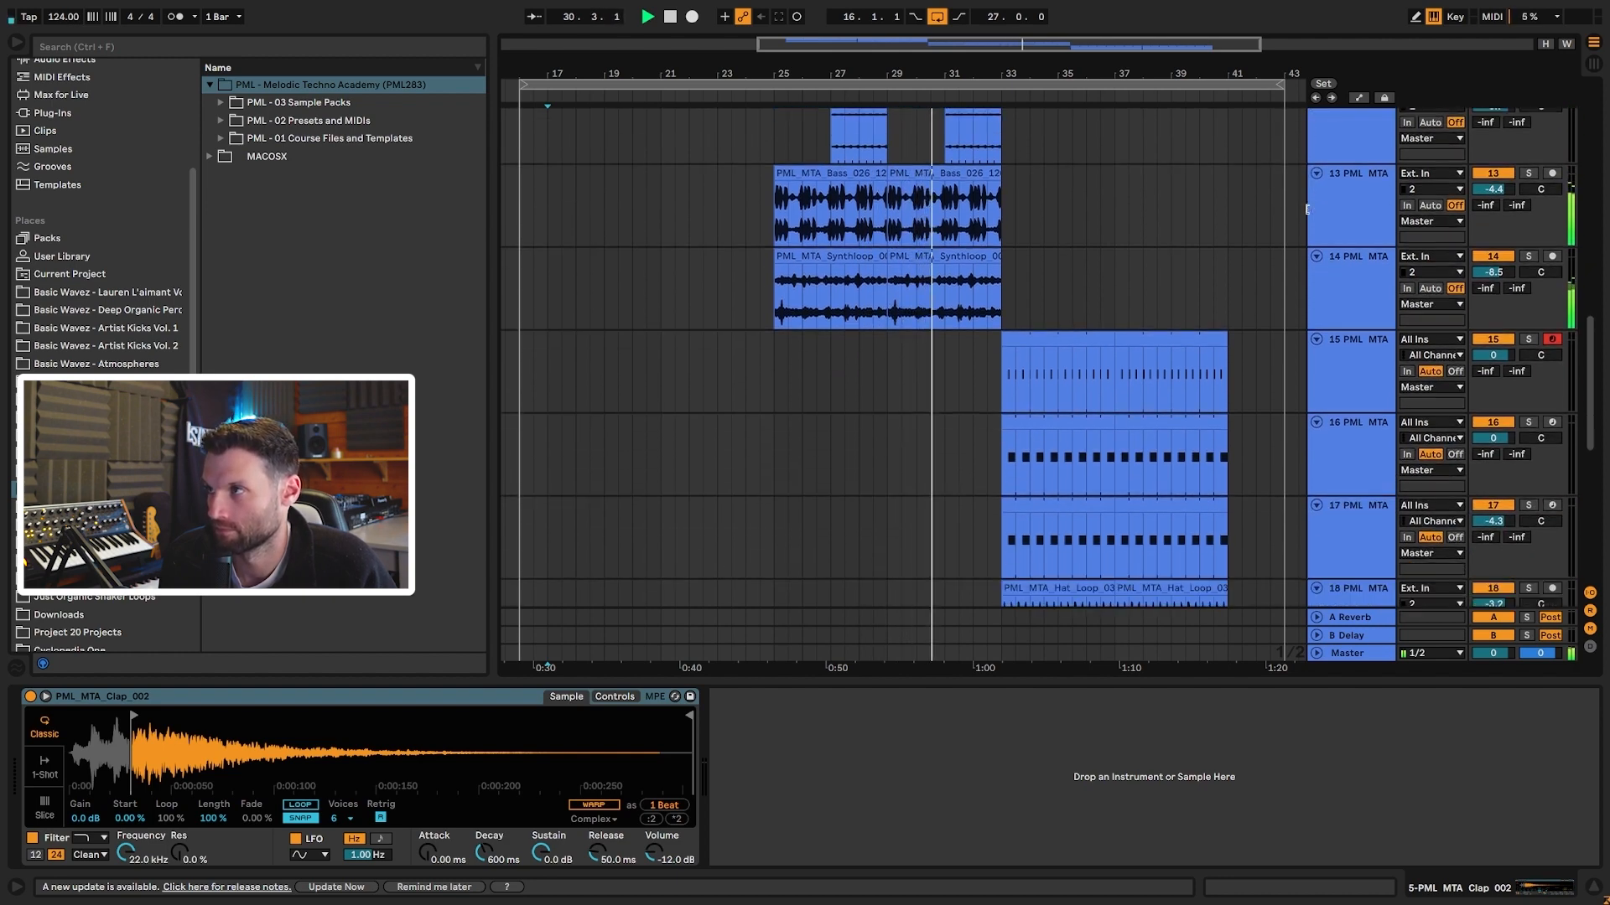
scroll(1307, 209, down, 6)
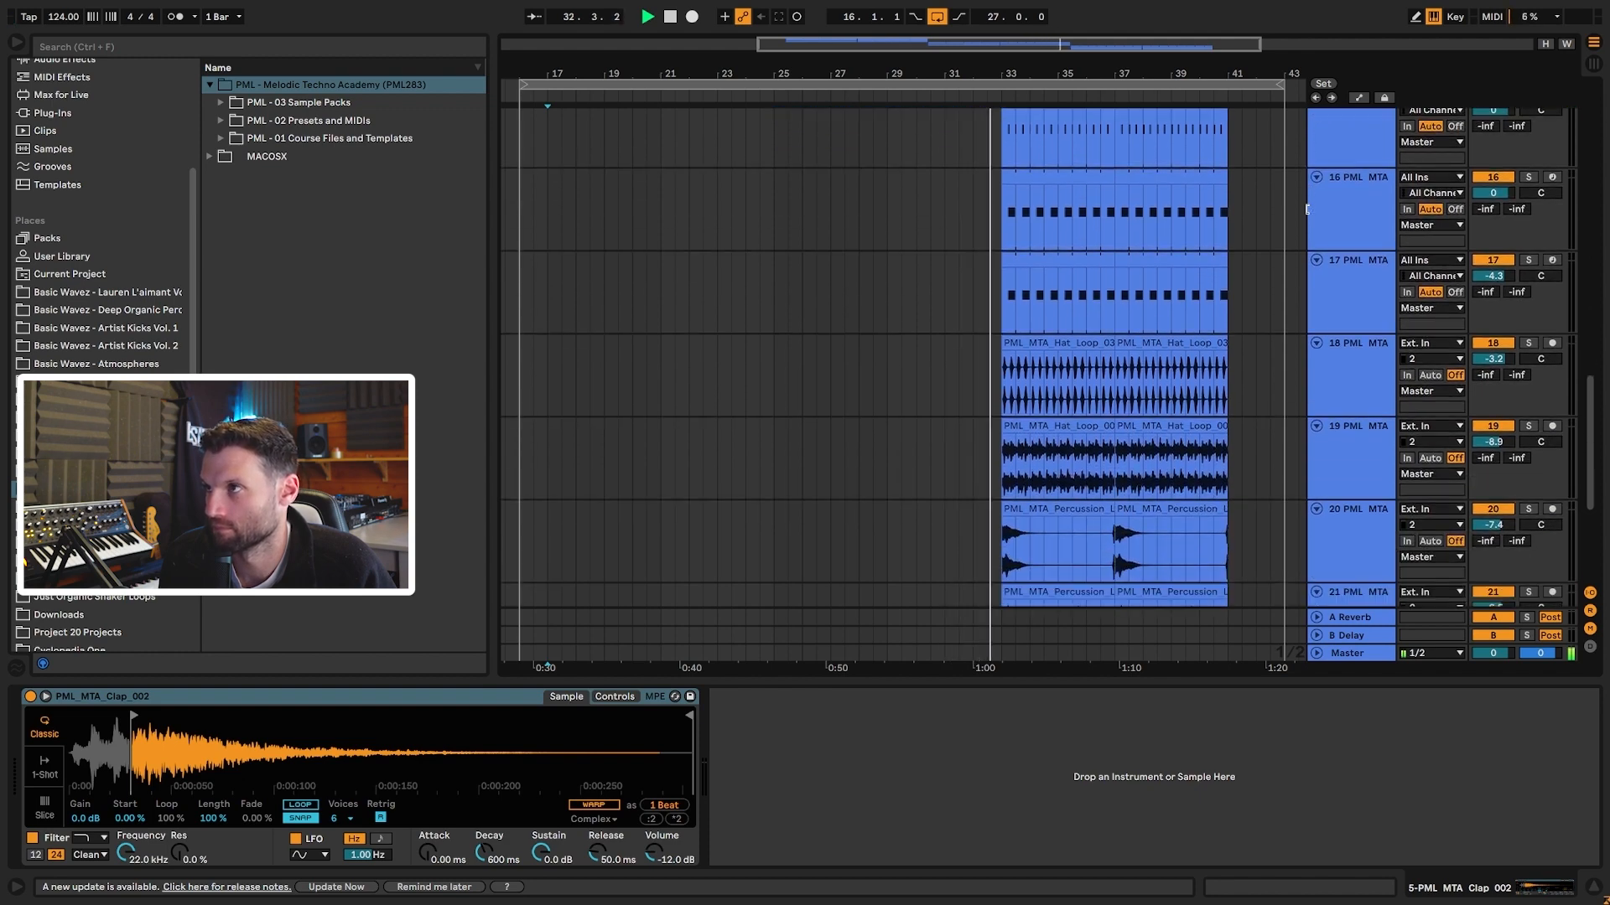
scroll(1306, 209, up, 2)
scroll(1307, 210, down, 2)
scroll(1306, 209, down, 3)
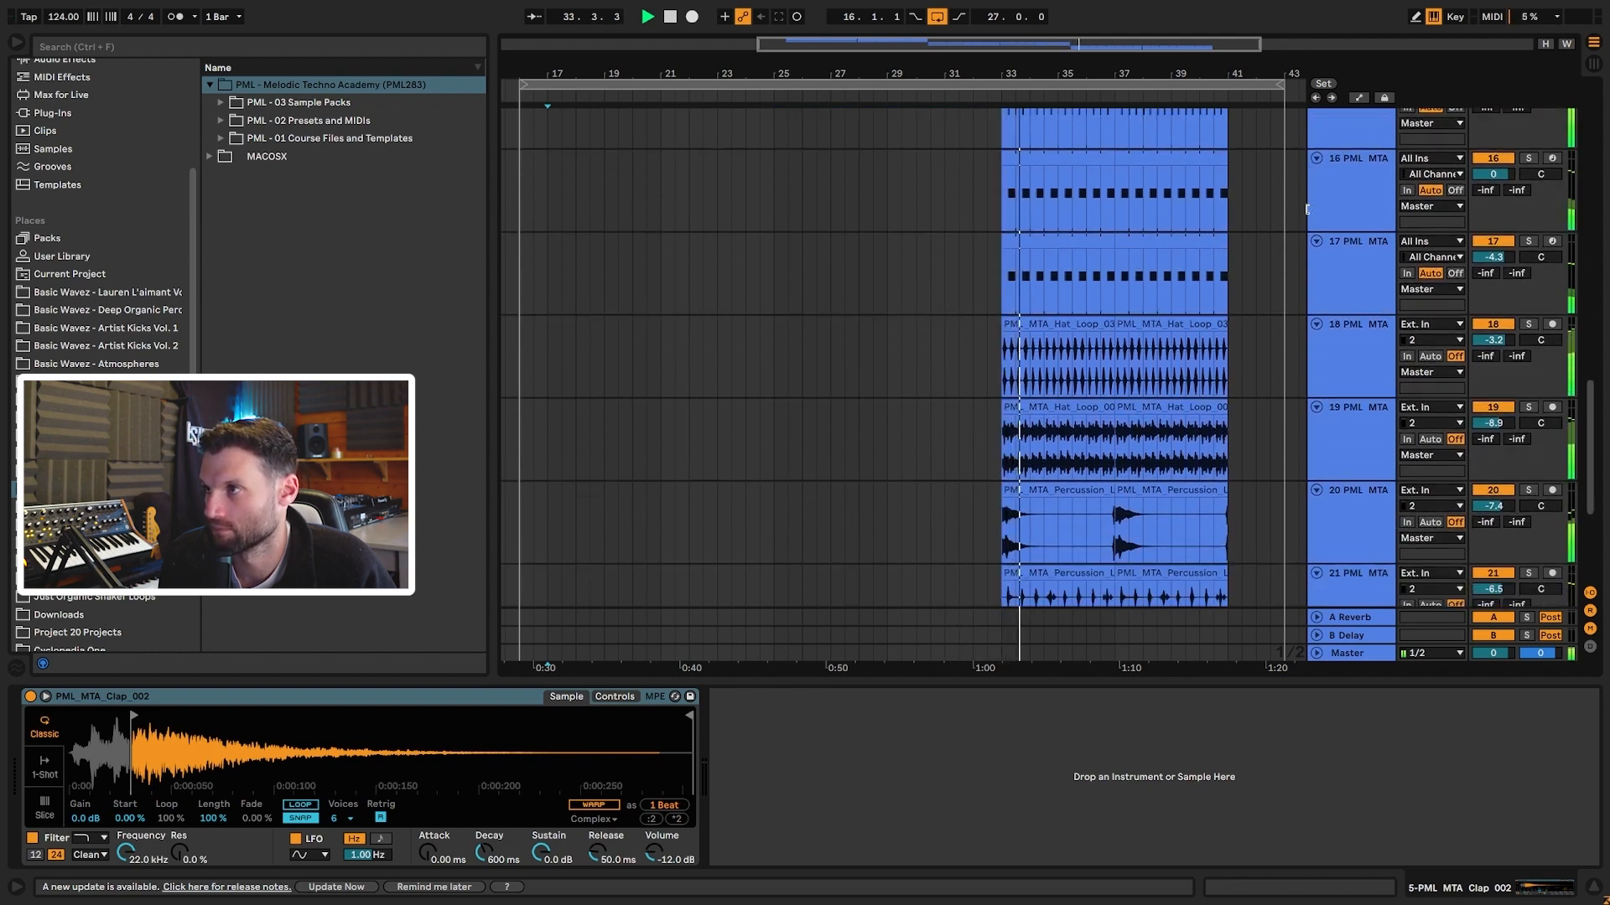
scroll(1307, 209, down, 1)
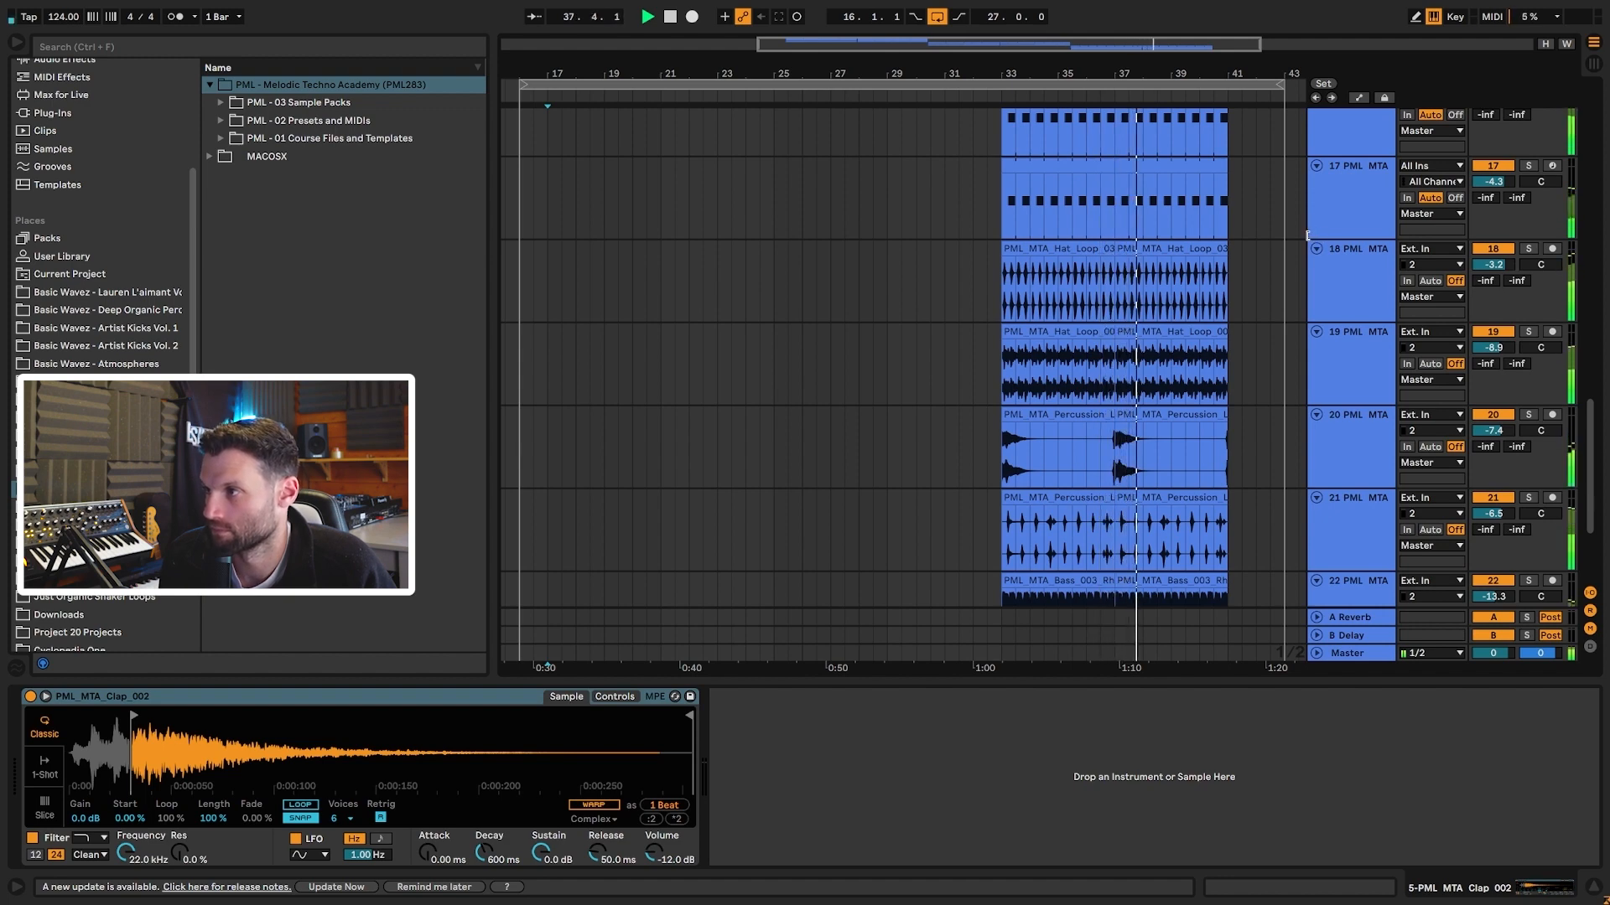
scroll(1305, 238, down, 3)
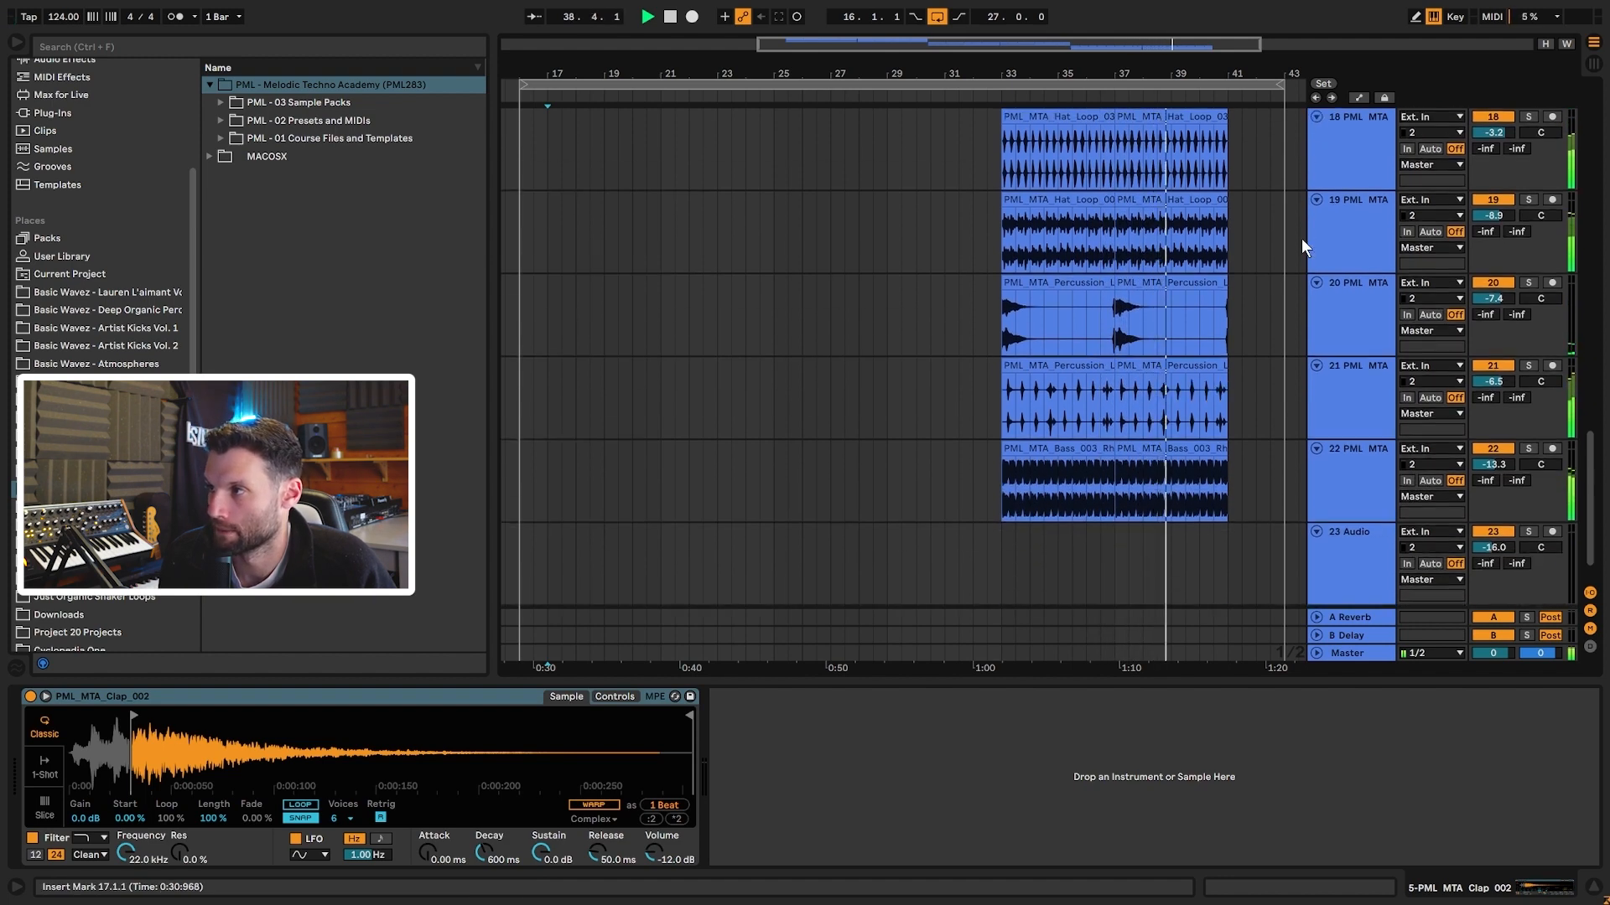
scroll(1301, 238, down, 1)
scroll(1301, 238, down, 1)
scroll(1300, 237, up, 9)
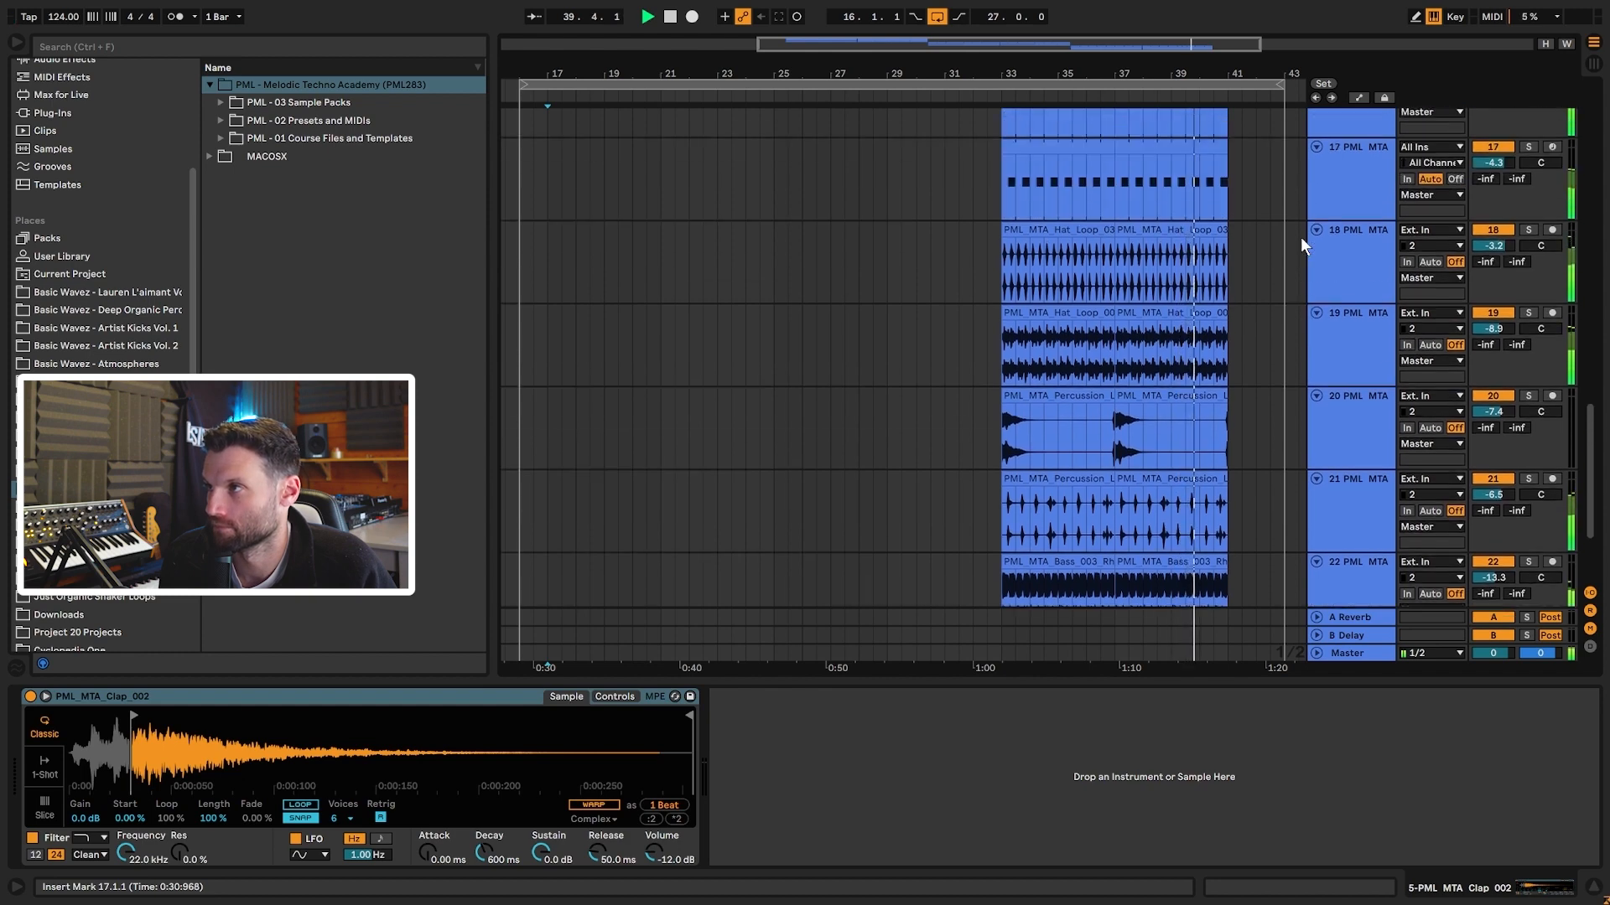
scroll(1296, 236, up, 8)
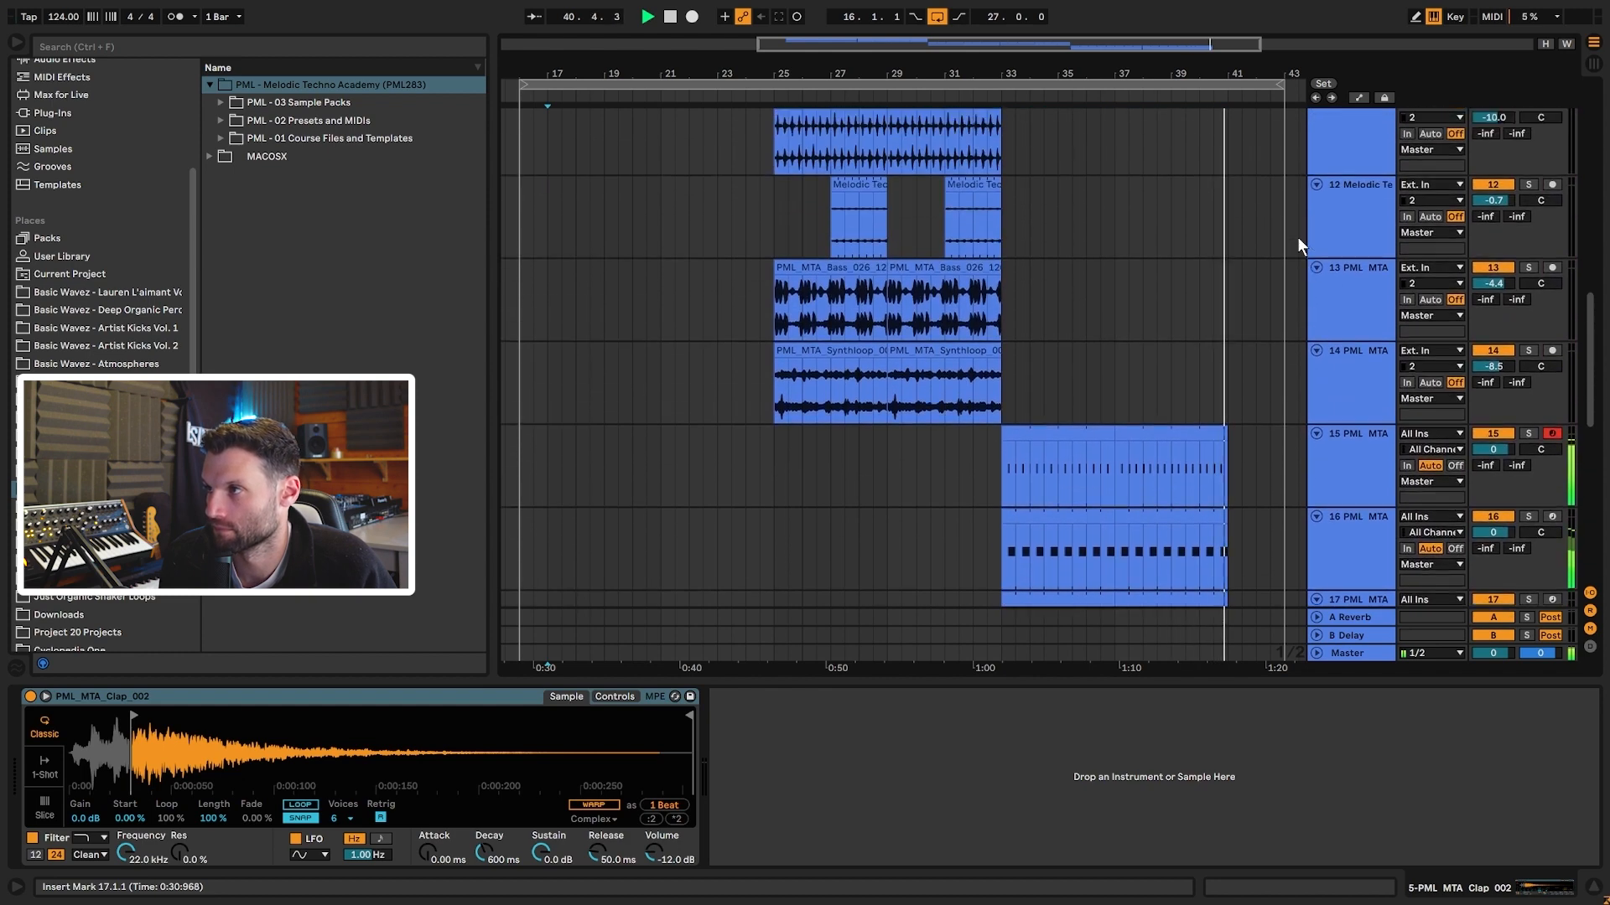
scroll(1296, 236, up, 8)
key(space)
- Play the first section briefly from bar 17, and mute the bass and synth loop tracks 6 and 7
click(547, 156)
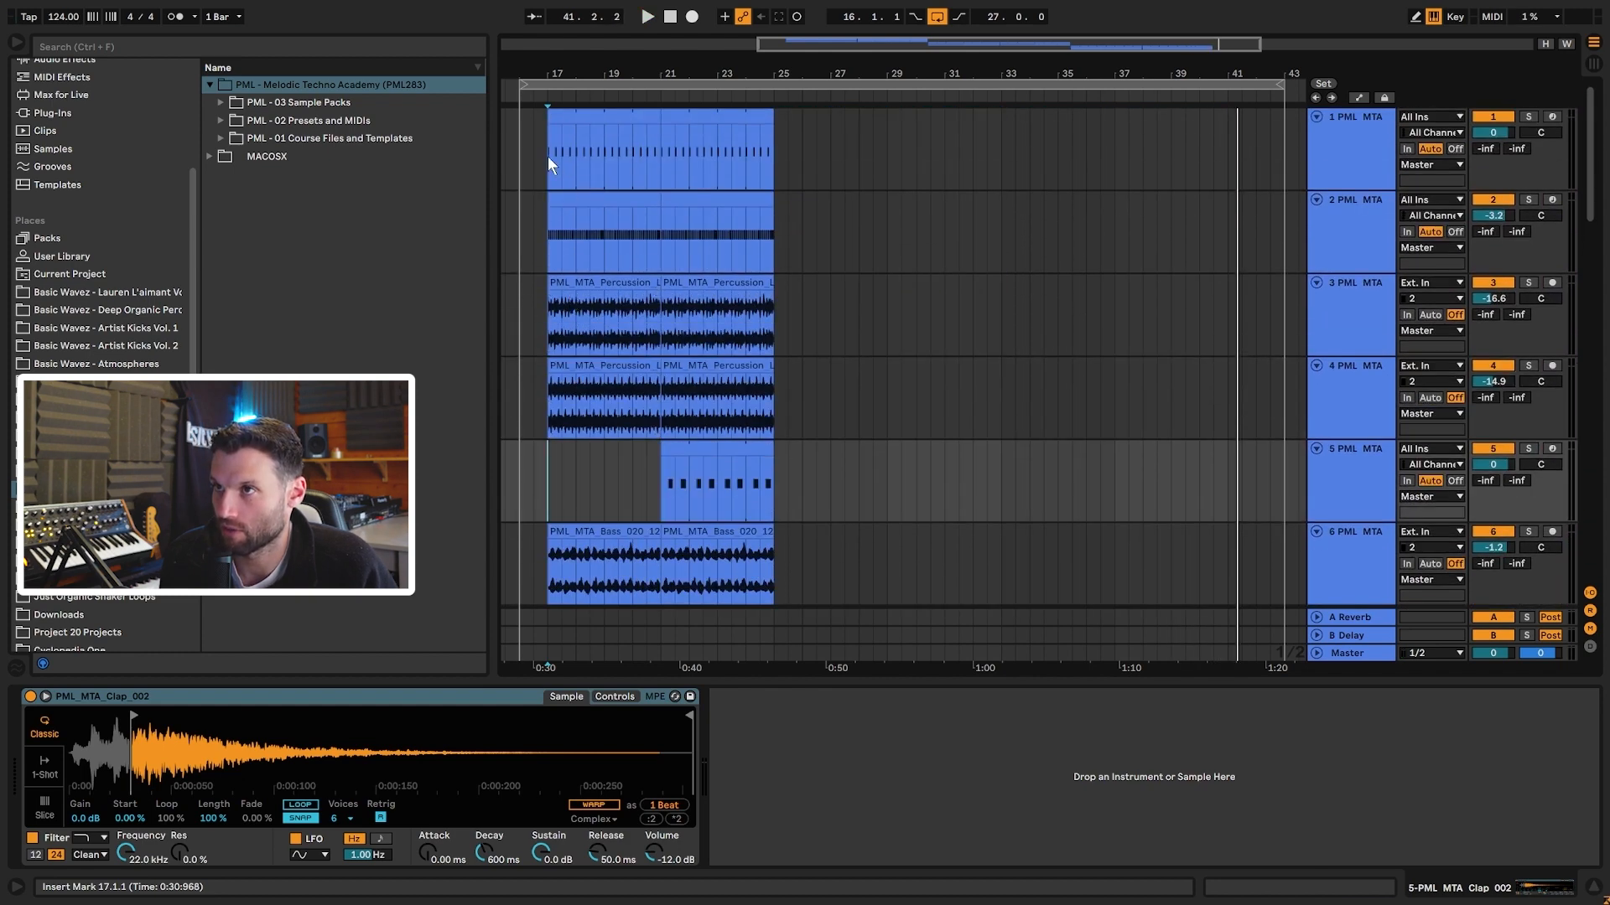
key(space)
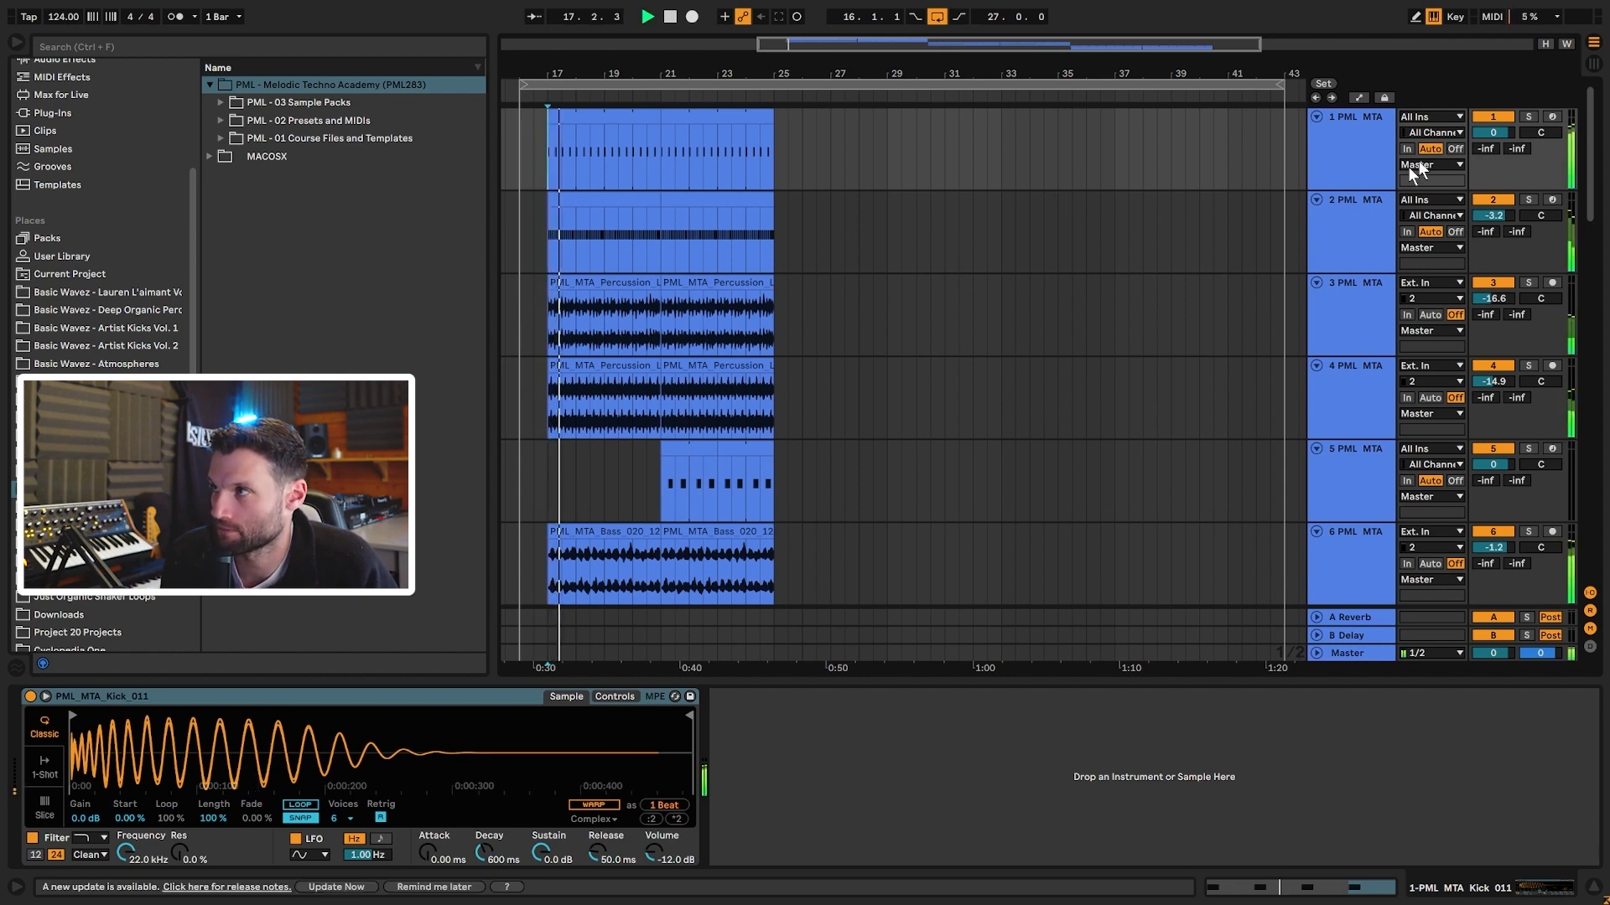
key(space)
scroll(1180, 304, down, 2)
scroll(1085, 317, down, 1)
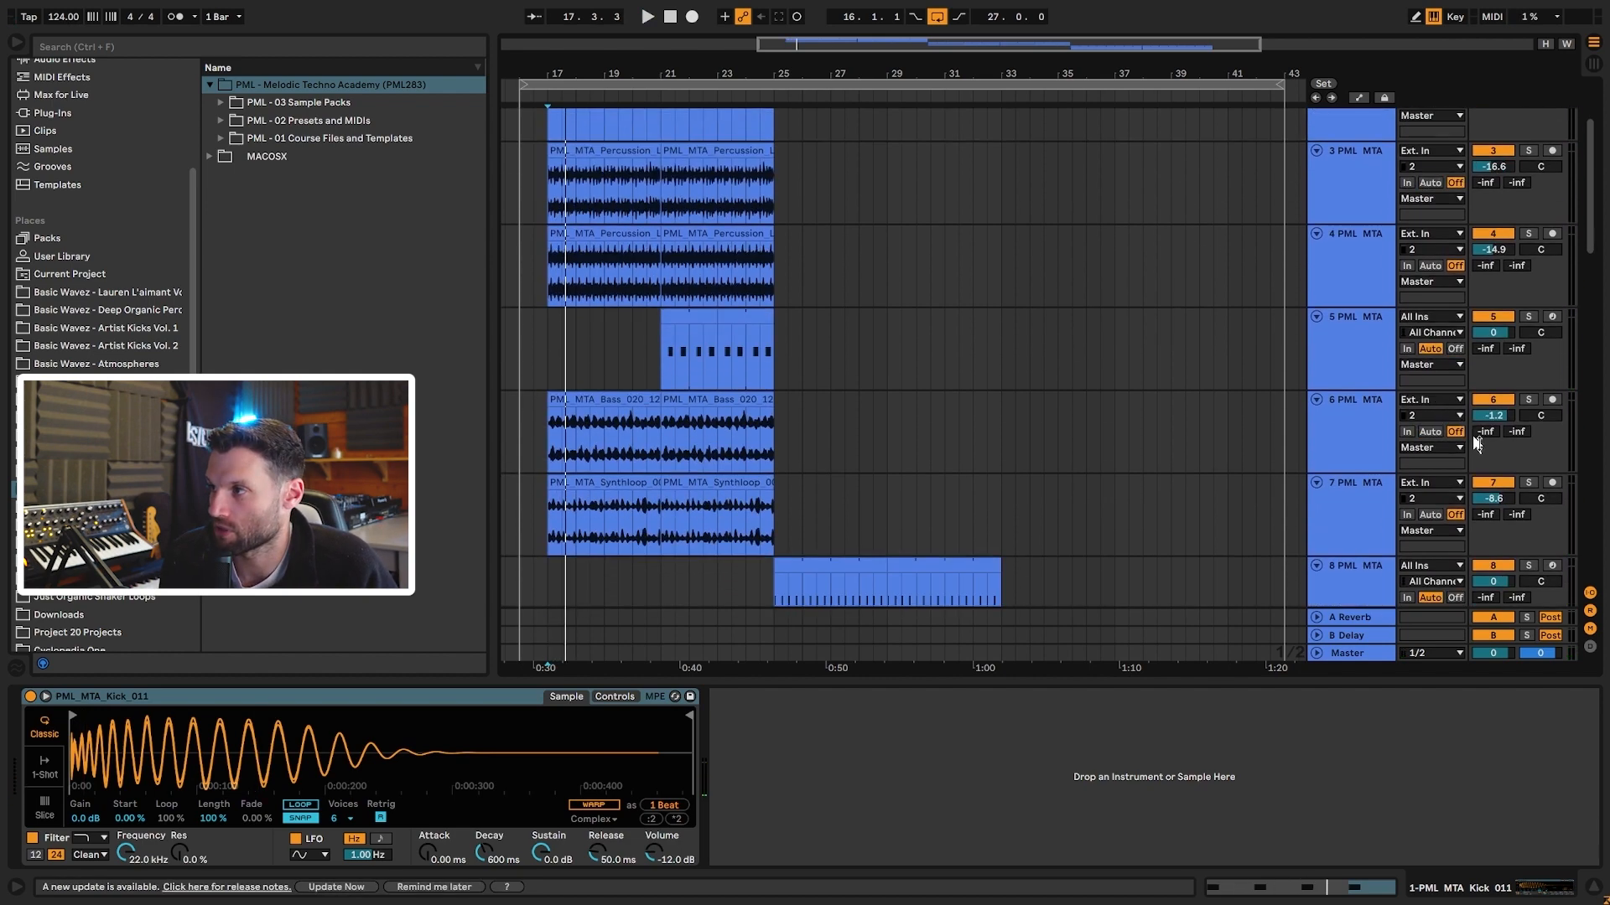
click(1490, 398)
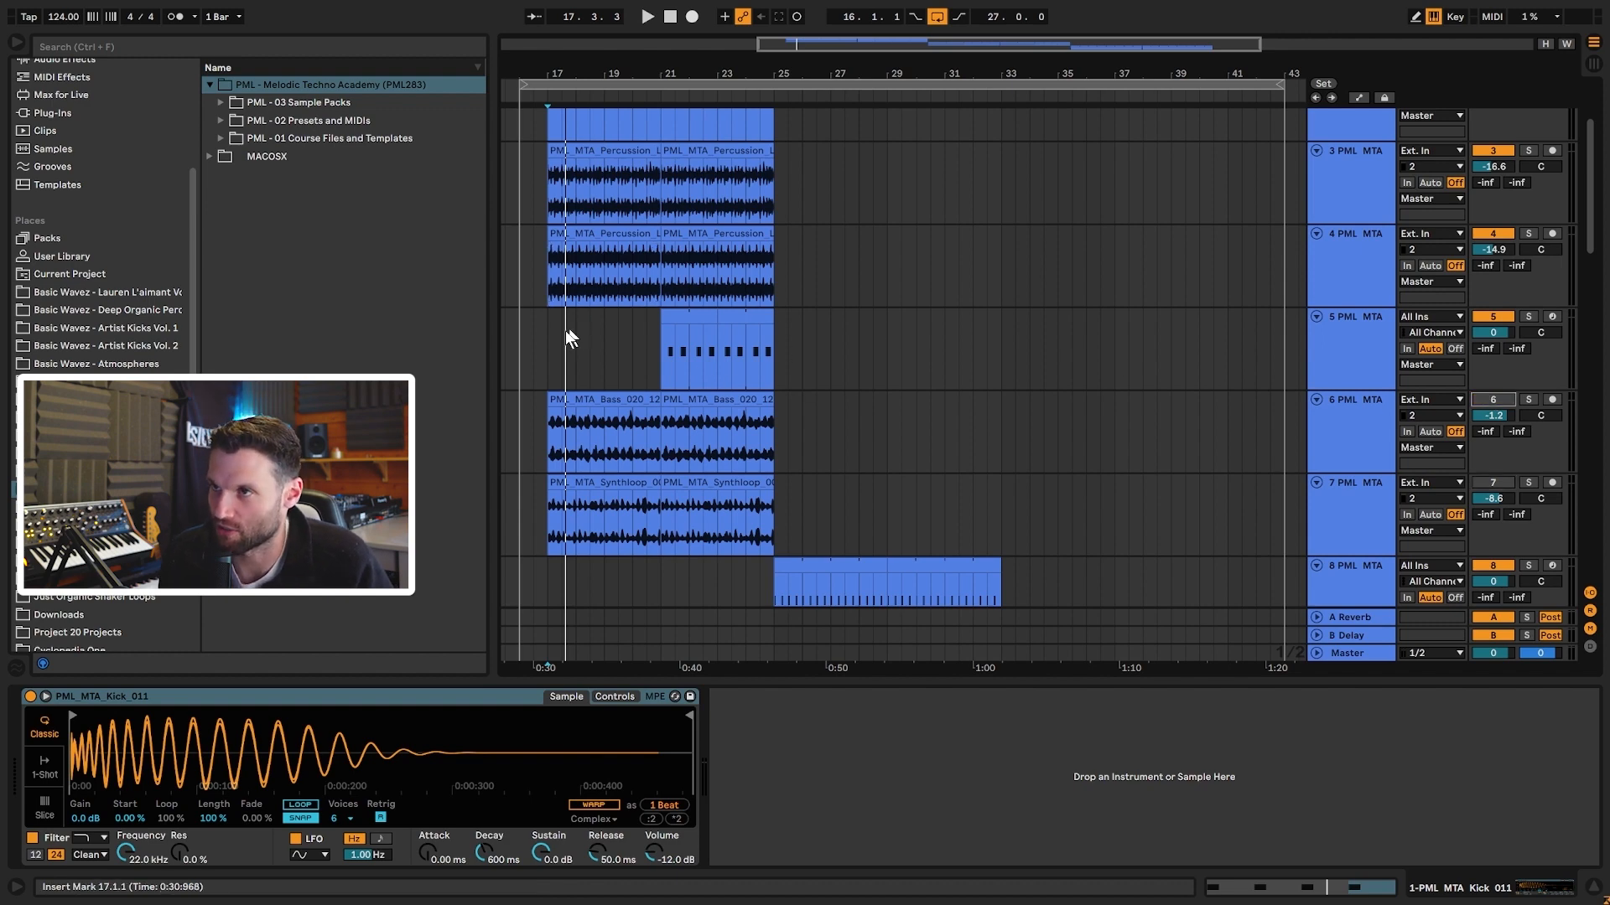
- Play the first section from bar 17 to listen to its drum and percussion tracks
click(549, 338)
scroll(769, 365, up, 3)
key(space)
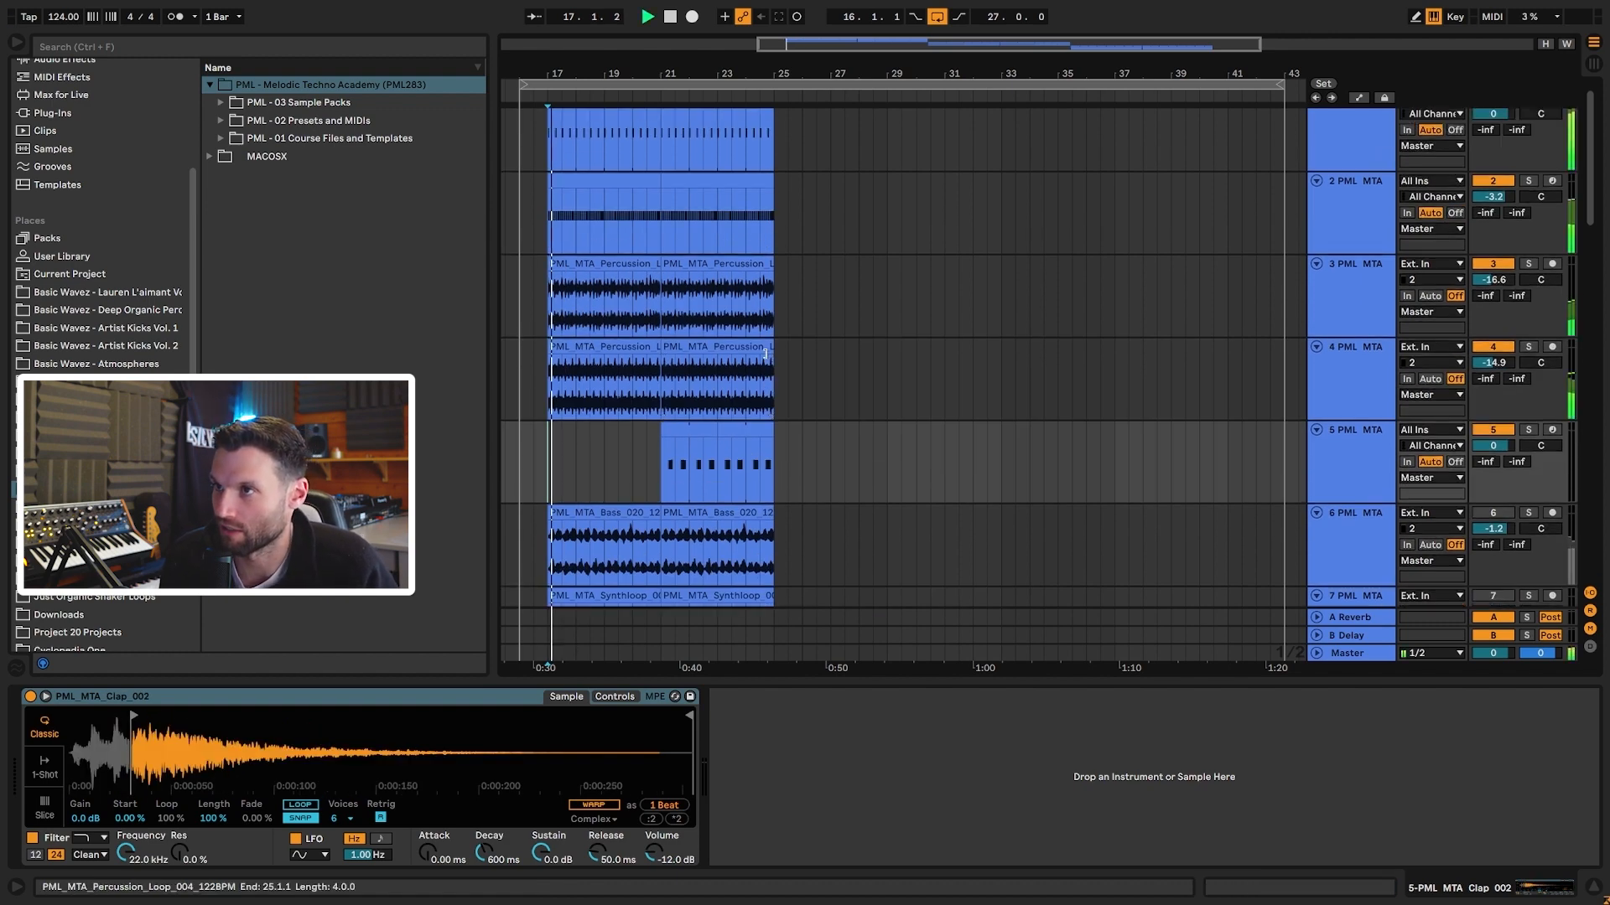
scroll(766, 355, up, 1)
key(space)
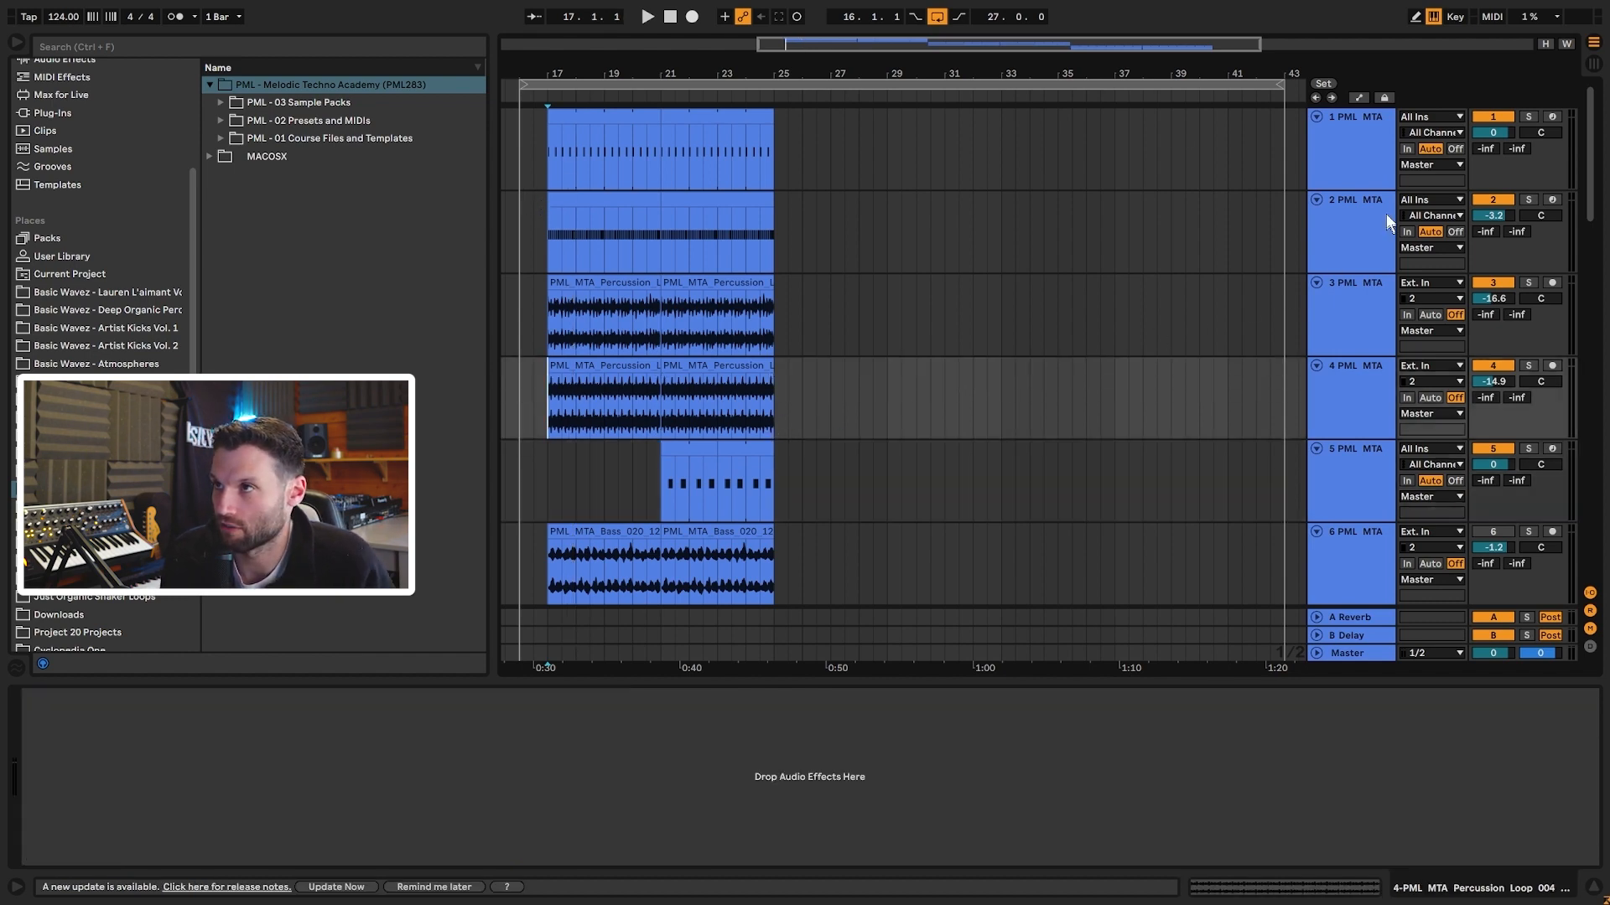
- Solo kick track 1, play it from bar 17 and open its first MIDI clip to examine the notes
drag(662, 147, 547, 146)
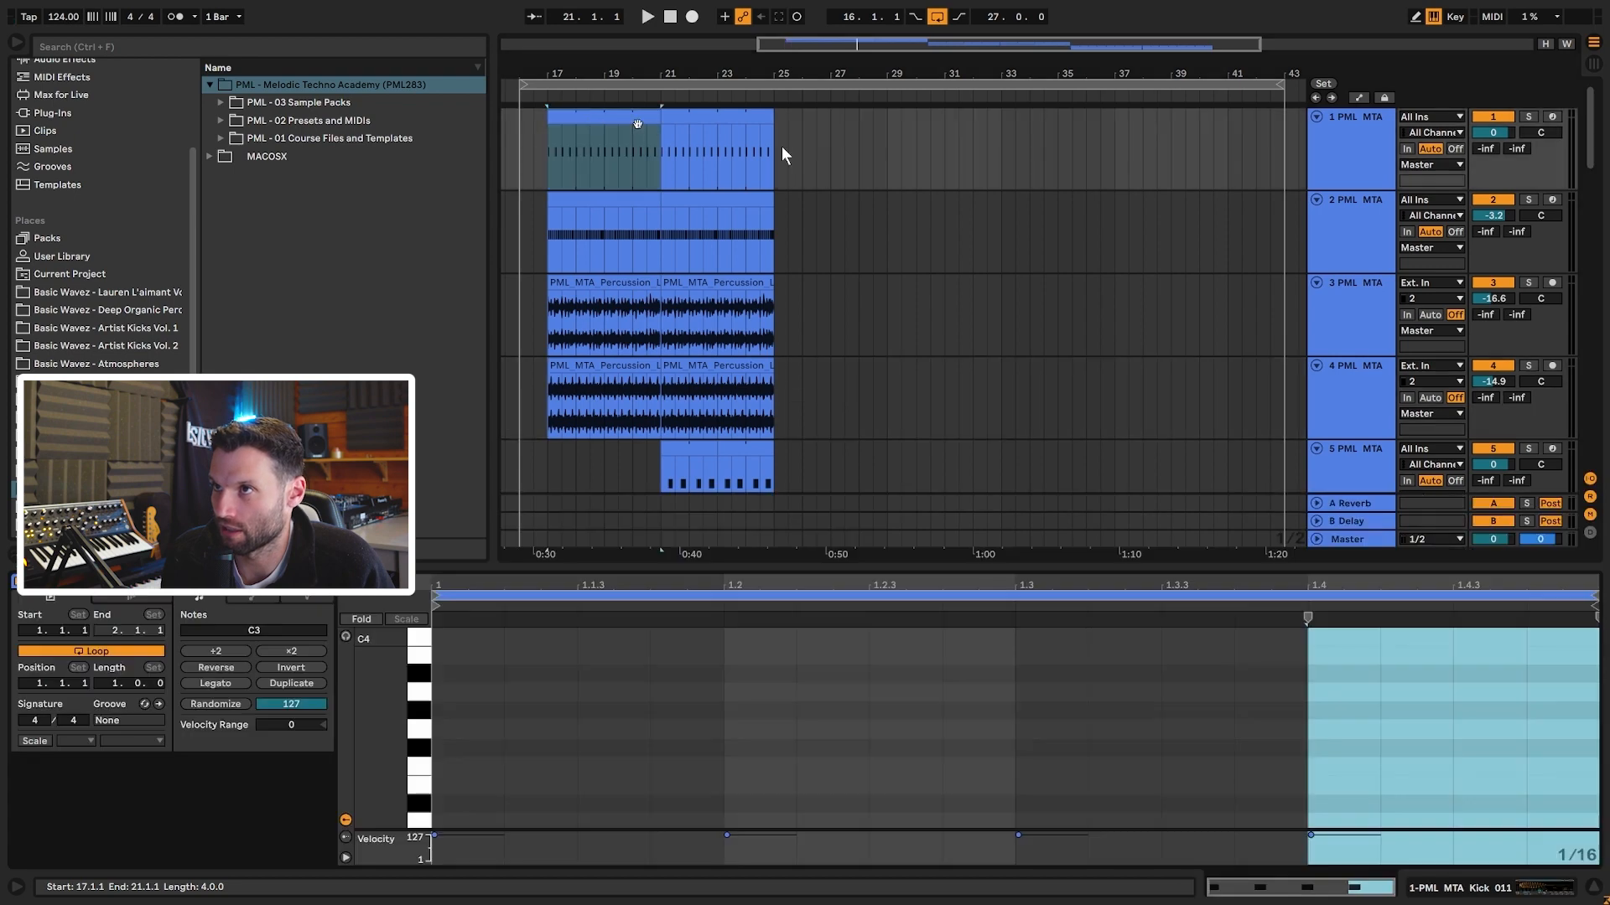
click(1351, 148)
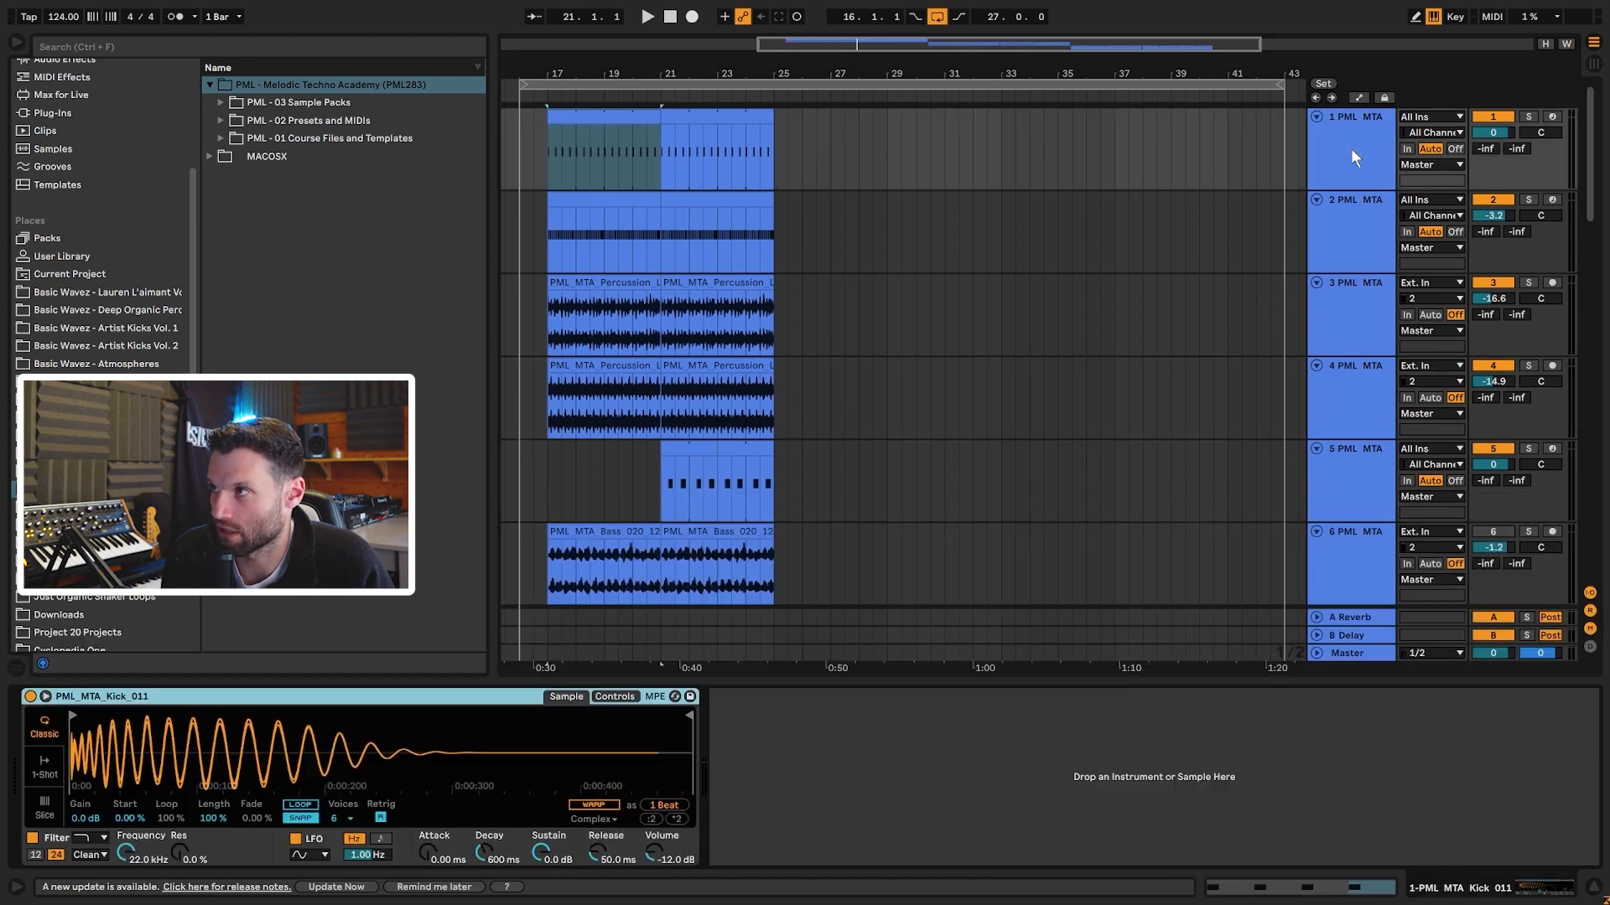
click(1528, 117)
key(space)
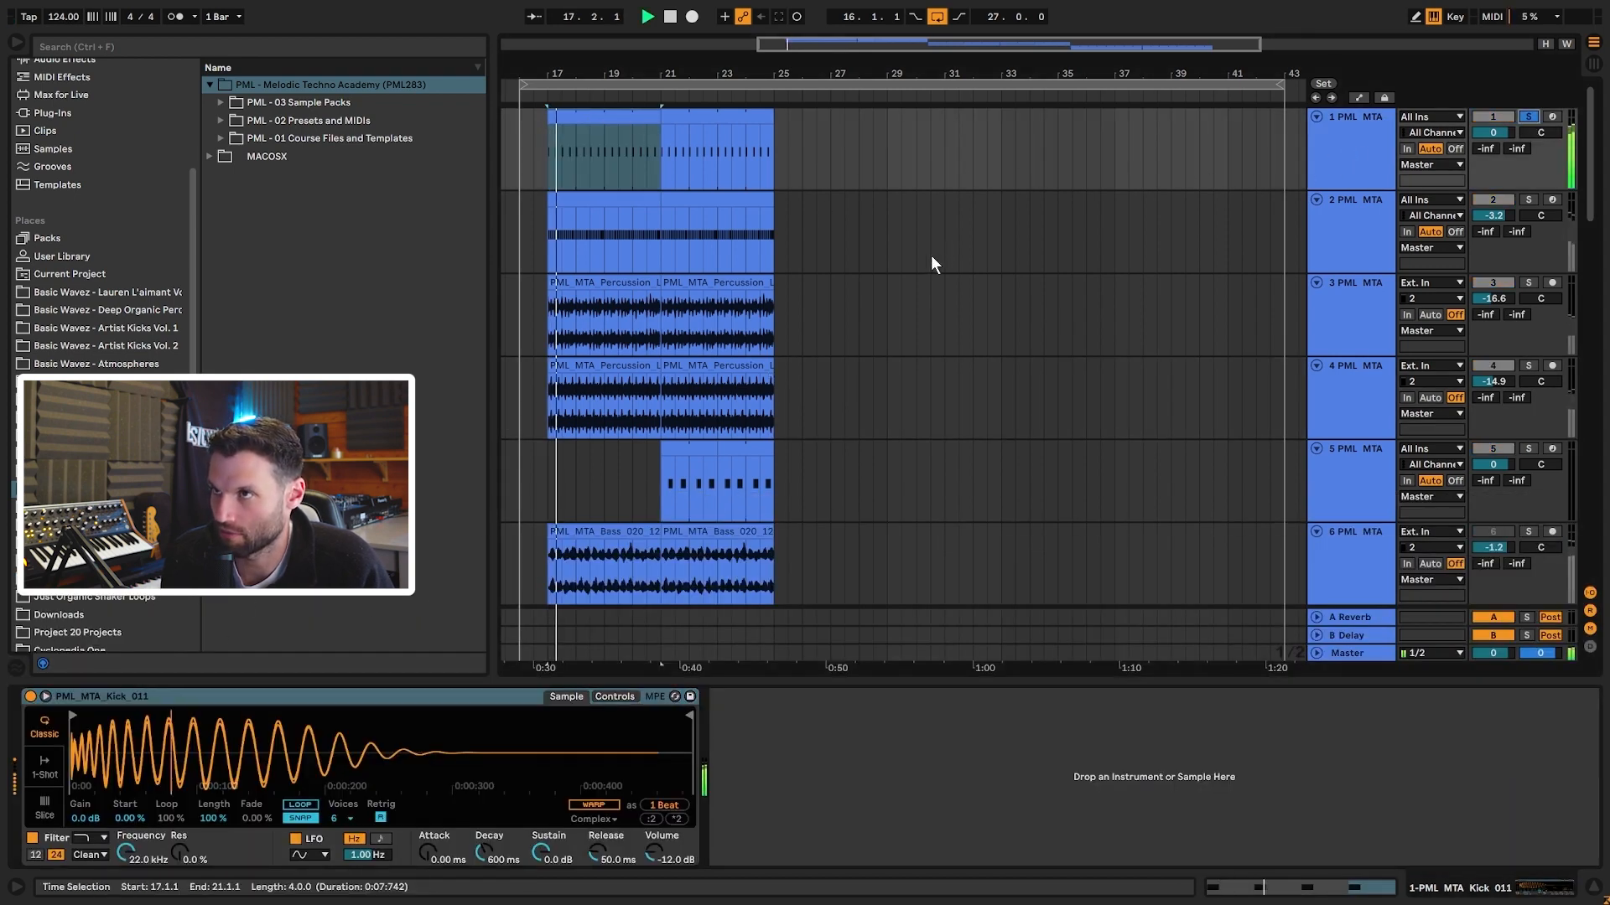
click(610, 116)
double_click(611, 115)
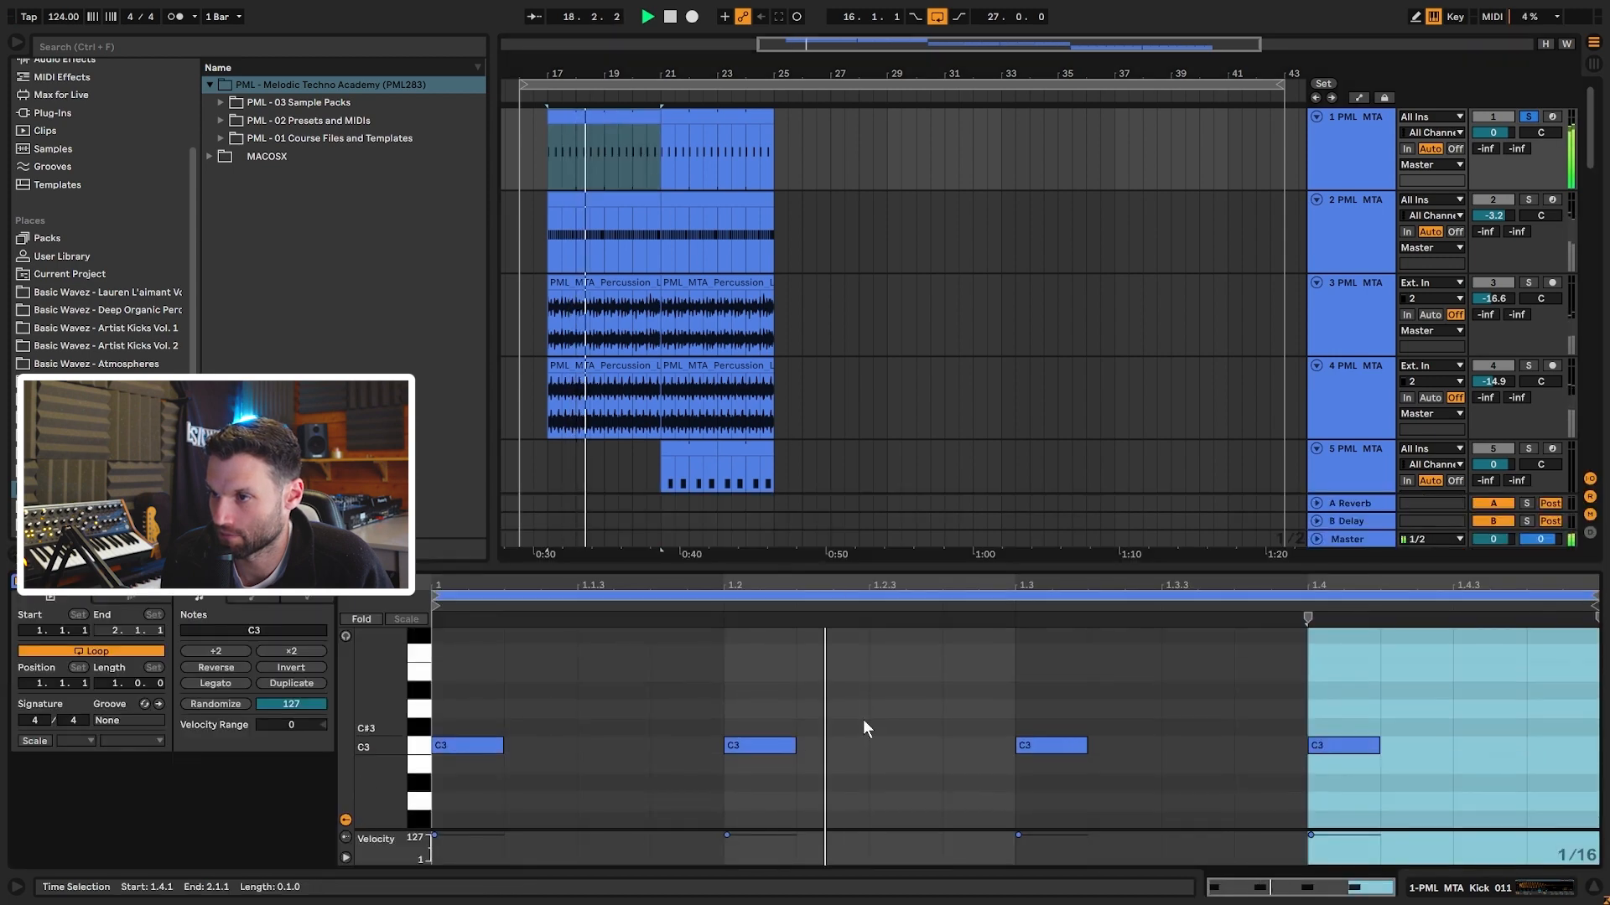
key(space)
- Solo hat track 2, play its first clip from bar 17 and open the clip's MIDI notes
click(1527, 199)
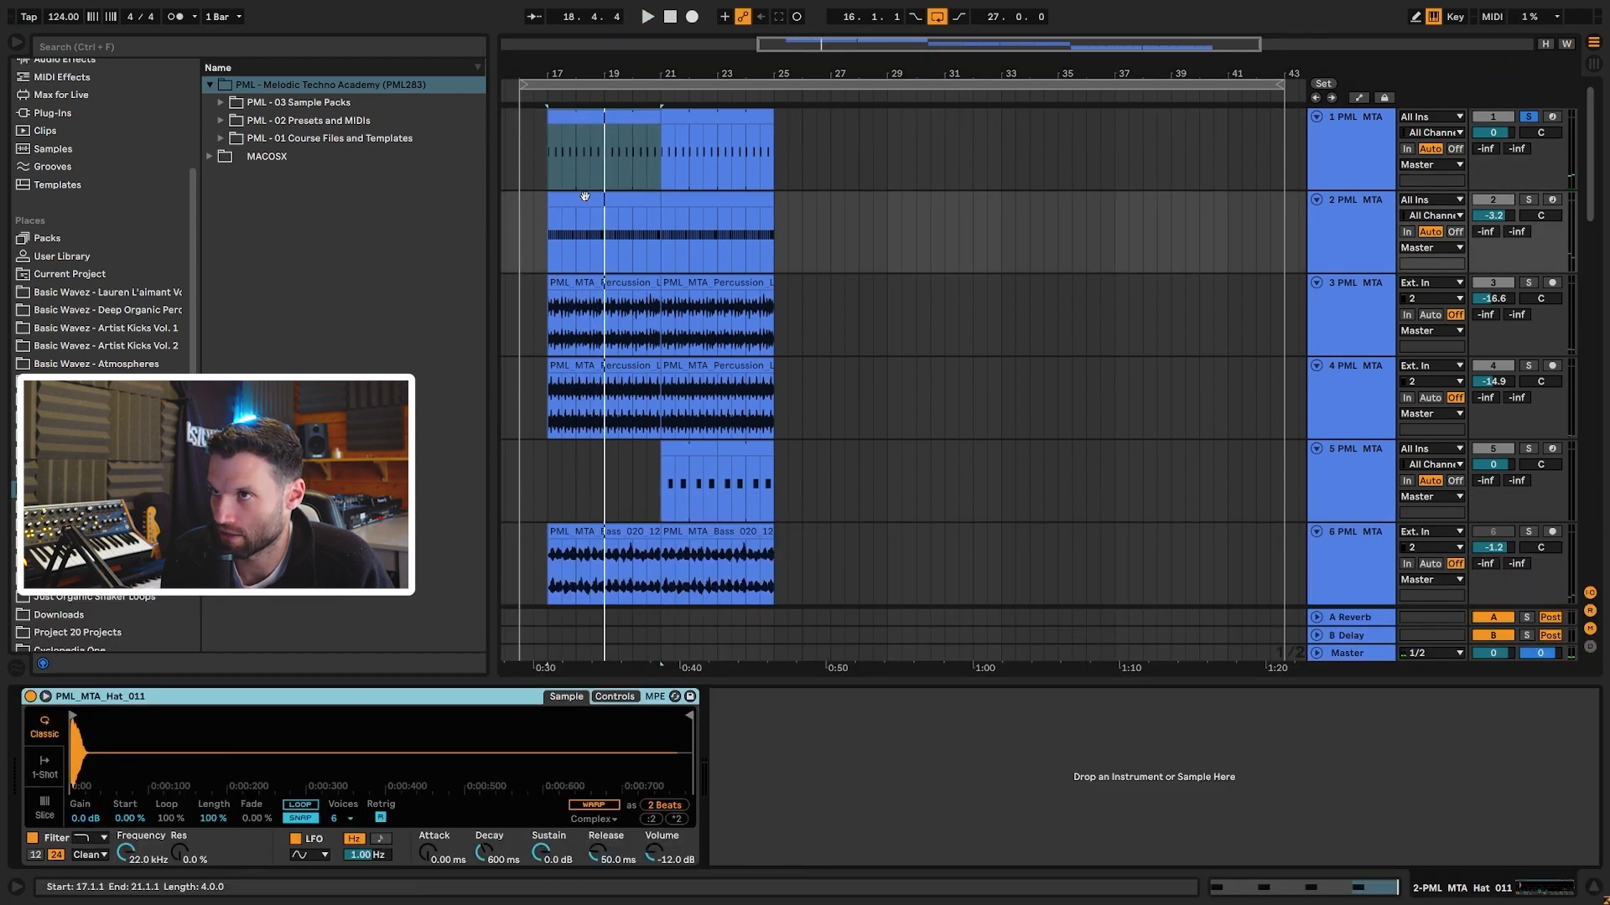
double_click(588, 199)
key(space)
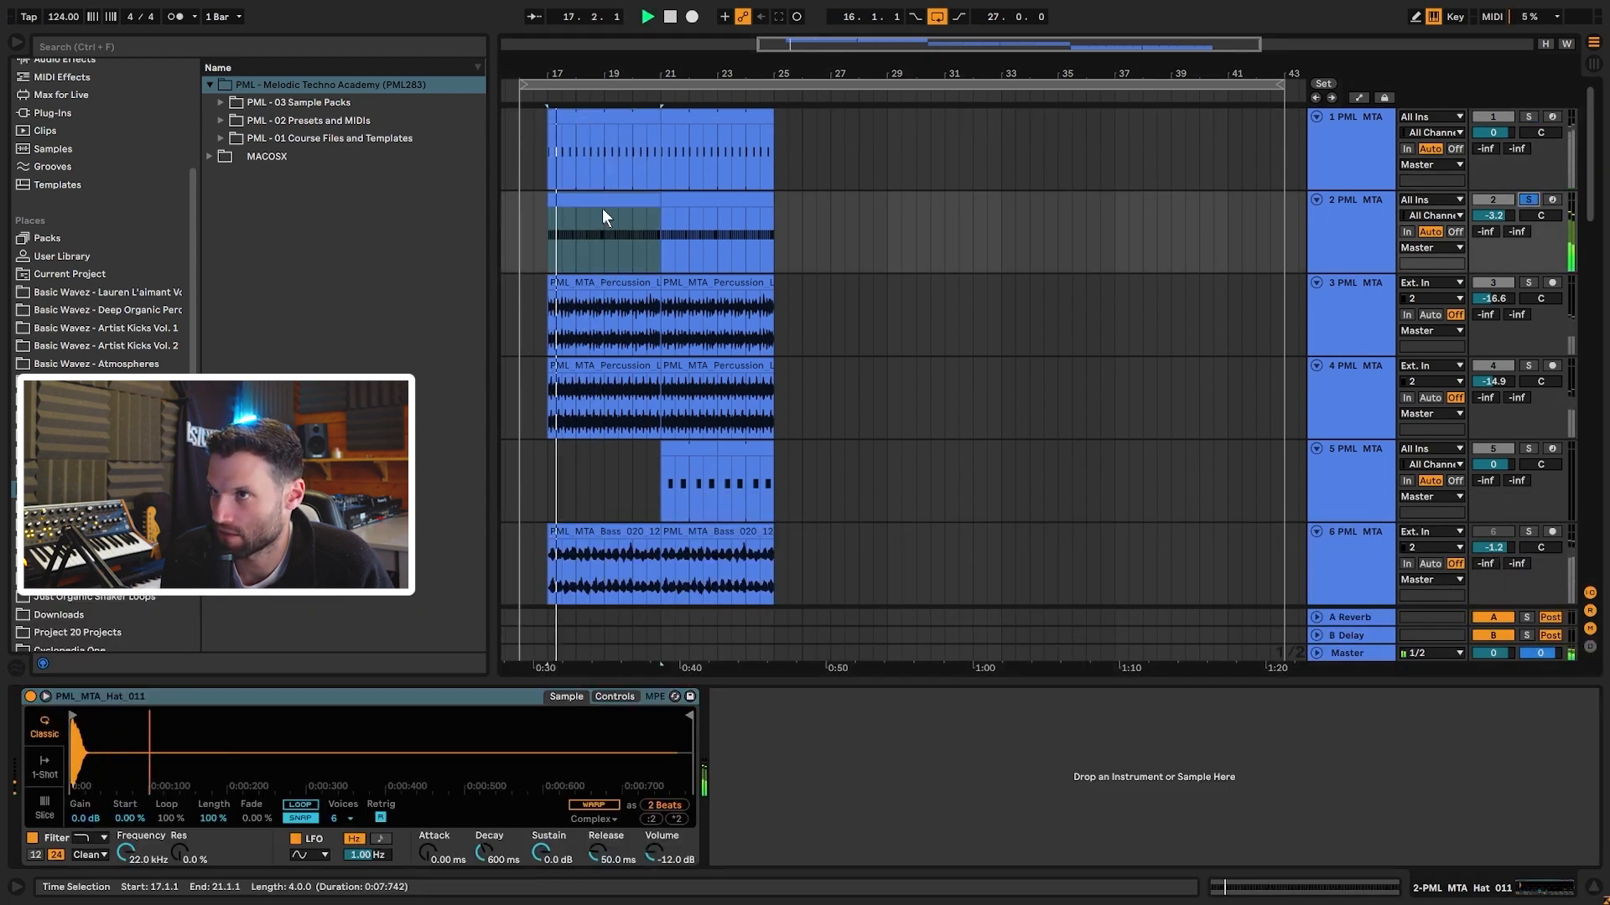
double_click(602, 208)
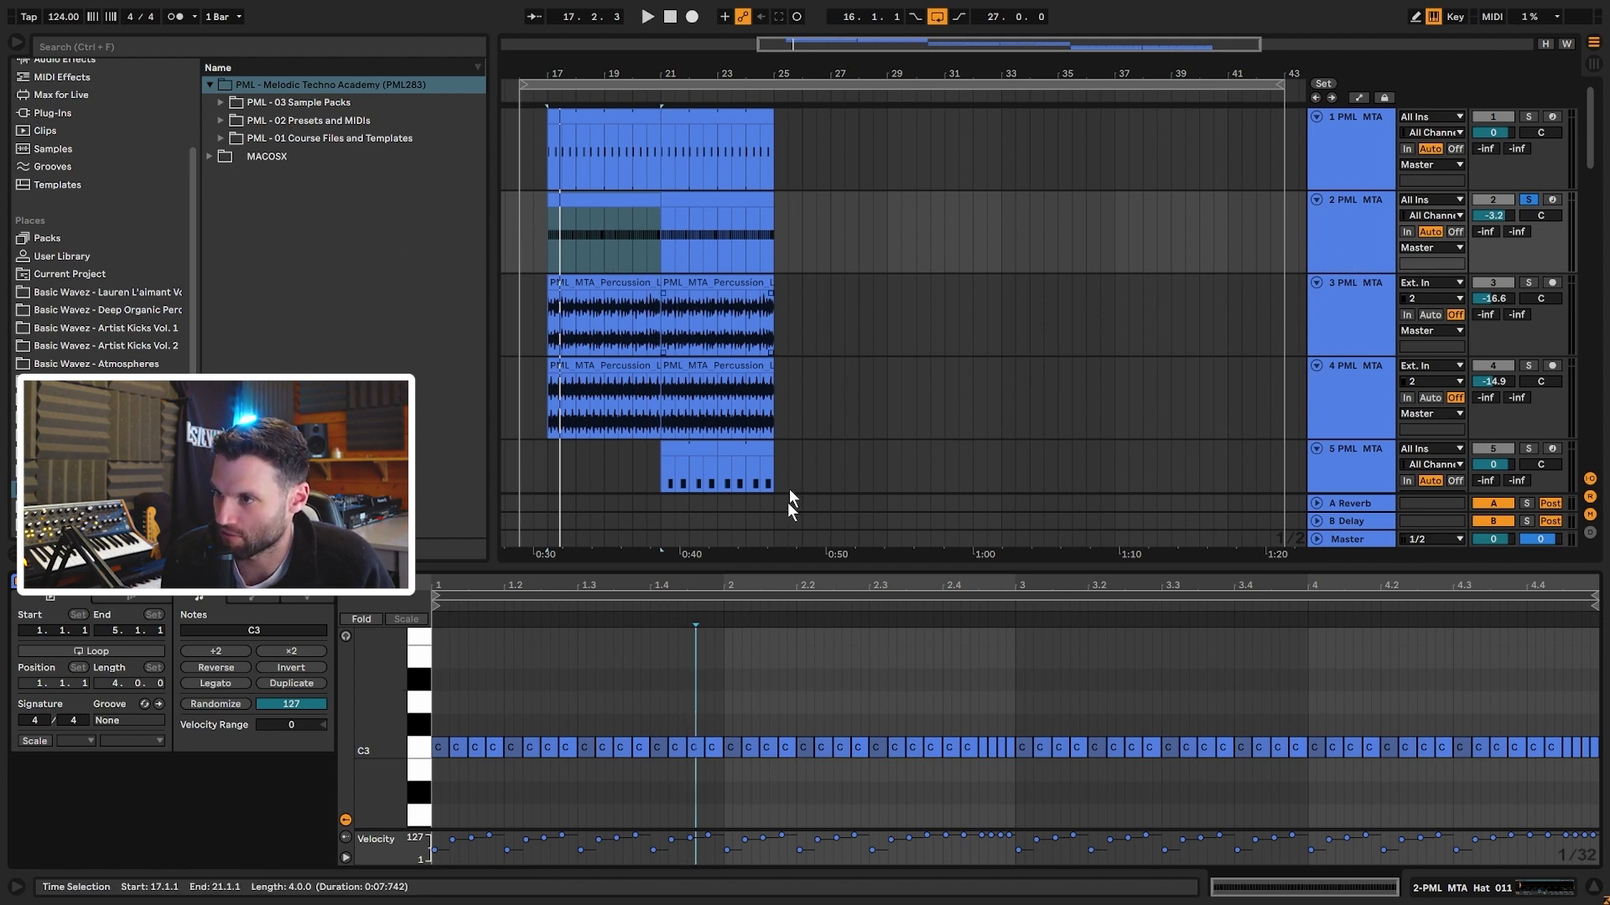
- Examine the hat track's sampler device, and play the first hat clip again with its notes shown
click(1360, 224)
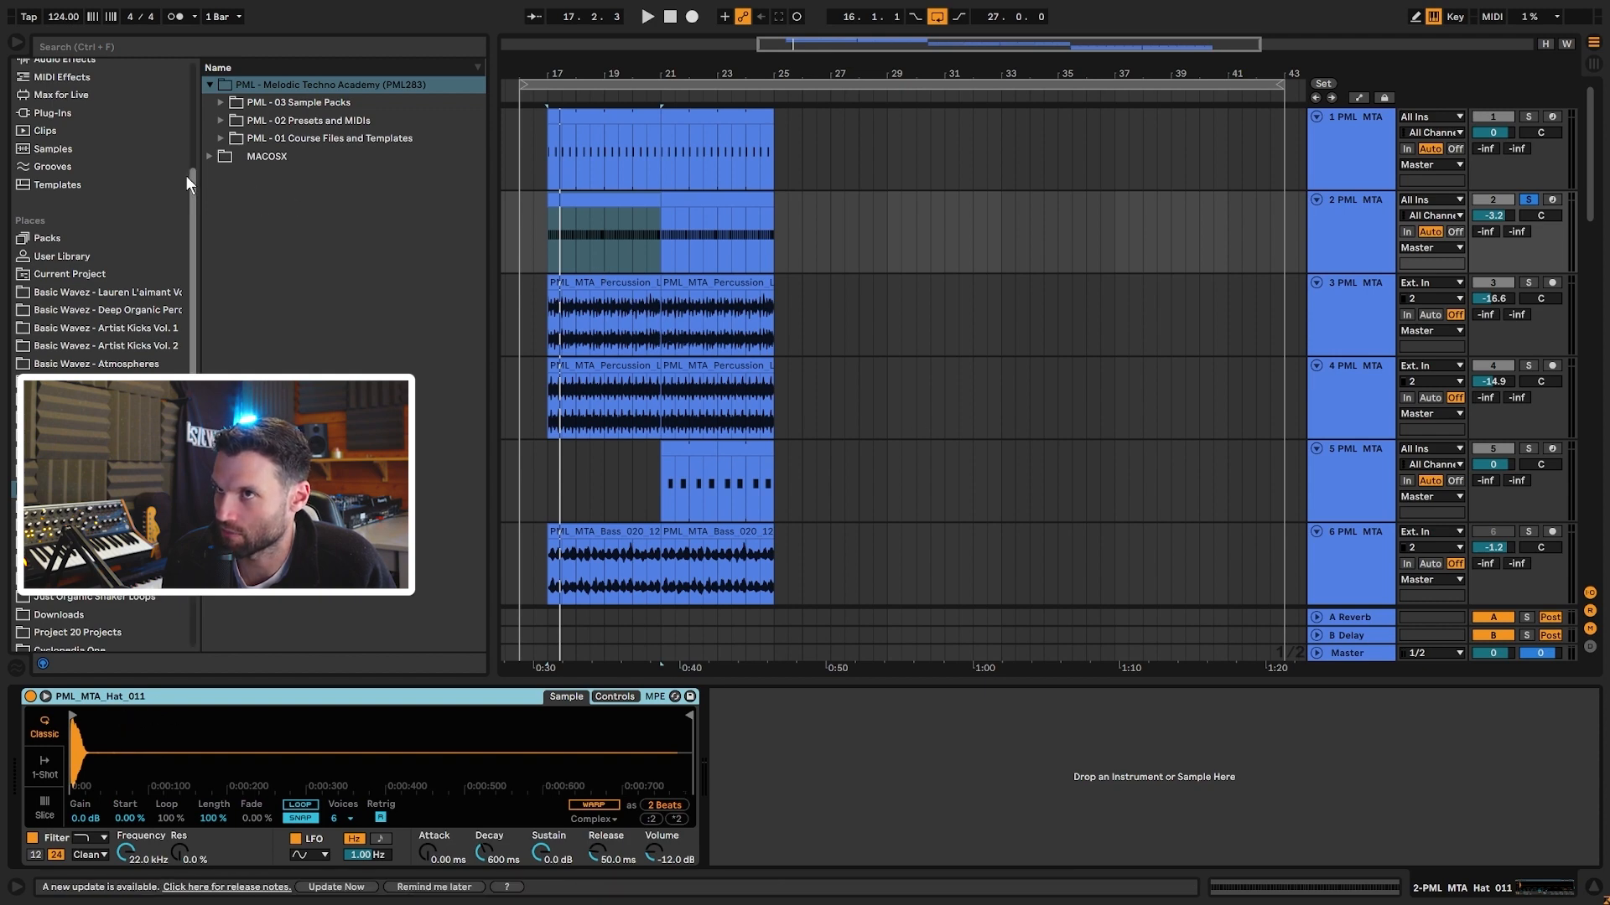
double_click(562, 209)
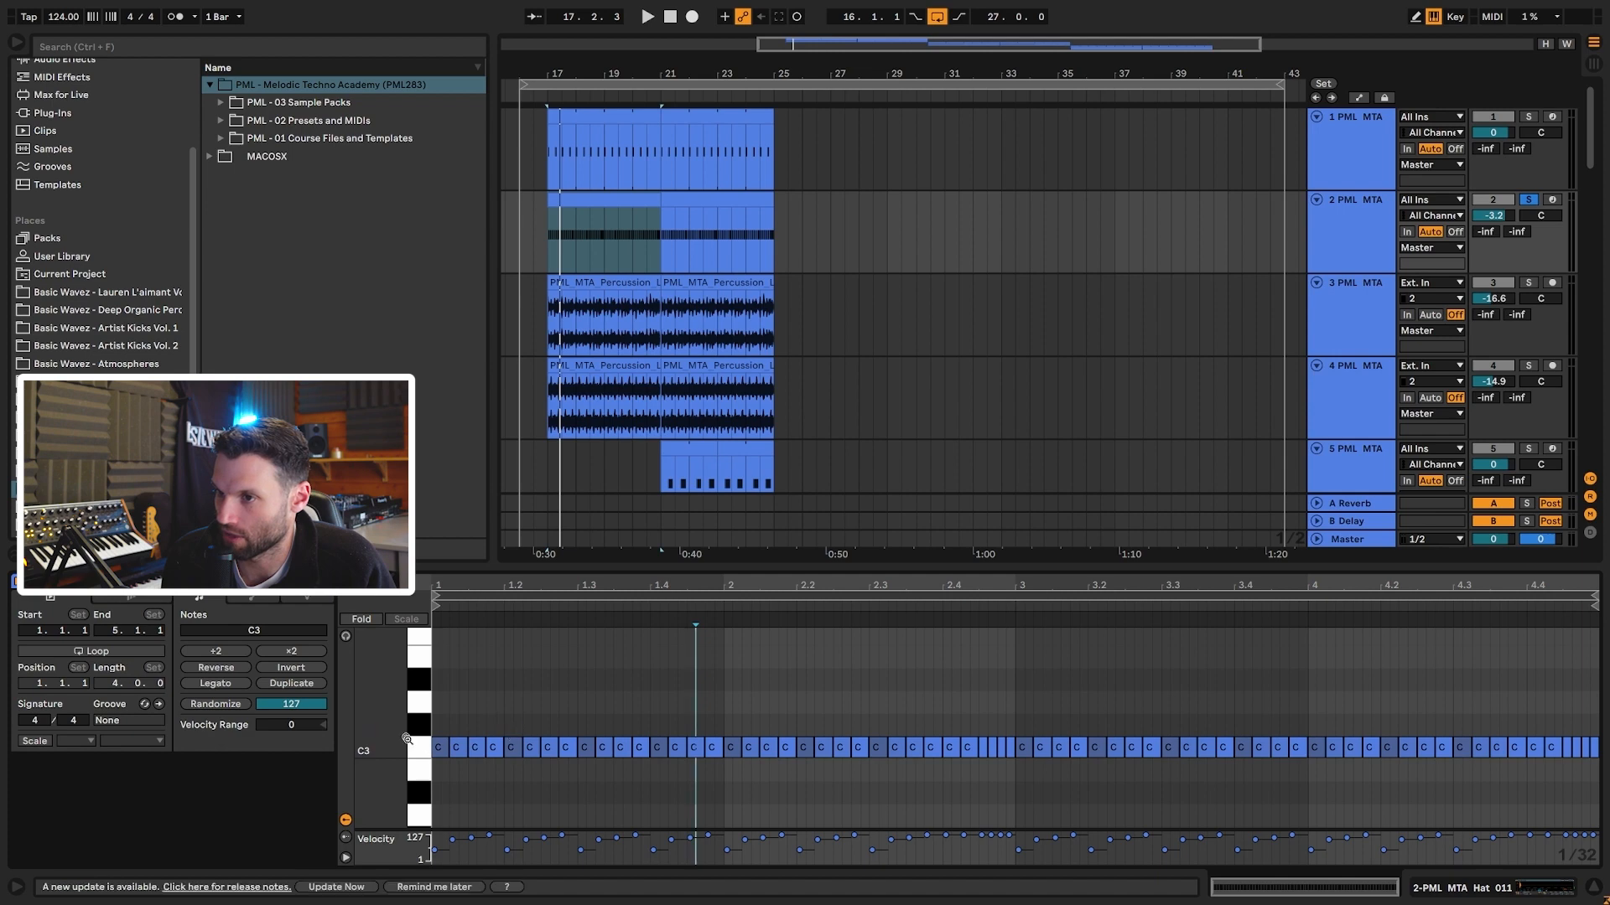
key(space)
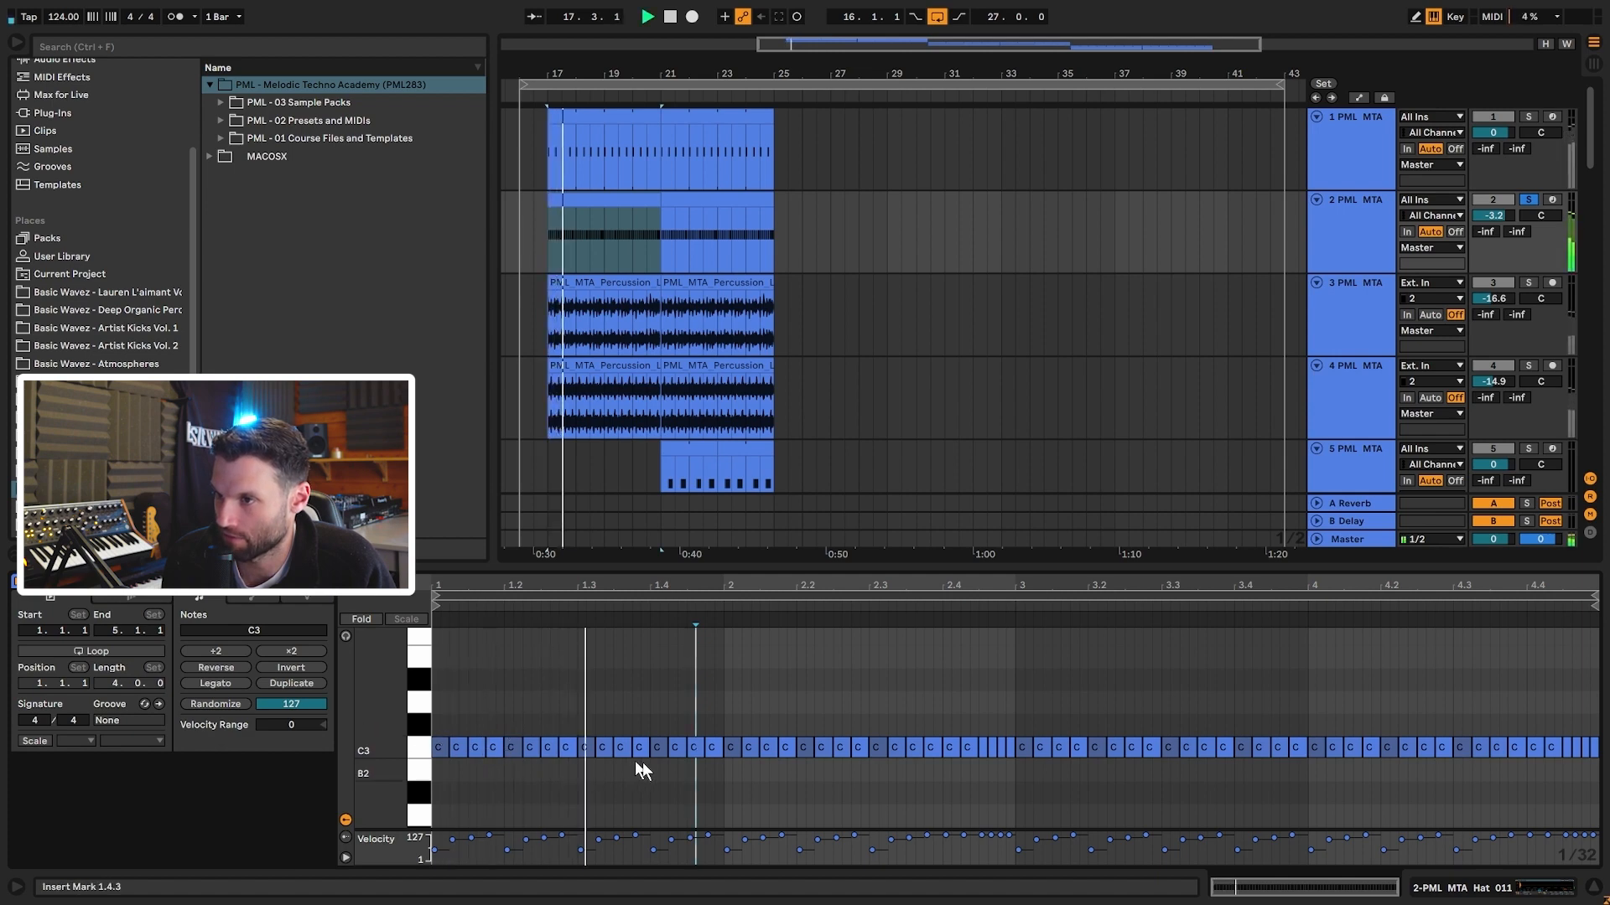
key(space)
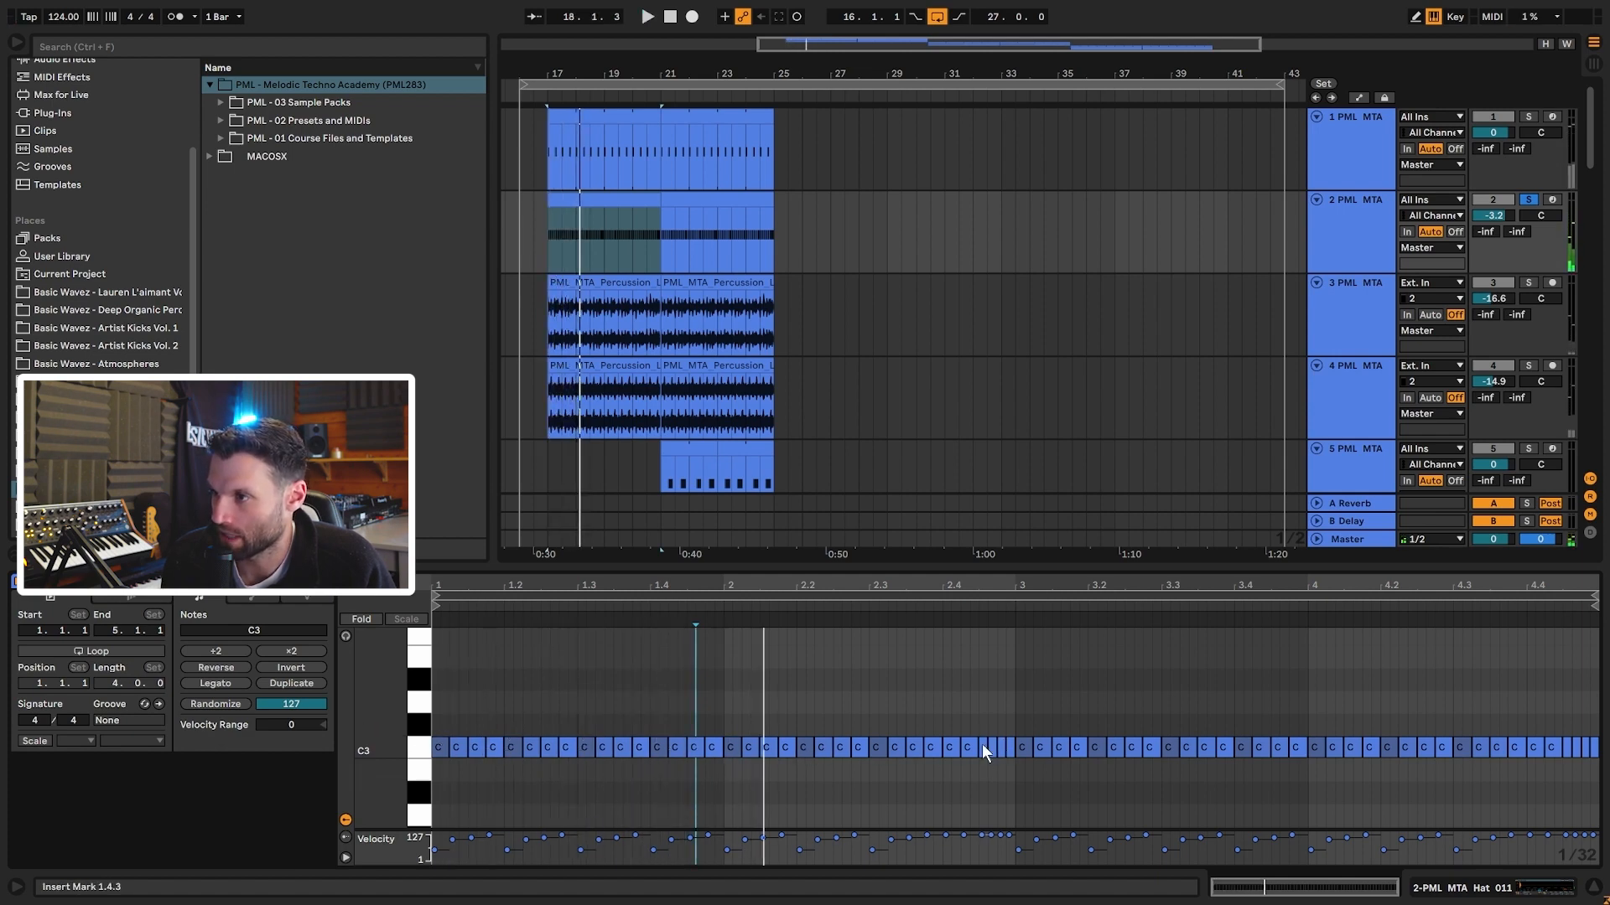
- Set the note grid to 1/32 and duplicate the short C3 hat note three times to fill the roll ending the clip's second bar
click(982, 745)
right_click(993, 716)
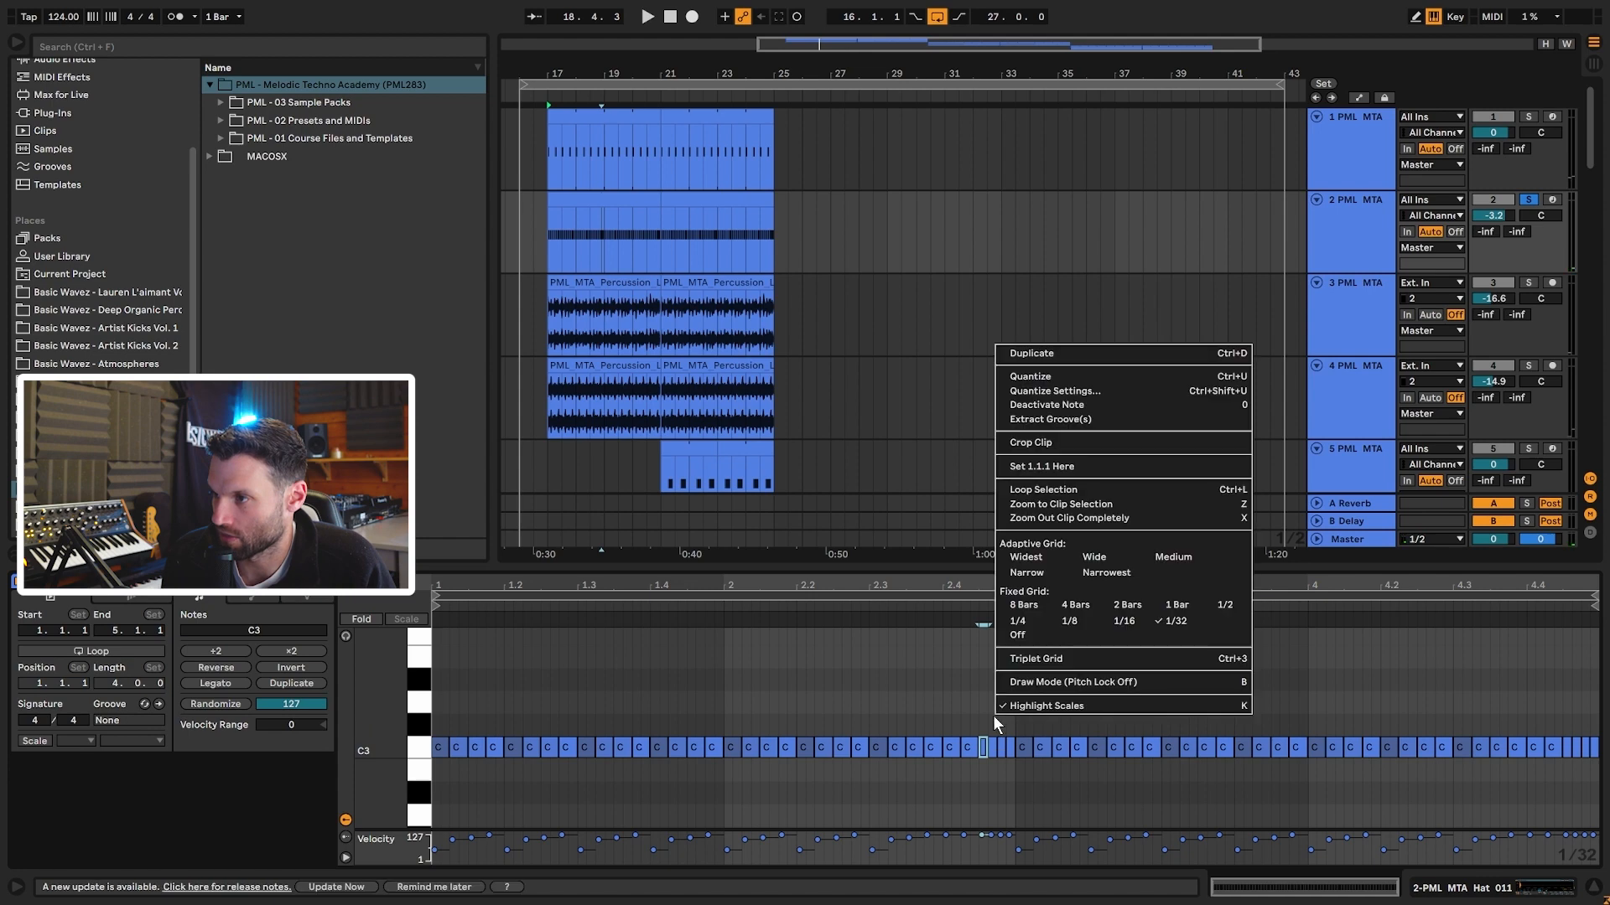
click(1176, 622)
drag(1021, 591, 1034, 639)
mouse_move(982, 747)
mouse_down()
mouse_move(1007, 745)
mouse_move(985, 749)
mouse_up()
key(ctrl+d)
key(ctrl+d)
key(ctrl+d)
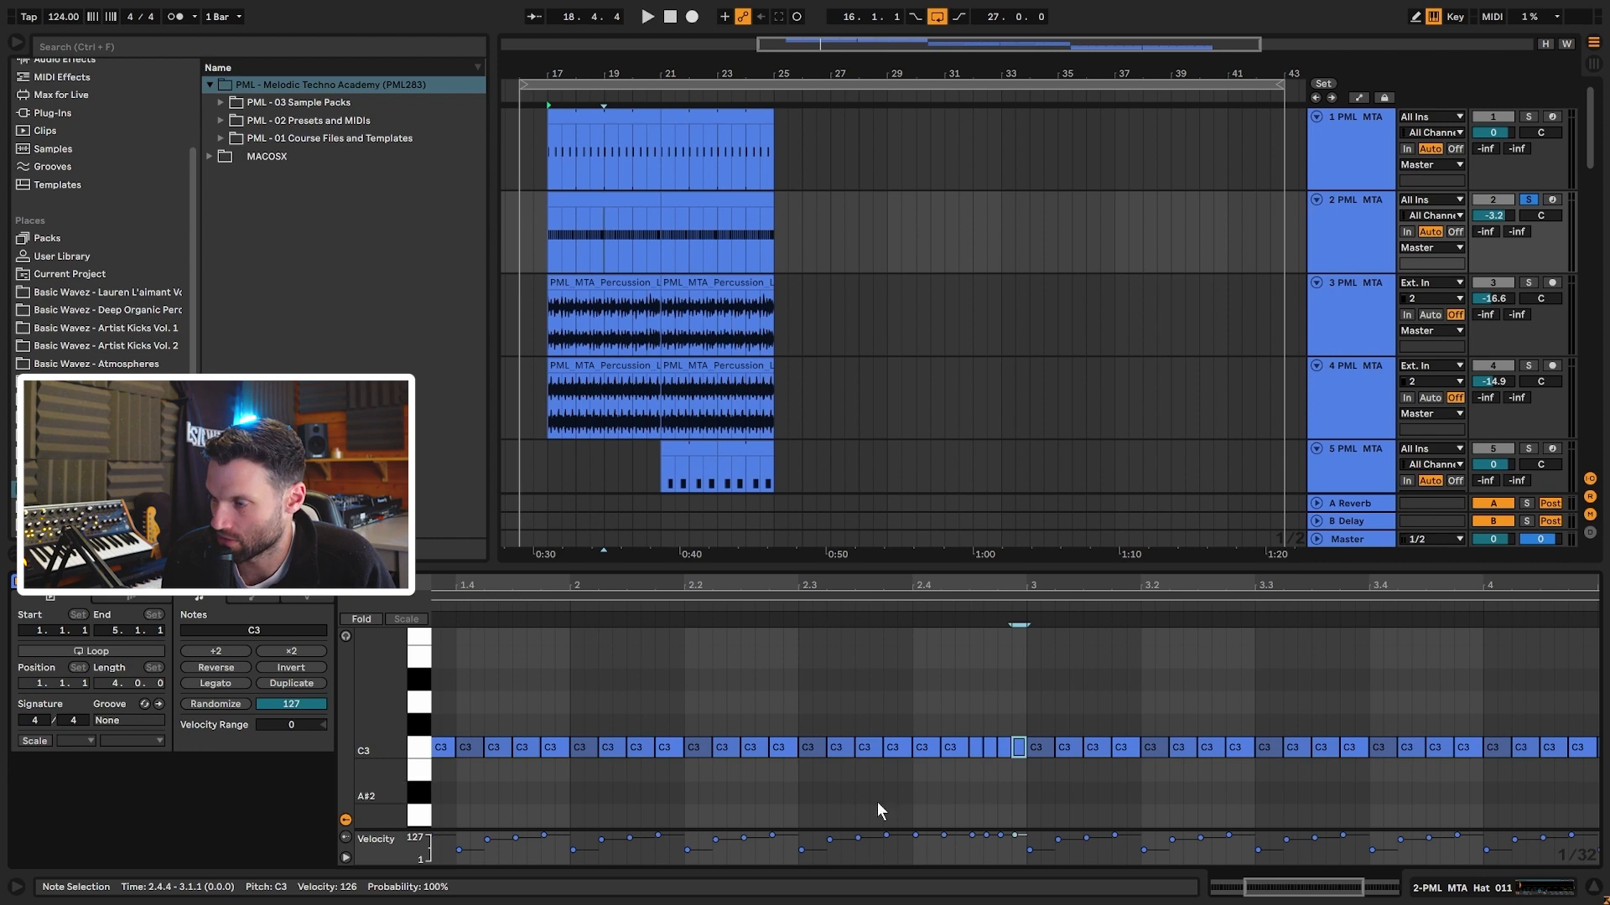
- Play the hat clip from 18.3.1 through the roll, and play it again from bar 17
drag(1017, 590, 1012, 575)
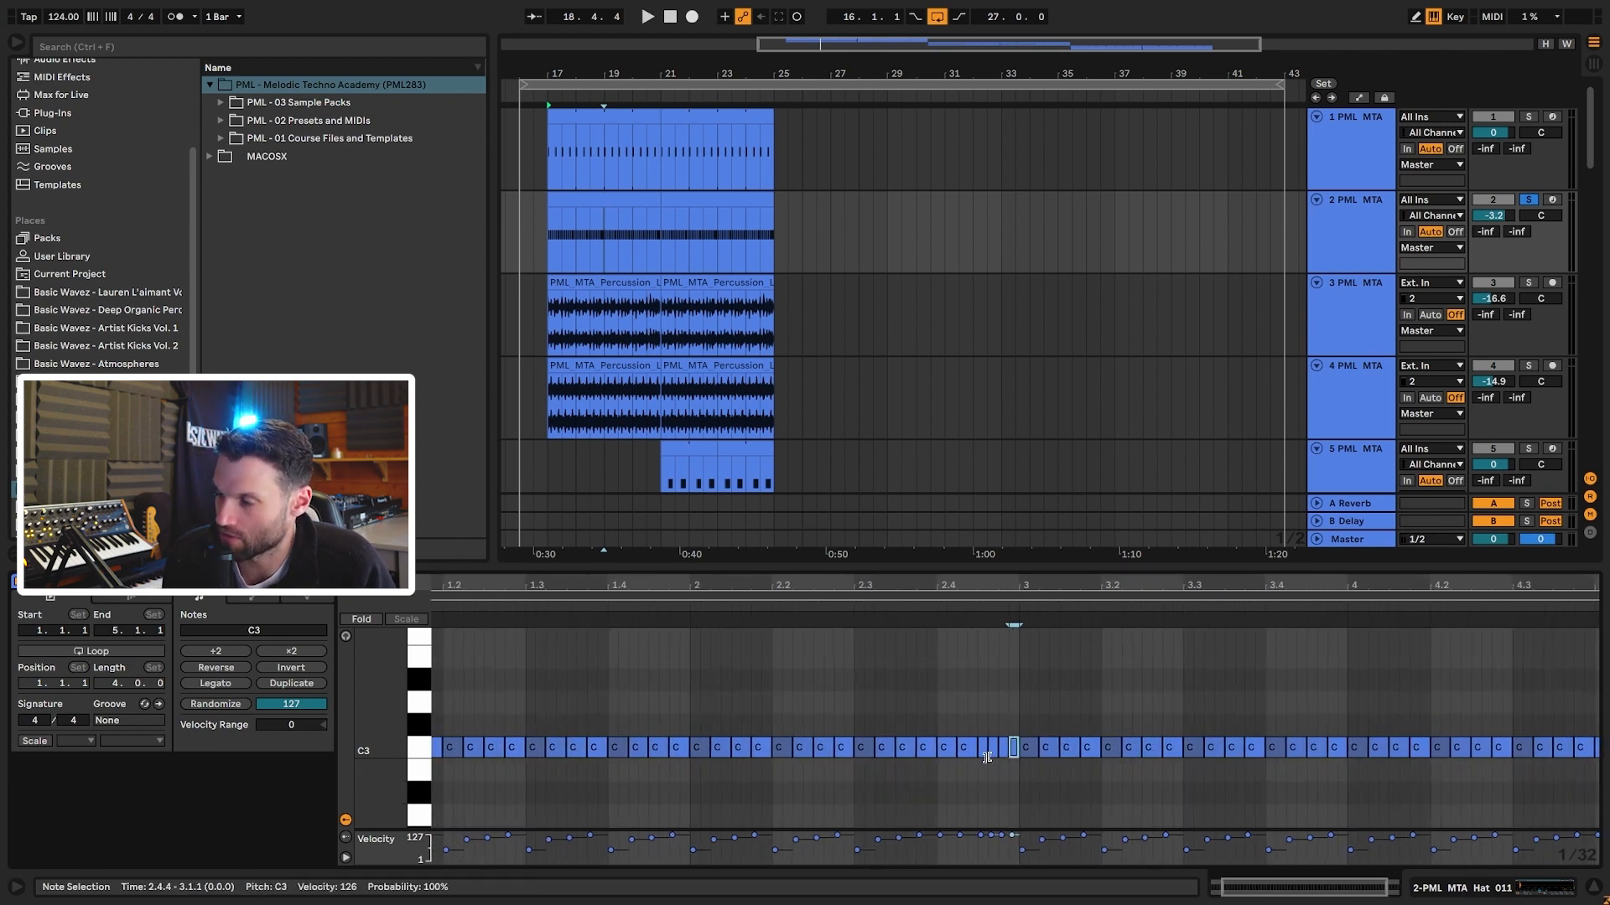
drag(880, 593, 916, 588)
click(590, 238)
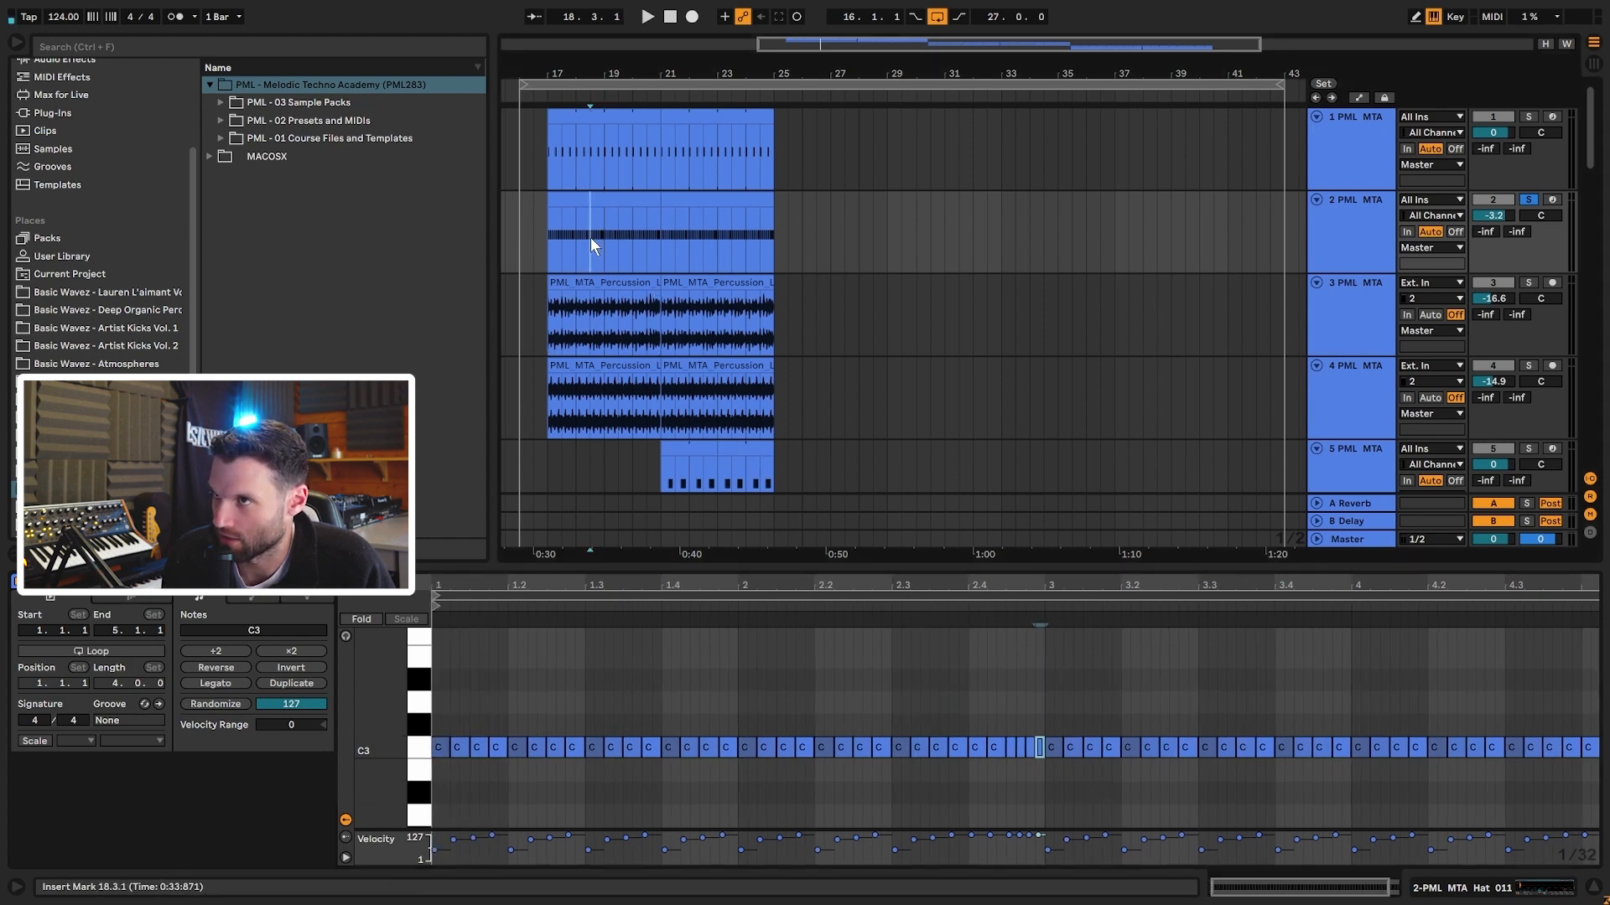
key(space)
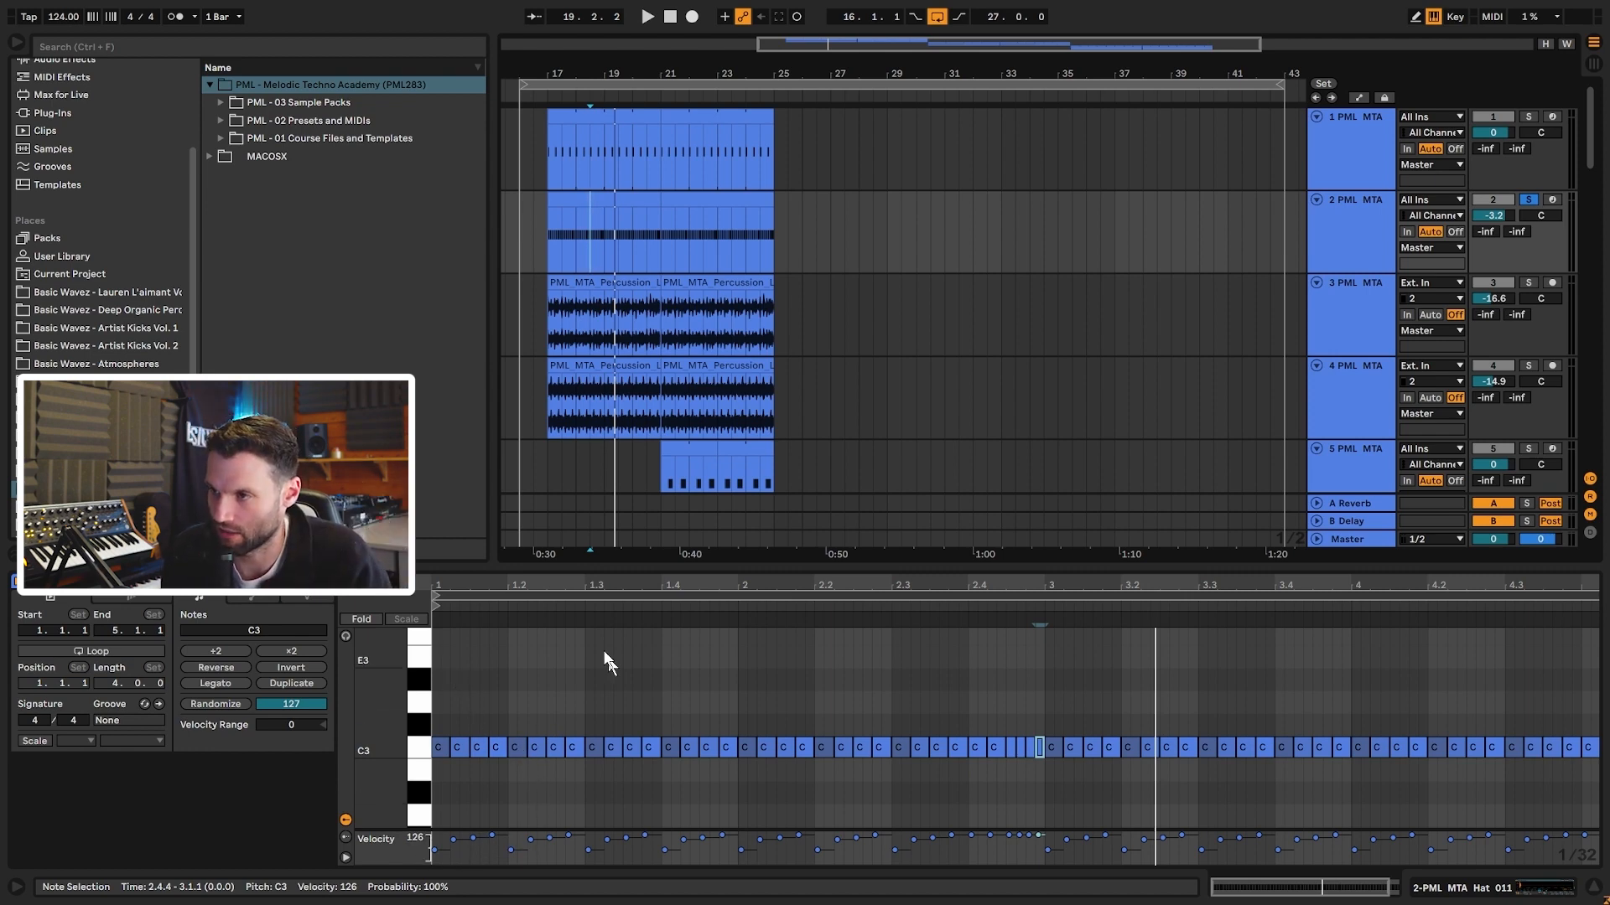
click(576, 204)
key(space)
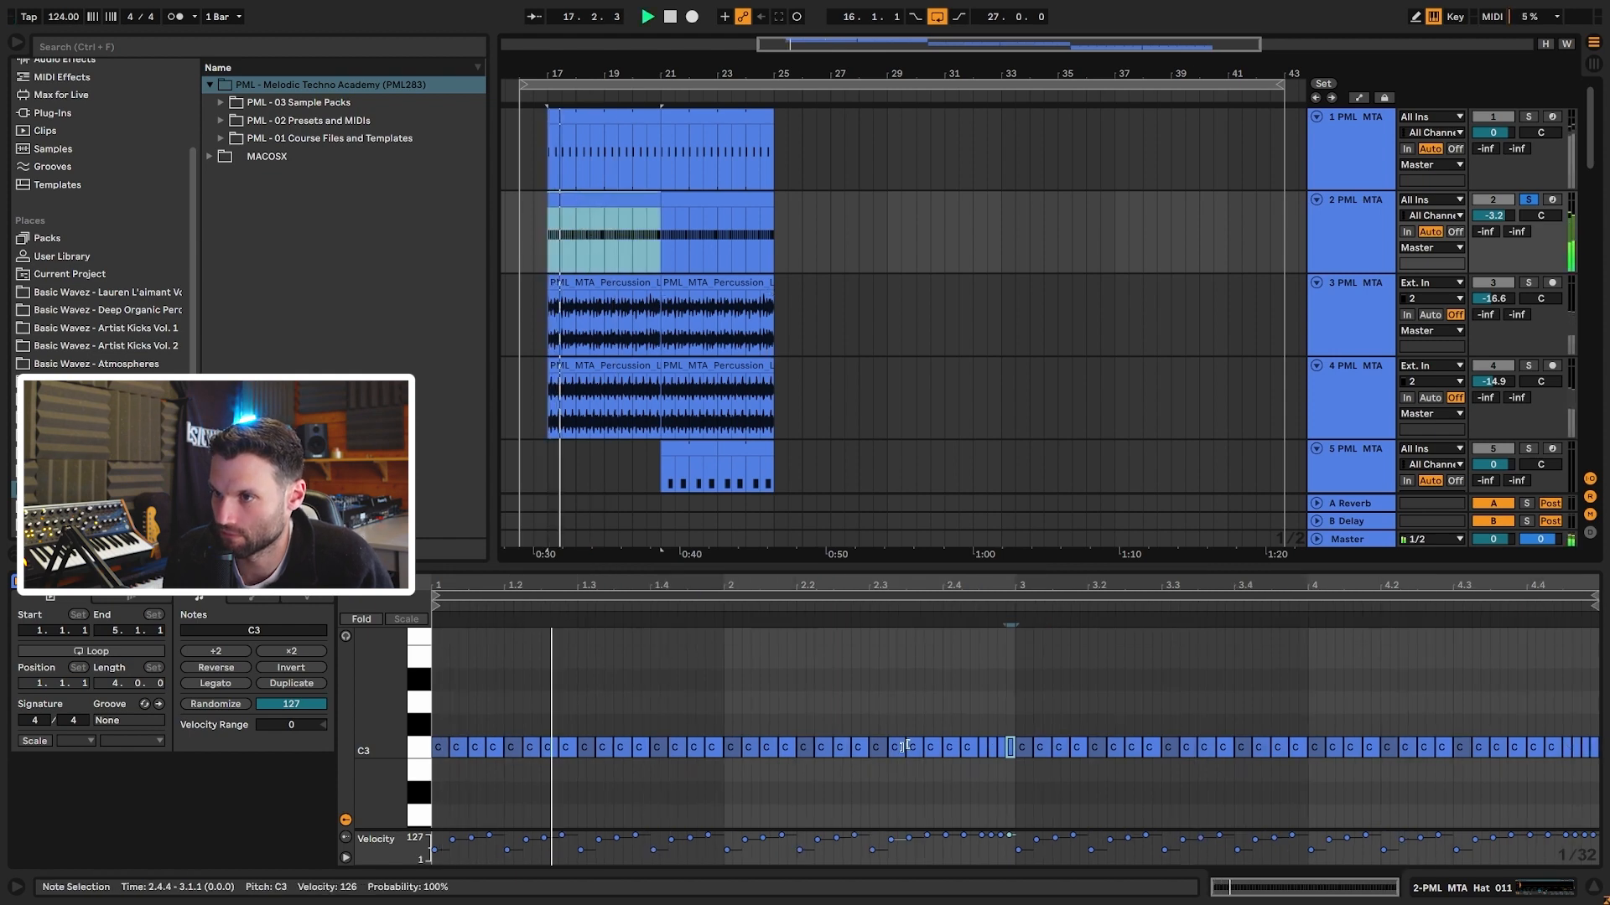
key(space)
- Show the hat sampler's detailed controls, audition the hat from bar 17, and set its Ran>Pan amount to 0.0%
click(1352, 243)
click(616, 697)
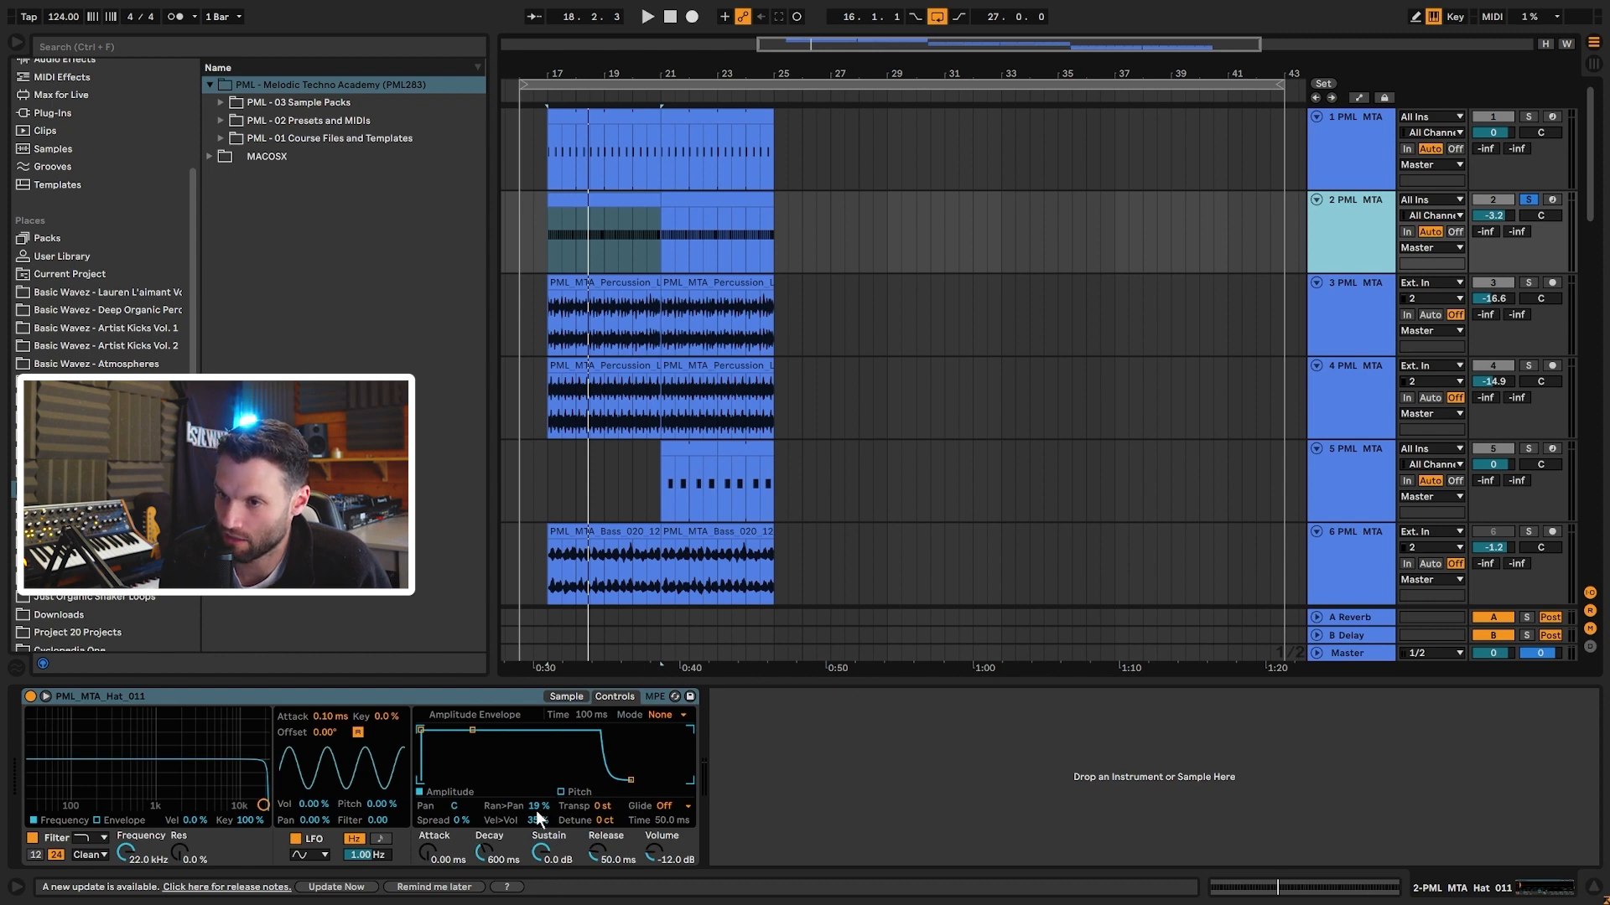
key(space)
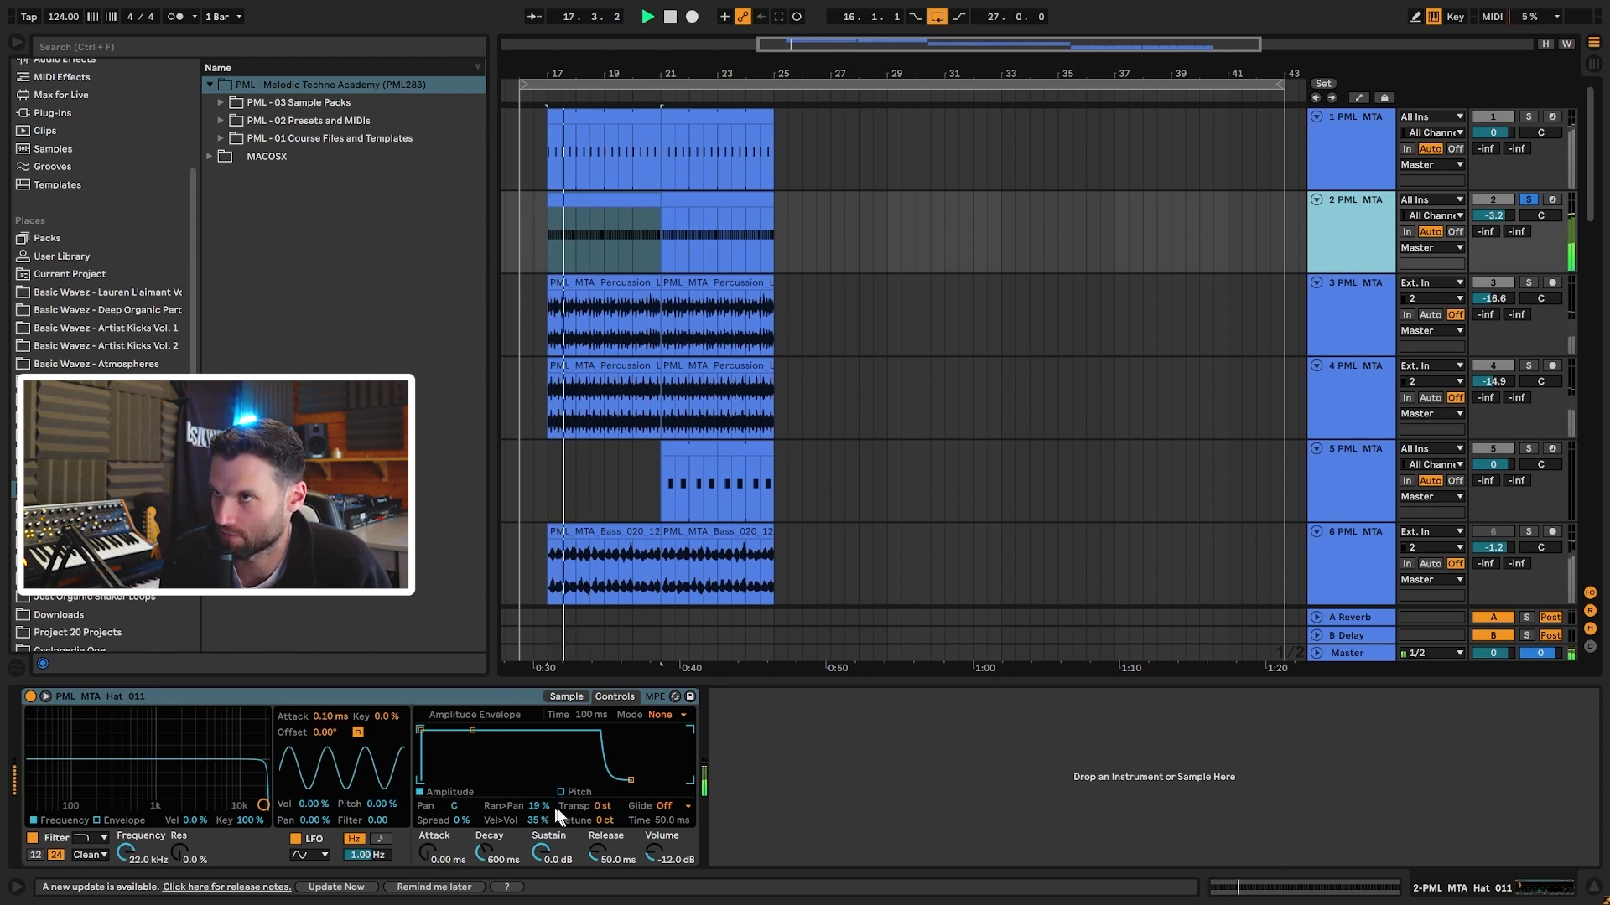
key(space)
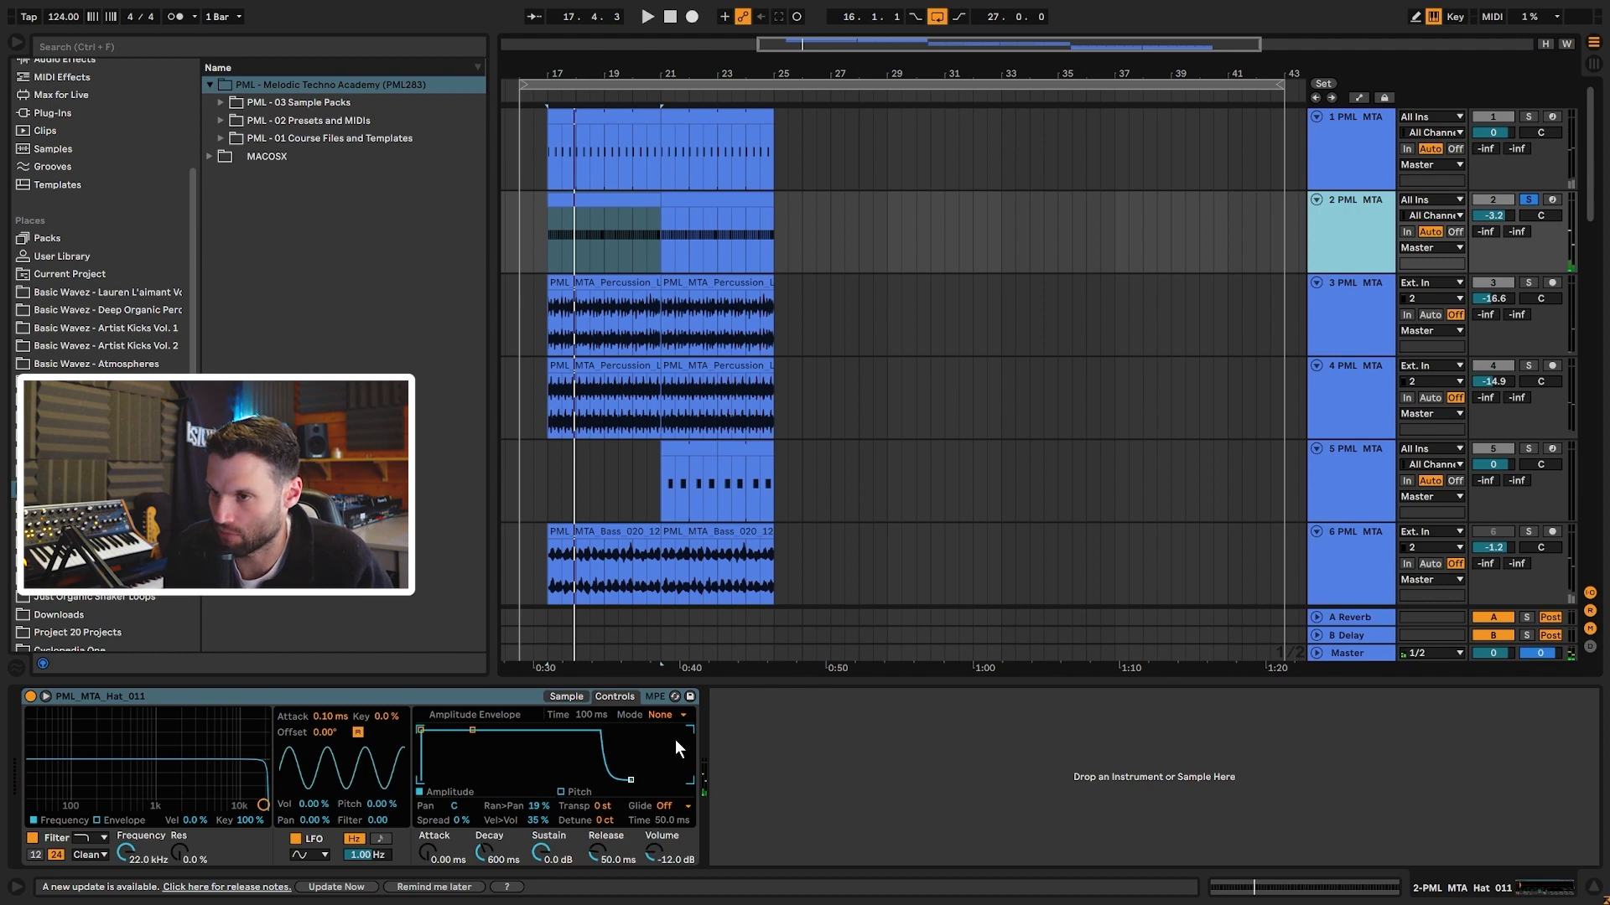
drag(540, 806, 539, 802)
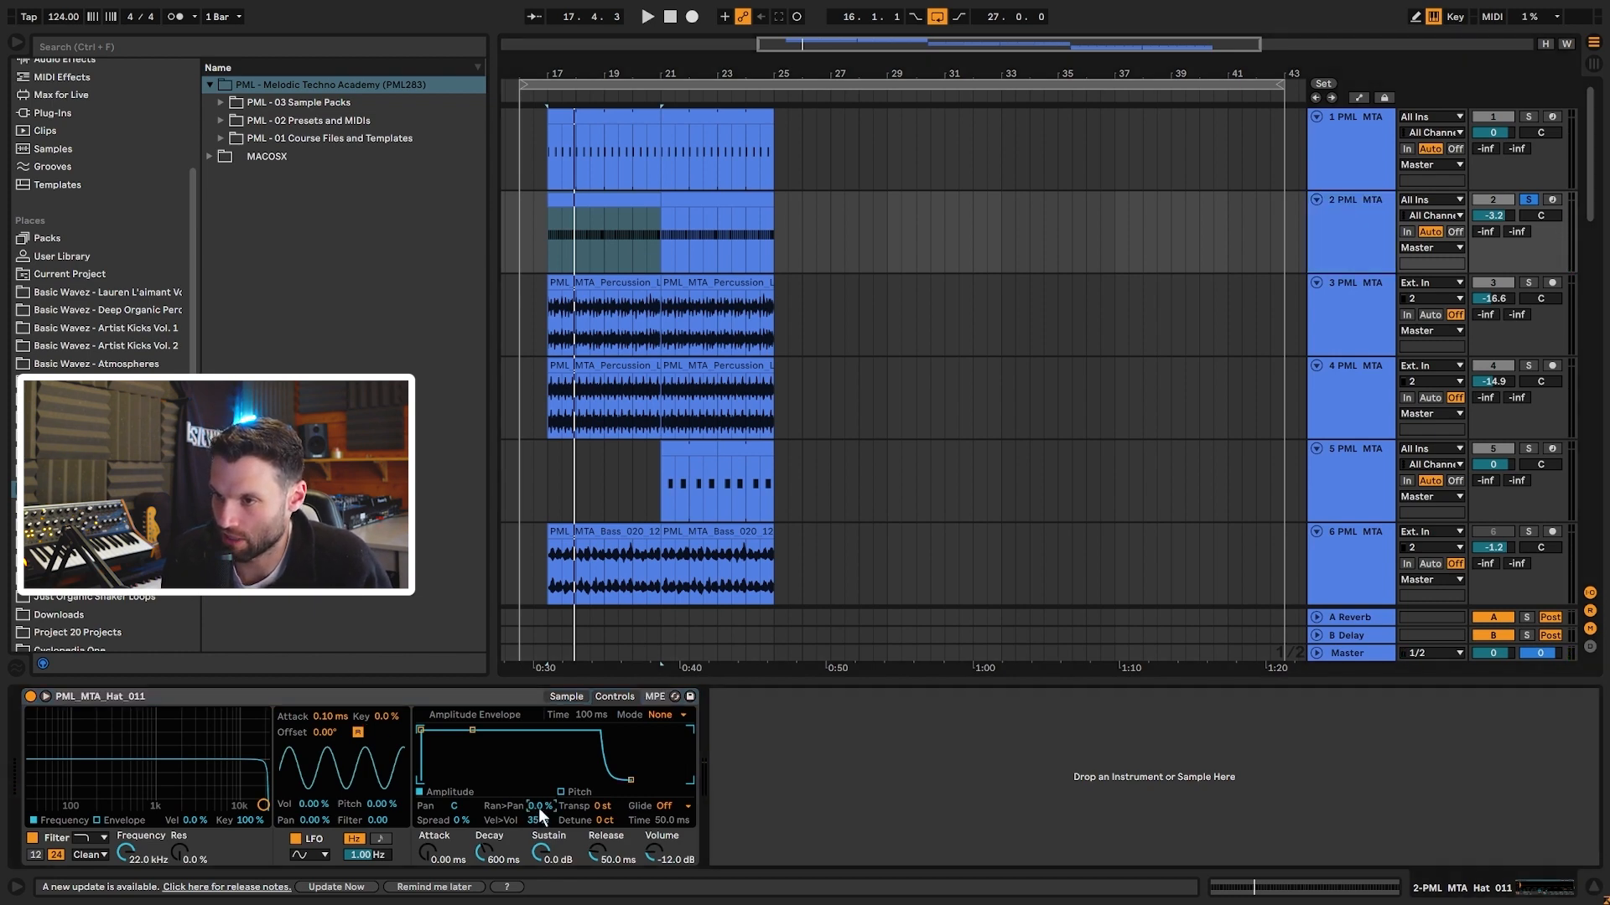
- Audition the hat from bar 17 with Ran>Pan at 20% and 74%, and set the amount to 19%
key(space)
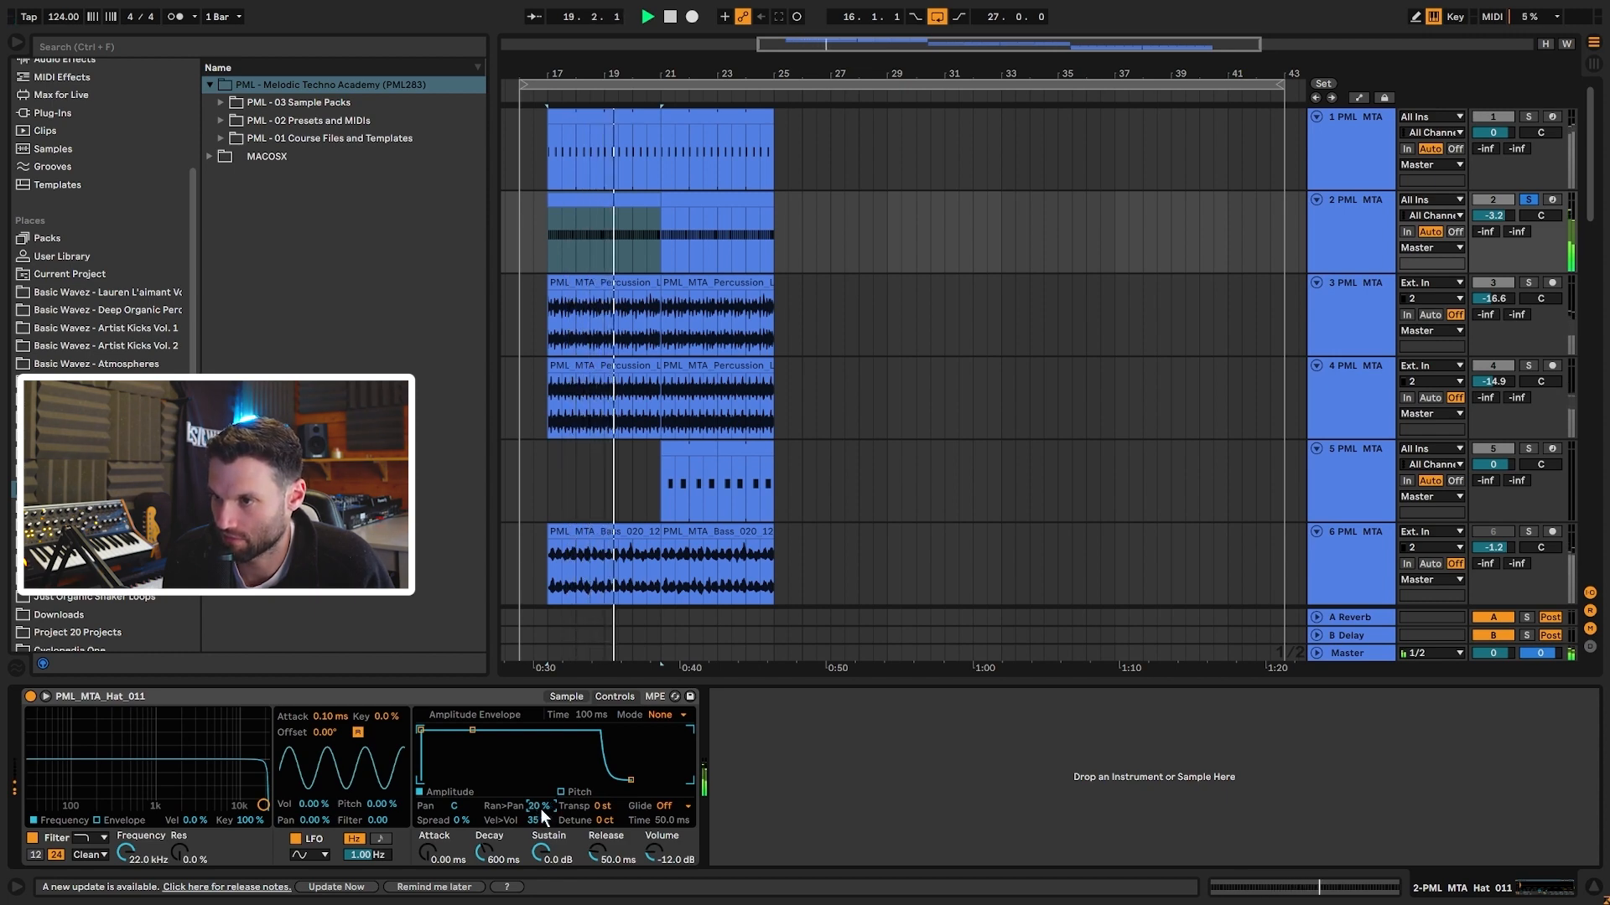
key(space)
drag(540, 808, 538, 807)
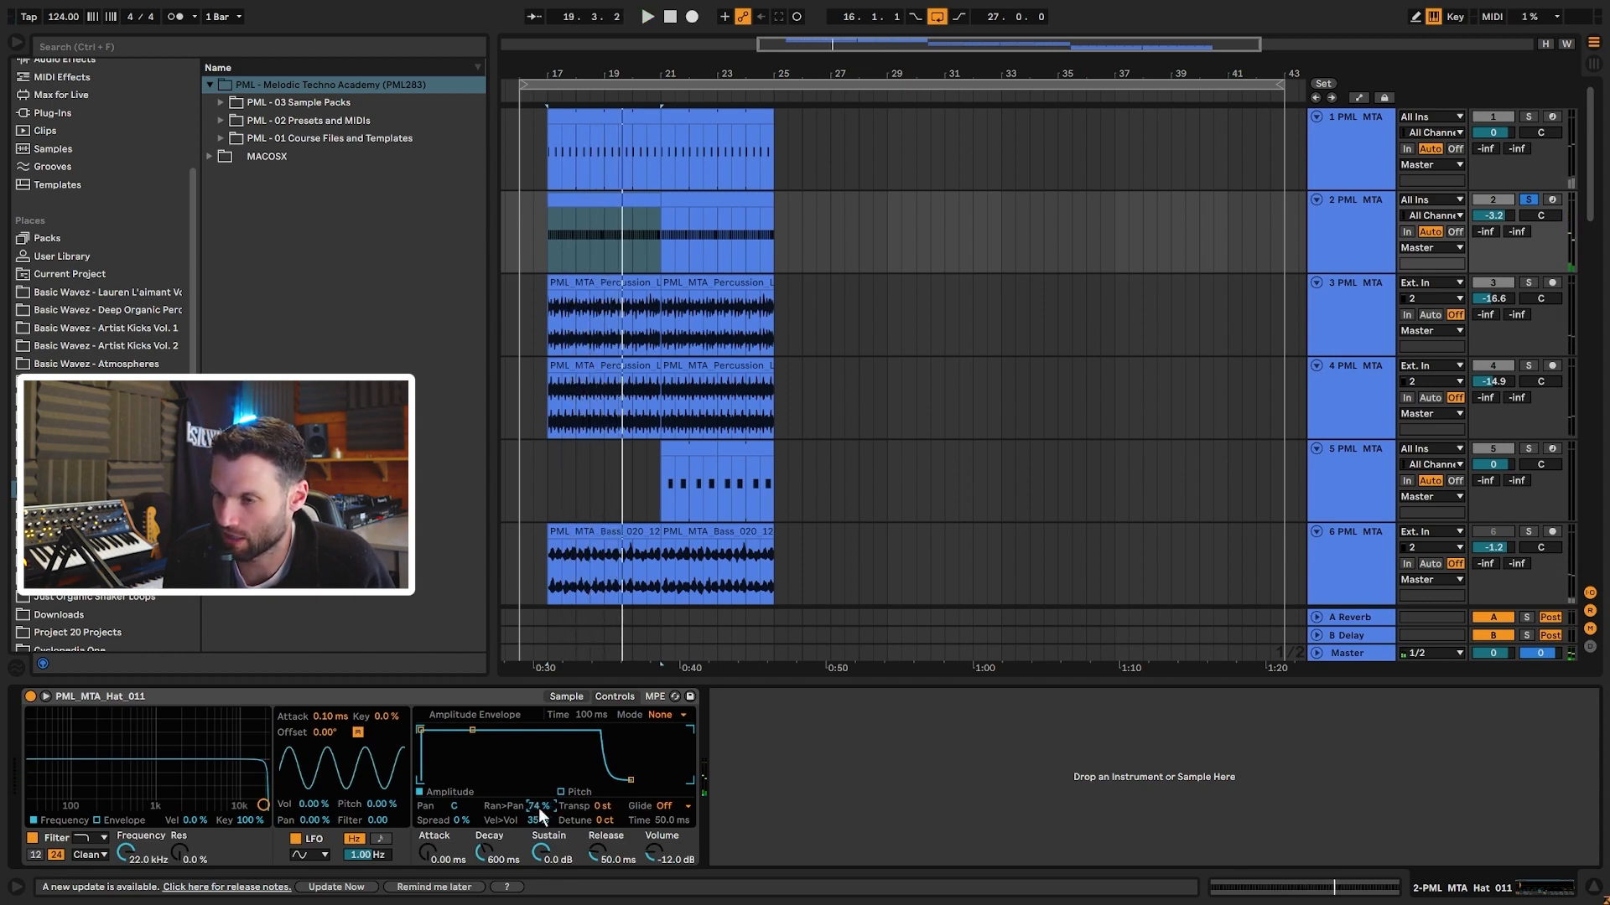
key(space)
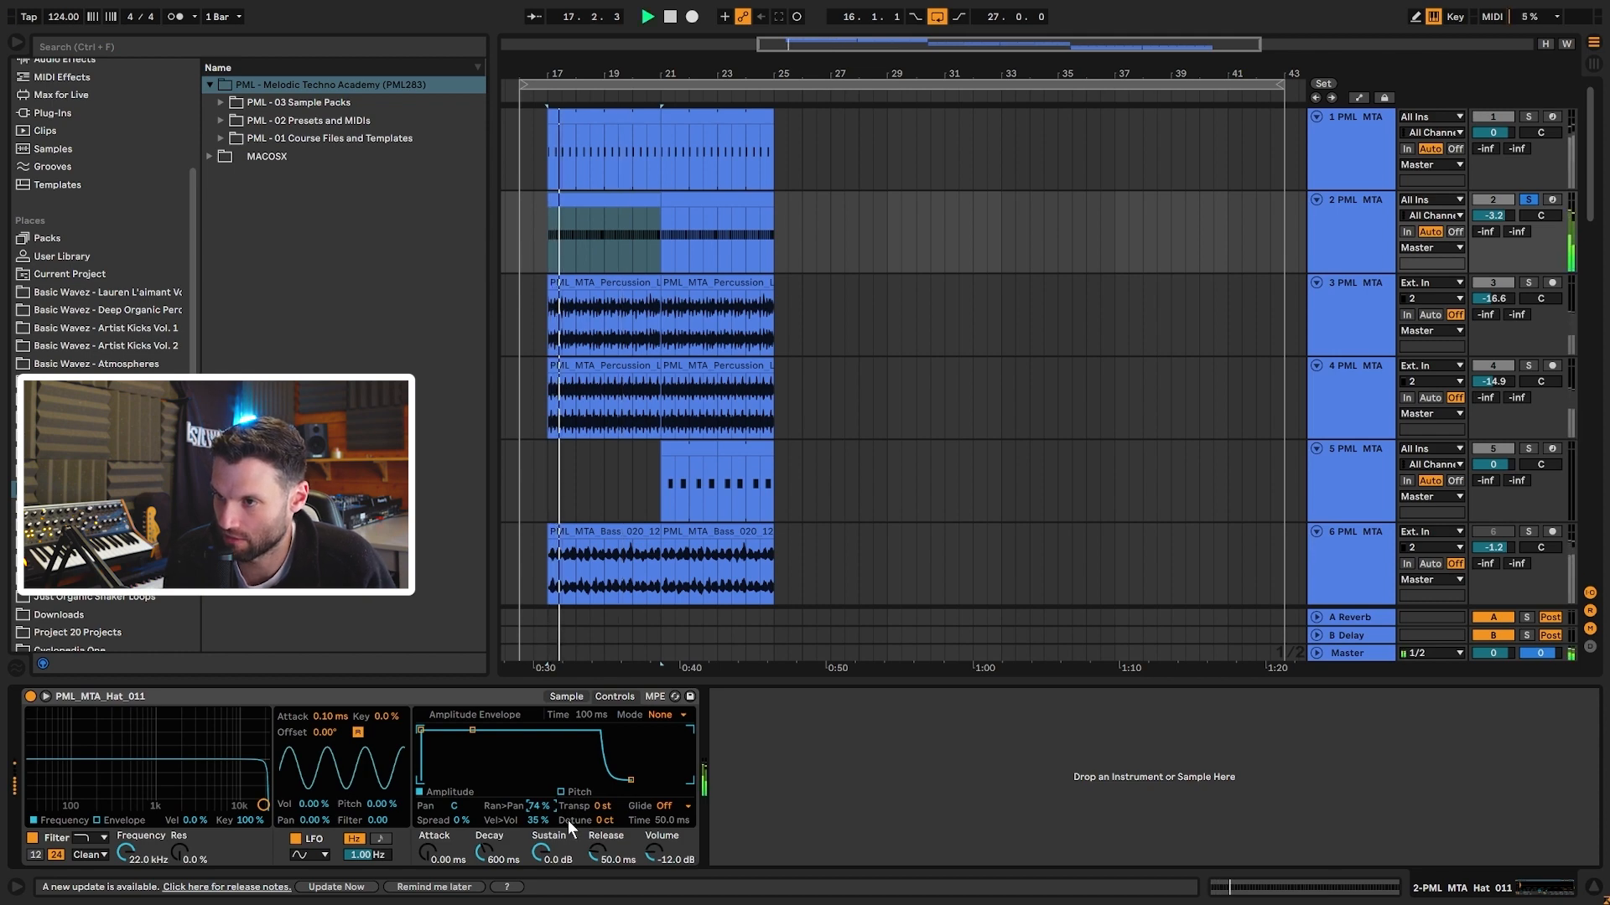
key(space)
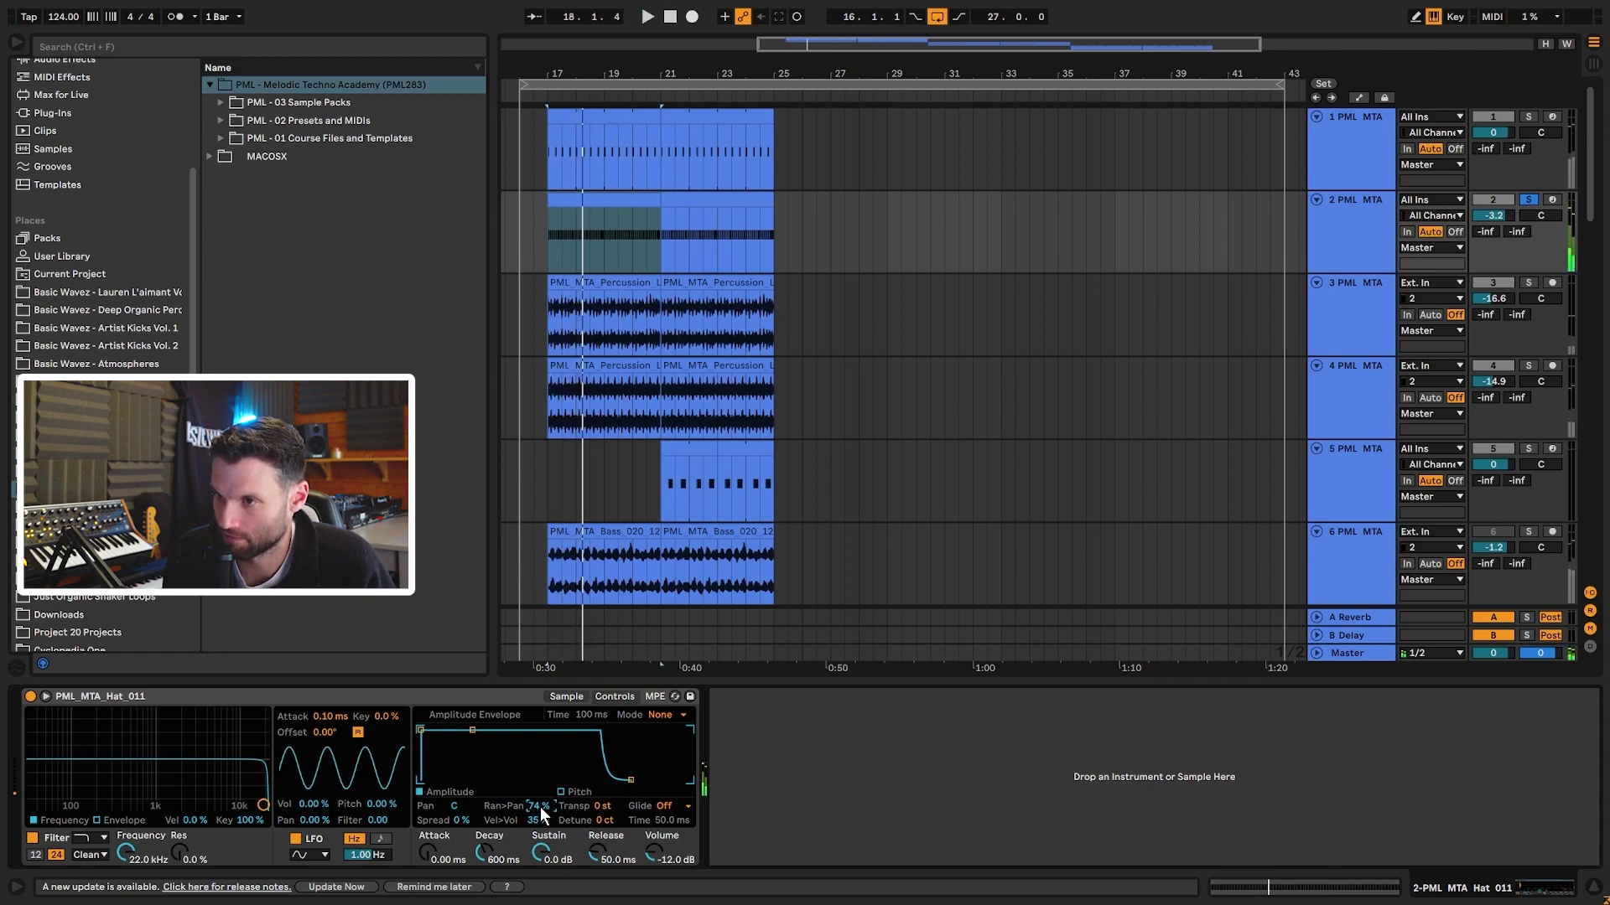
text(19)
key(Return)
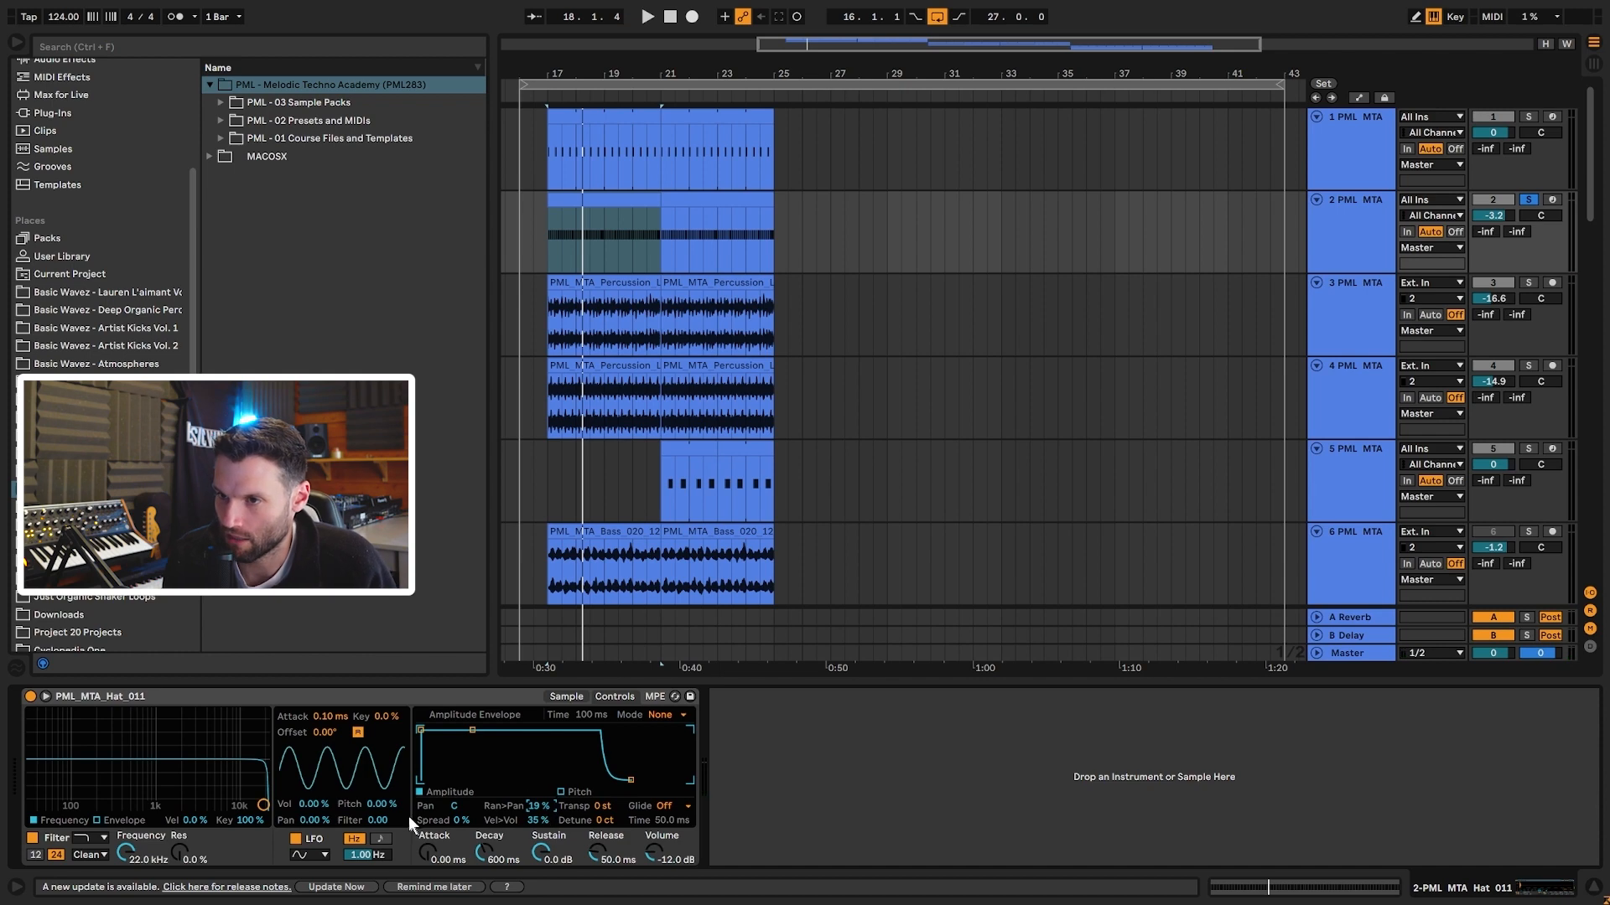
- Set the hat sampler's LFO to the stepped random waveform at 0.01 Hz, and reset Ran>Pan to 0.0%
click(323, 851)
click(321, 837)
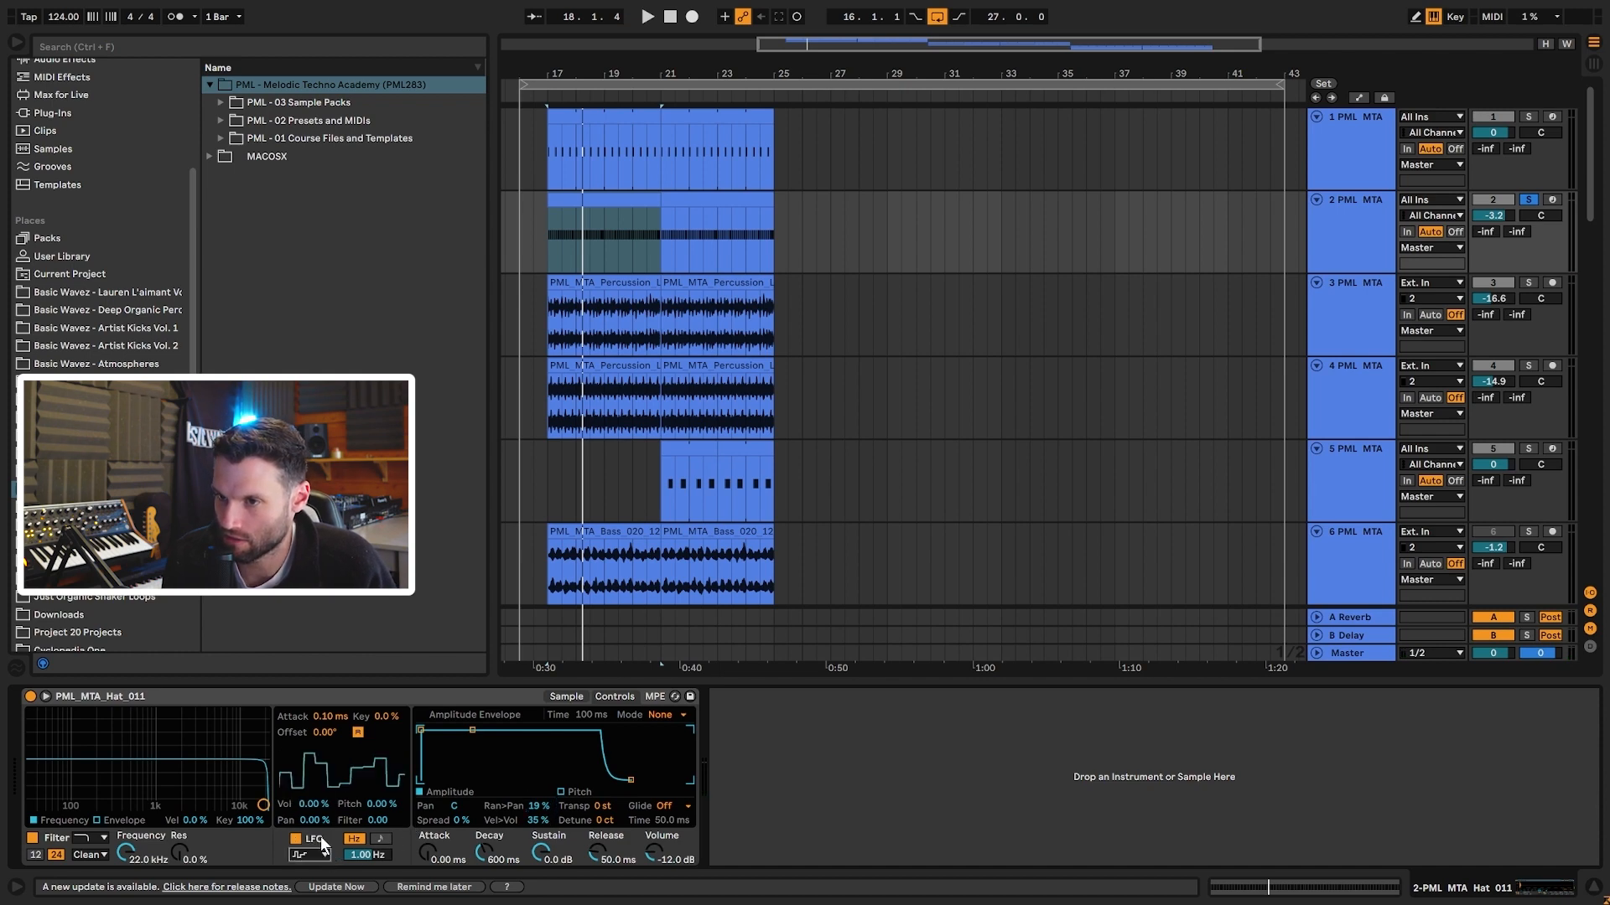
drag(374, 853, 366, 854)
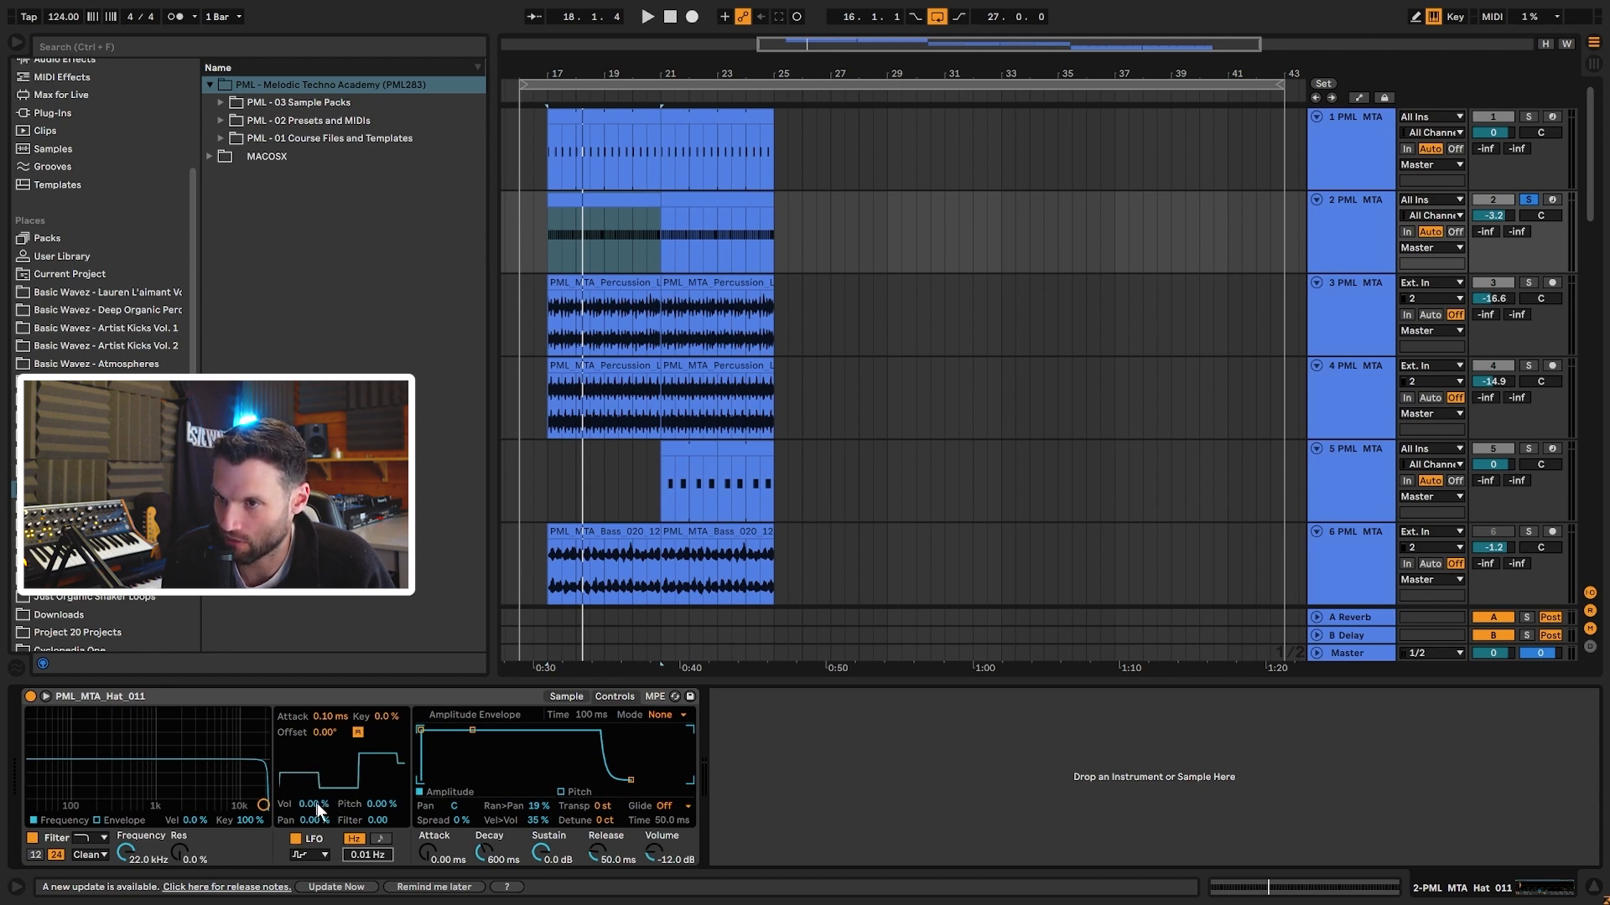
double_click(538, 806)
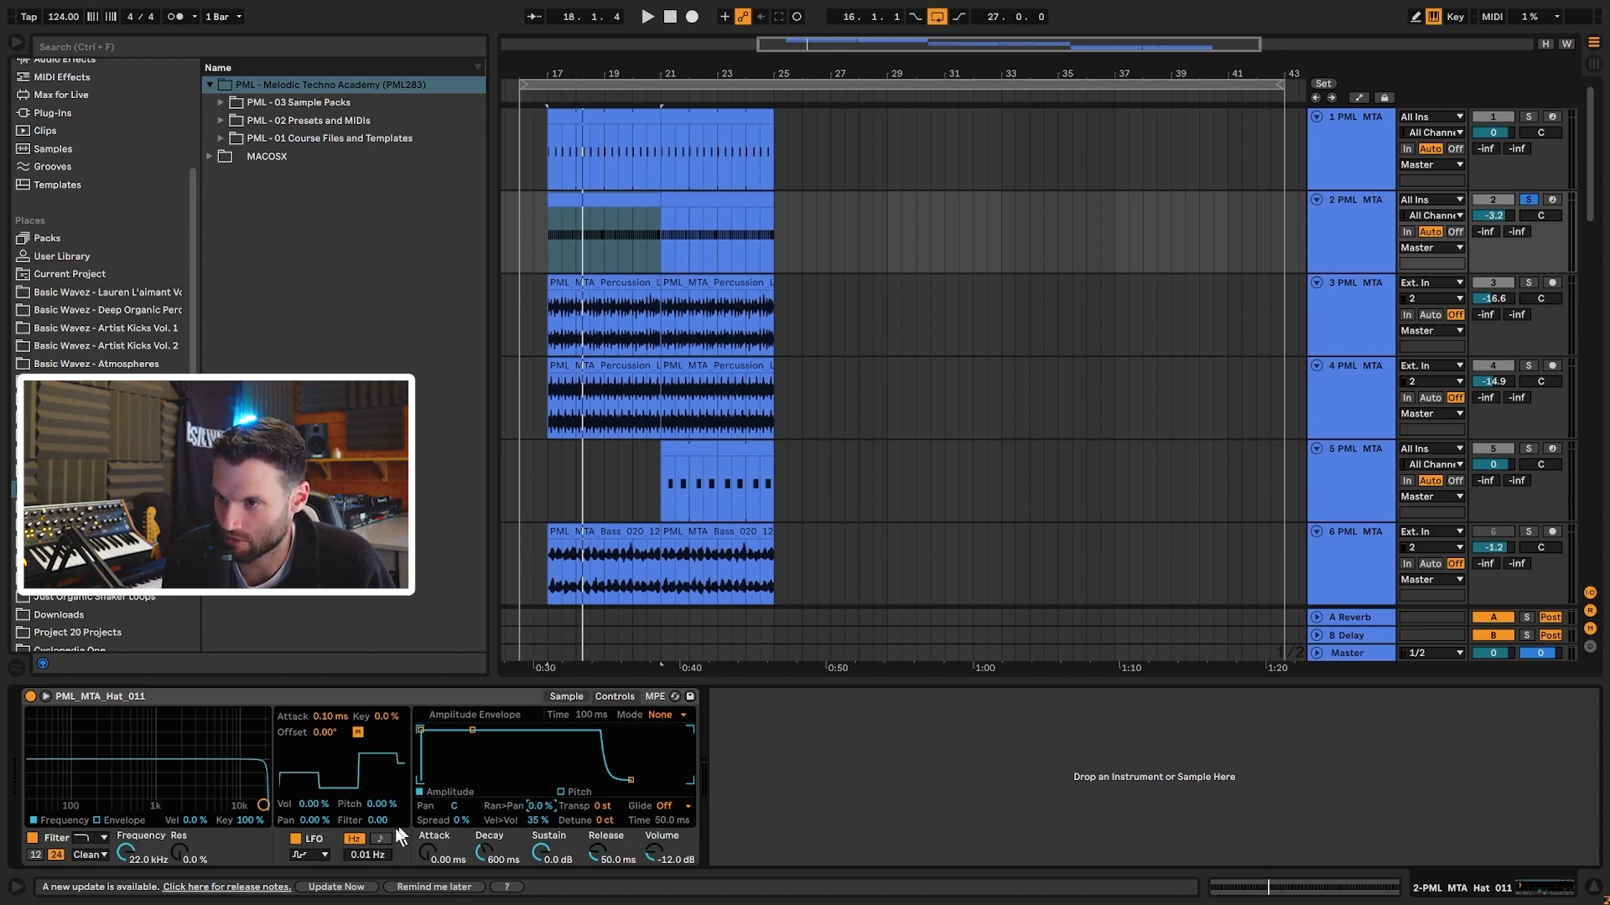
- Audition the hat with the LFO Pan amount at 32.0%, and again with Pan at 9.38% and Pitch at 59.8%
key(space)
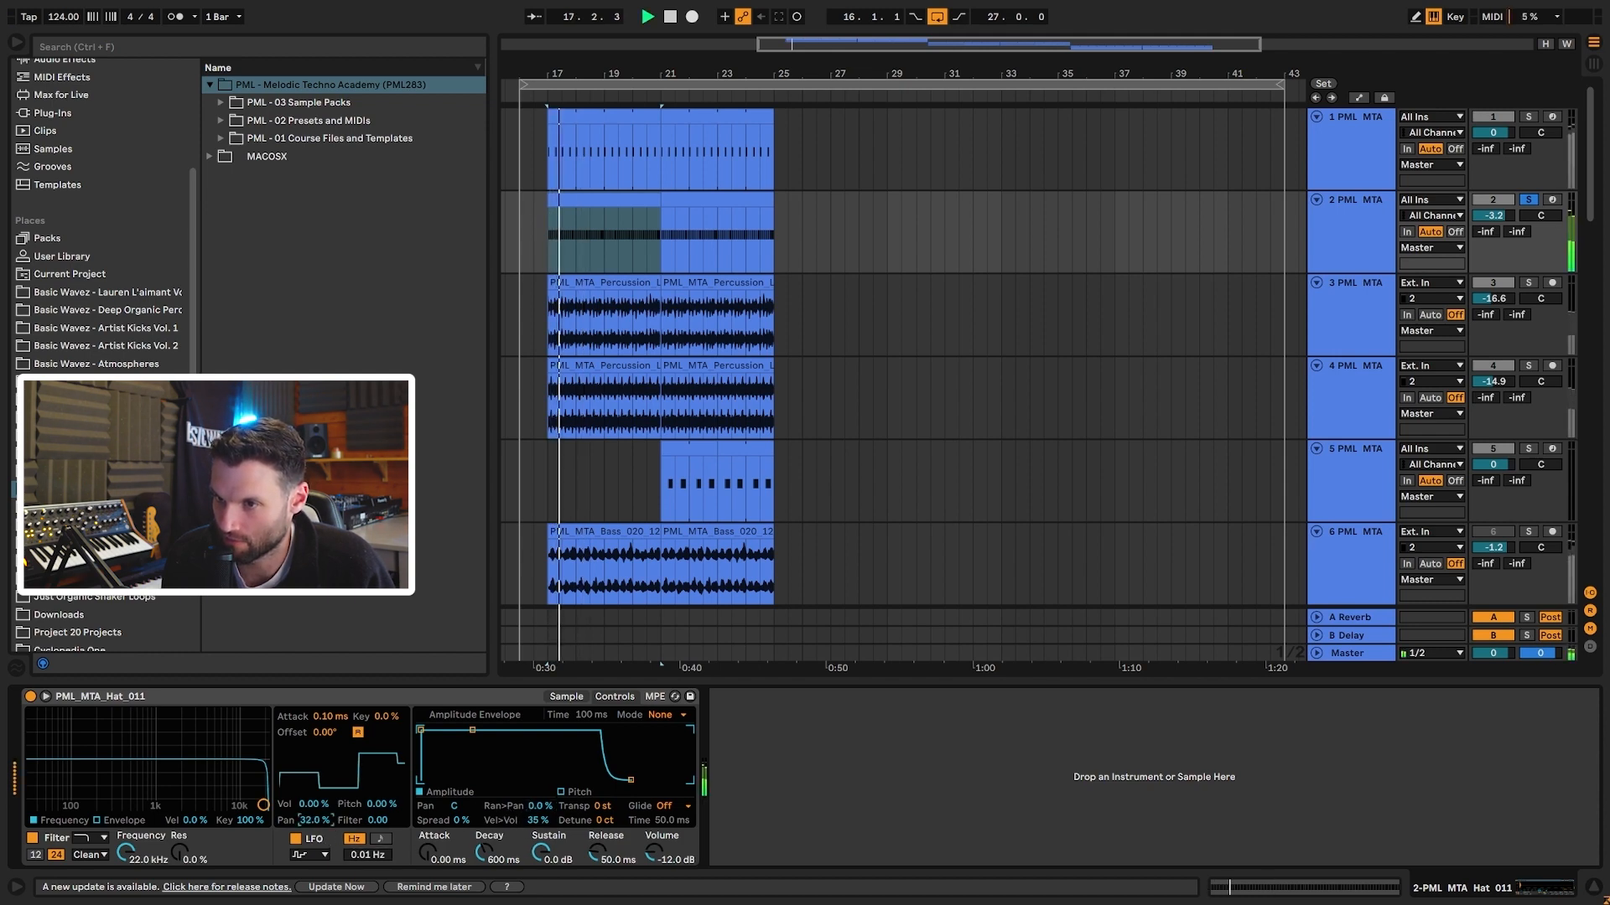
key(space)
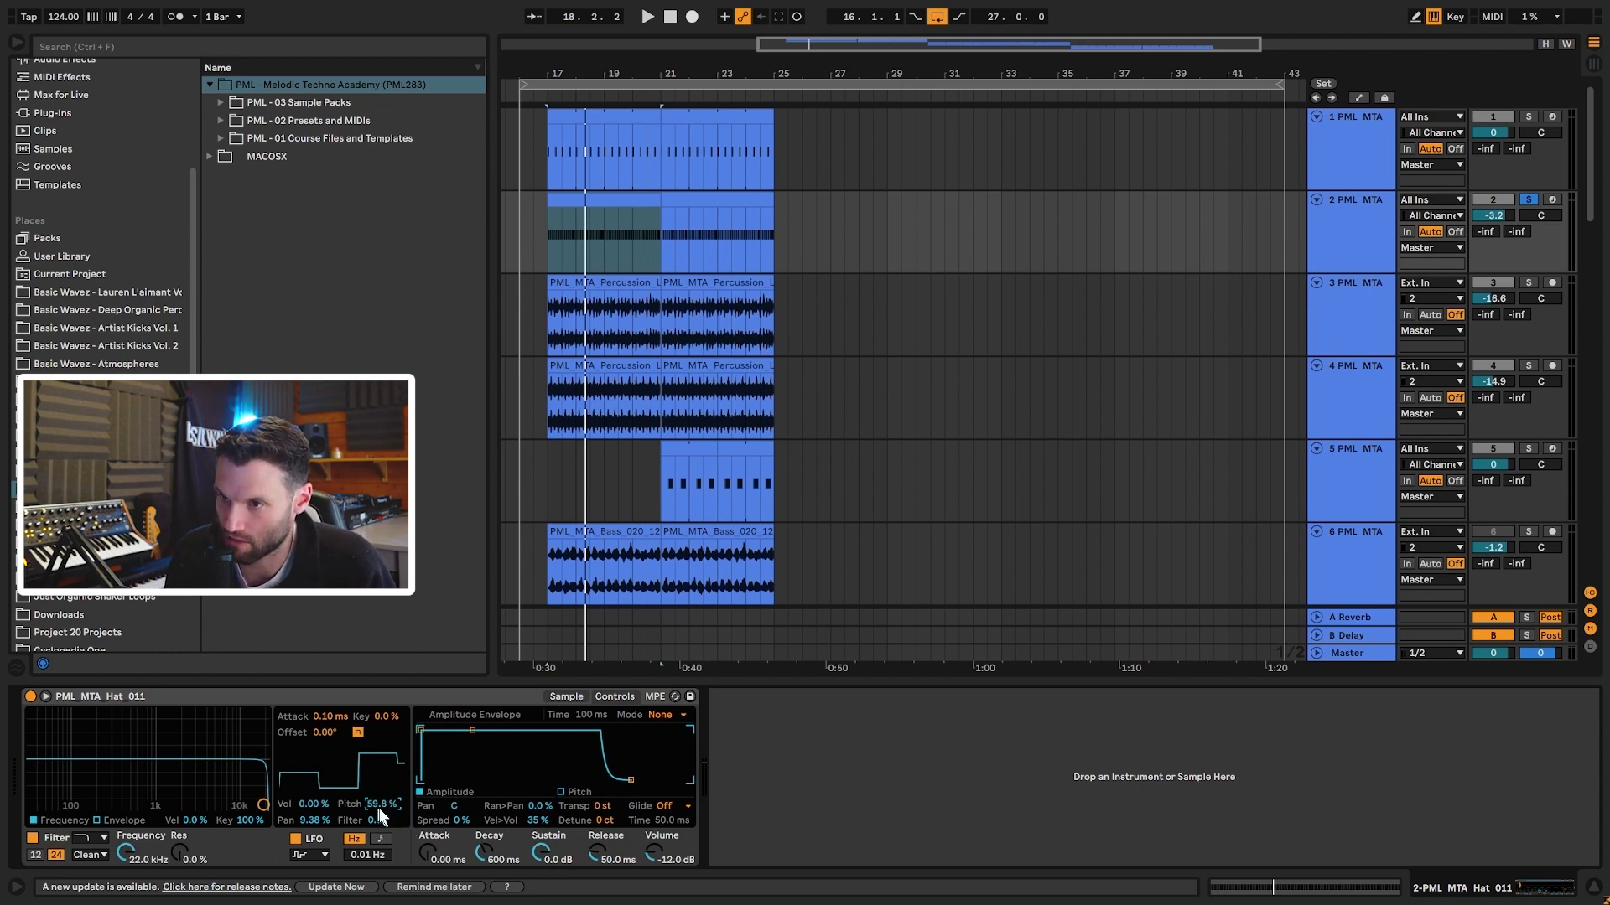
key(space)
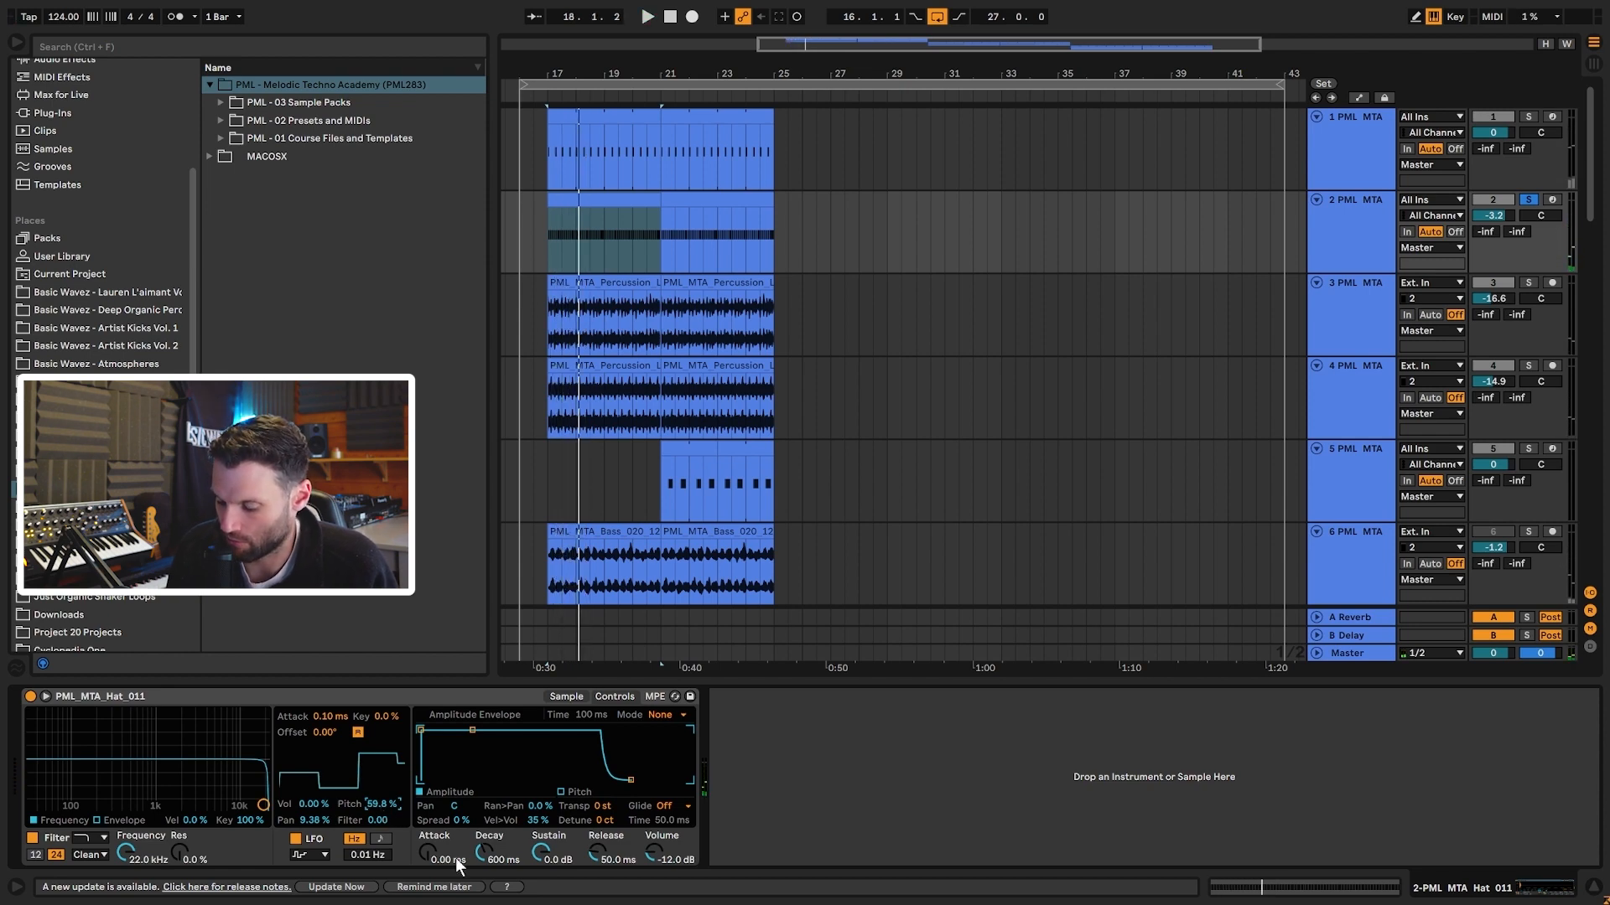
- Set the hat LFO's Pitch amount to 5.00% and its Pan amount to 19.0%, auditioning the hat with the new values
text(5)
key(Return)
key(space)
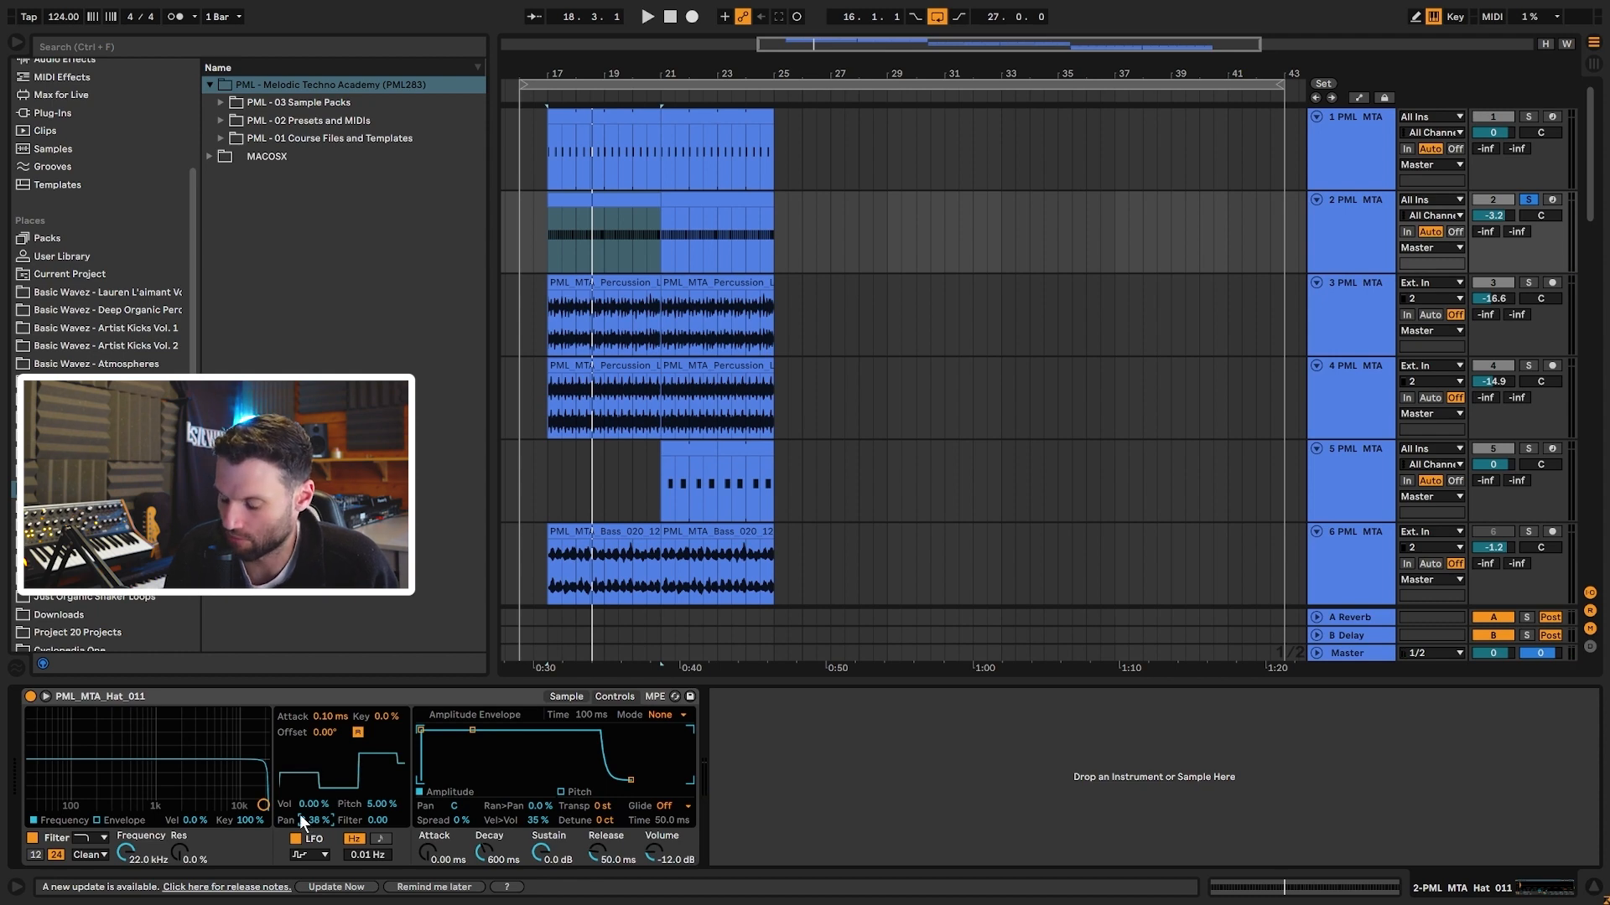
text(10)
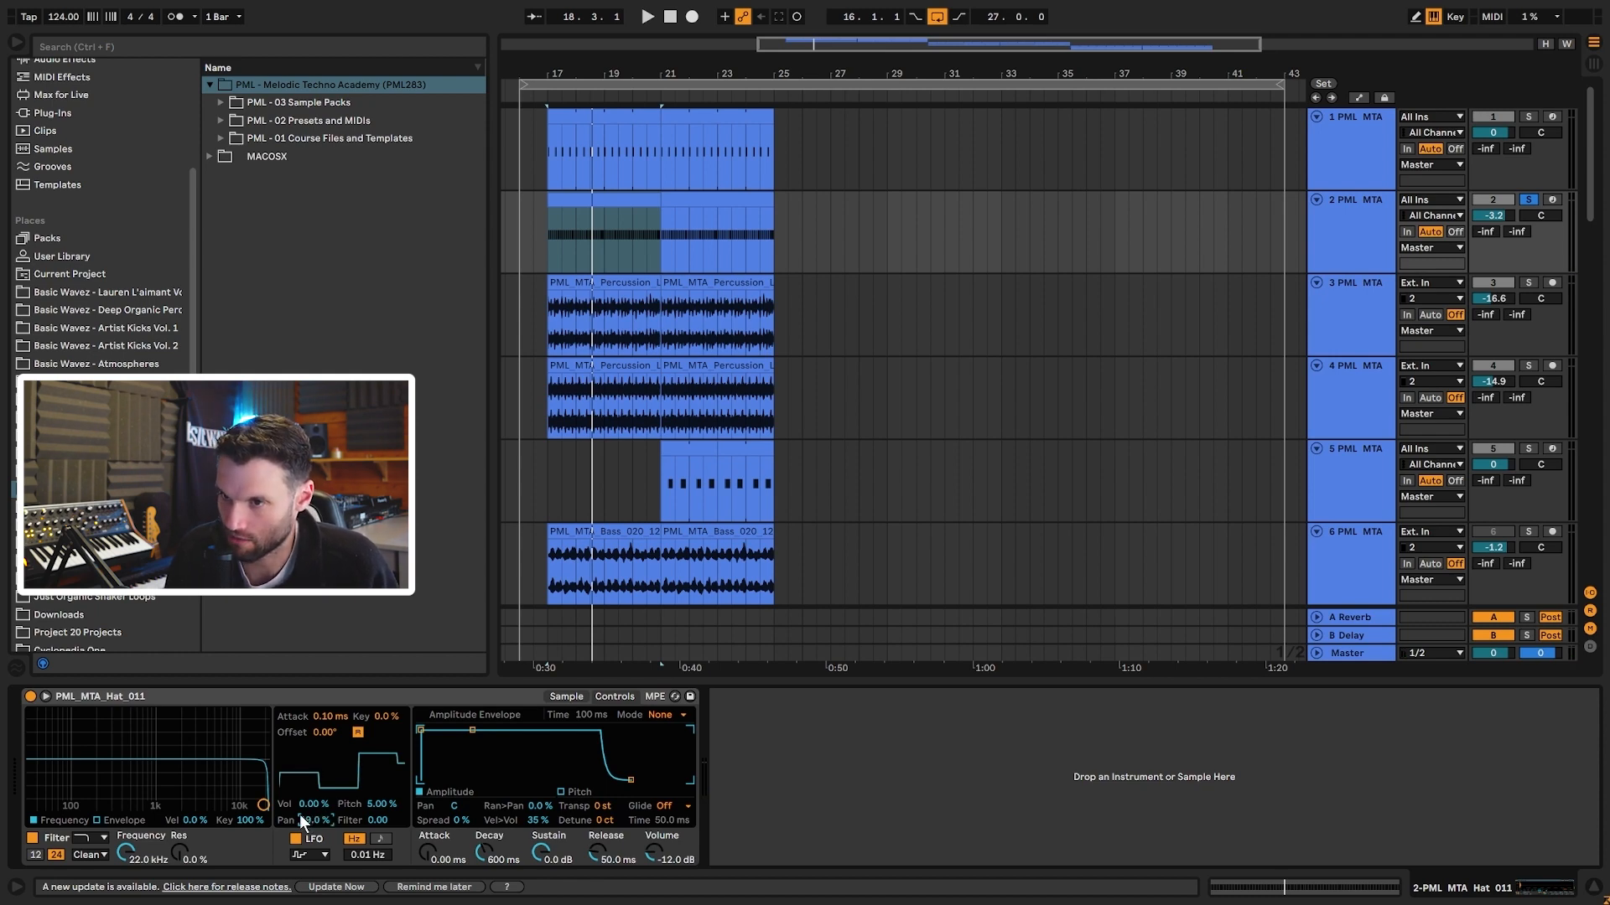
key(space)
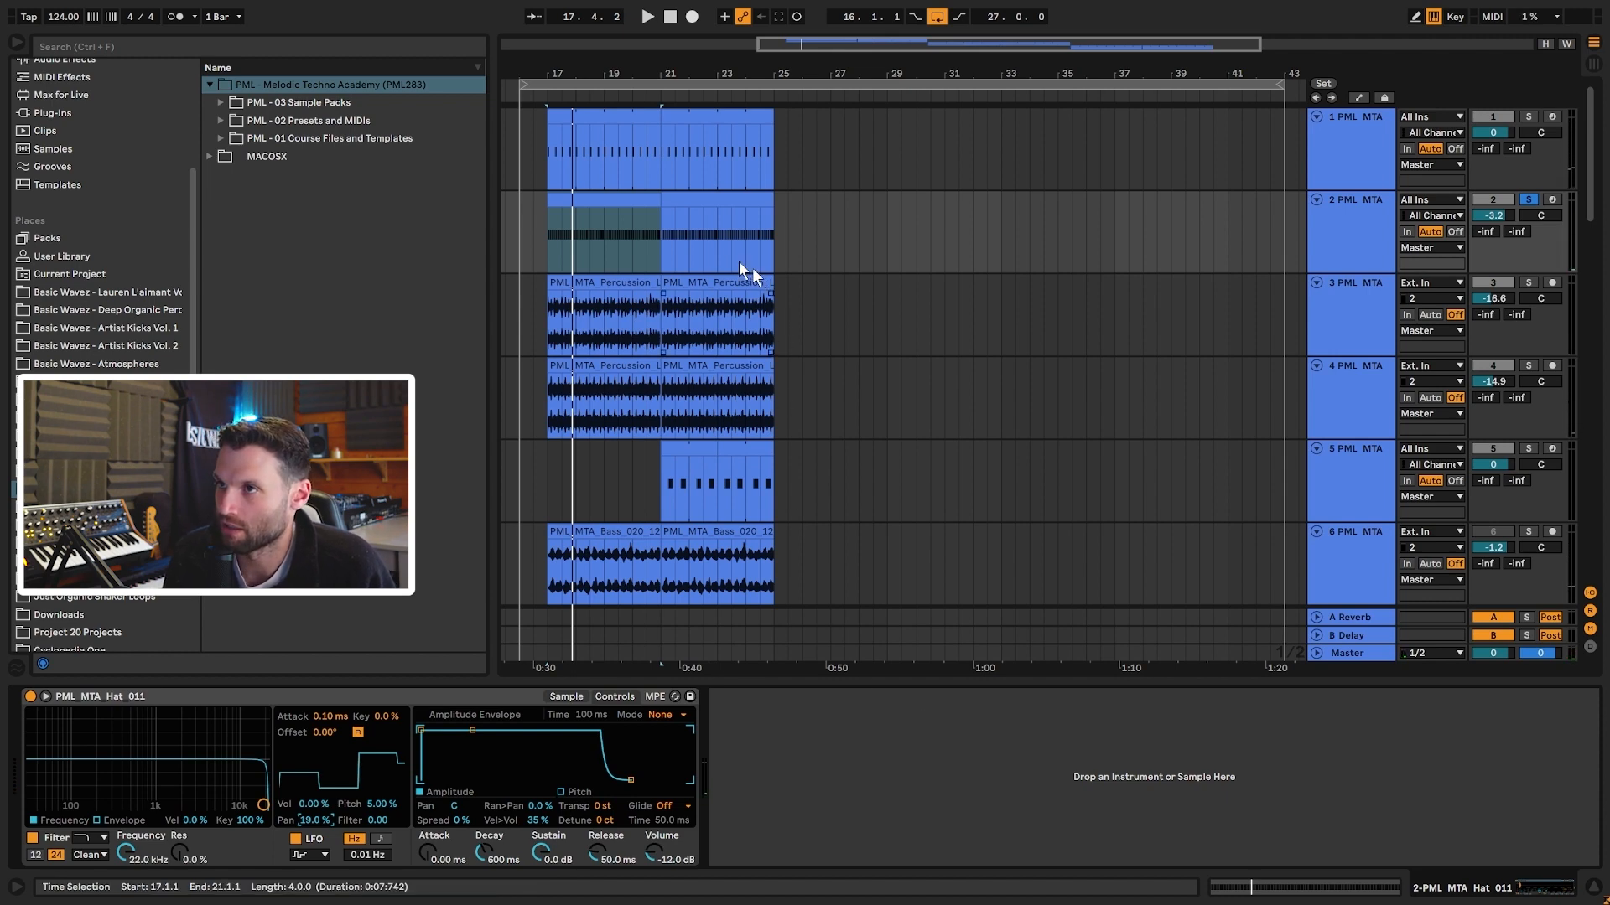
- Solo the first percussion loop on track 3 and play it from bar 17
click(1350, 248)
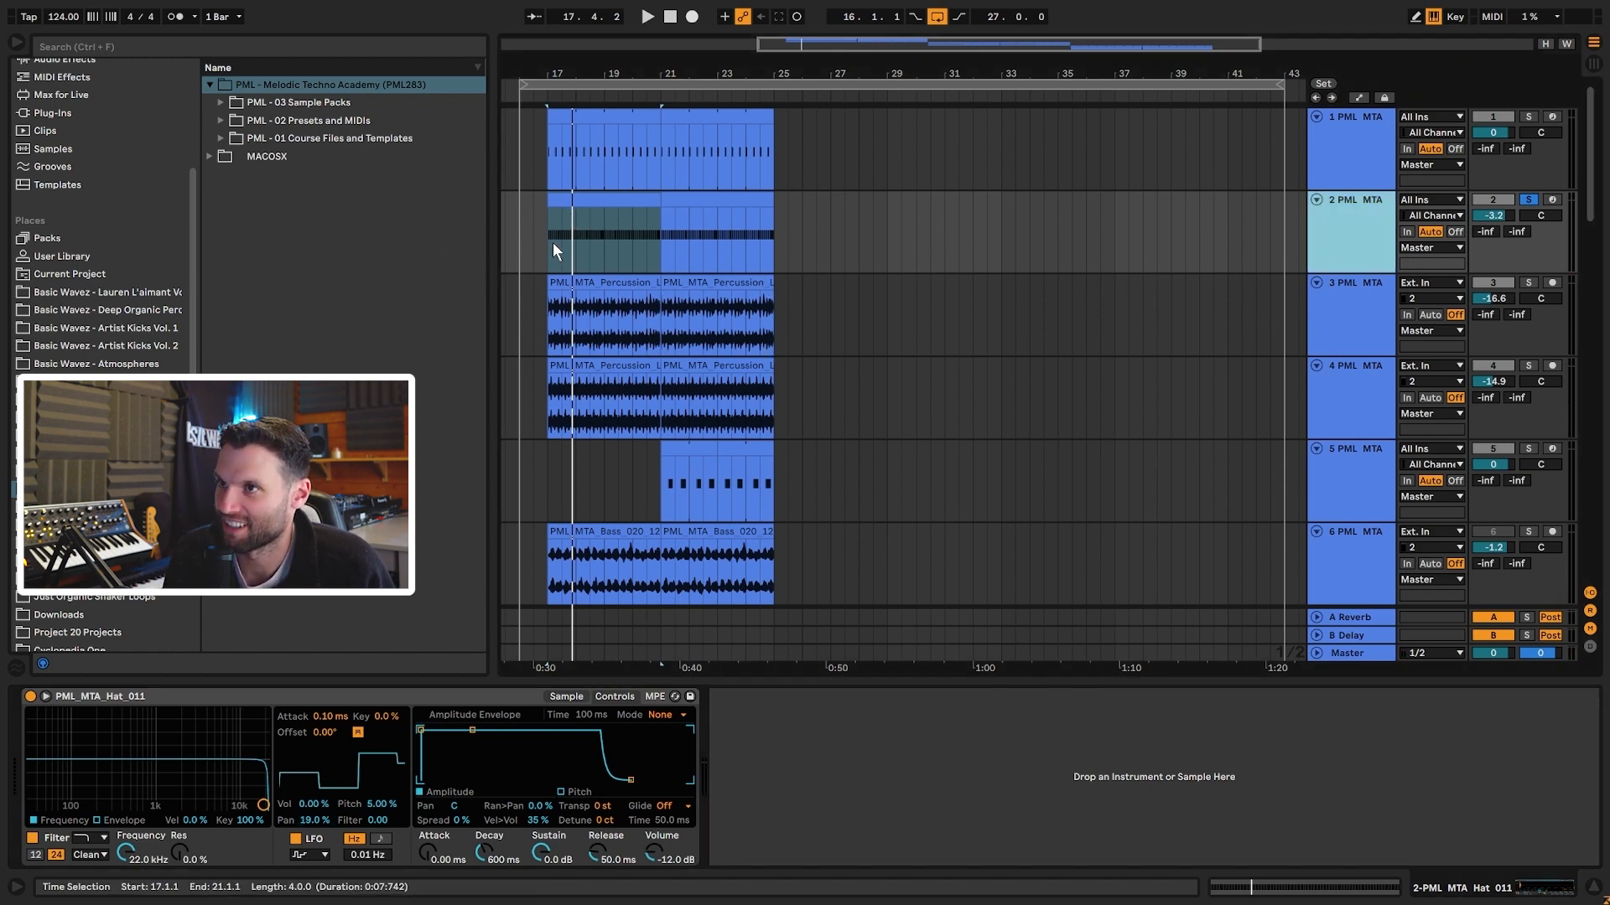
click(546, 317)
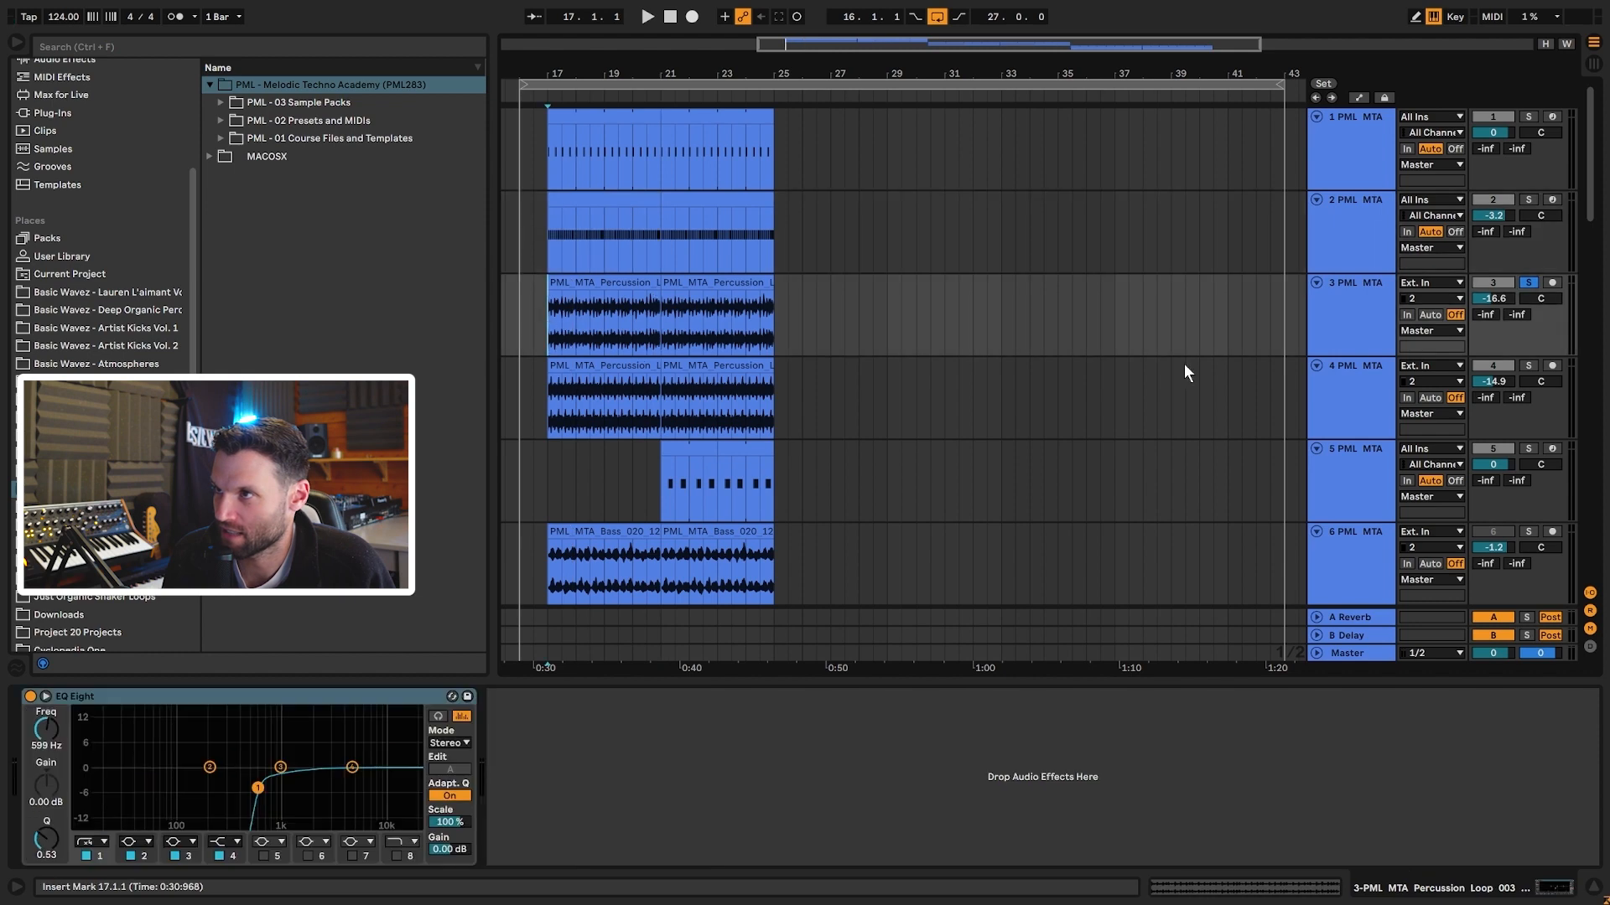
key(space)
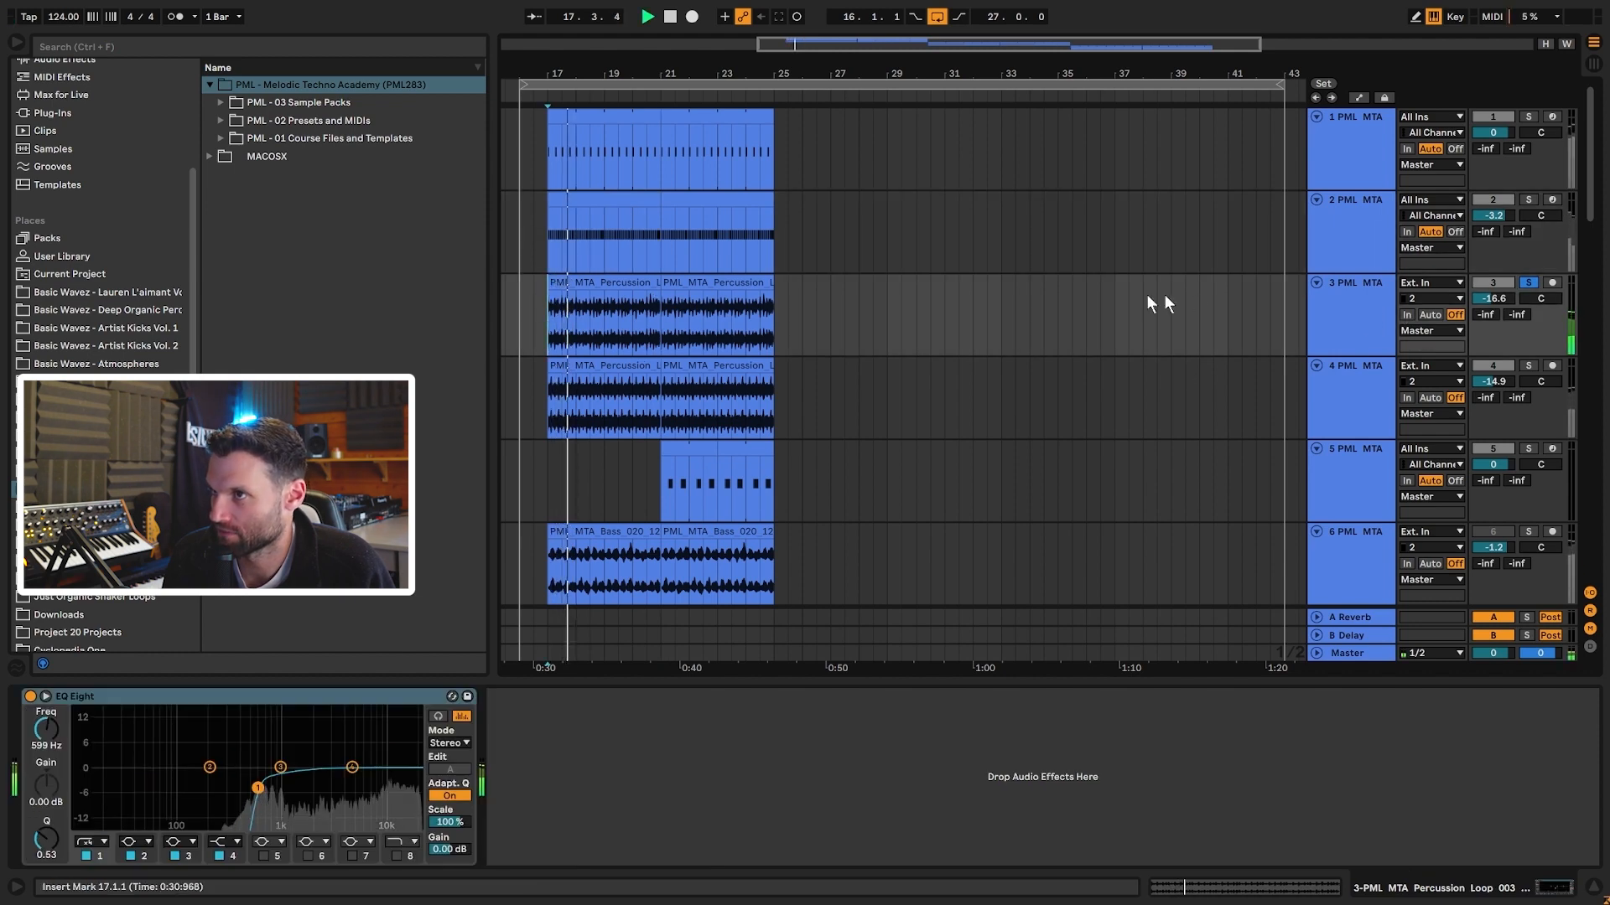
drag(550, 74, 594, 152)
key(space)
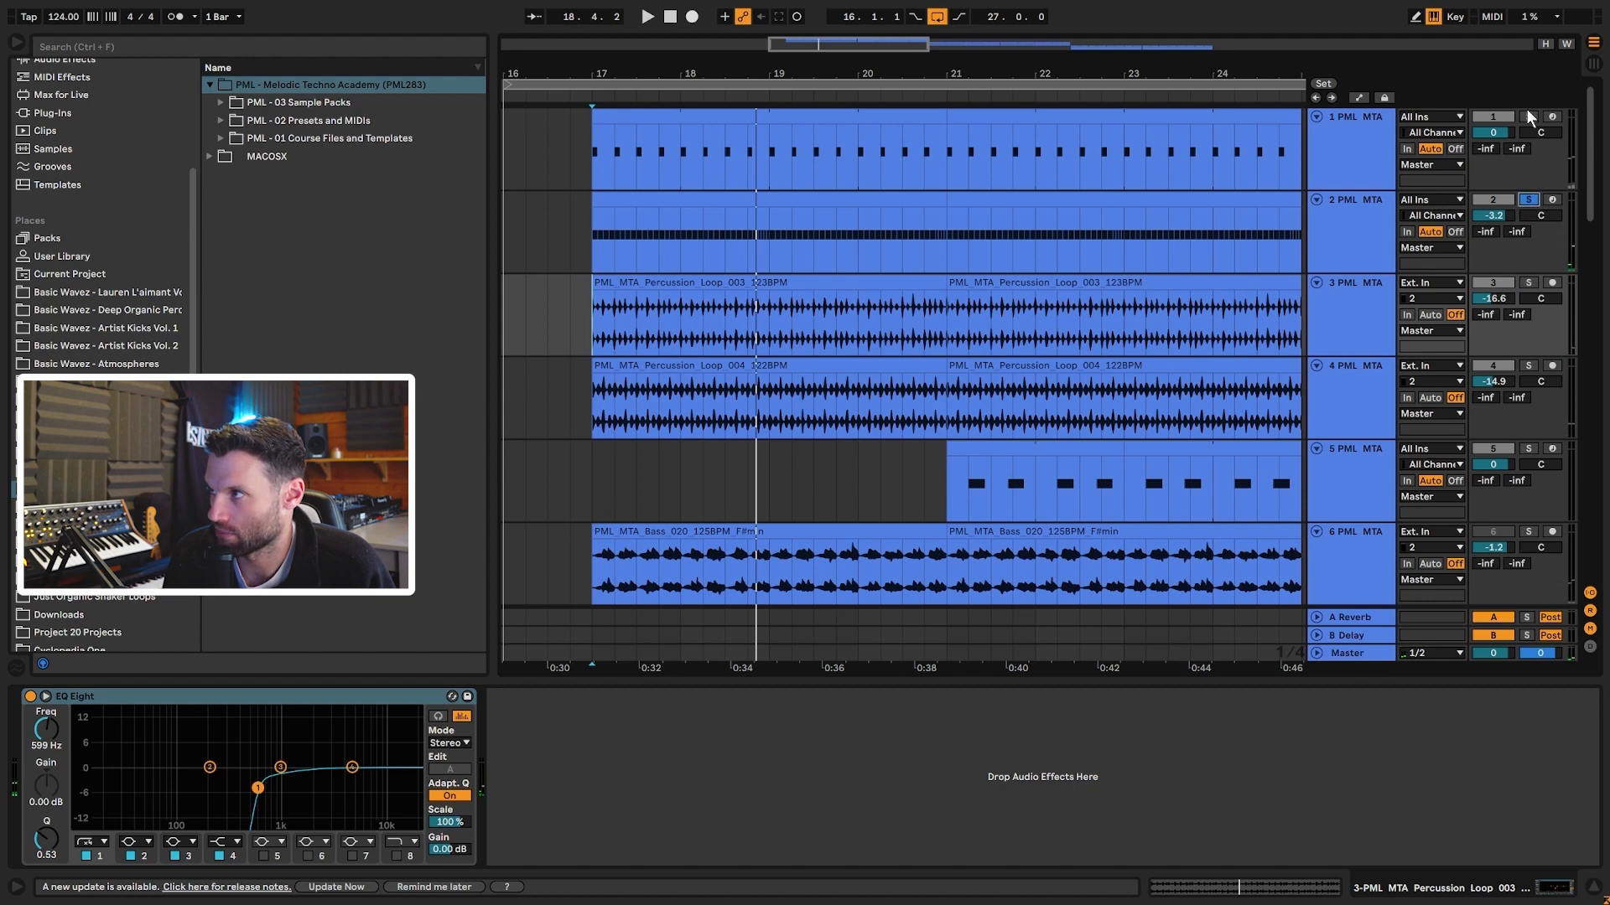
- Solo the kick and hat tracks together, play from bar 17, and add percussion loop track 3 to the solo during playback
ctrl+click(1528, 116)
key(space)
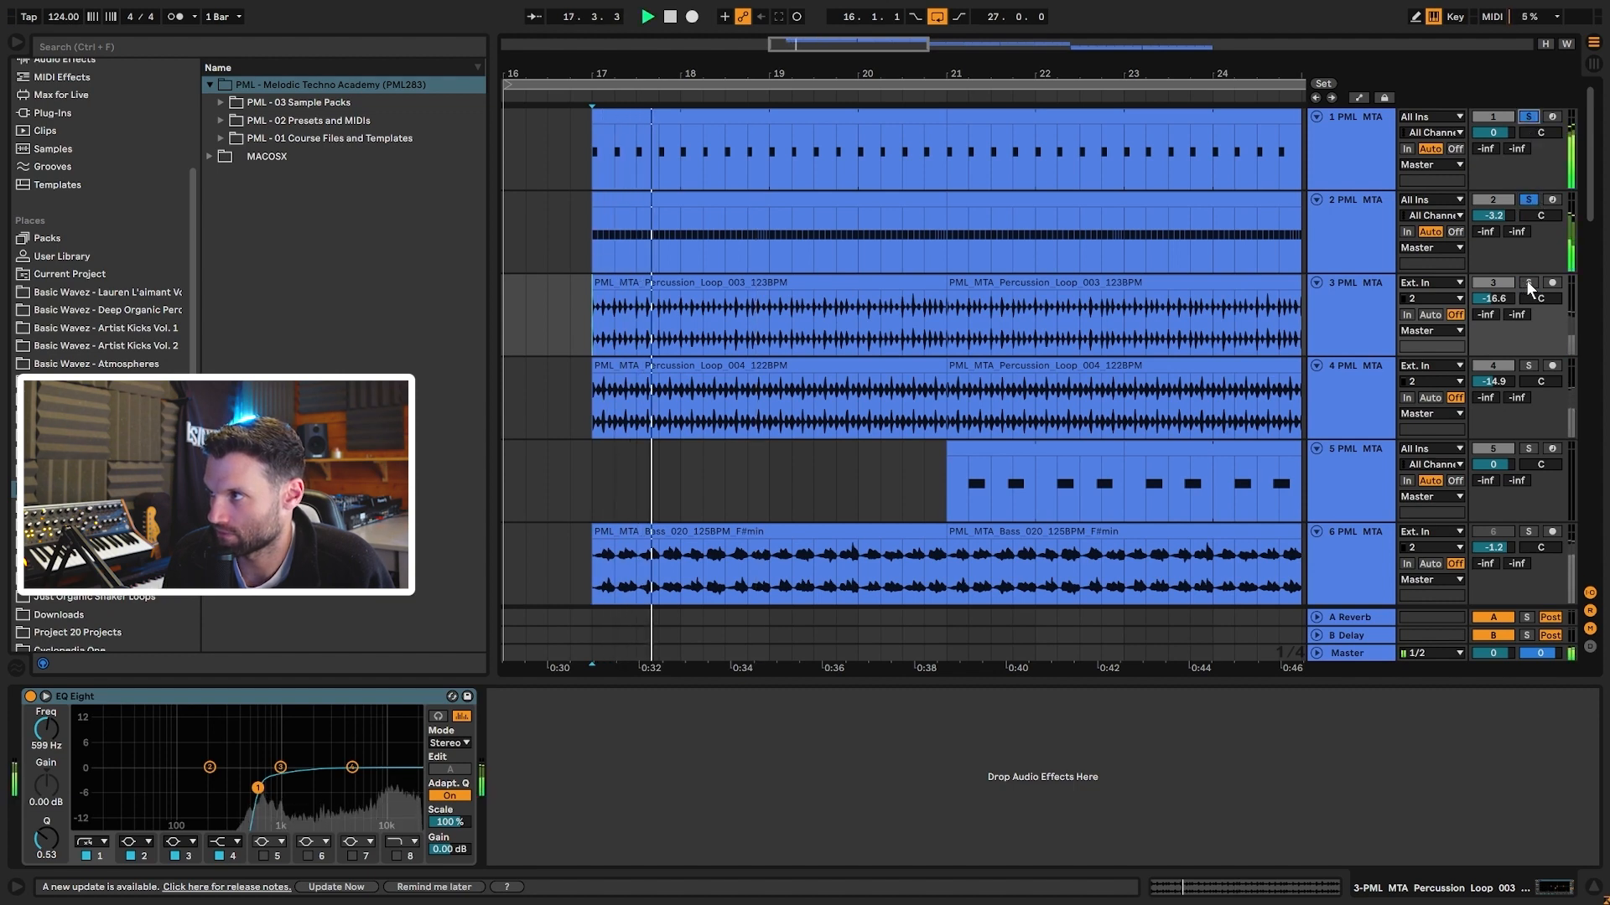
ctrl+click(1528, 283)
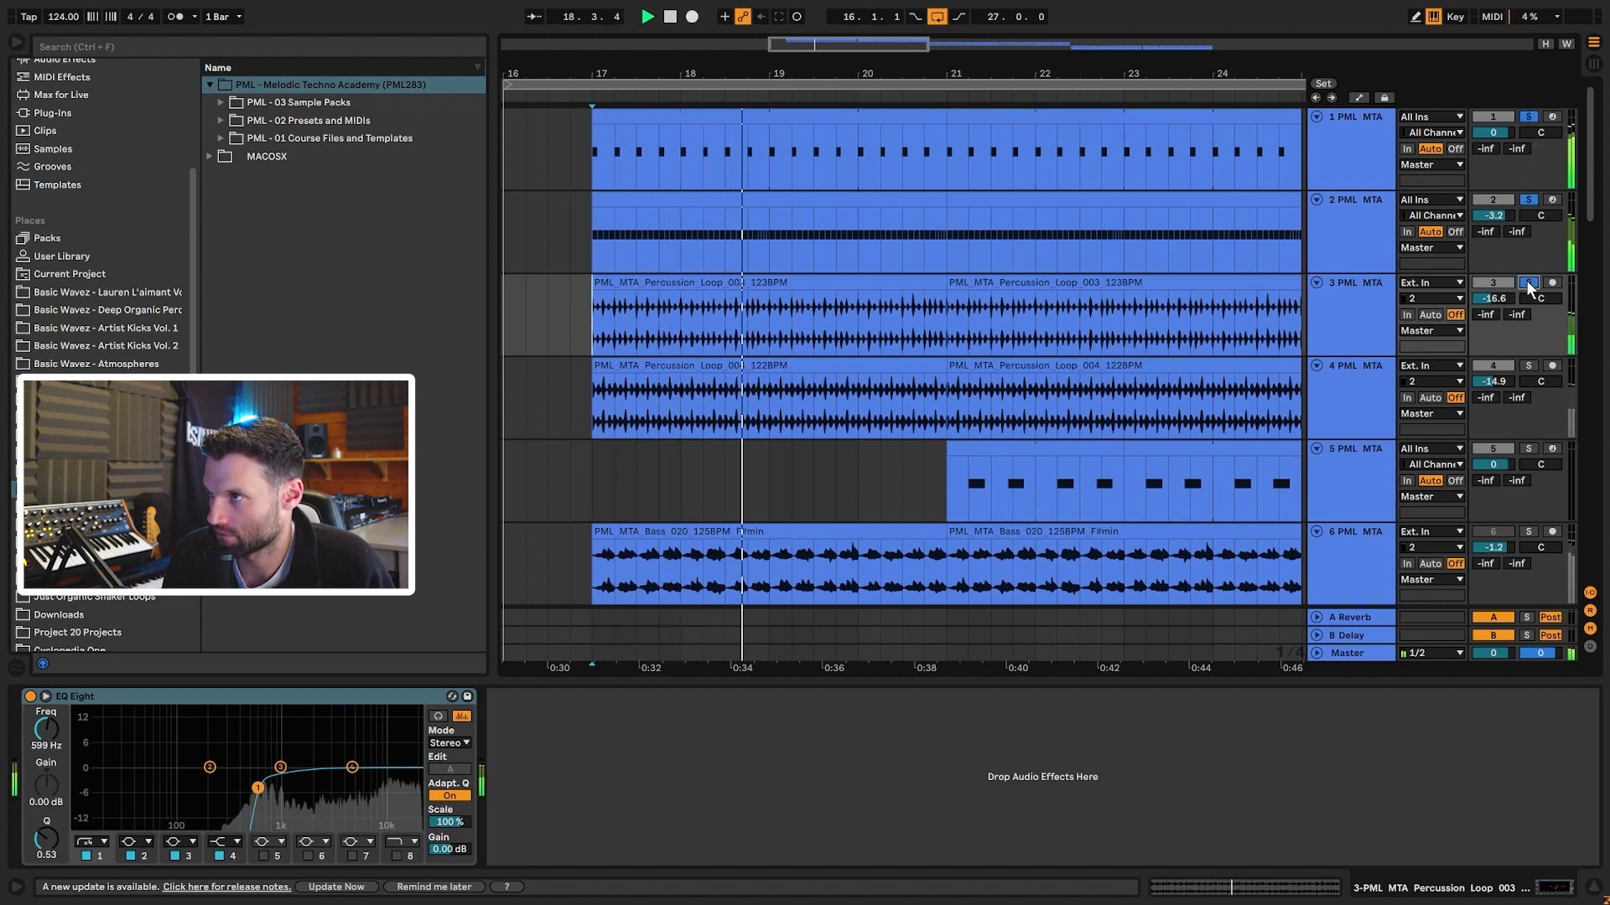
key(space)
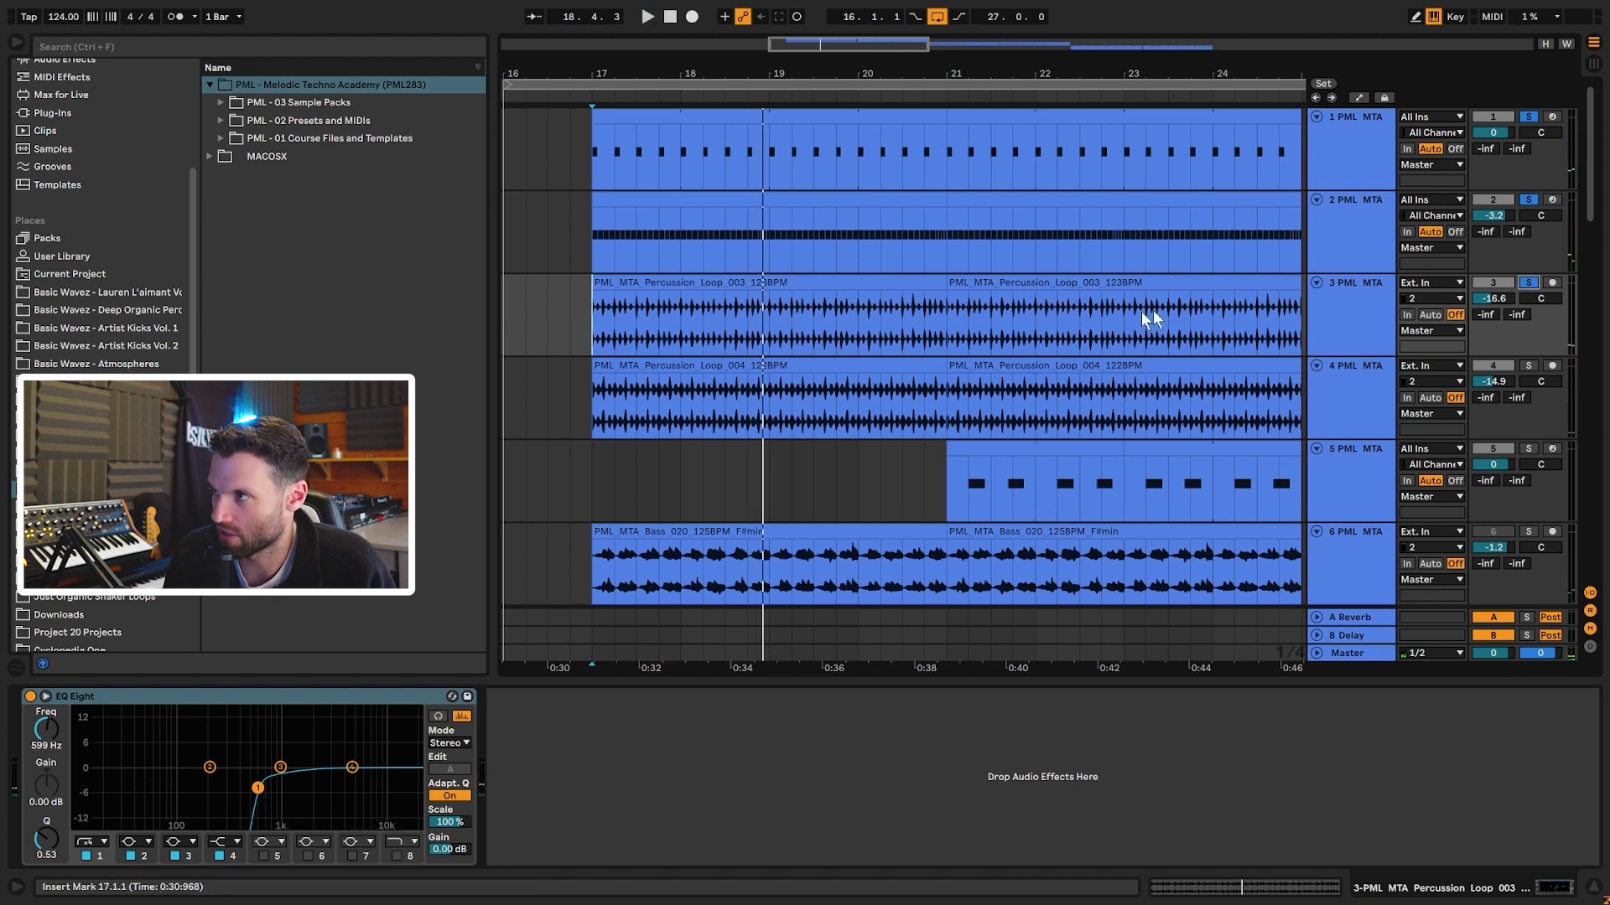
- Show the waveforms of the first Percussion Loop 003 clip on track 3 and the first Percussion Loop 004 clip on track 4
click(758, 312)
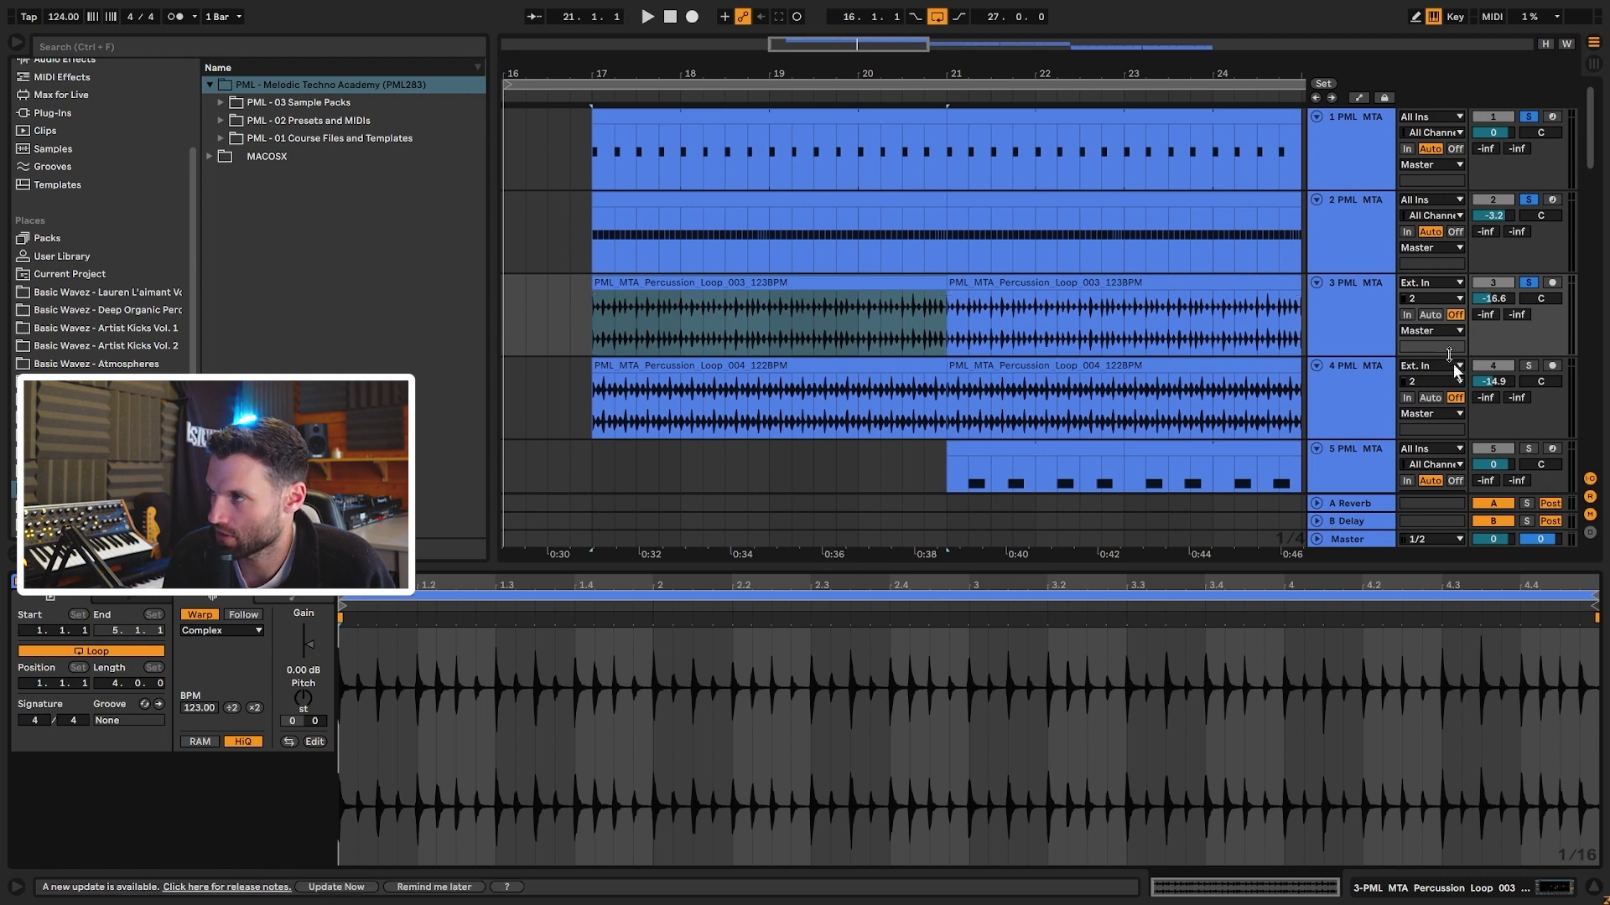
scroll(869, 293, down, 2)
click(1353, 334)
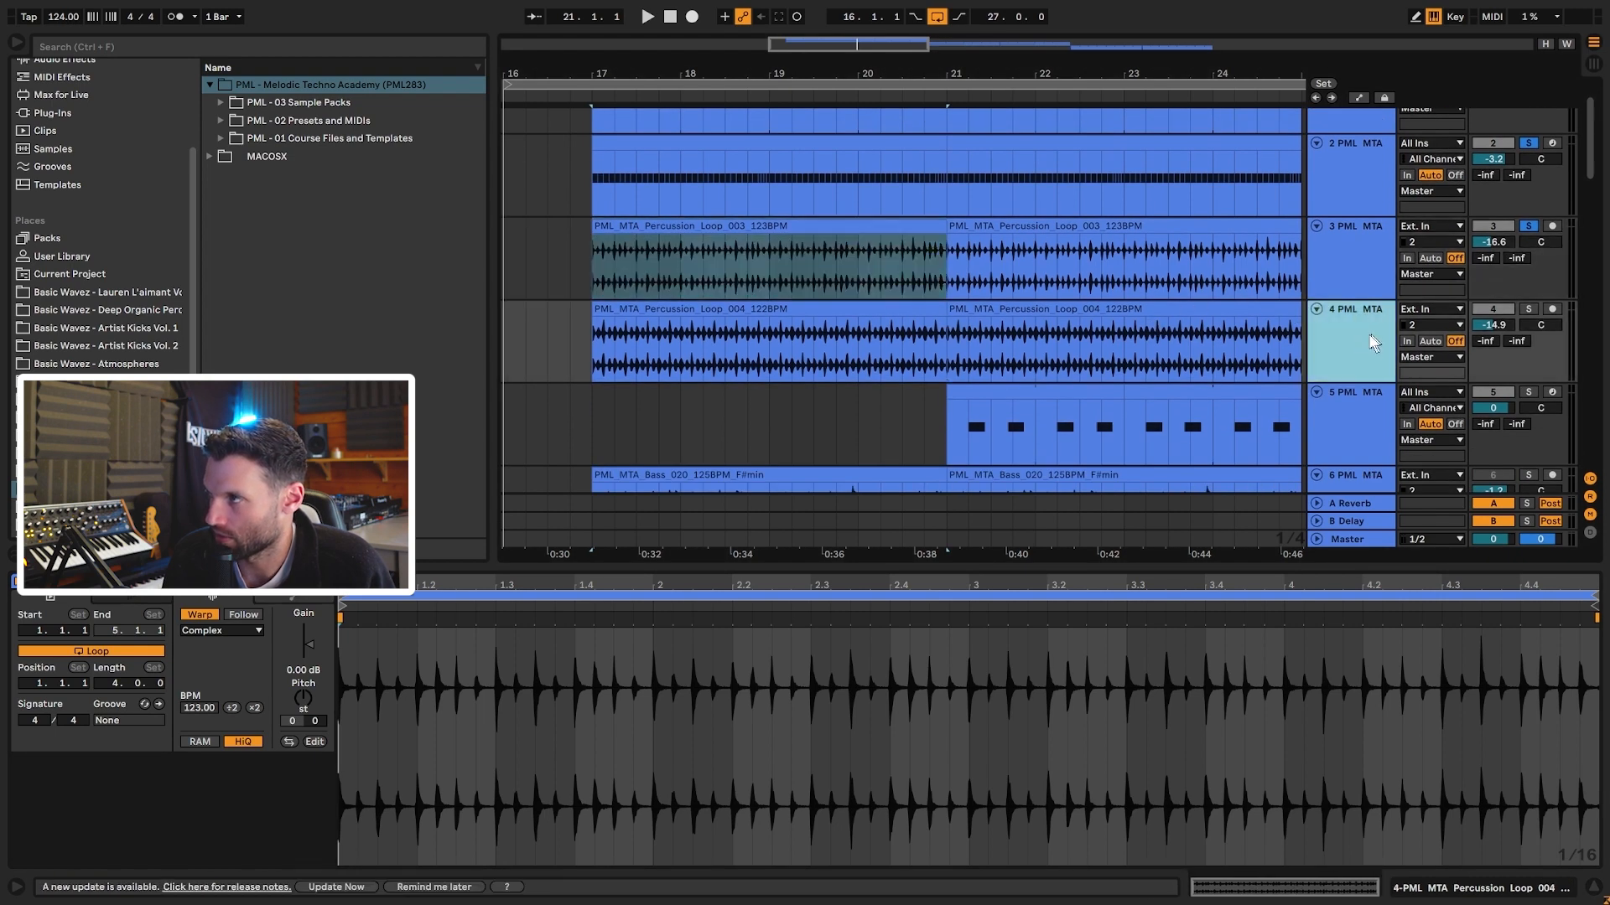
click(700, 312)
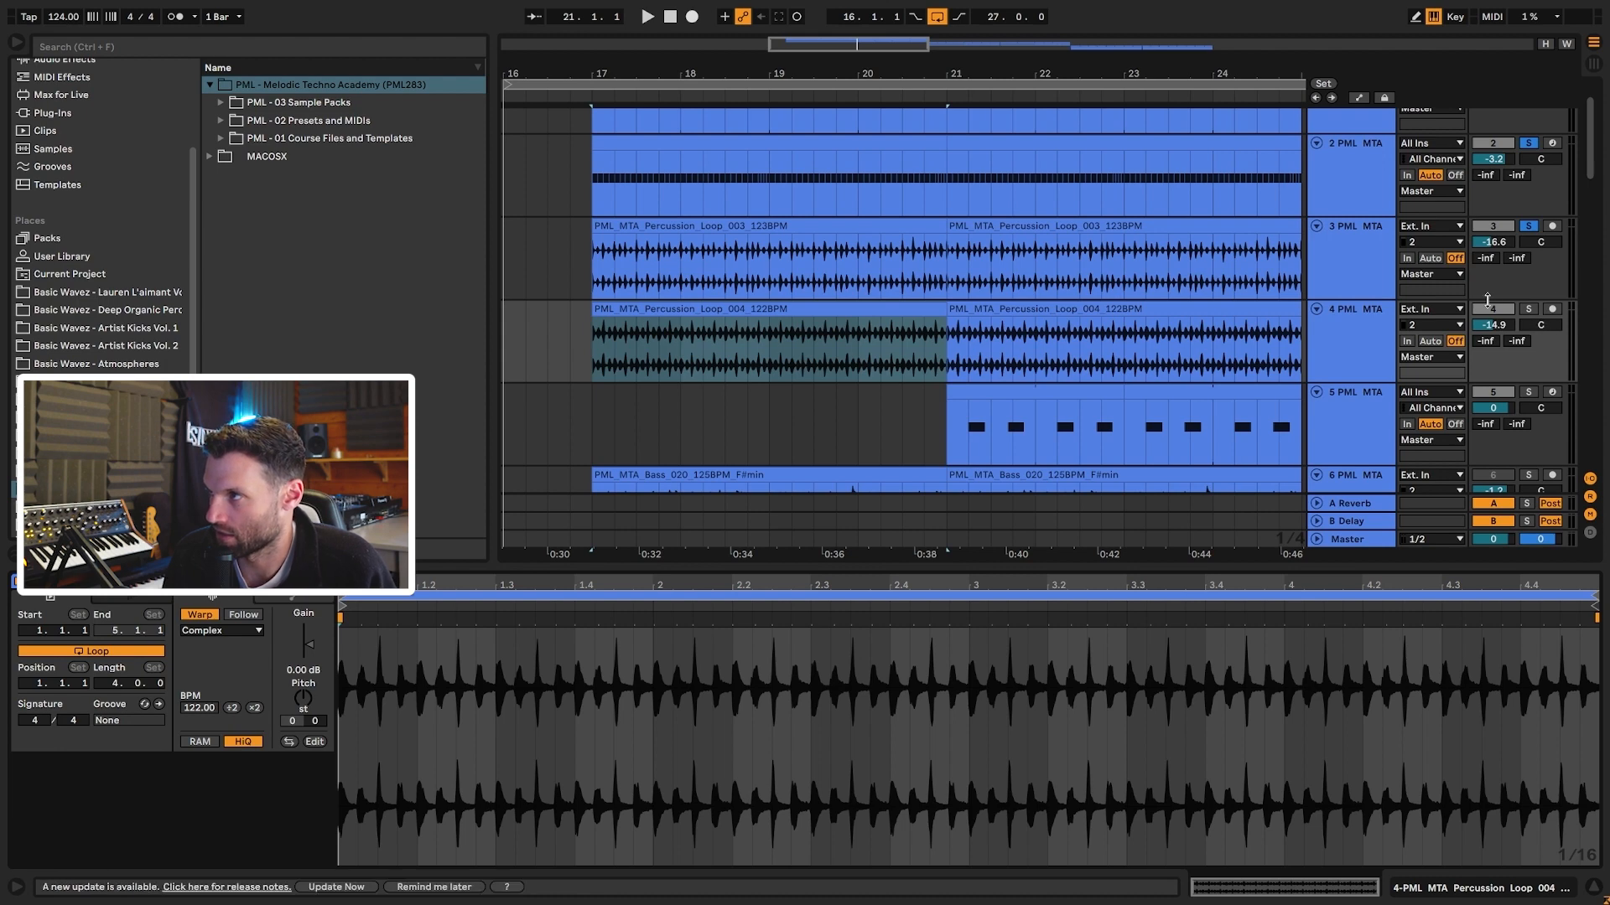
- Play from bar 17 and add percussion loop track 4 to the soloed drums, stopping with the insert mark at 20.4.1
key(space)
click(1531, 310)
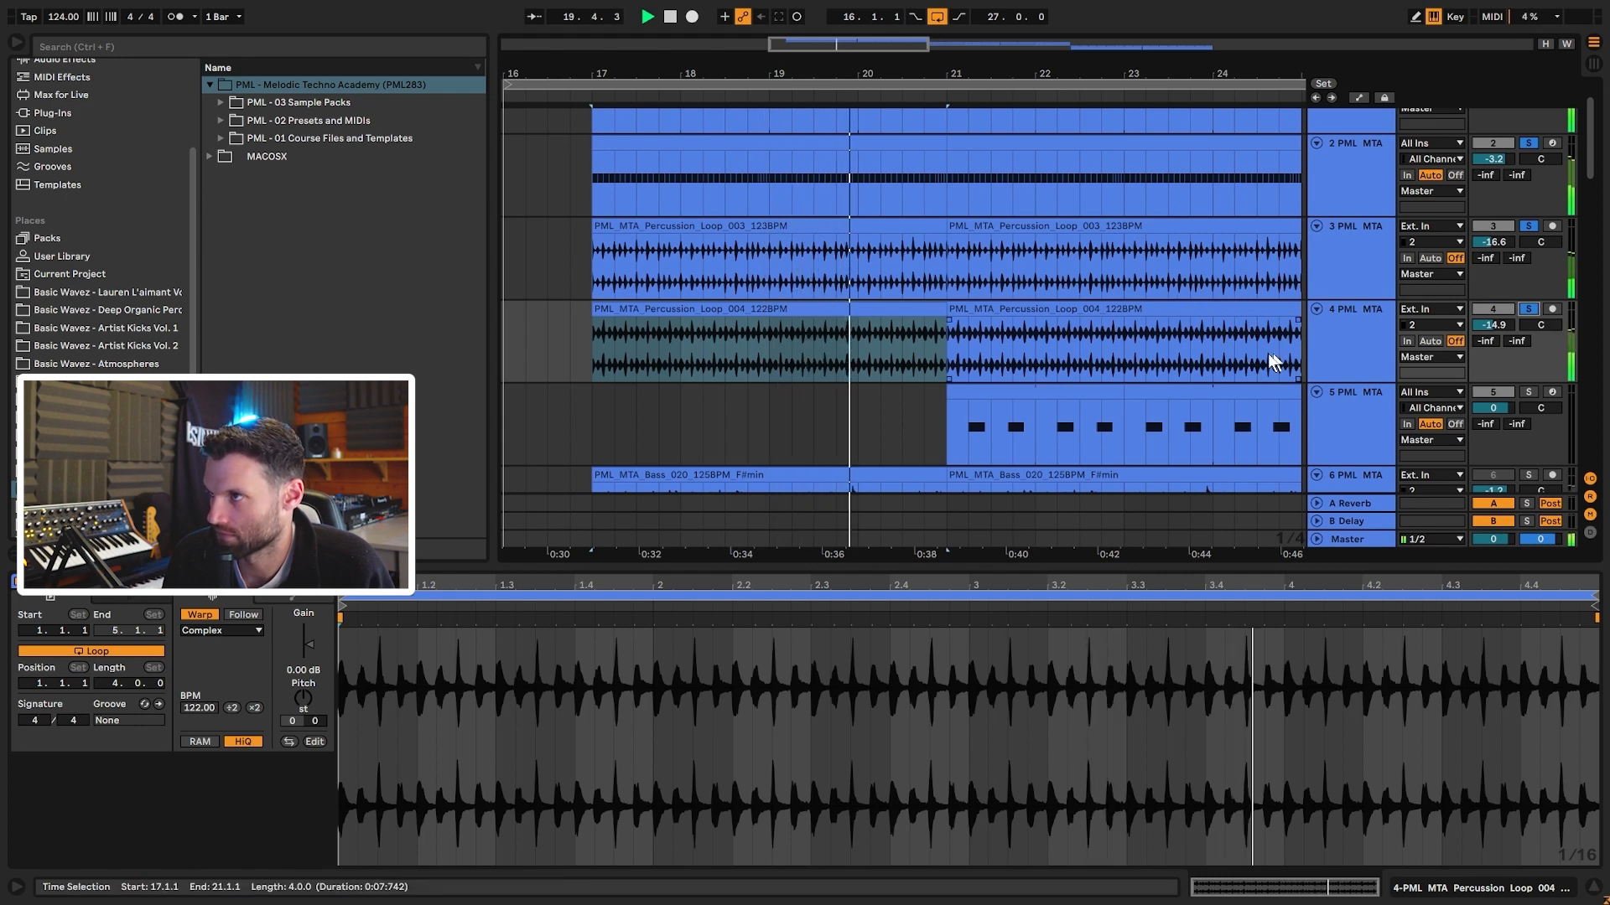
key(space)
click(925, 361)
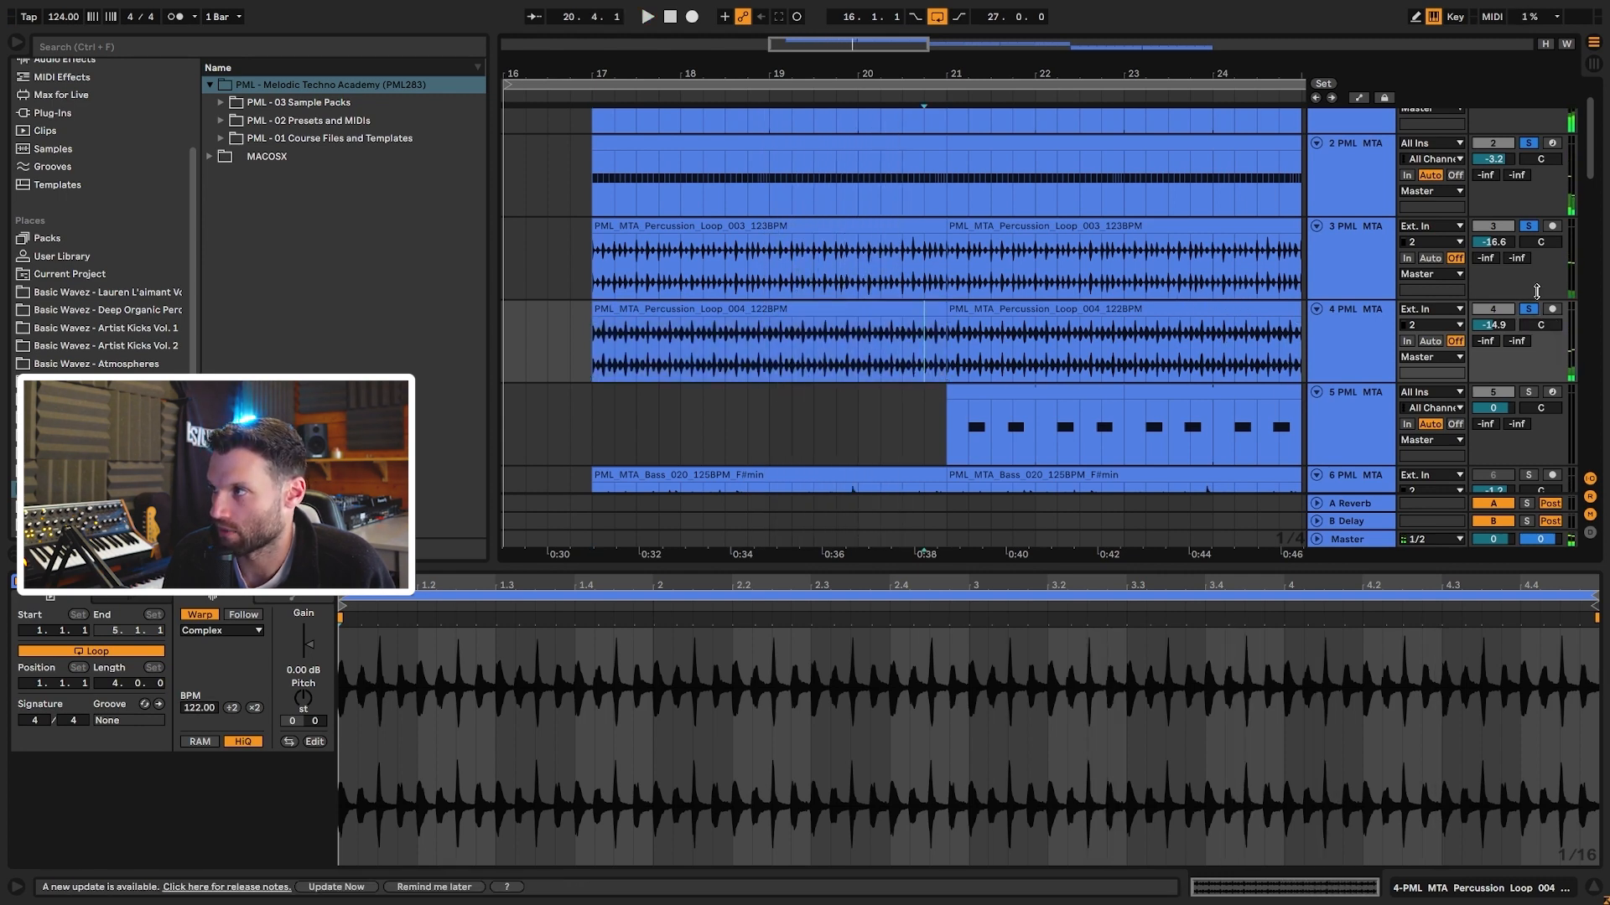
- Compare the kick and hat without the percussion loops from bar 17, bringing tracks 4 and 3 back into the solo during playback
click(1528, 226)
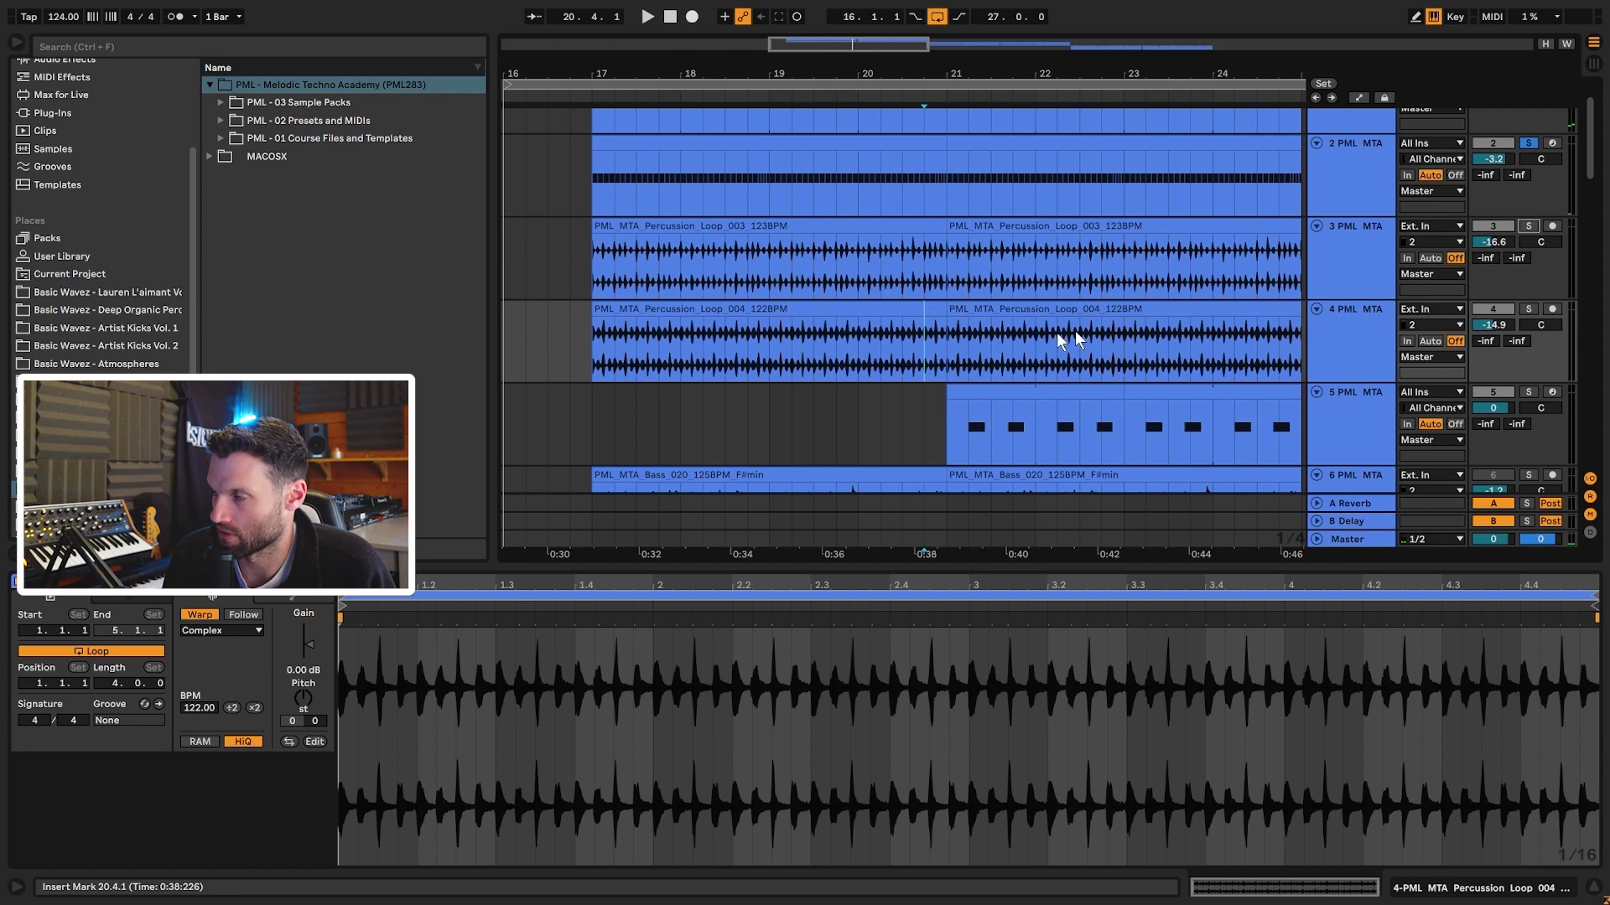
click(599, 277)
key(space)
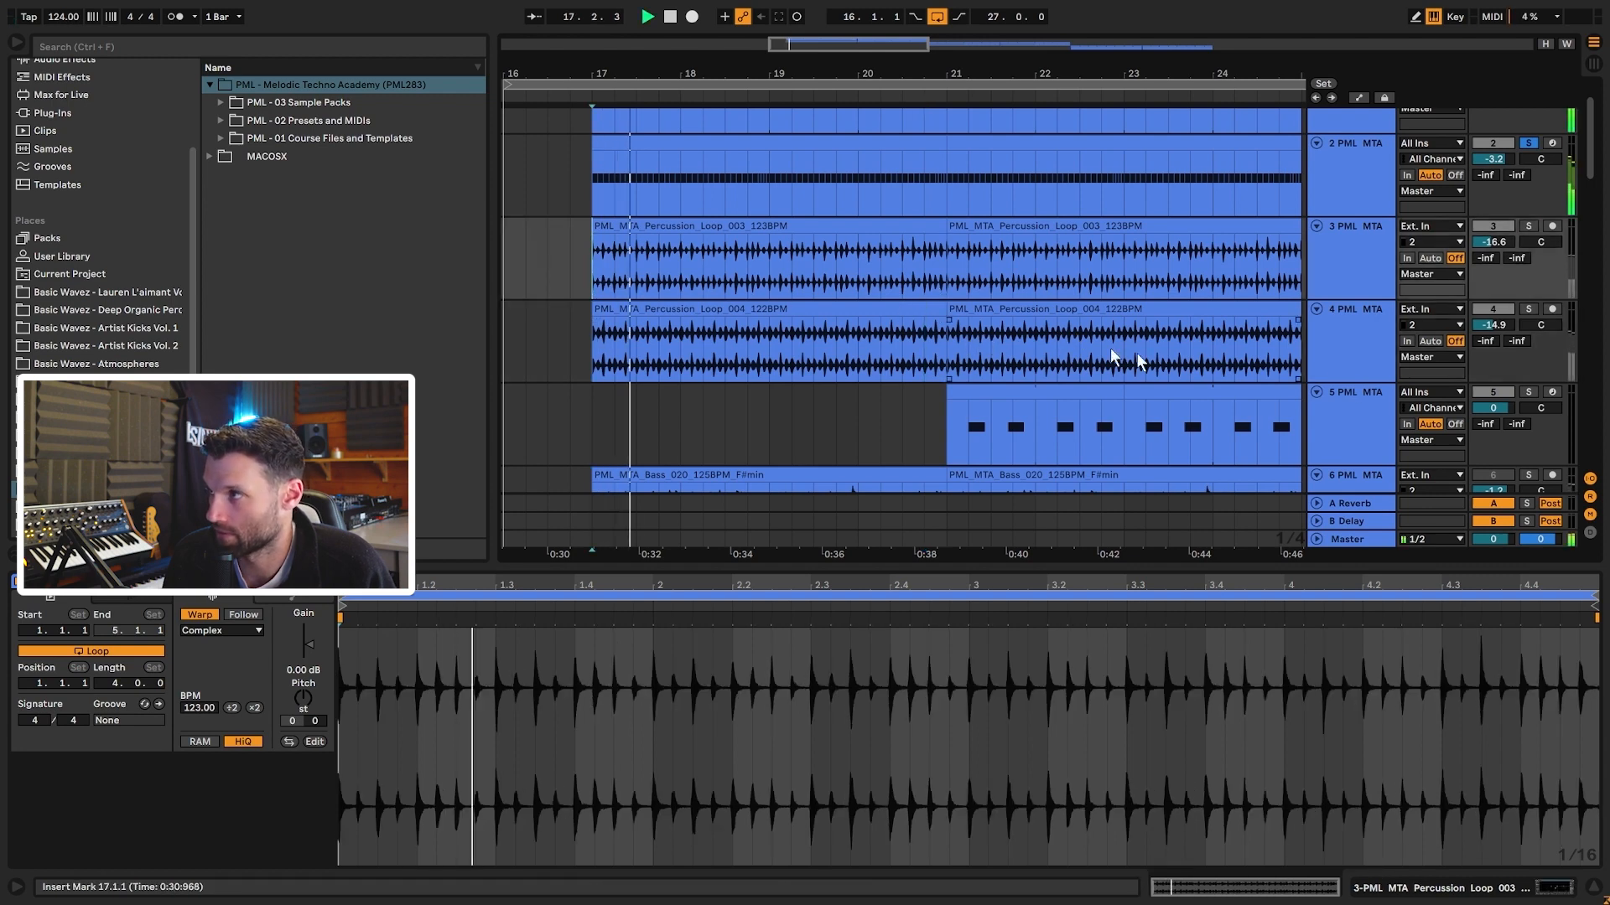
click(1528, 309)
click(1530, 226)
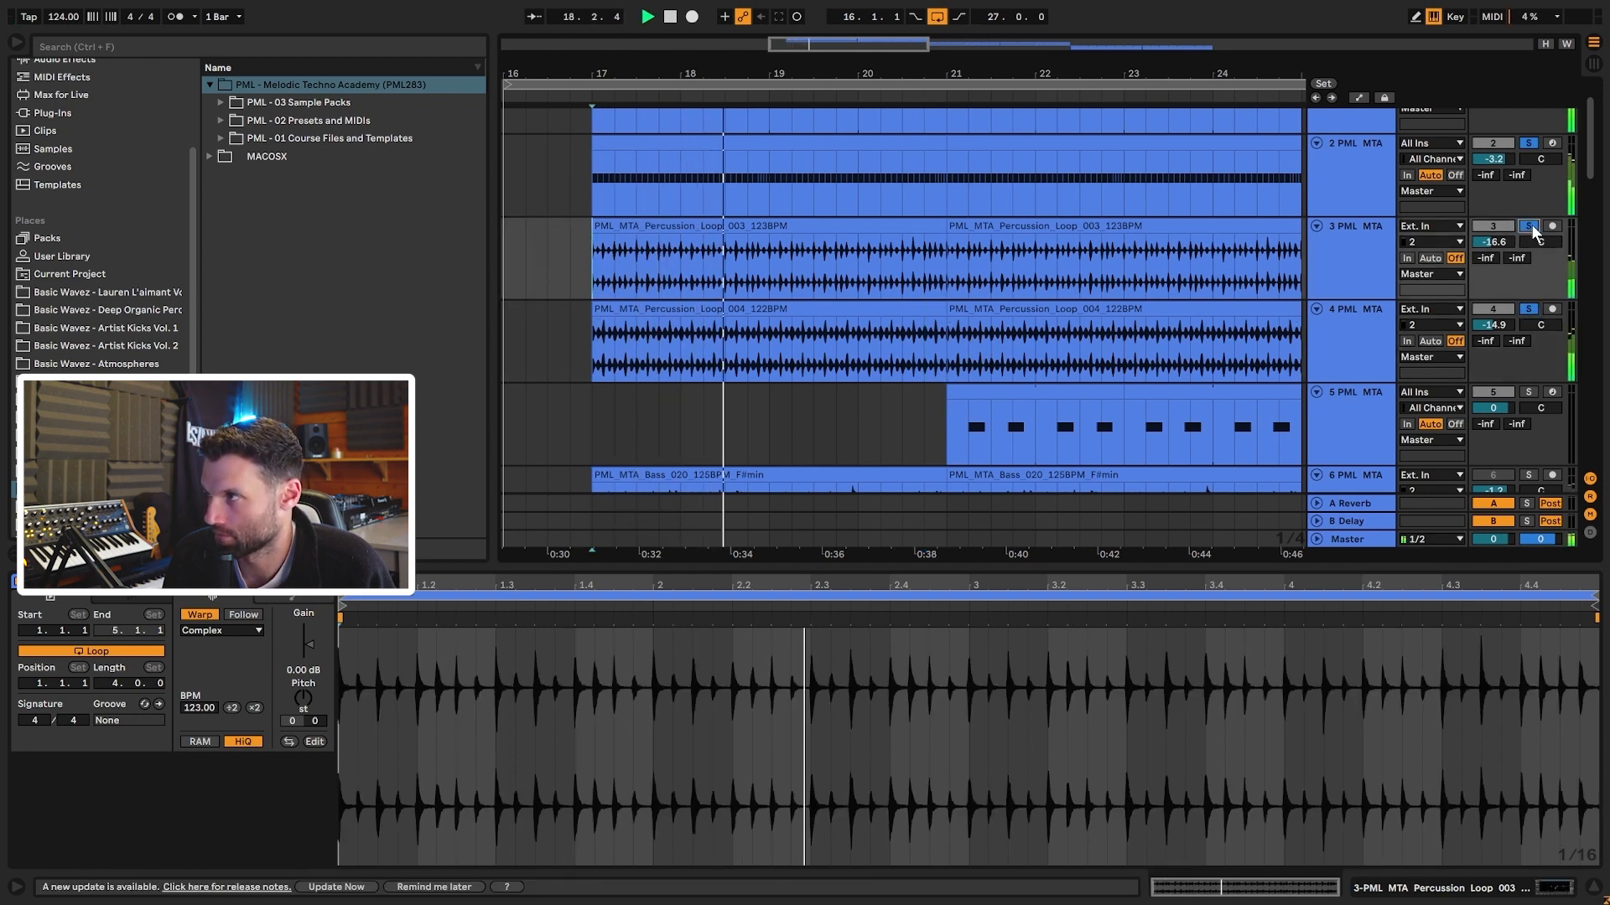
click(954, 356)
key(space)
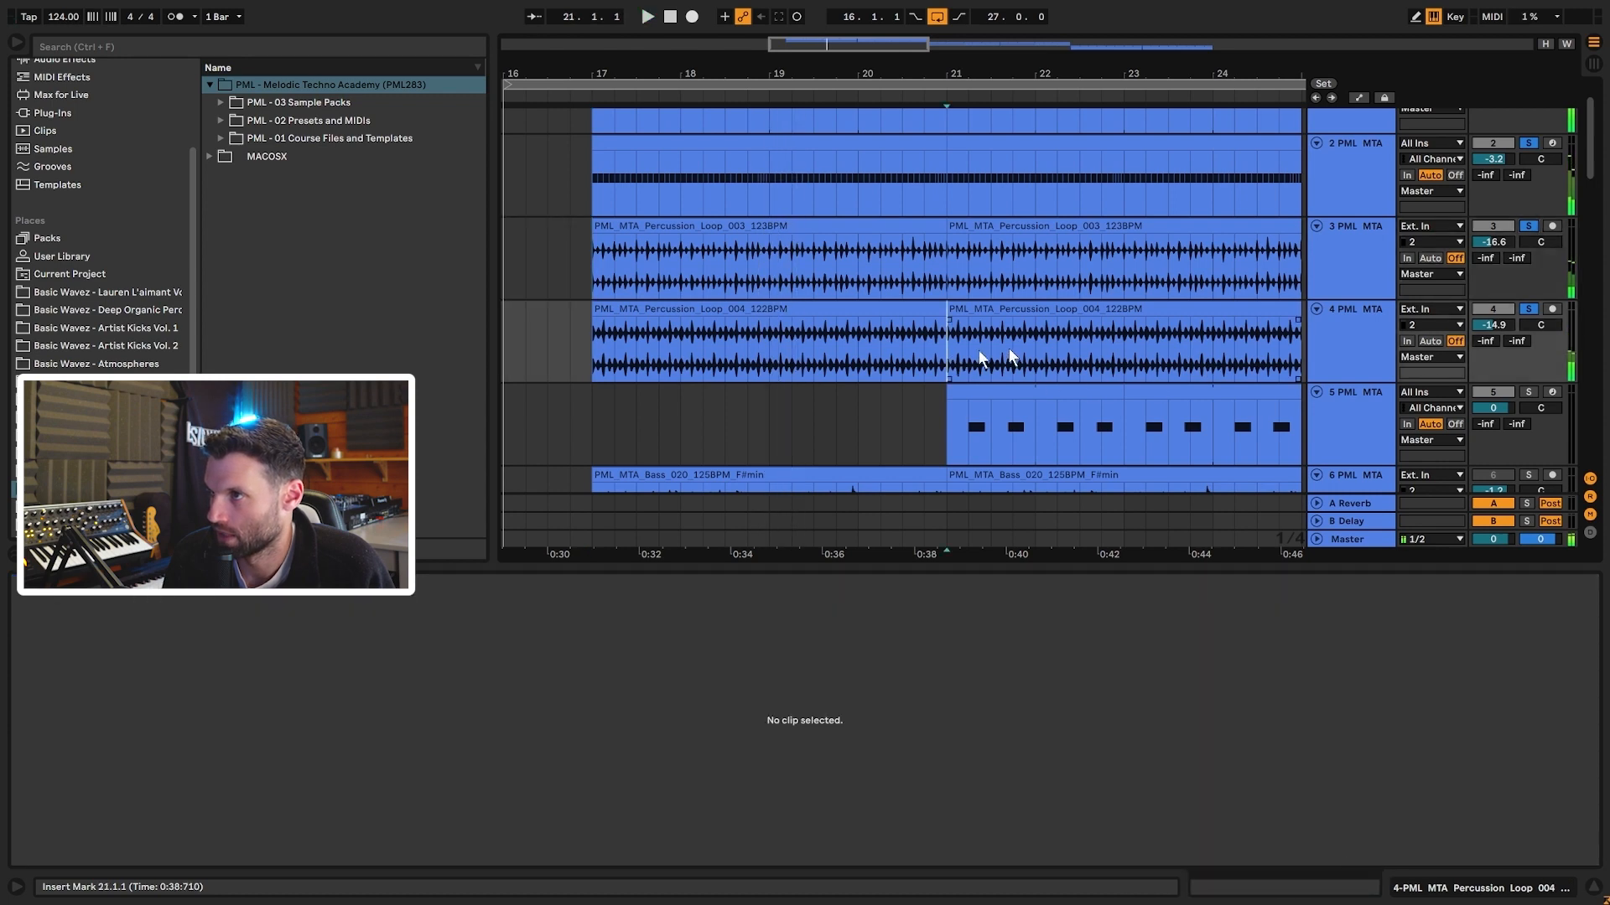
- Show the notes of the first clap clip on track 5, add its track to the solo, and play from bar 21
scroll(1007, 356, down, 3)
click(1010, 300)
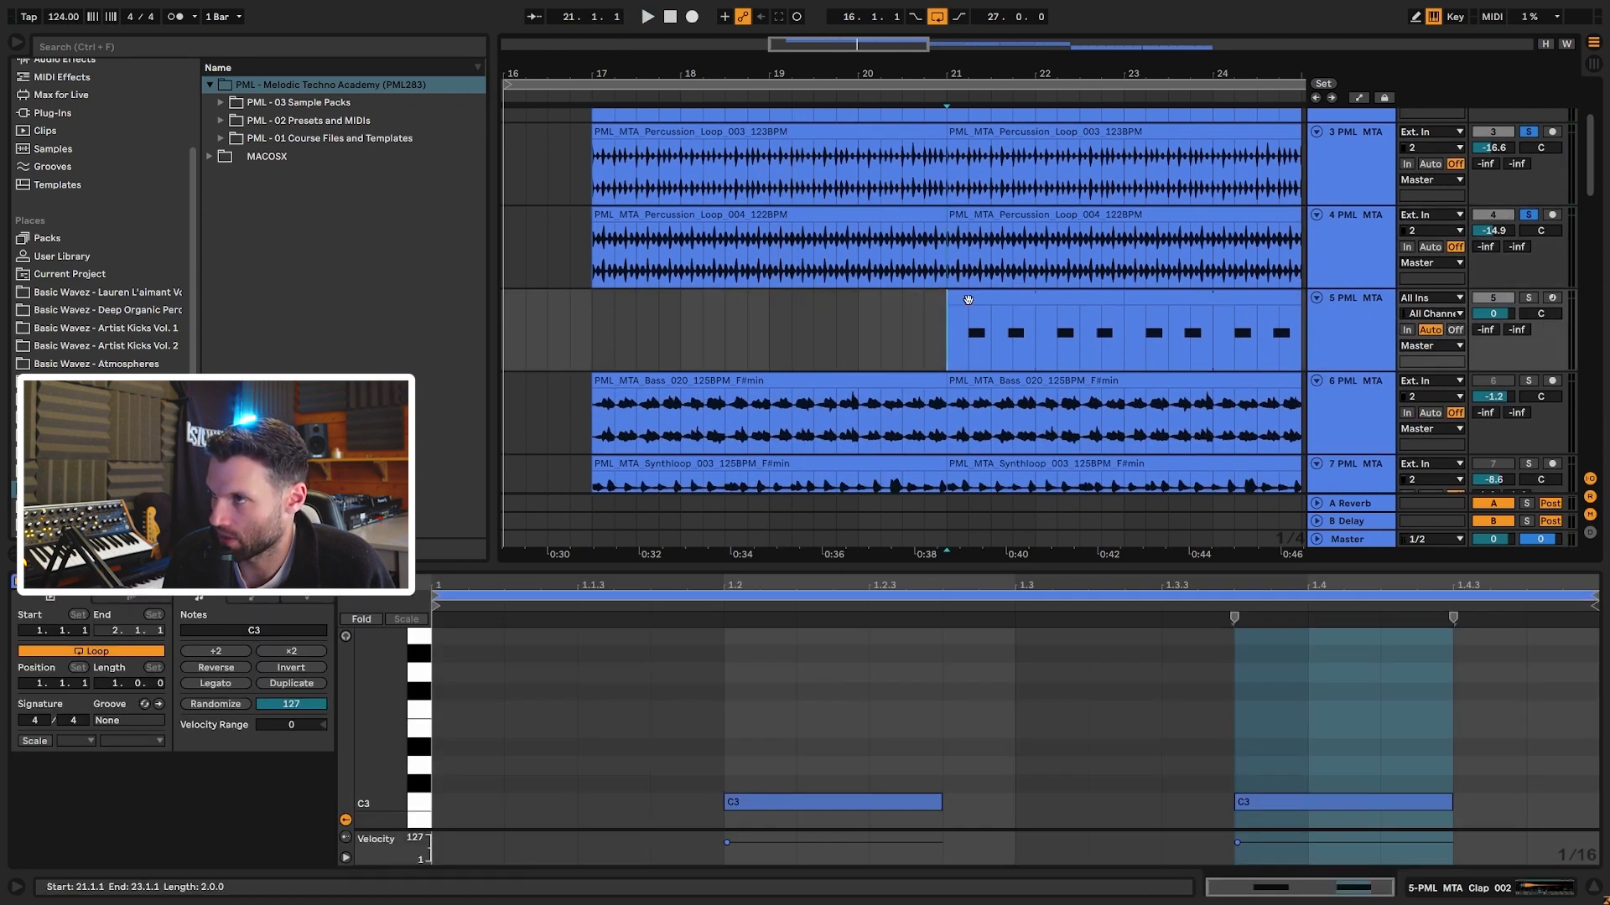
mouse_move(885, 73)
mouse_down()
mouse_move(882, 59)
mouse_move(881, 75)
mouse_up()
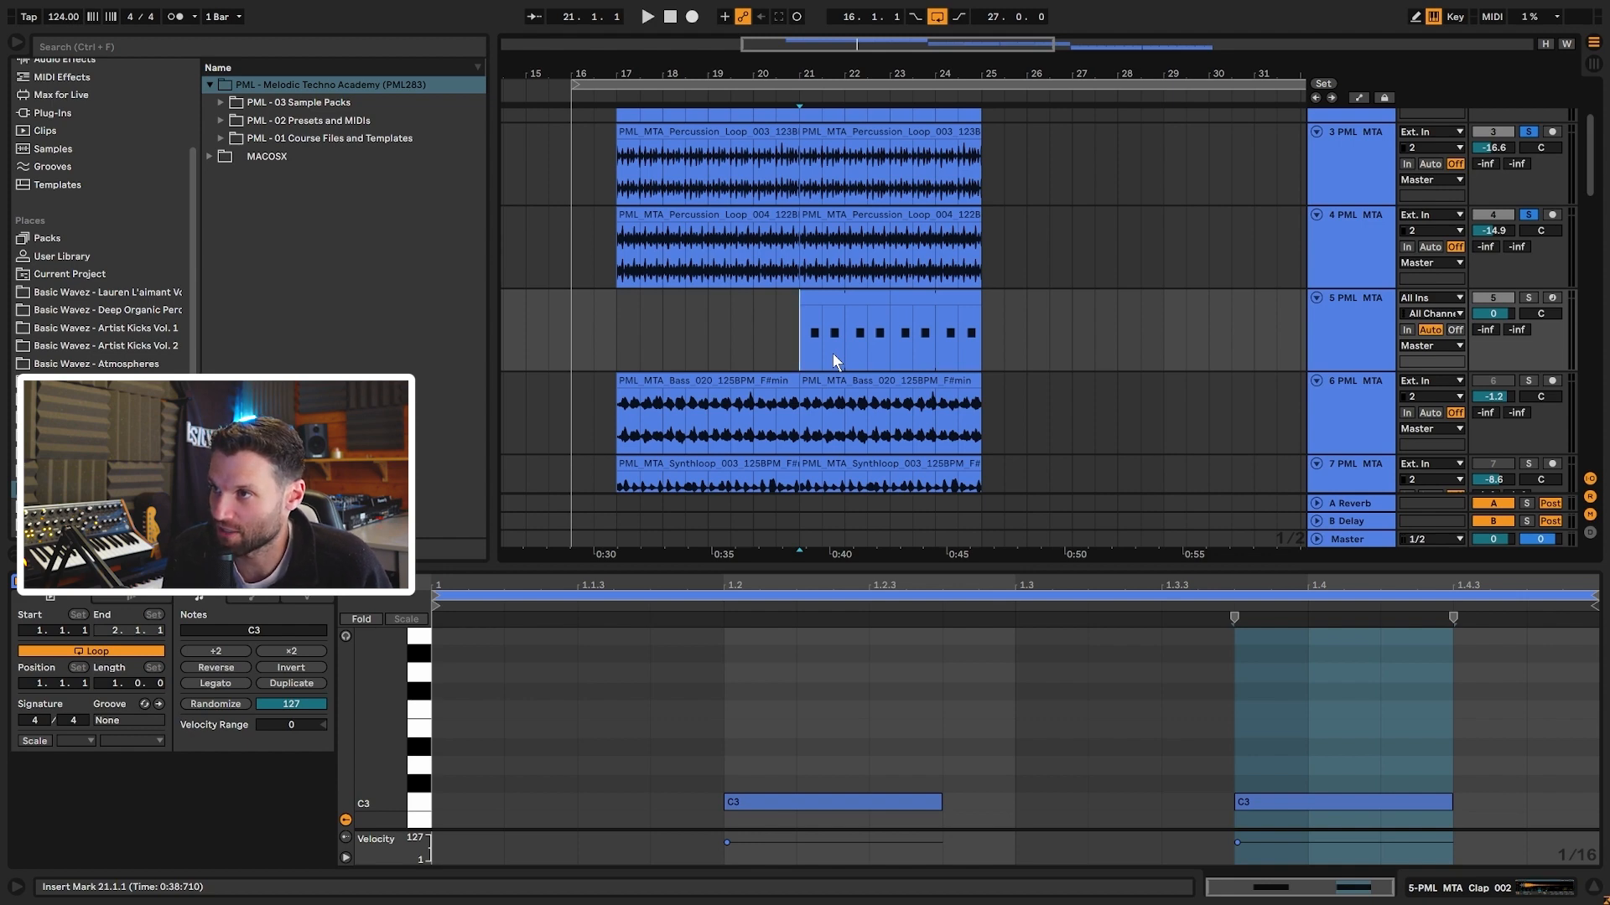
click(1528, 298)
key(space)
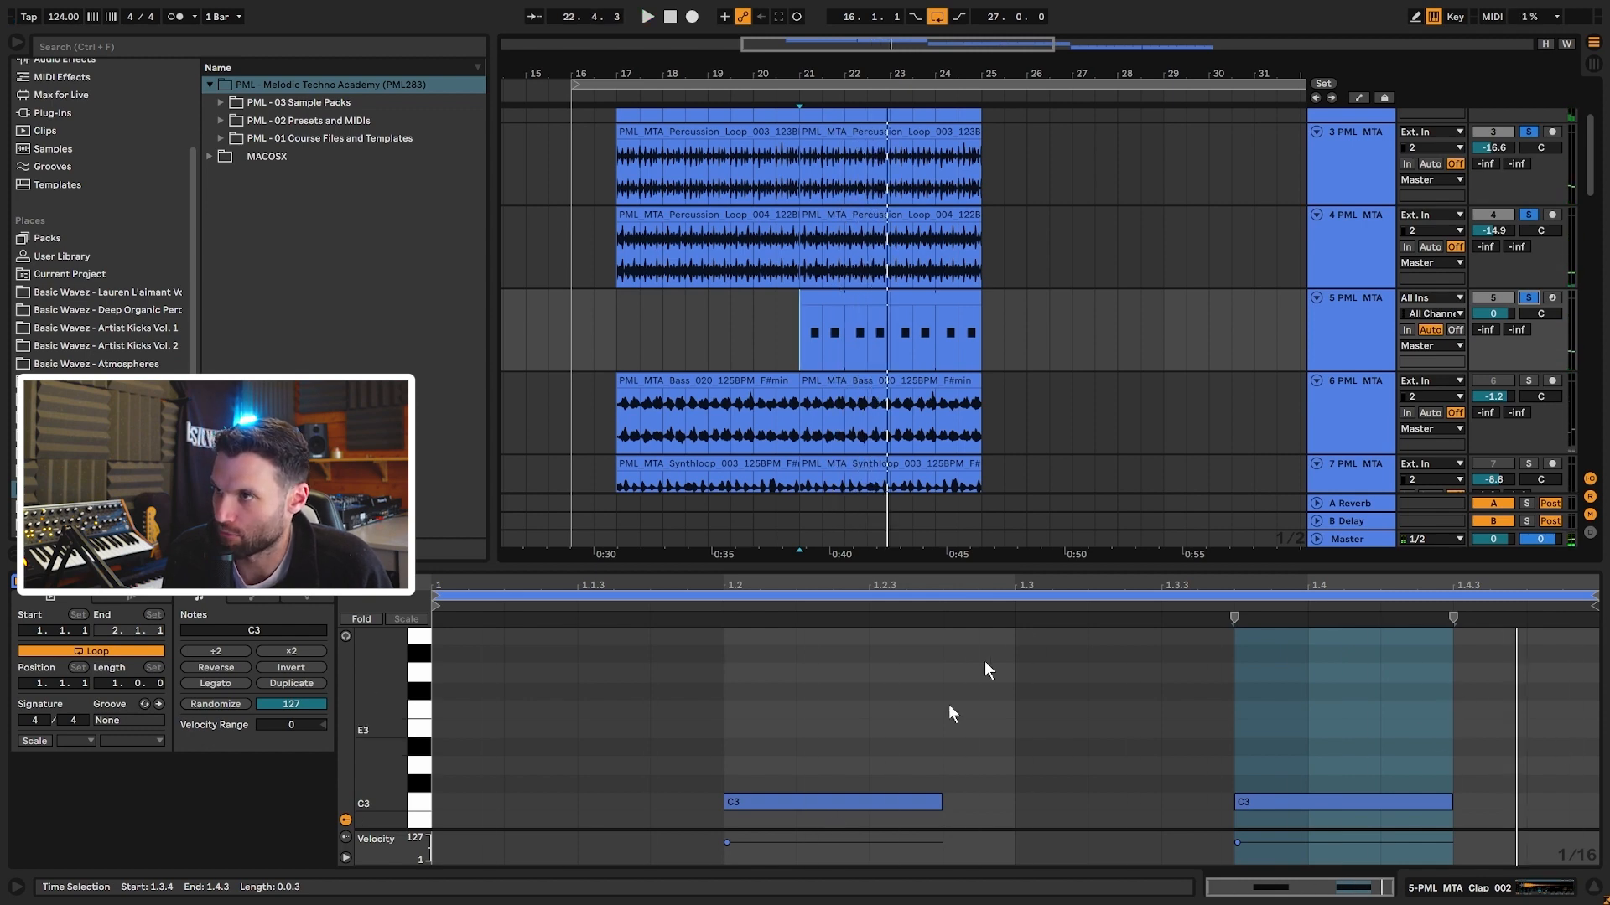
- In track 5's sampler, restore the clap sample's full start, play from bar 21, and trim off the front again to compare
double_click(1348, 298)
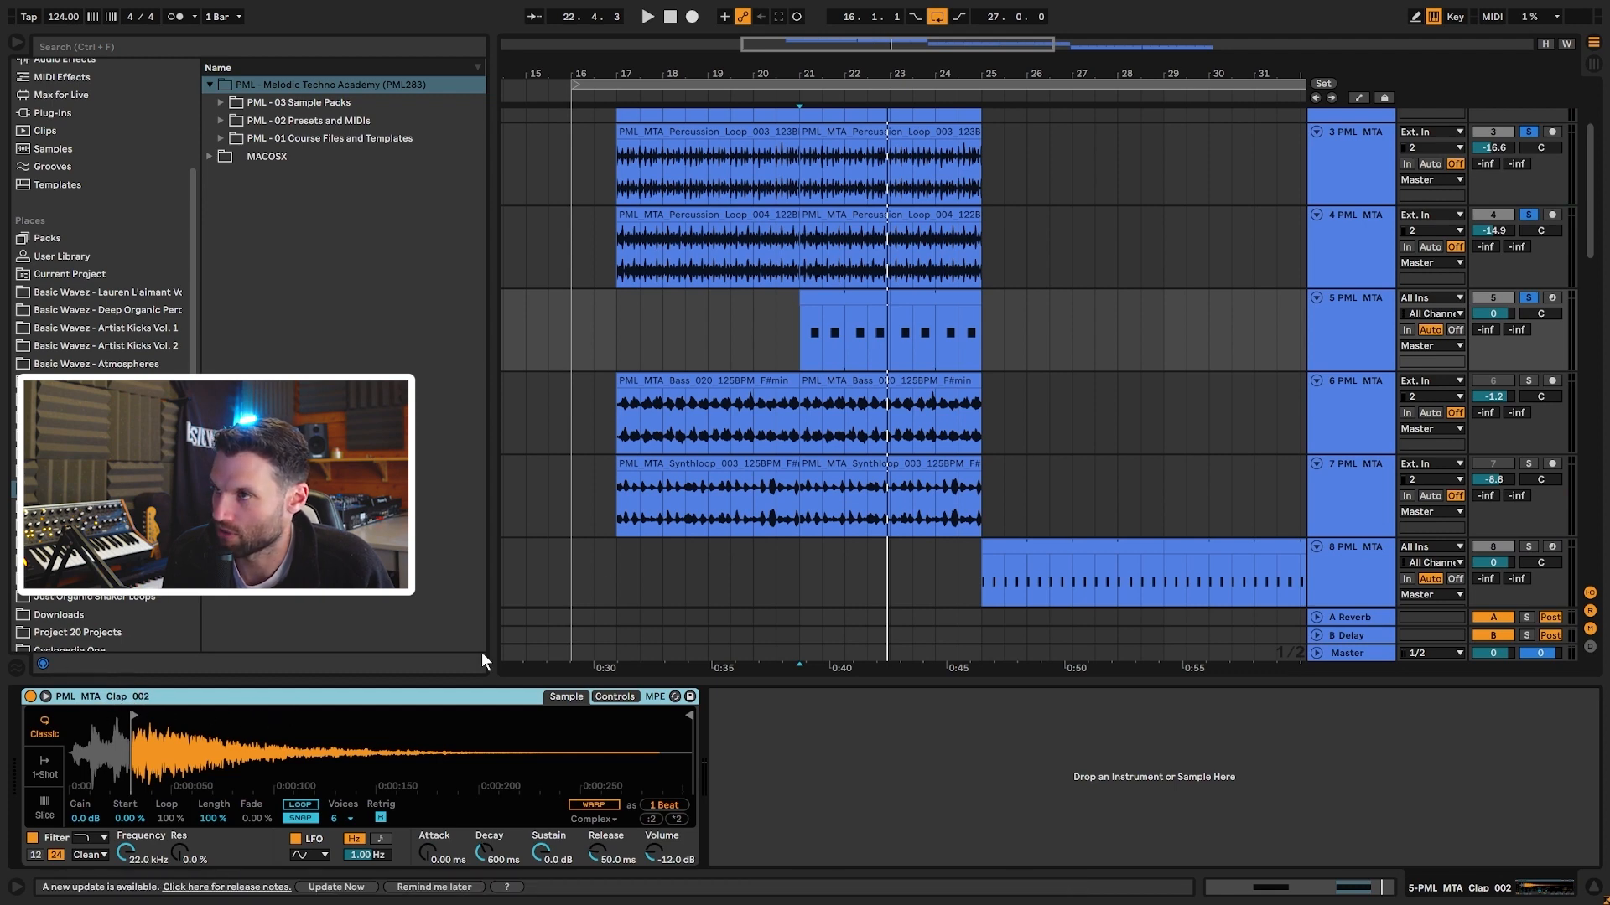
click(798, 328)
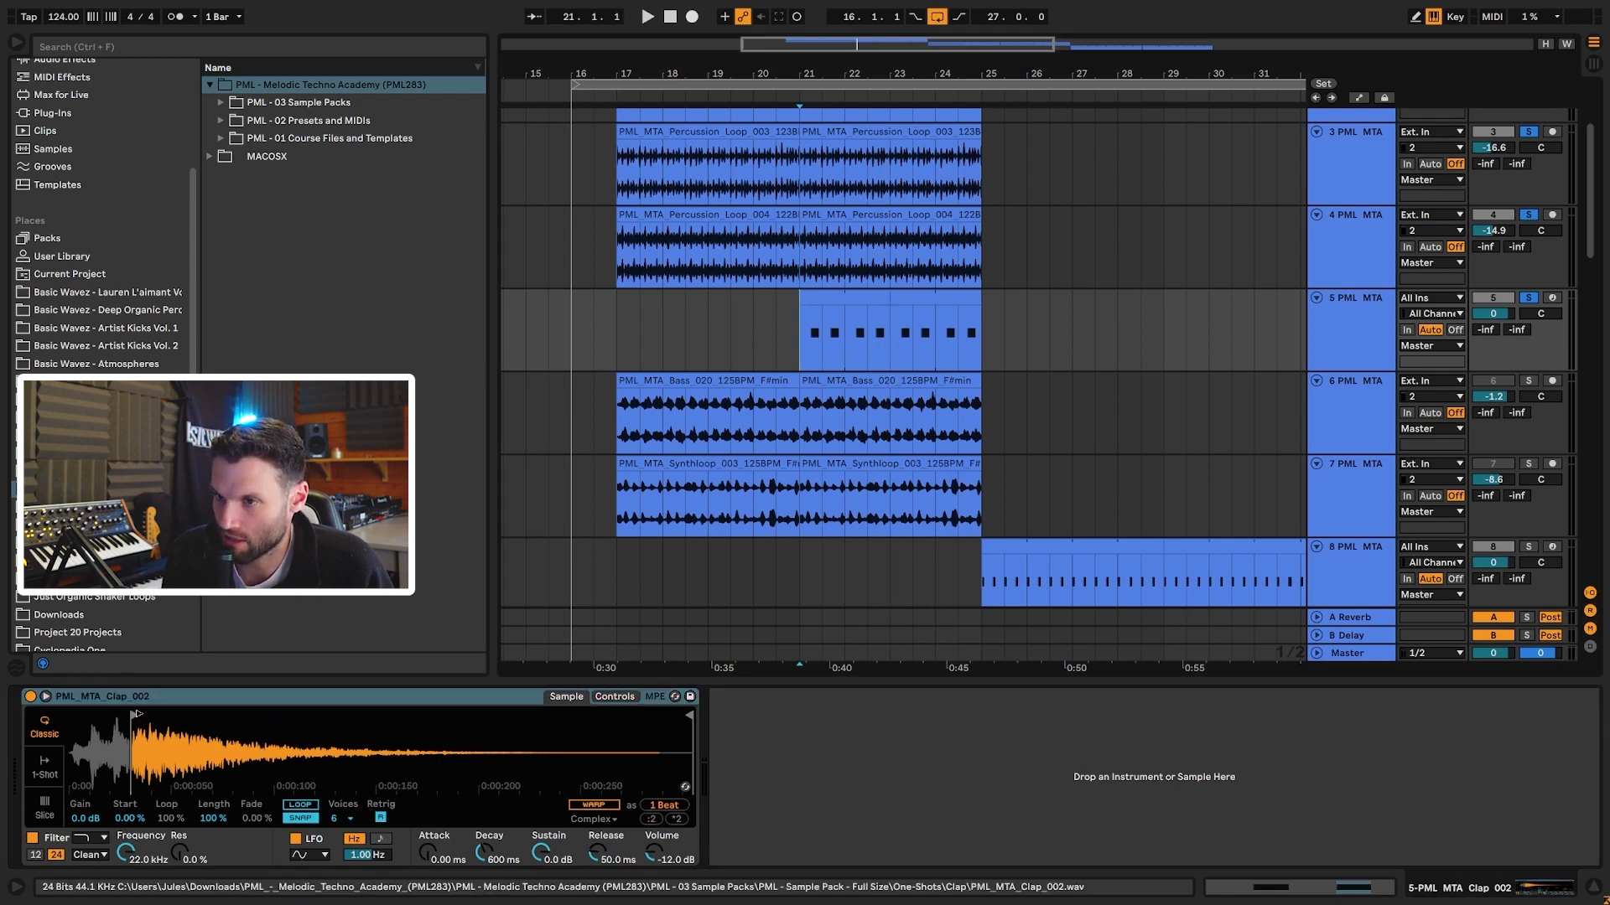
key(ctrl+z)
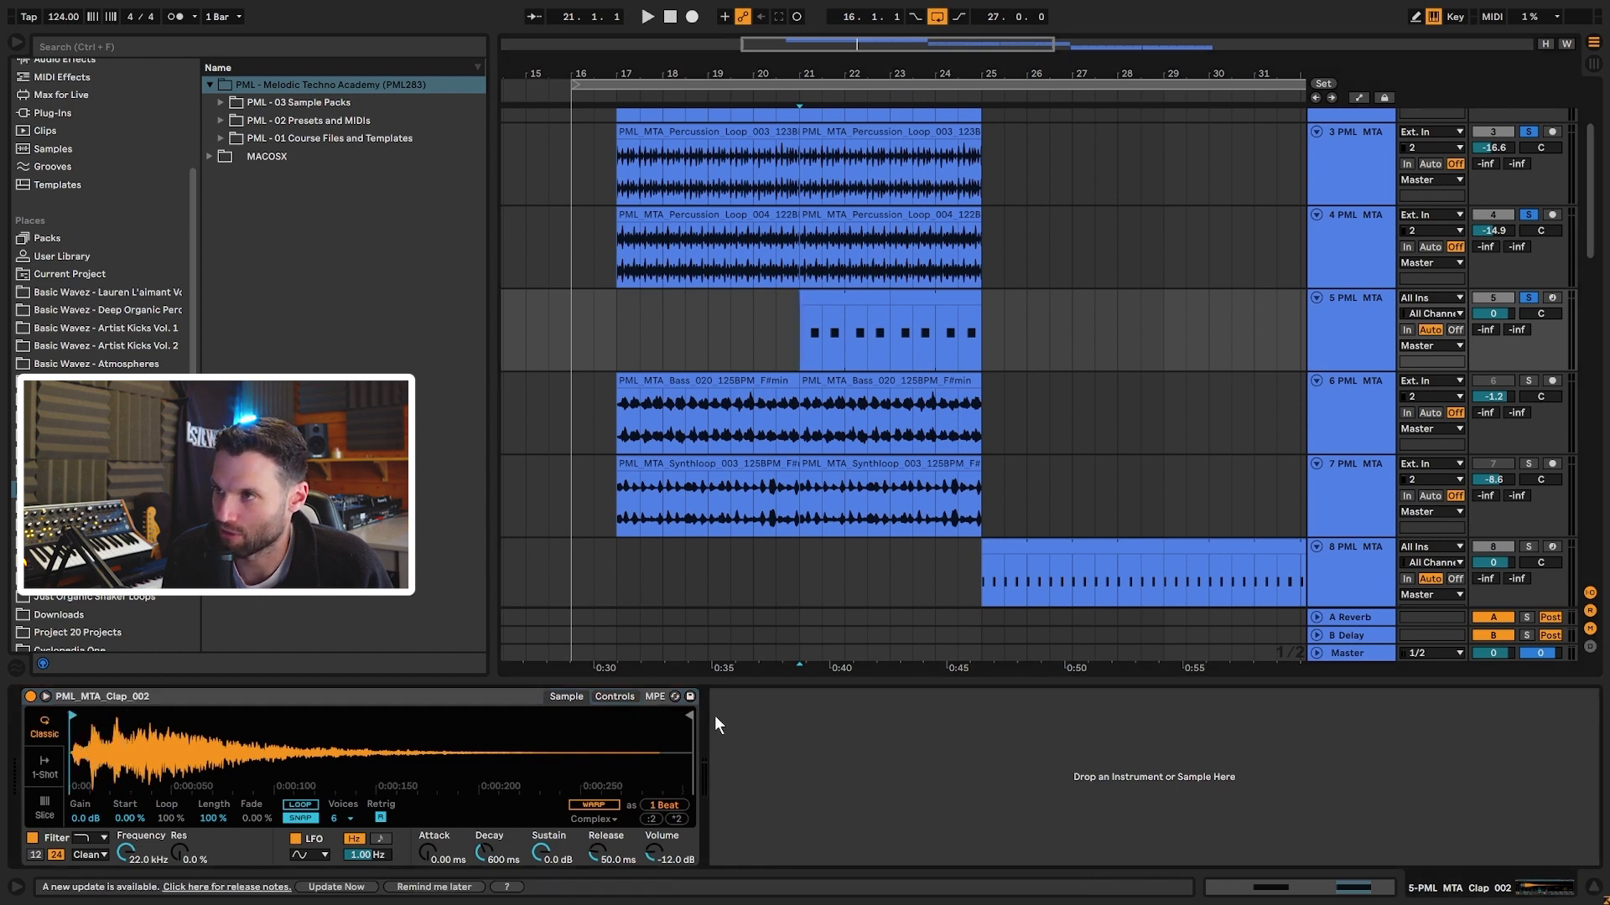
key(space)
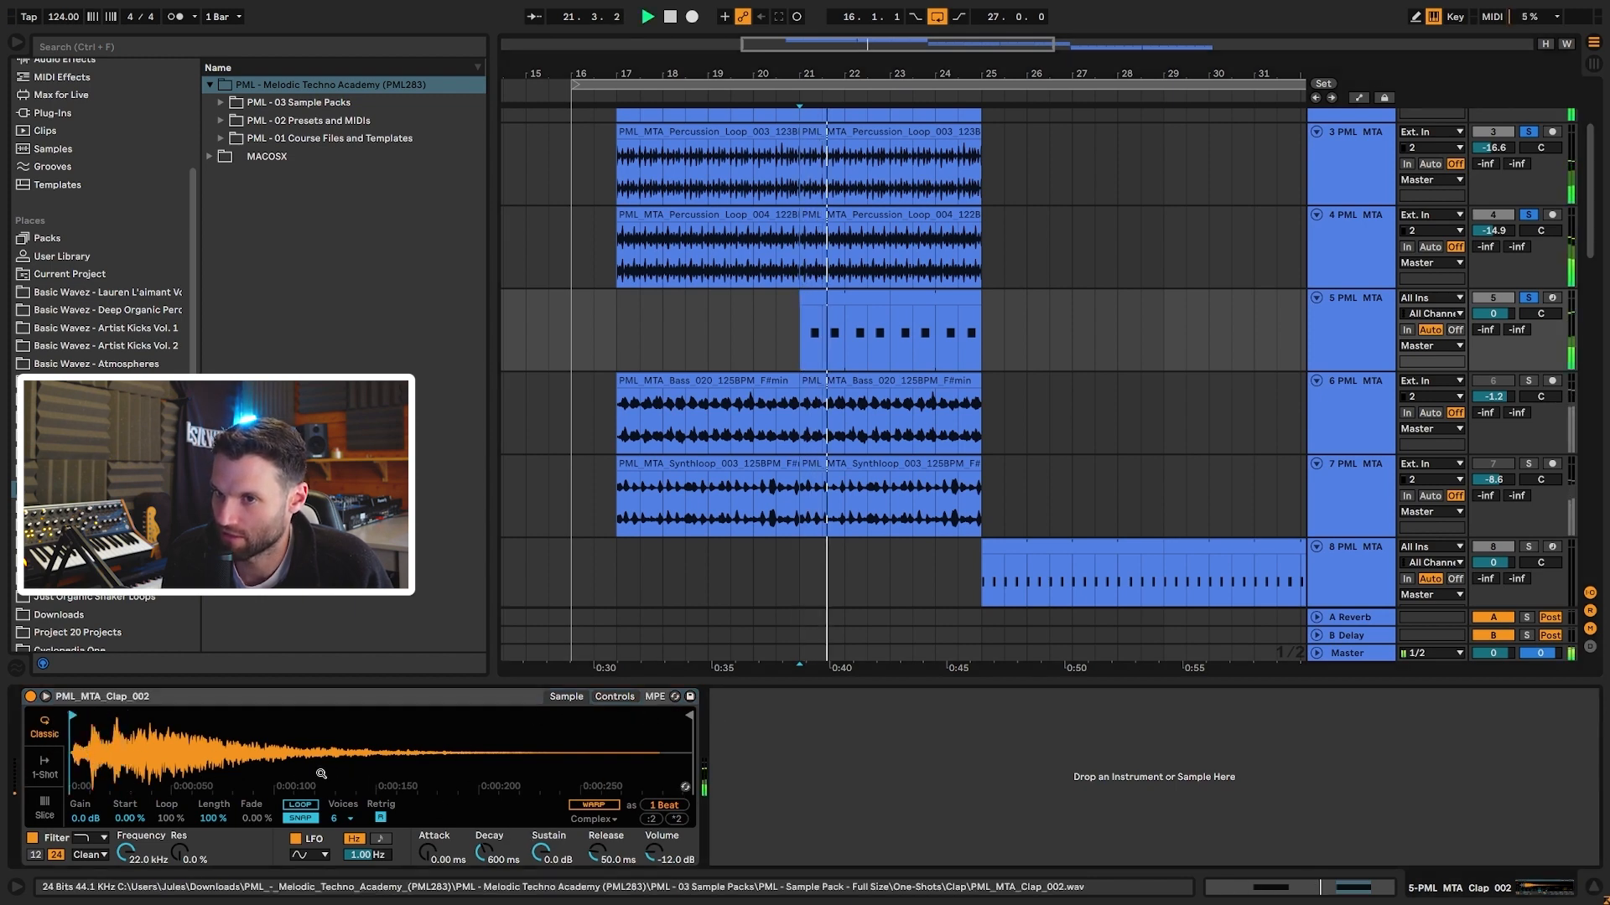
key(space)
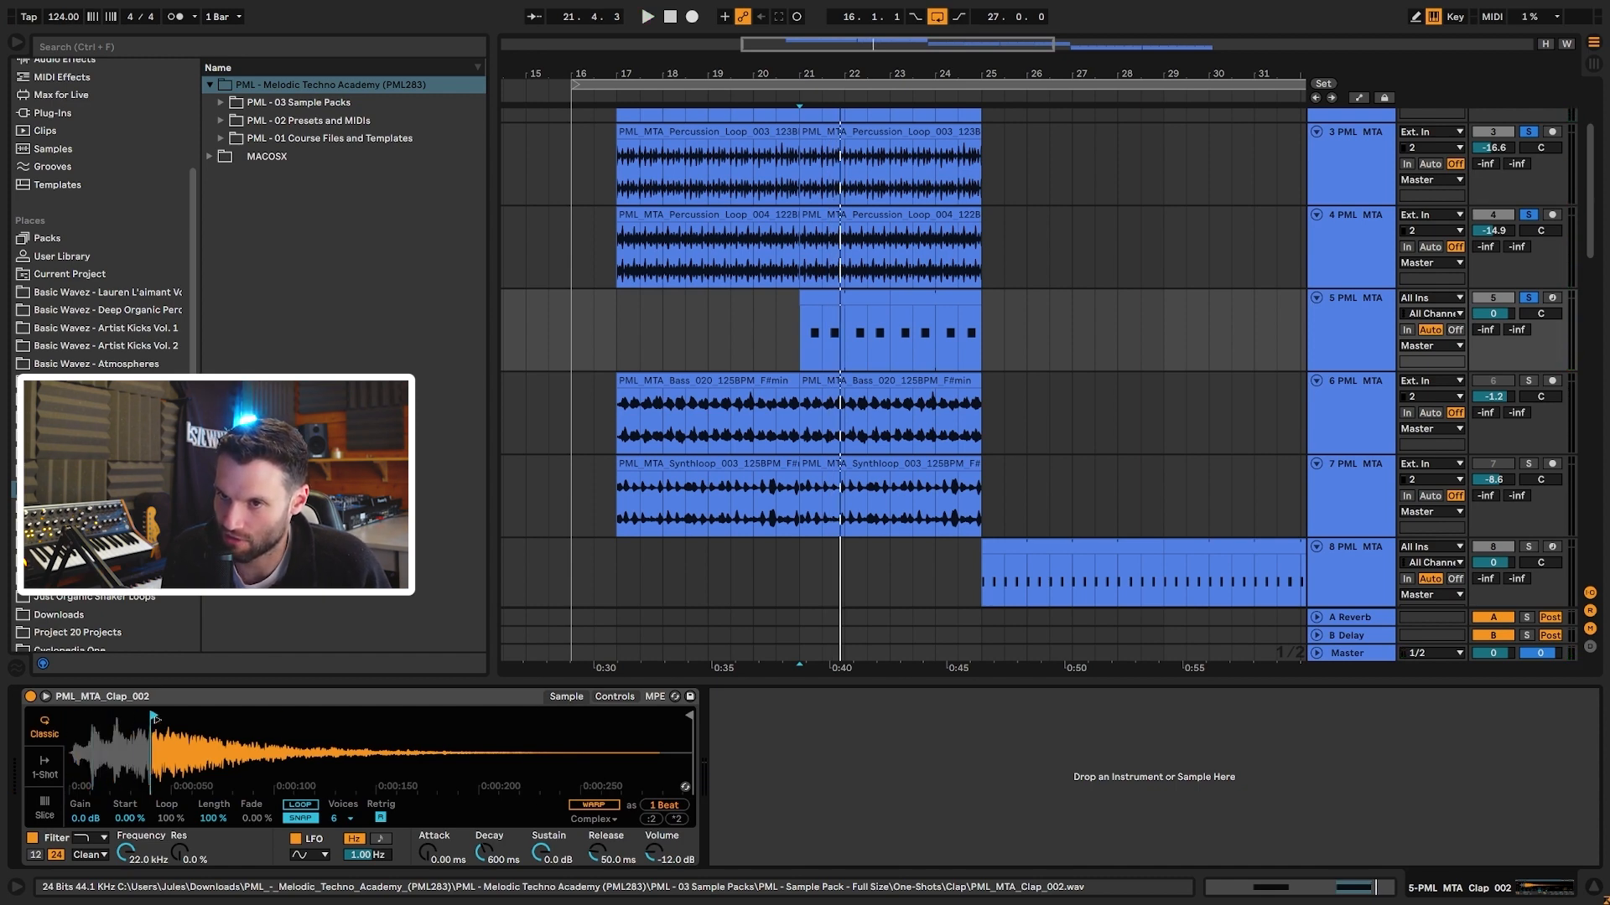
key(space)
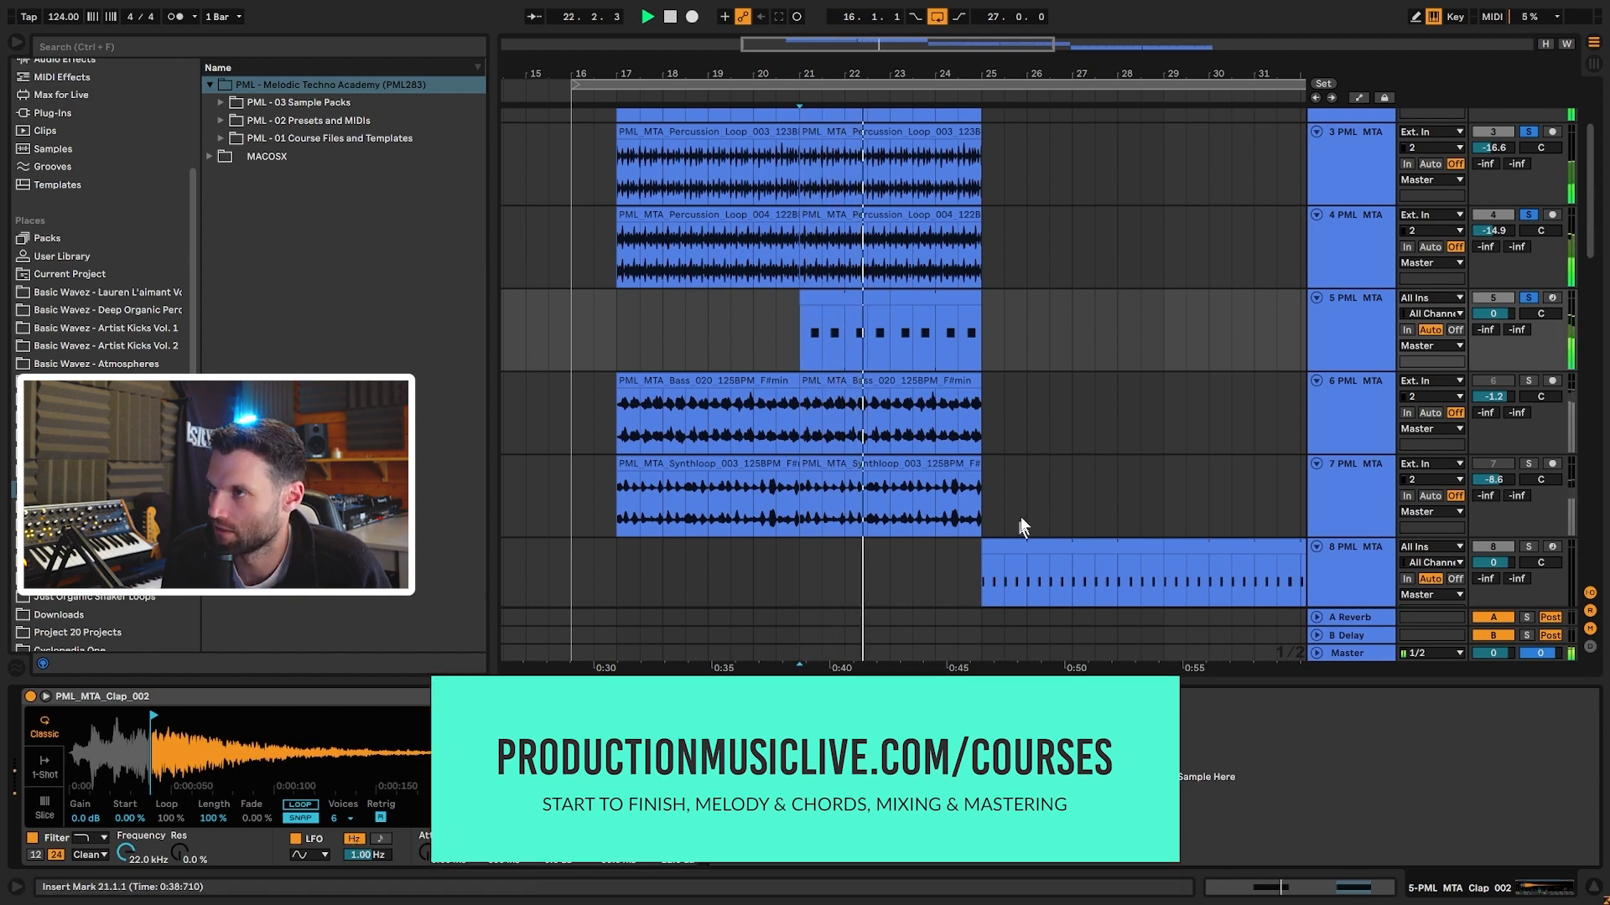
key(space)
- Compare the second C3 note of the first clap clip at 1.4.1 and back at 1.3.4, playing each position from bar 21
double_click(822, 297)
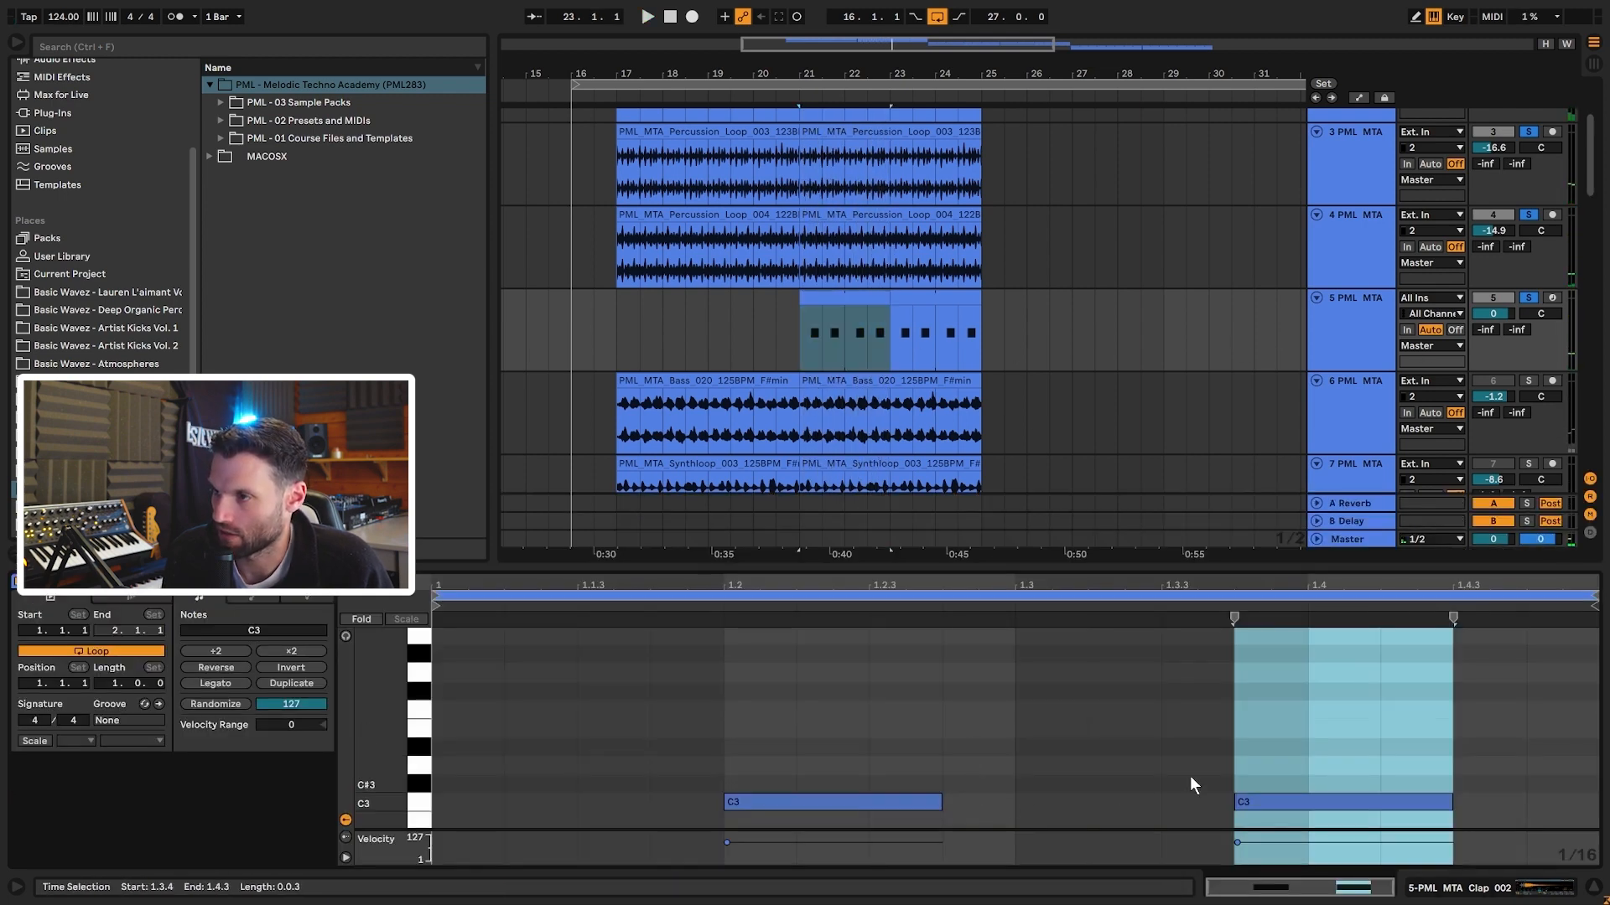
click(1190, 777)
drag(1285, 801, 1372, 807)
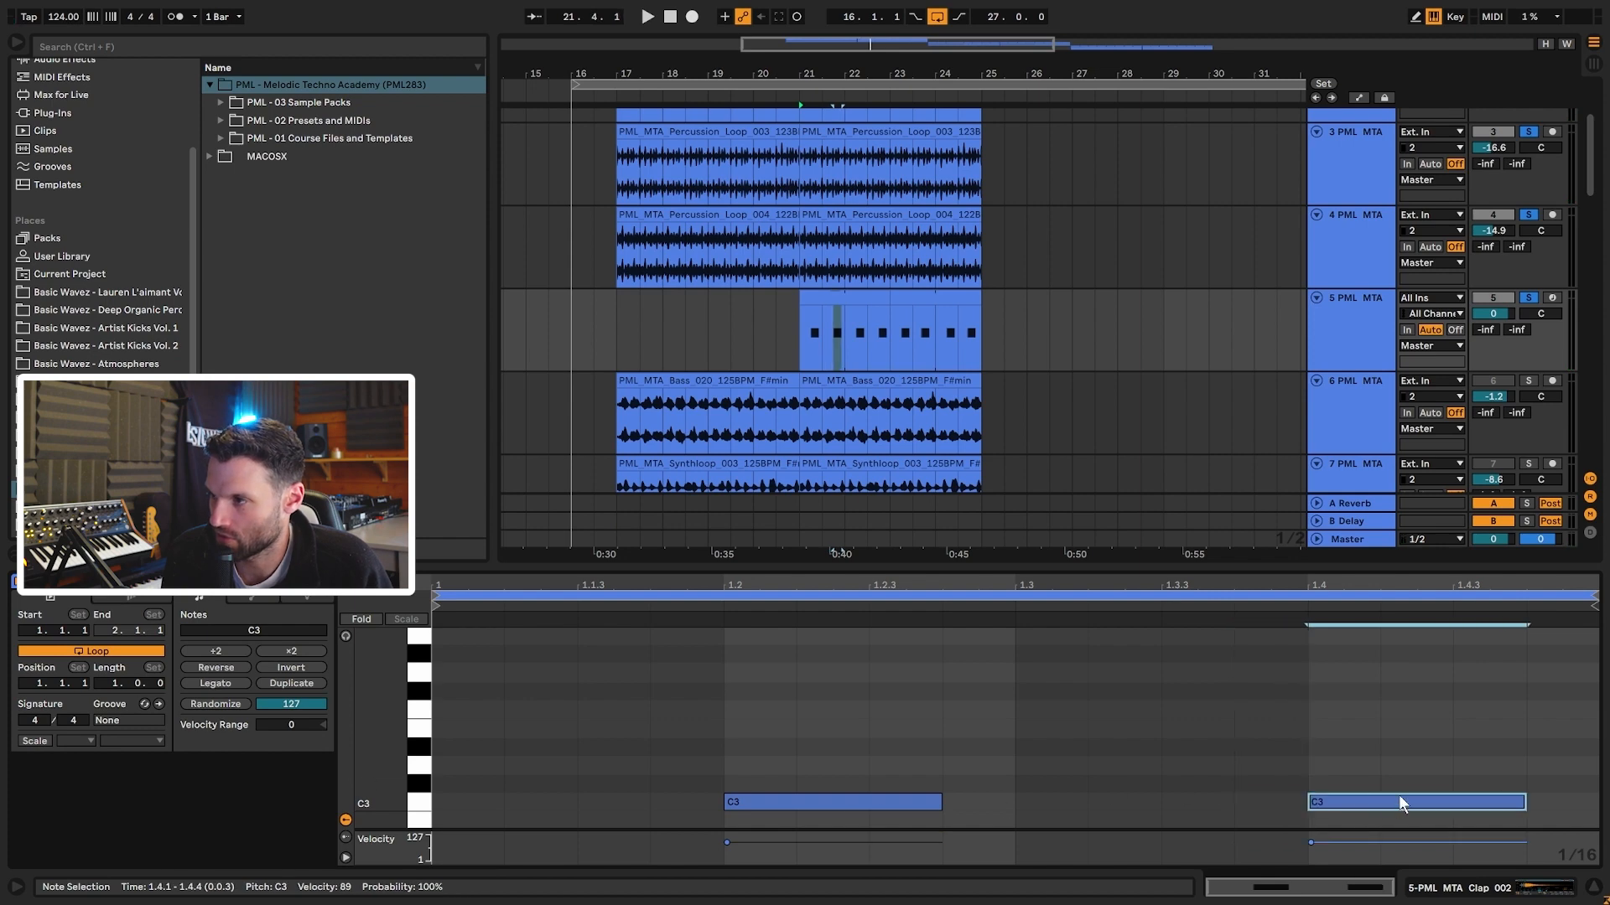
key(space)
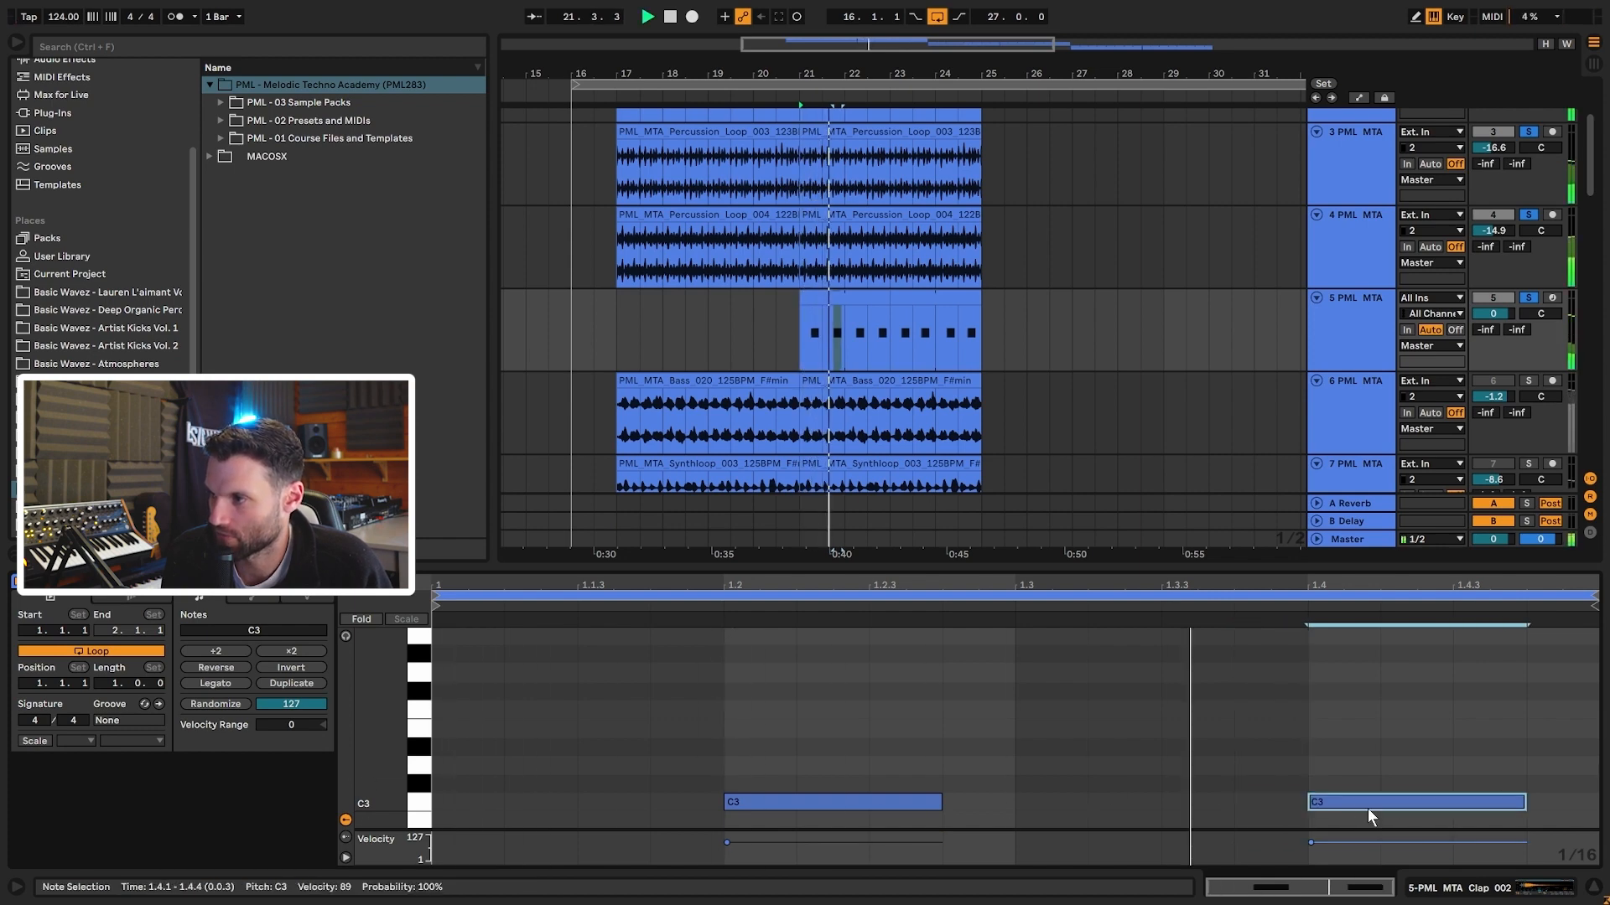
key(space)
drag(1368, 810, 1252, 802)
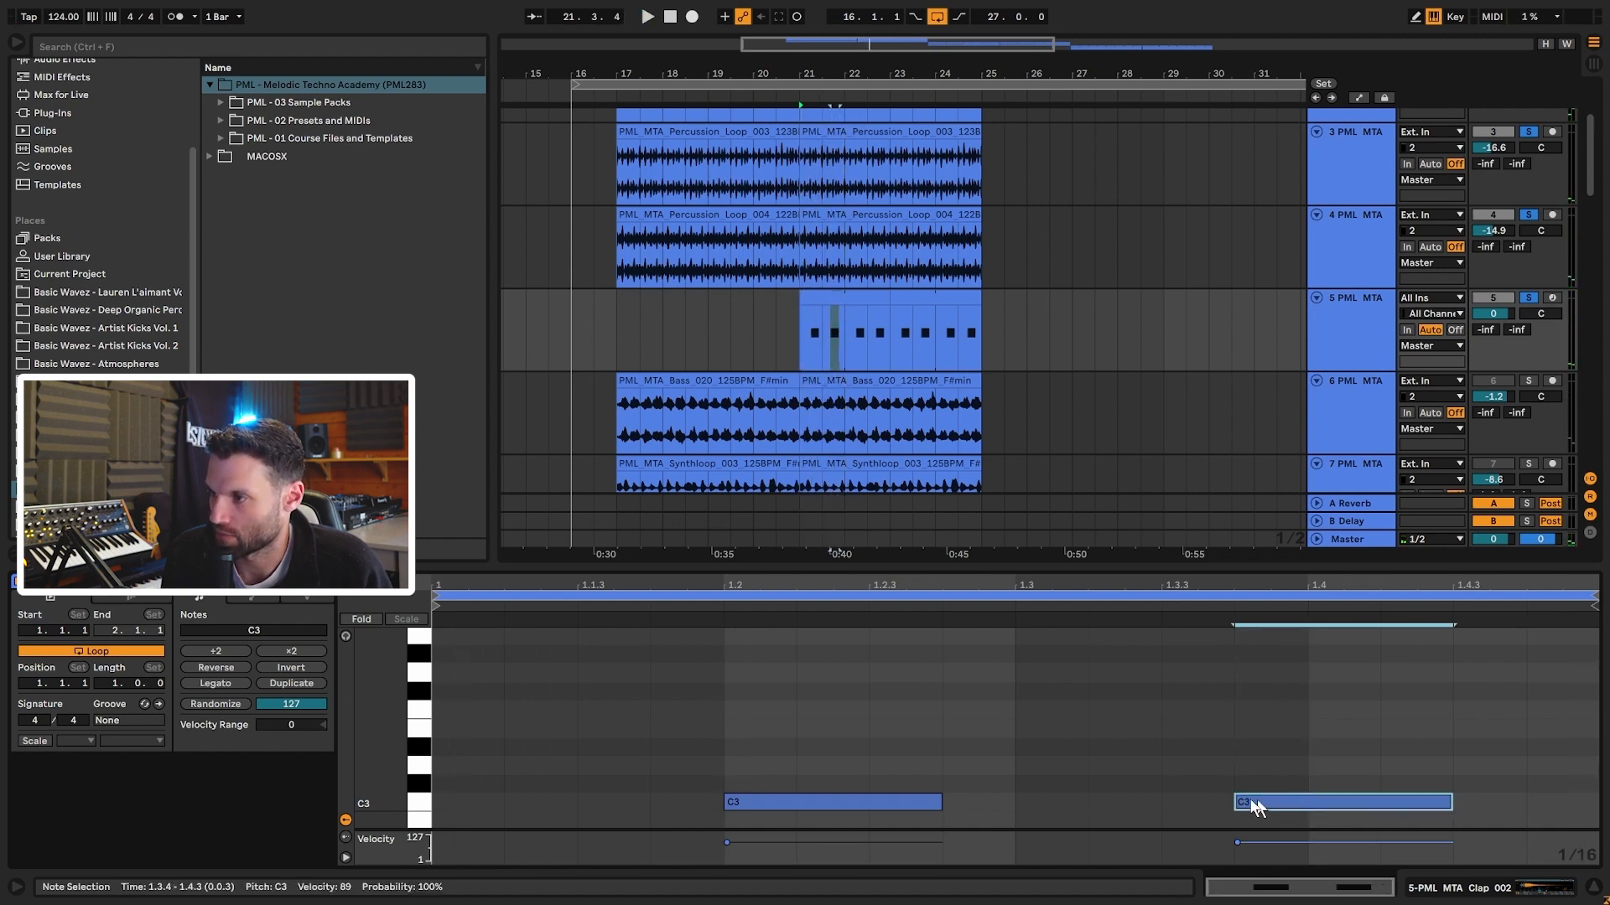
key(space)
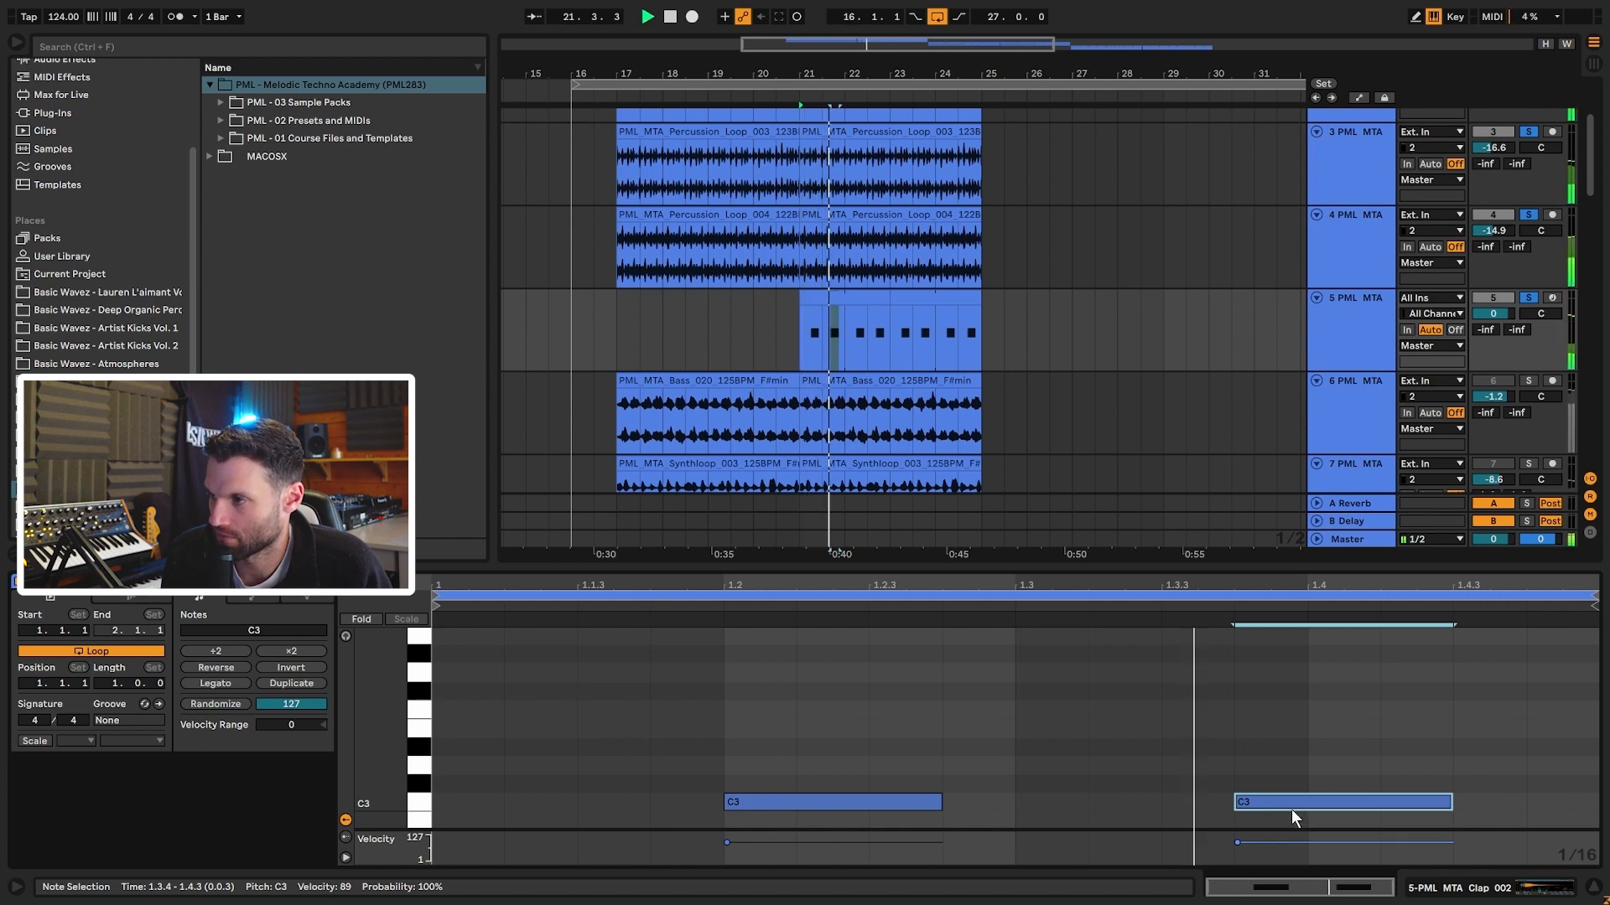
key(space)
- Clear the drum solos, show the first Bass 020 clip's waveform on track 6, and audition that track soloed from bar 17
scroll(941, 369, down, 2)
click(1363, 323)
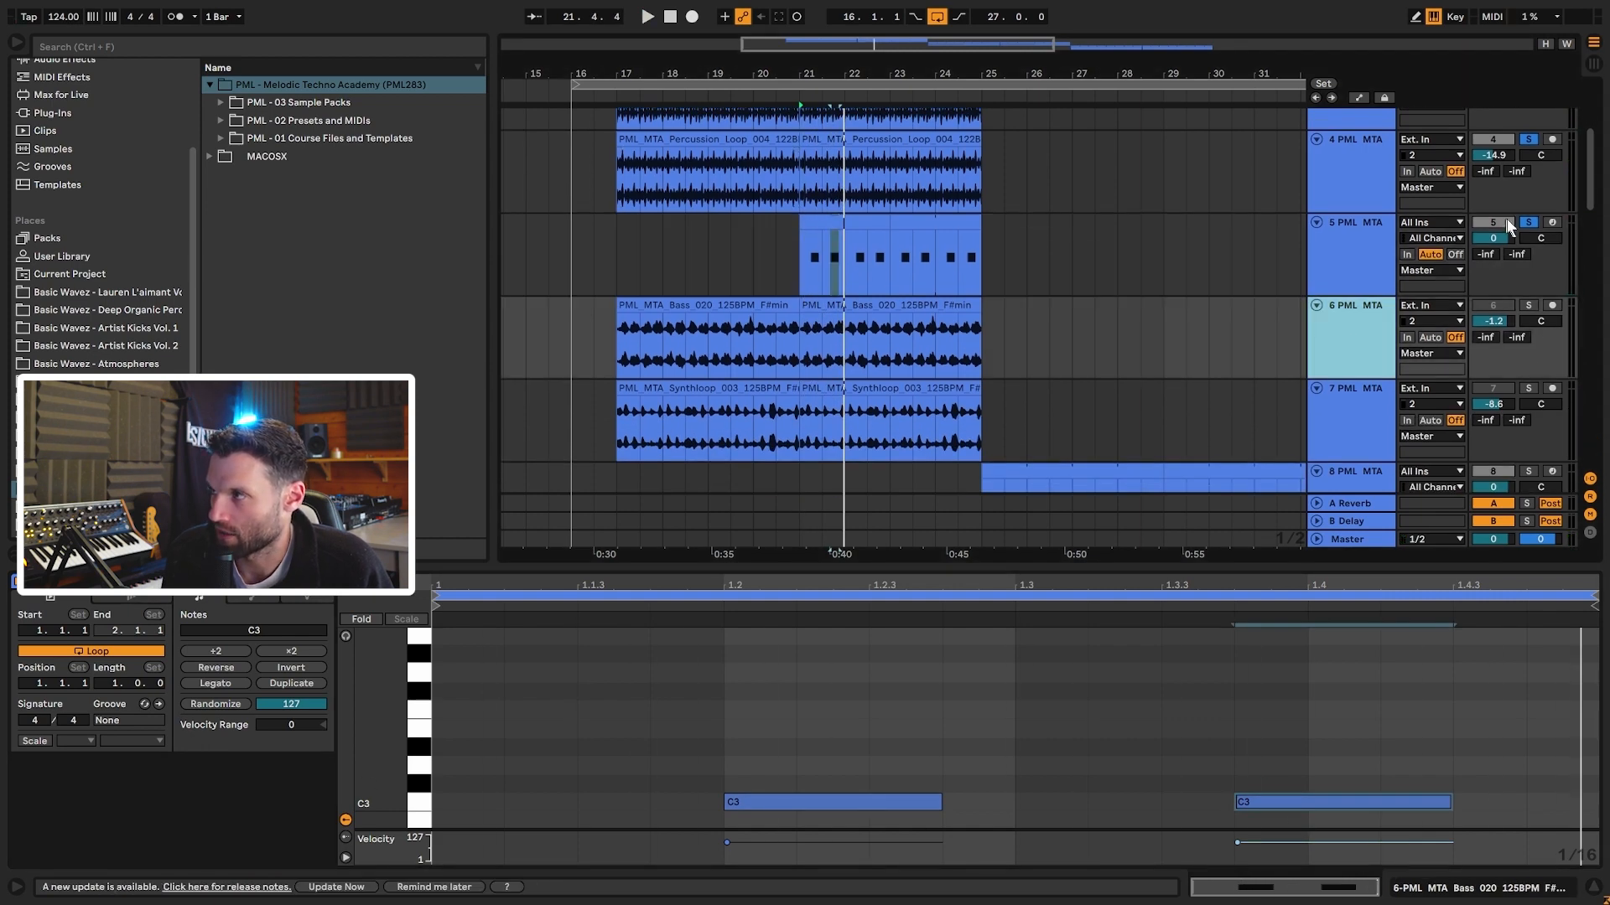
click(1528, 223)
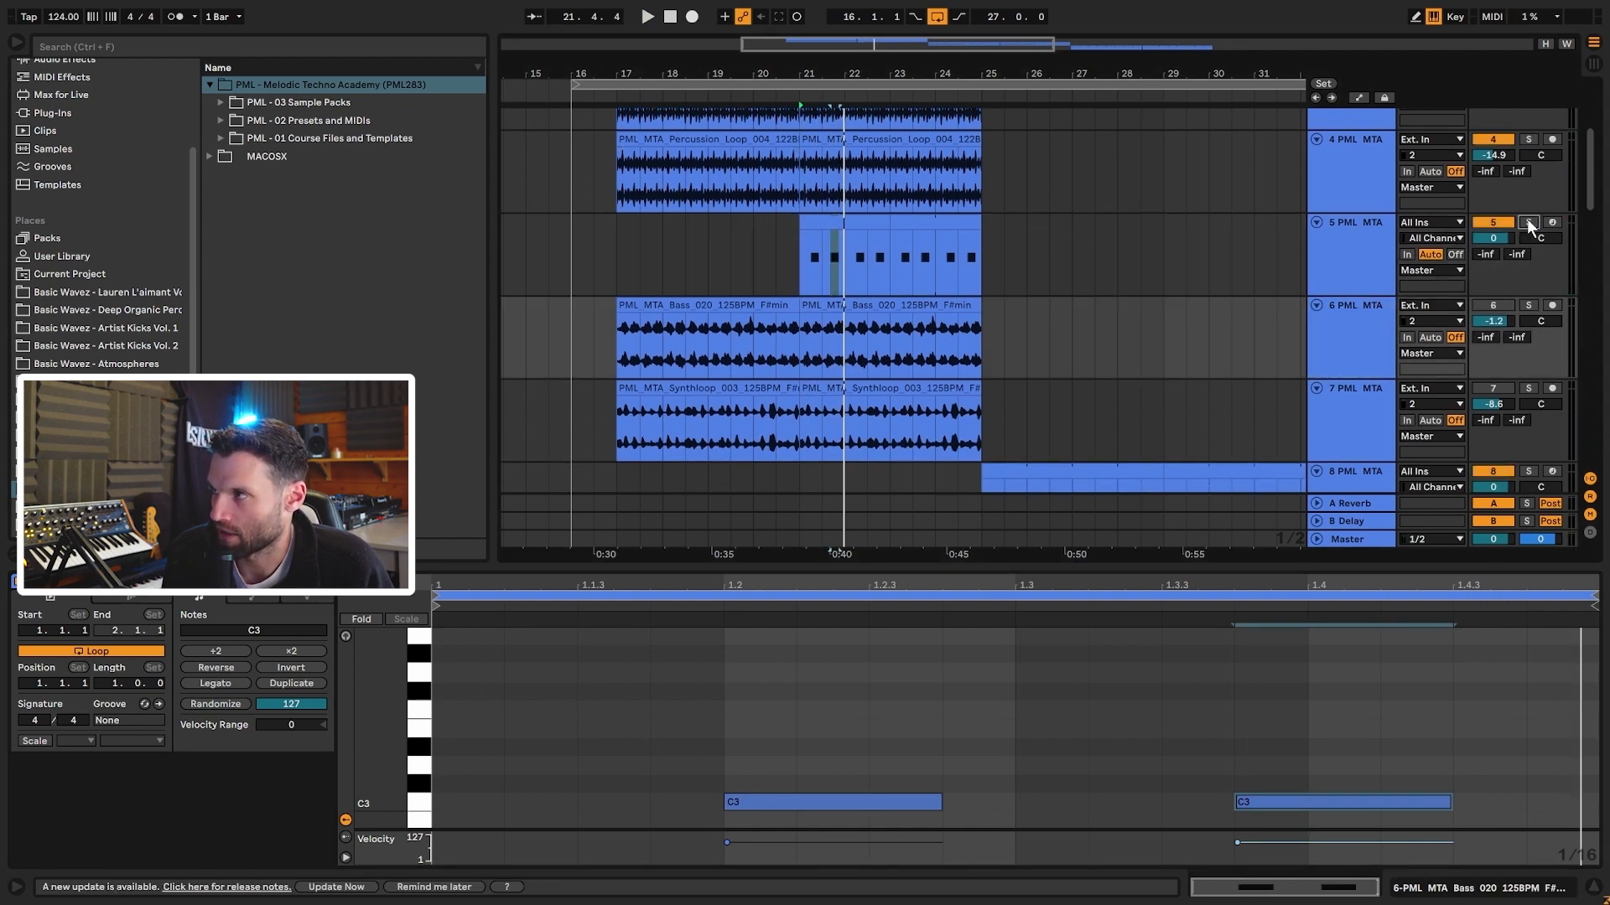
click(624, 360)
scroll(1442, 361, down, 1)
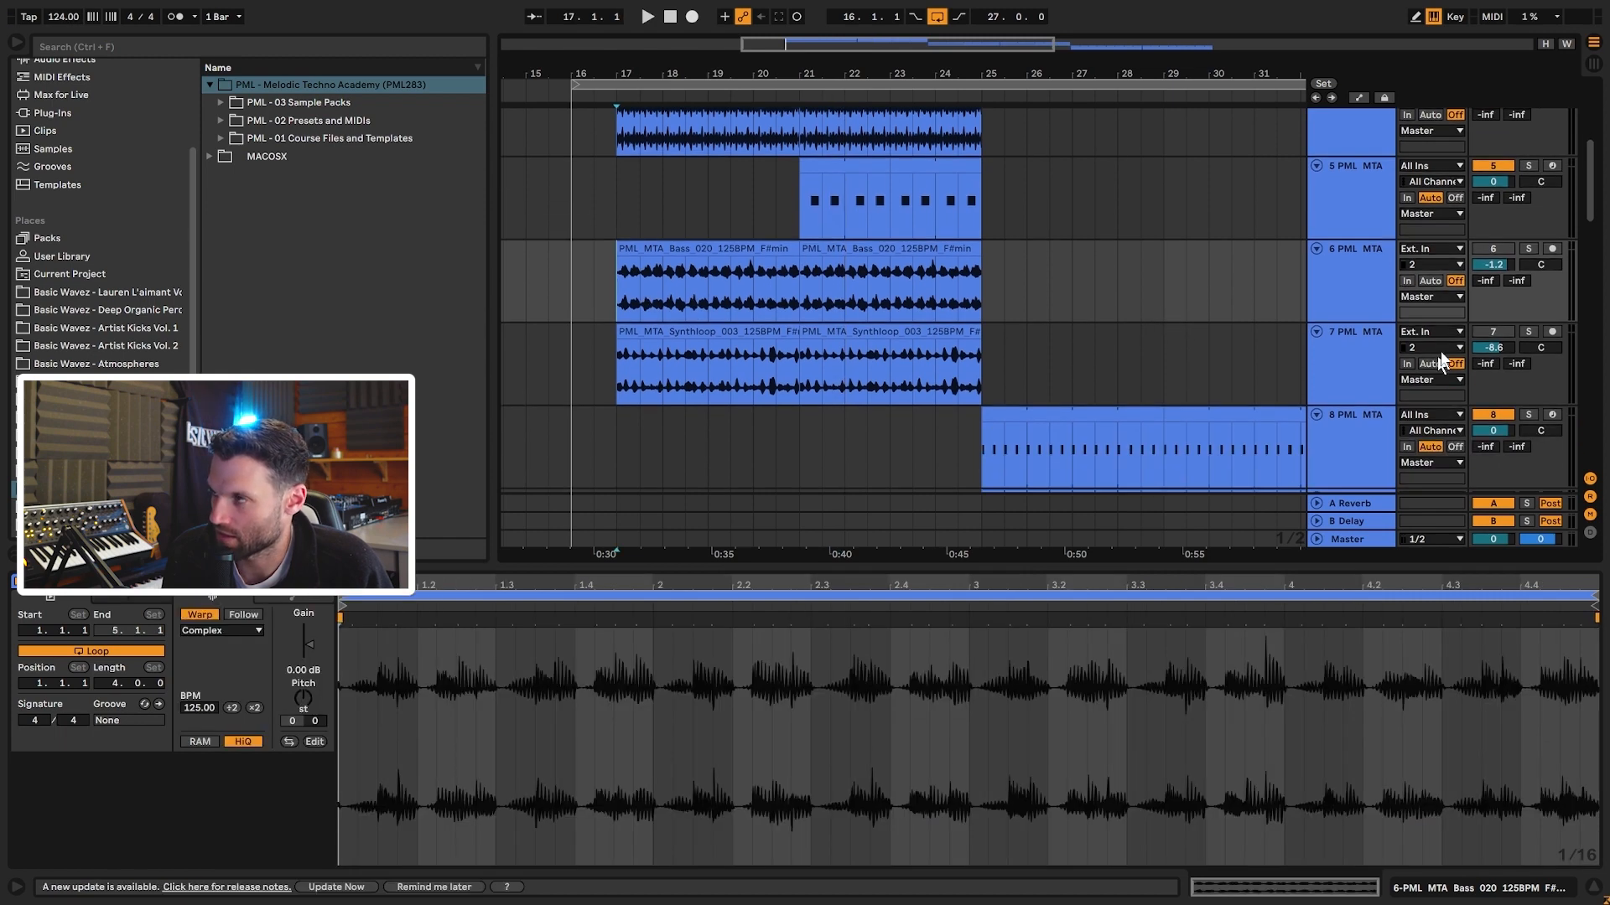
click(1528, 248)
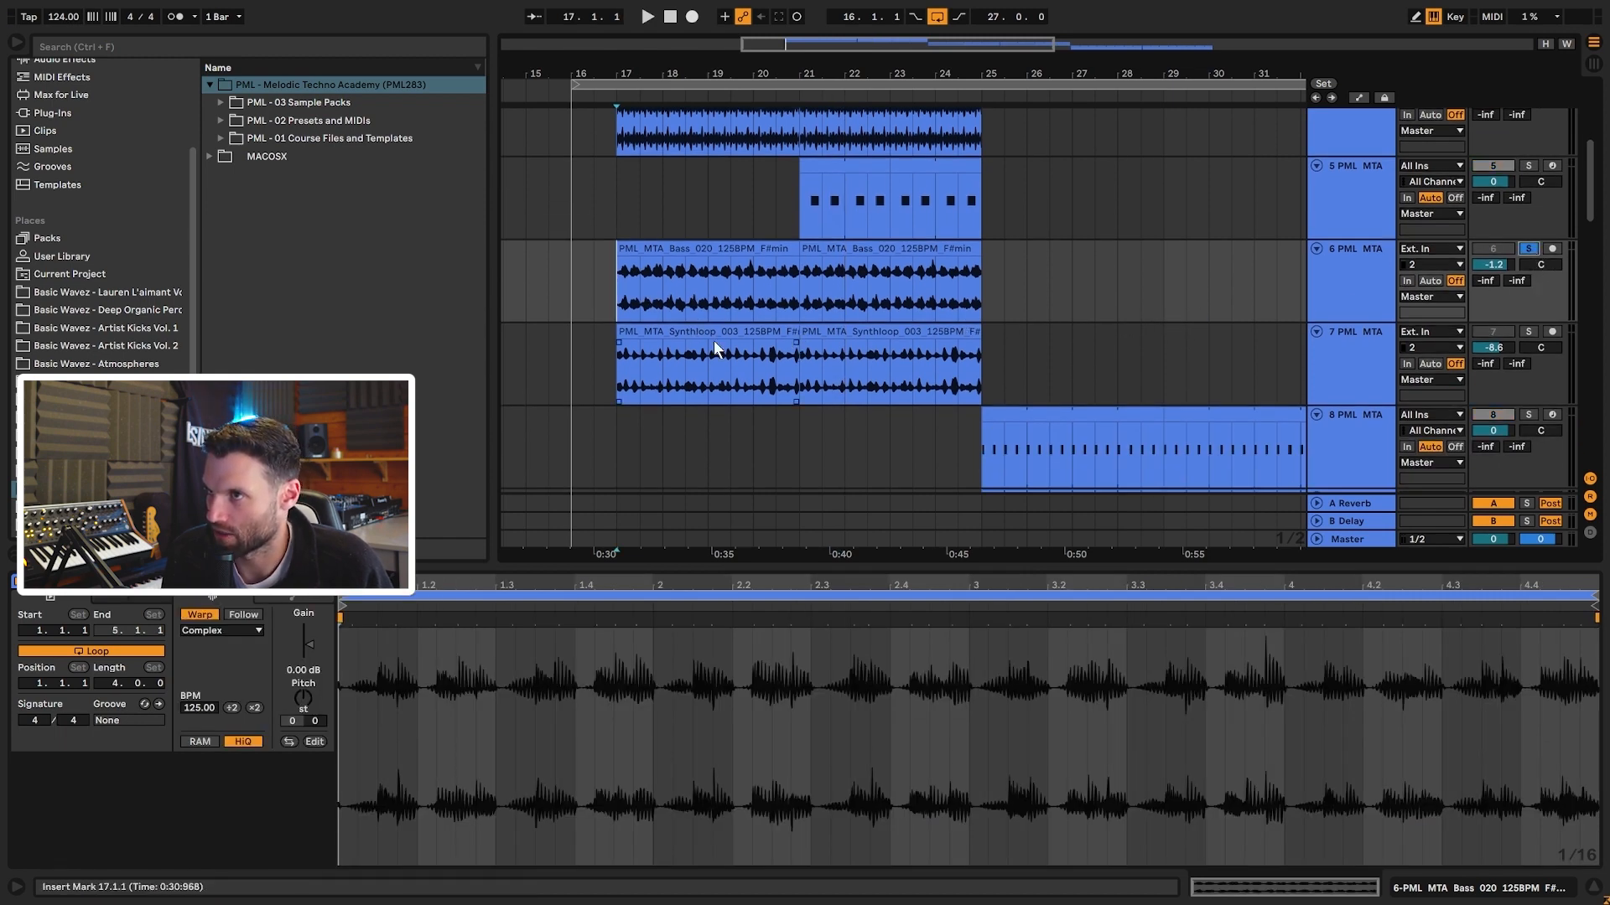
key(space)
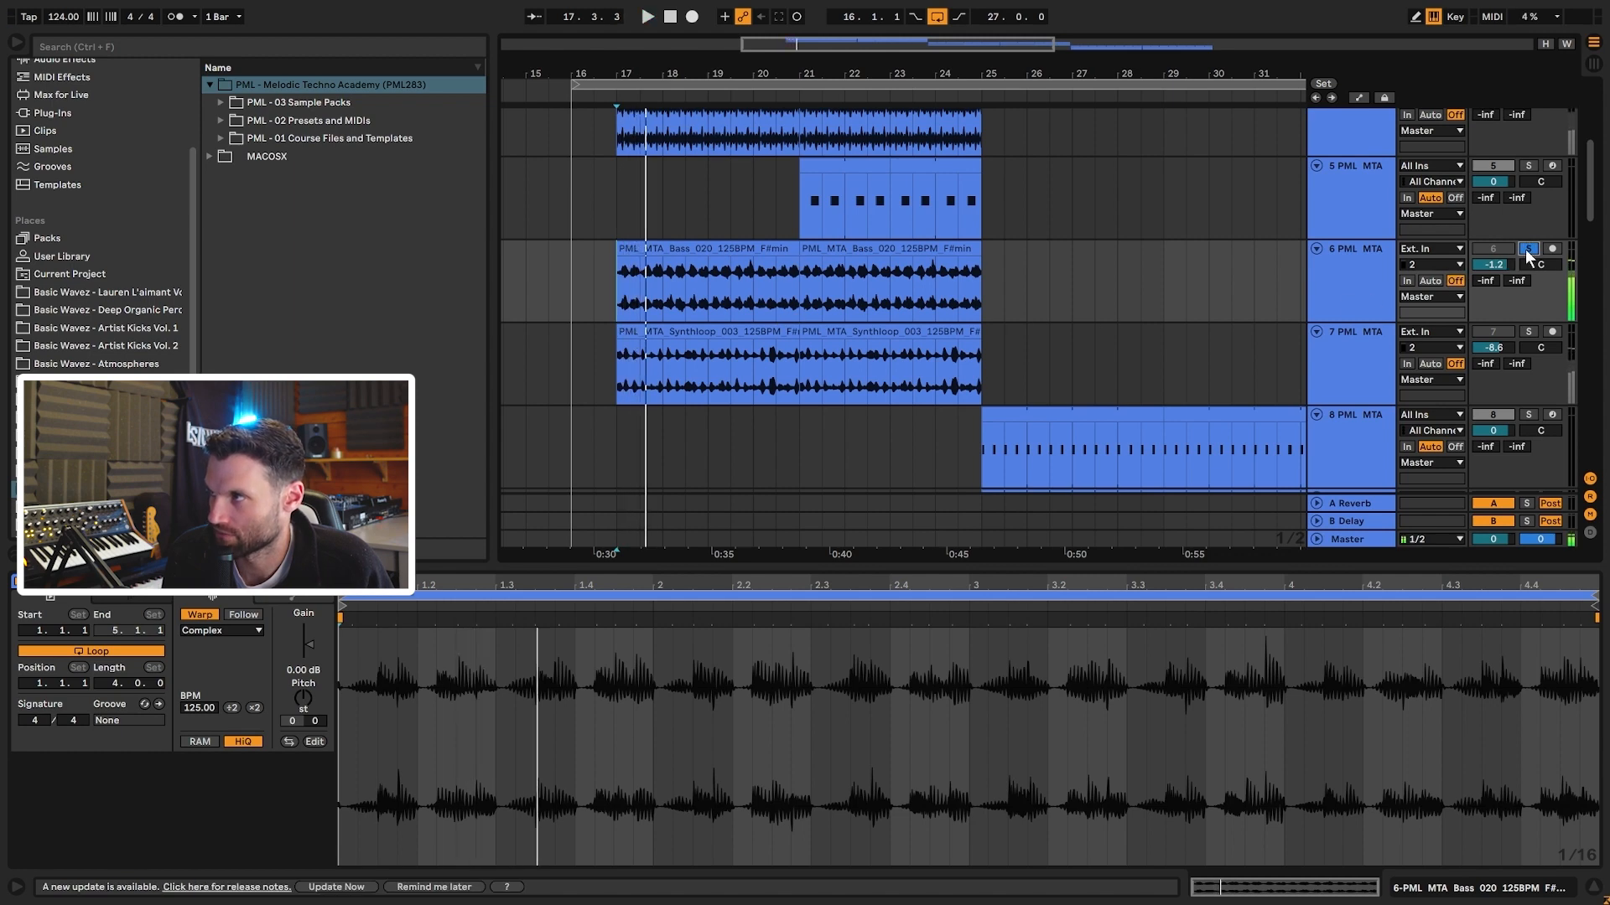
- Unsolo the bass, activate tracks 6 and 7, and play the full section from bar 17
click(1527, 248)
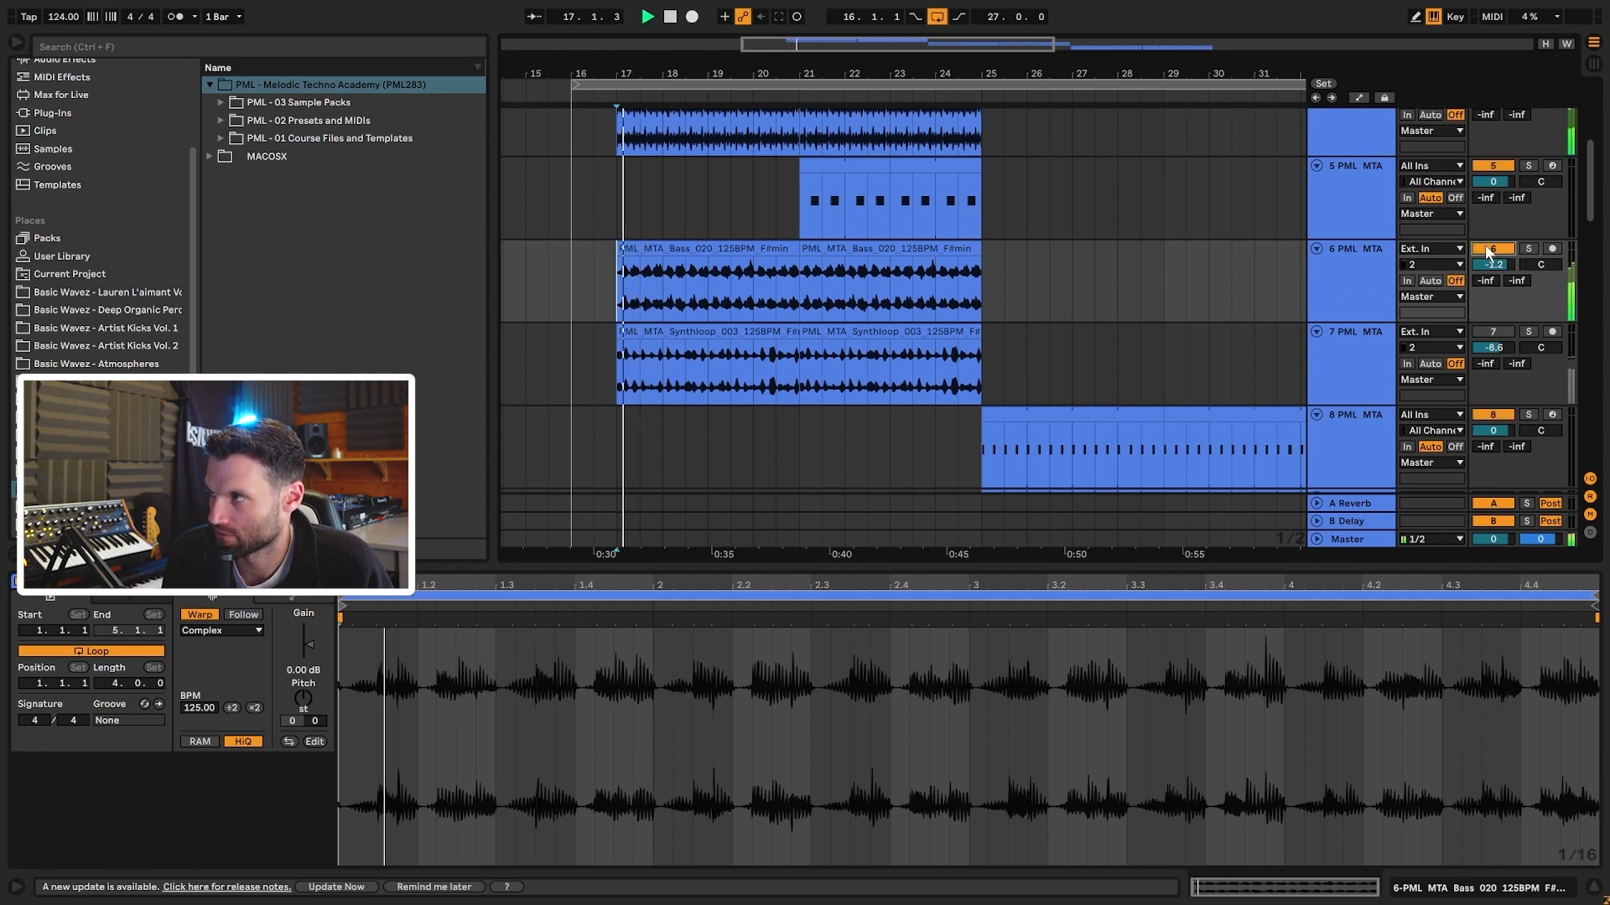
click(1491, 332)
key(space)
key(space)
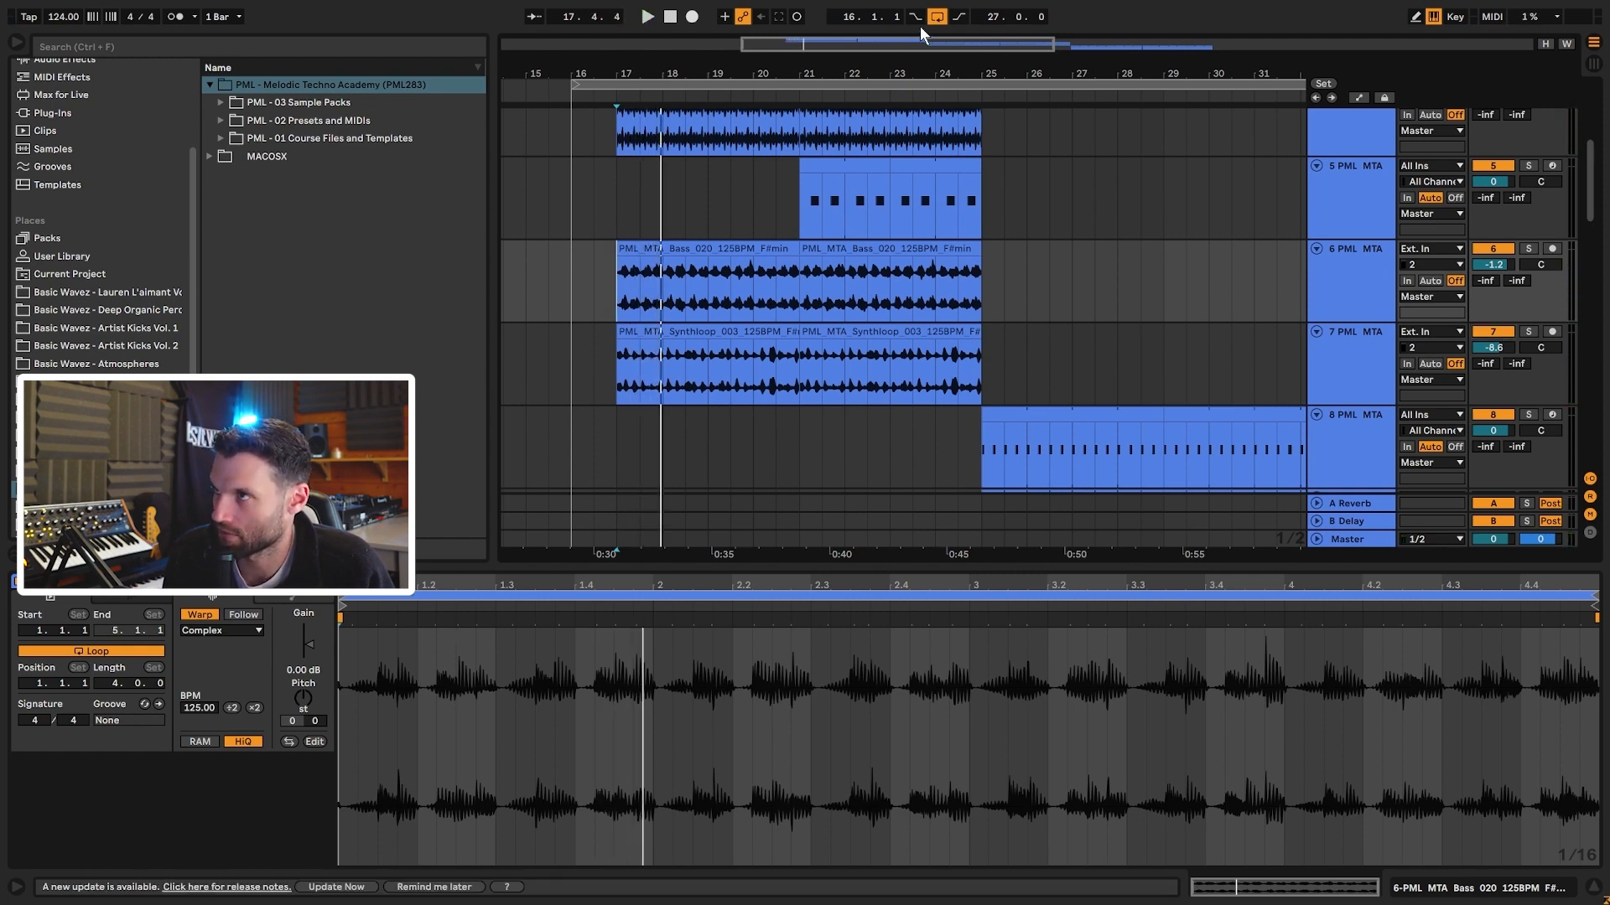
- Deactivate bass track 13 and synth loop track 14, and play the second section's drums from bar 25
scroll(1094, 299, down, 3)
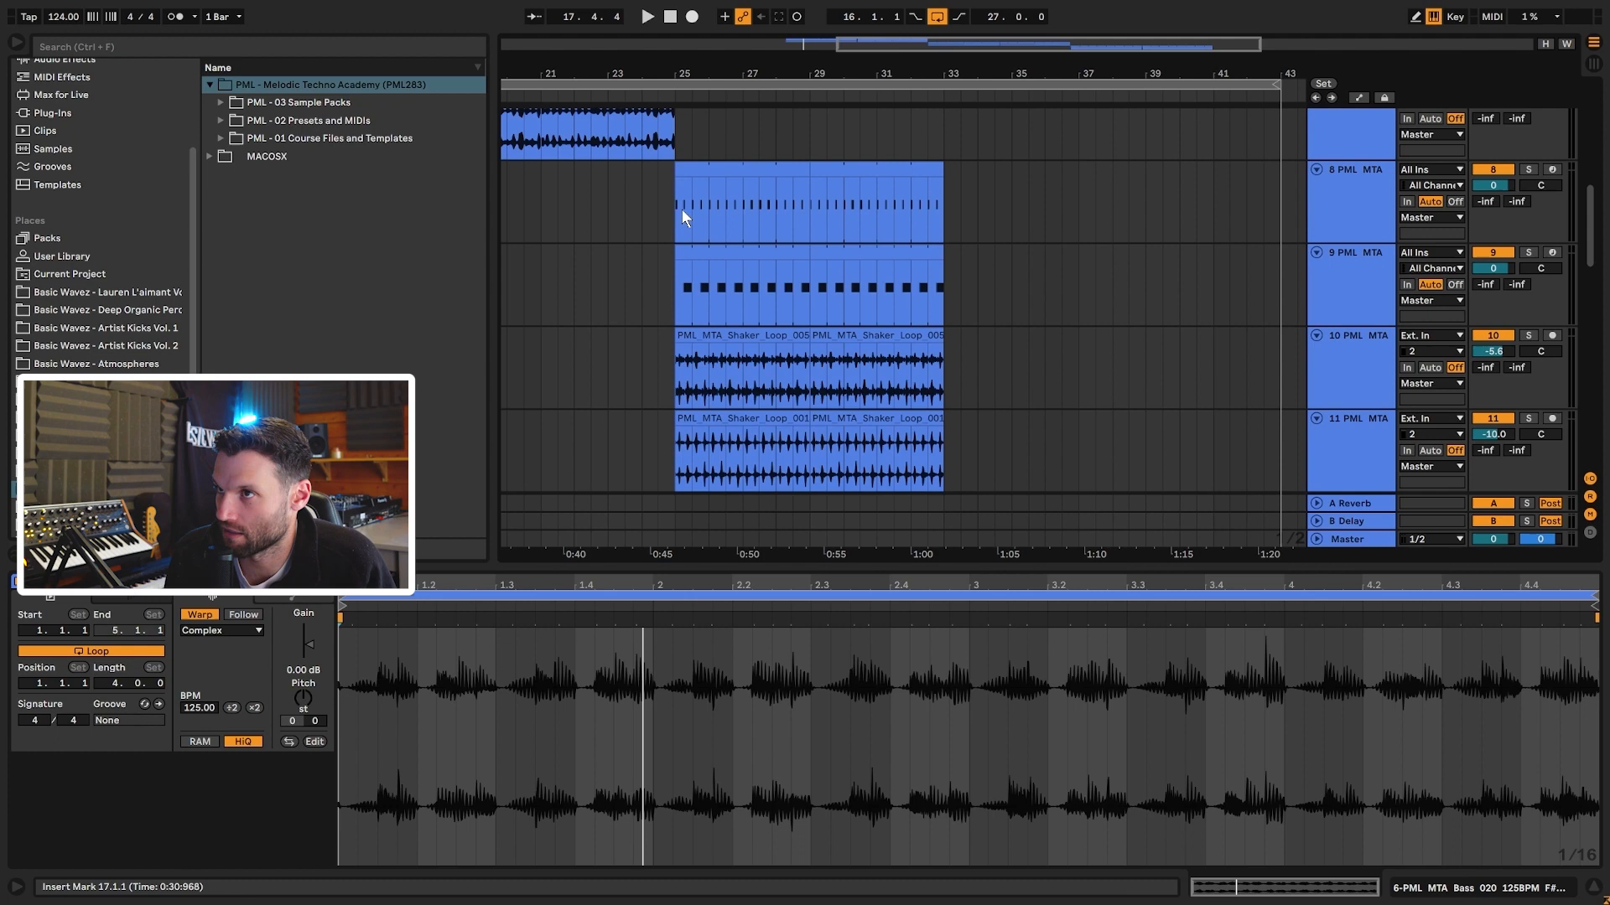
click(682, 216)
scroll(682, 216, down, 6)
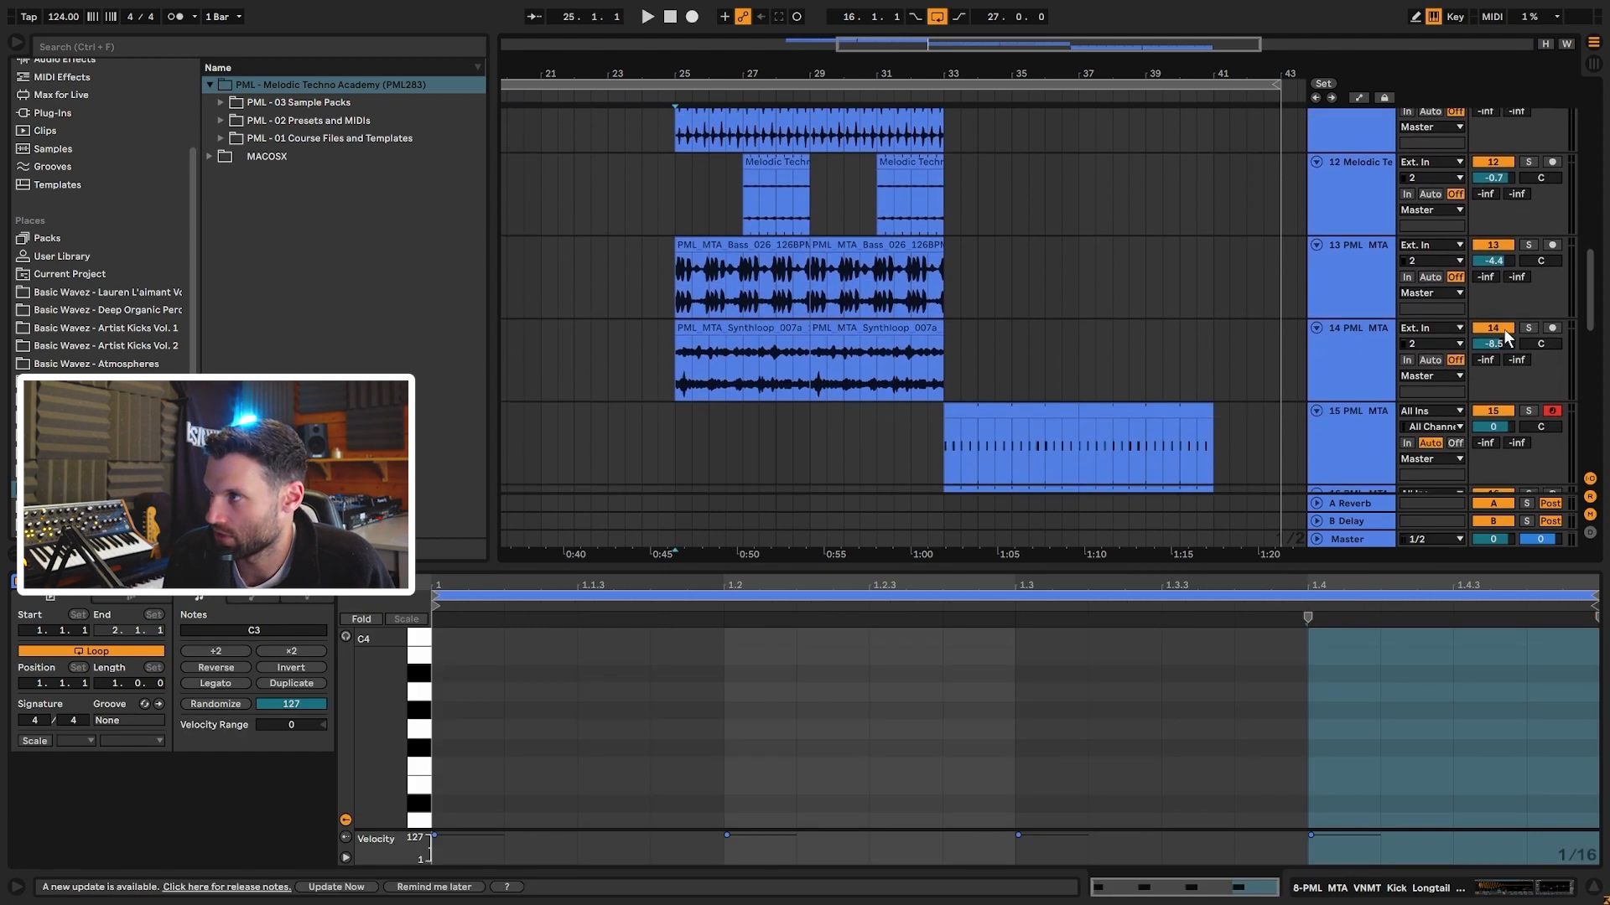
scroll(684, 251, up, 1)
click(682, 249)
key(space)
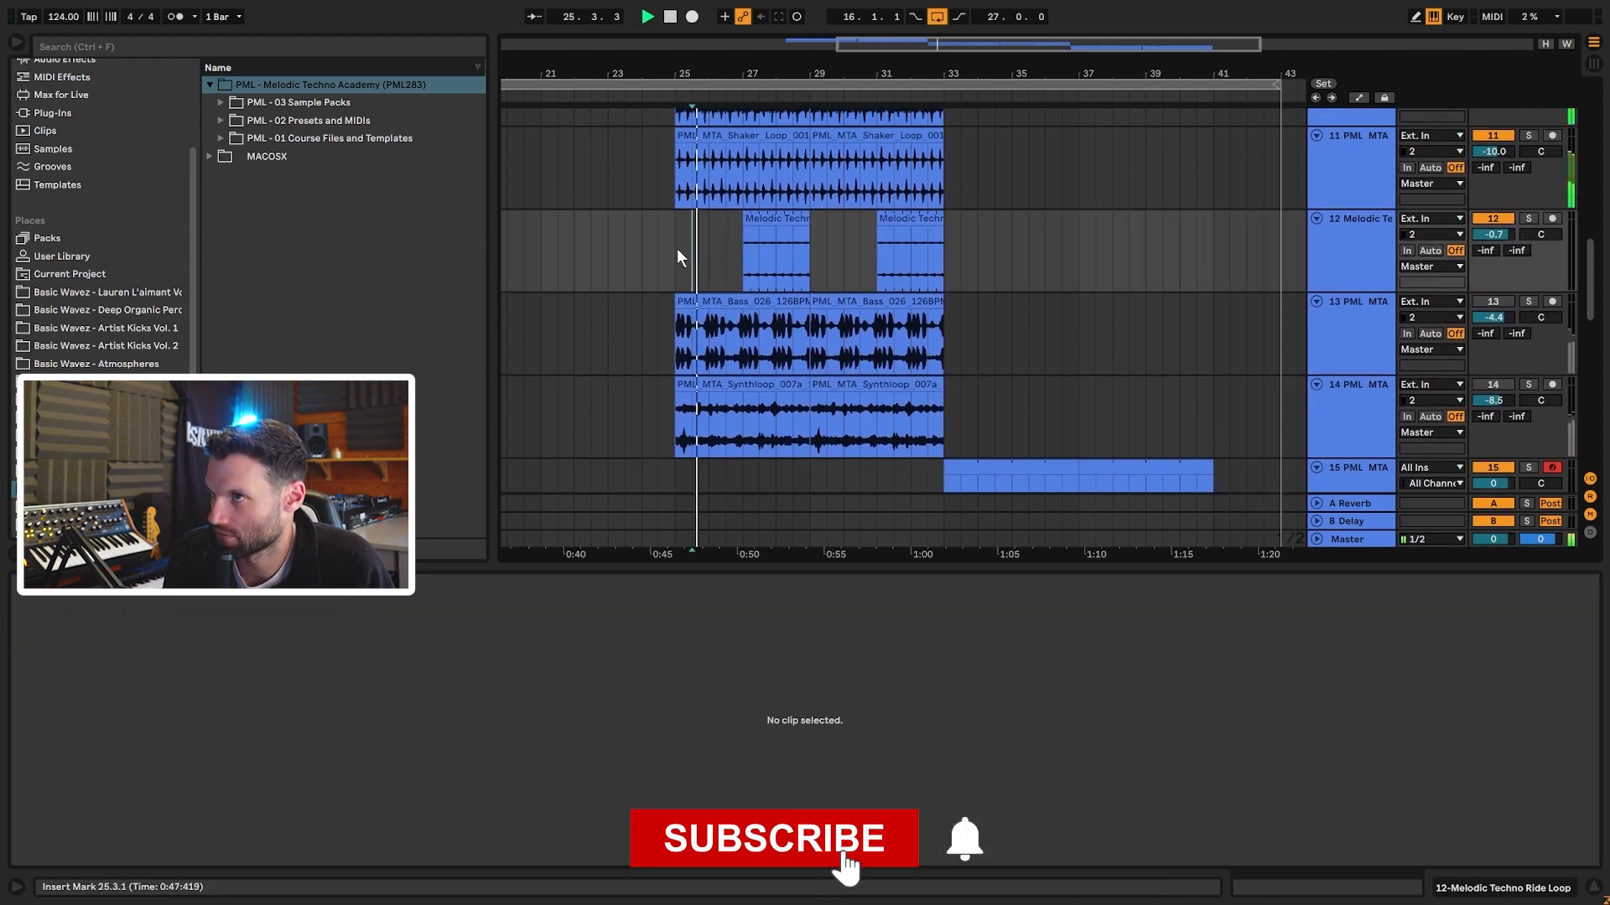
scroll(979, 305, up, 5)
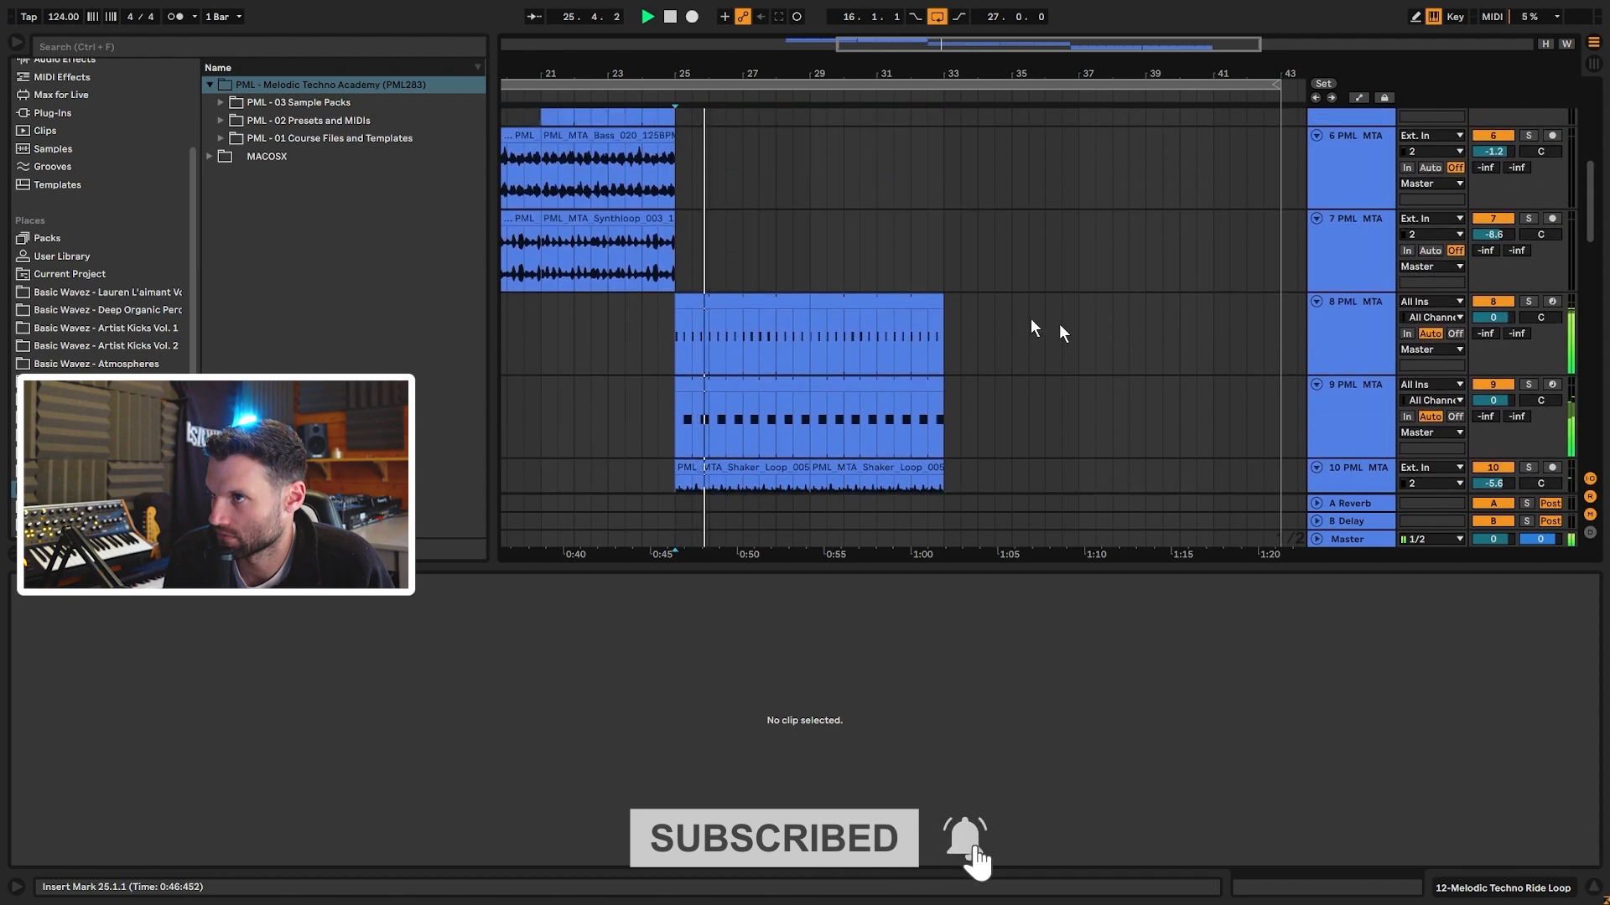
scroll(870, 298, up, 1)
key(space)
- Show the longtail kick's devices on track 8, and audition bass track 13 in solo from bar 25
click(1342, 259)
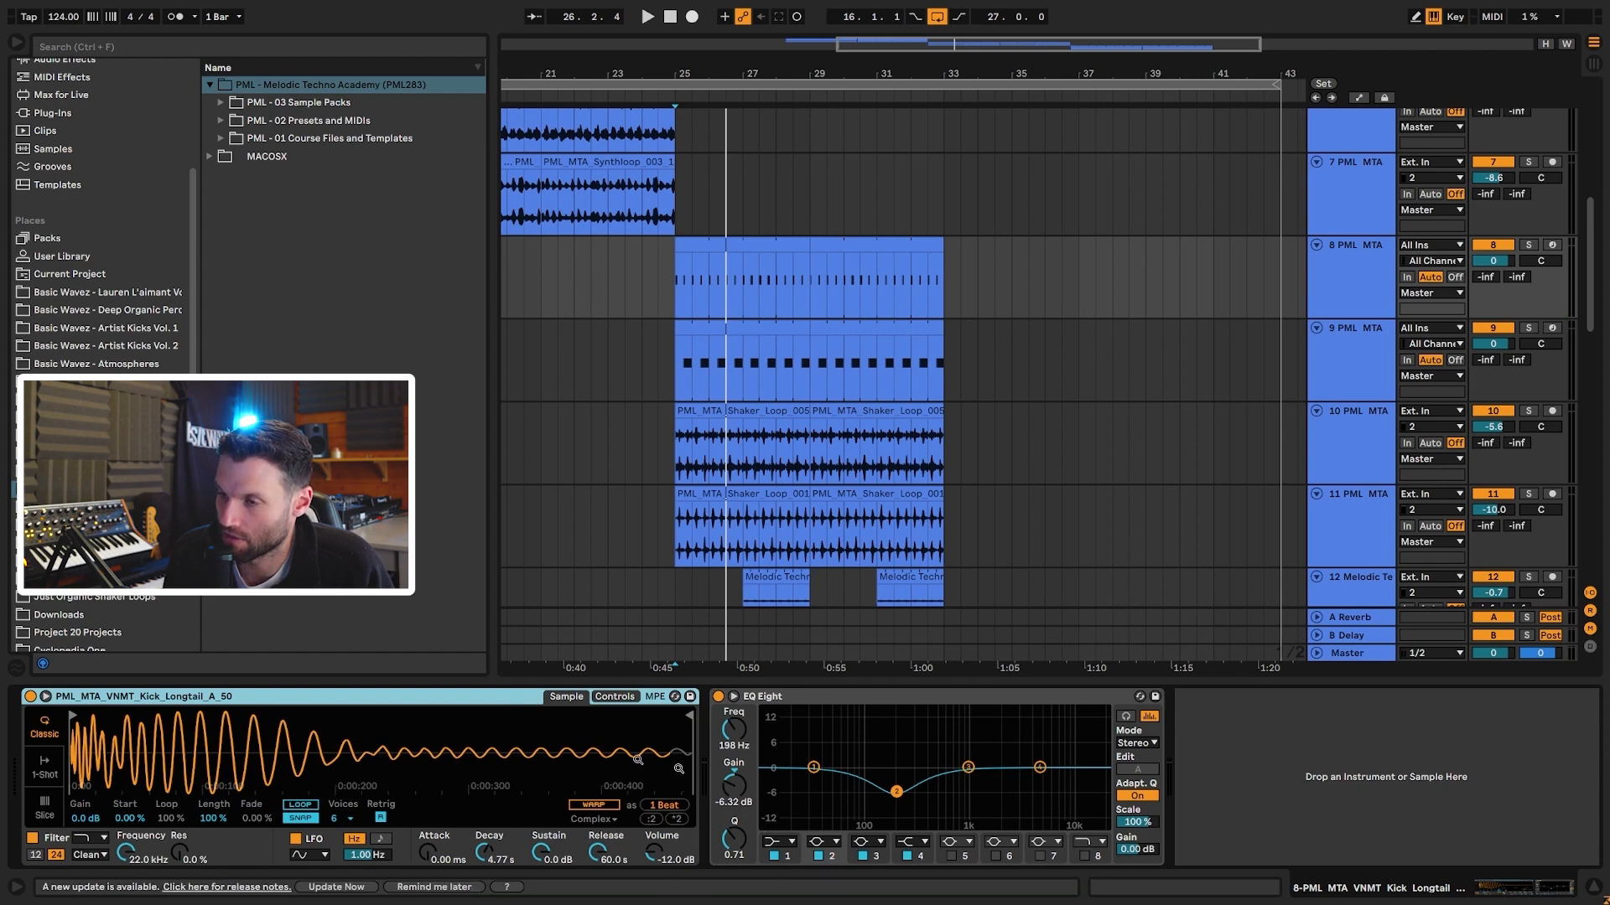
scroll(942, 335, down, 6)
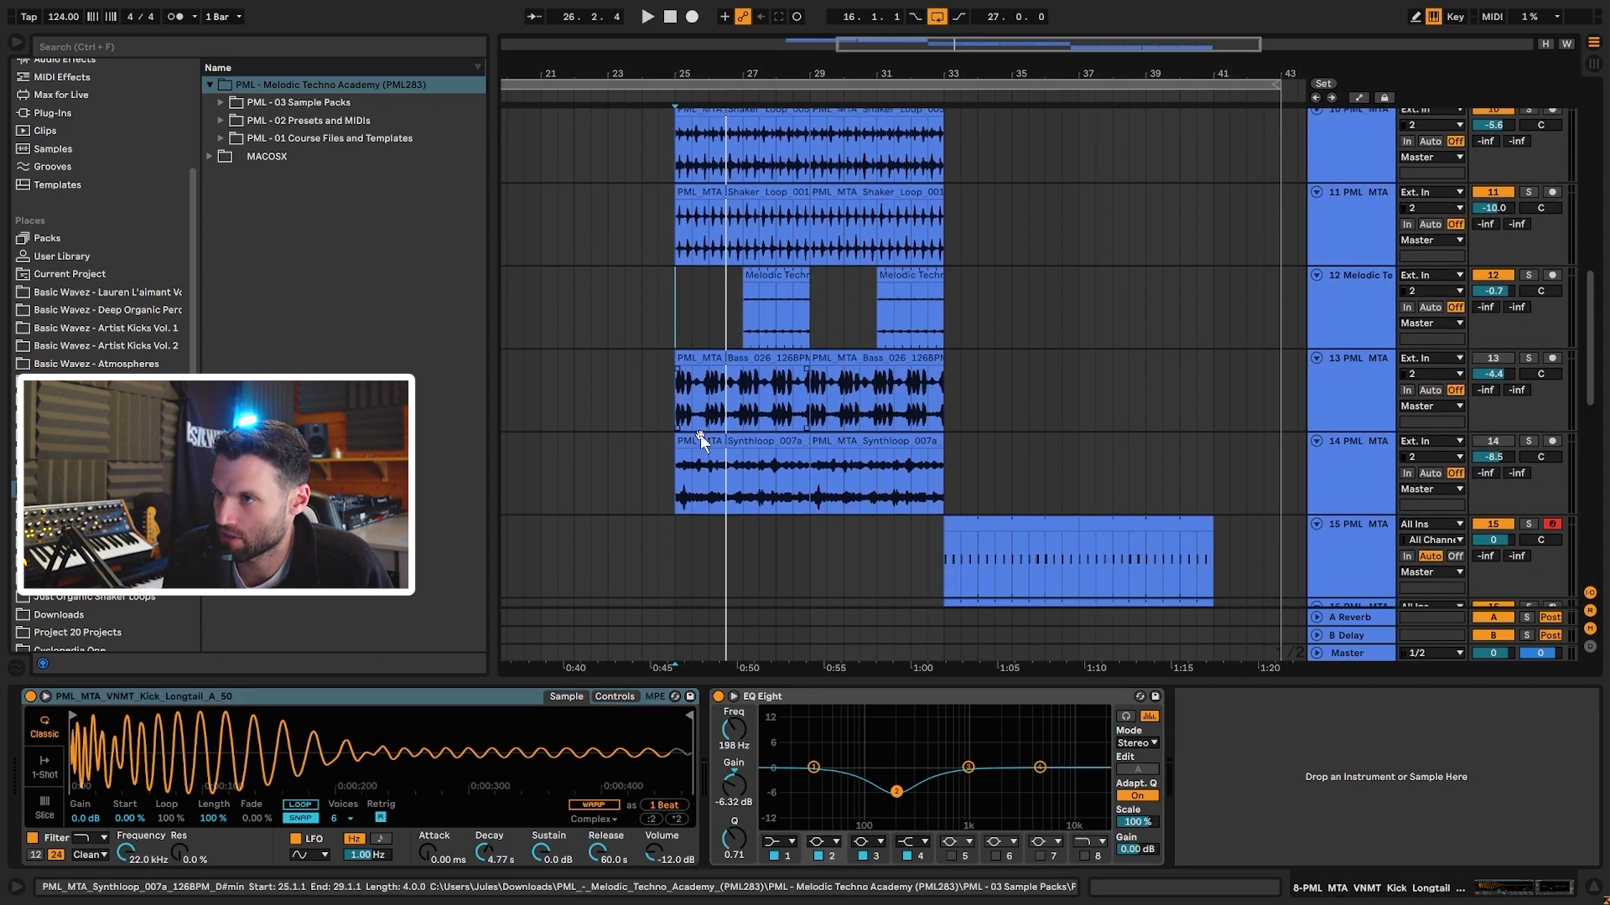
scroll(709, 485, up, 2)
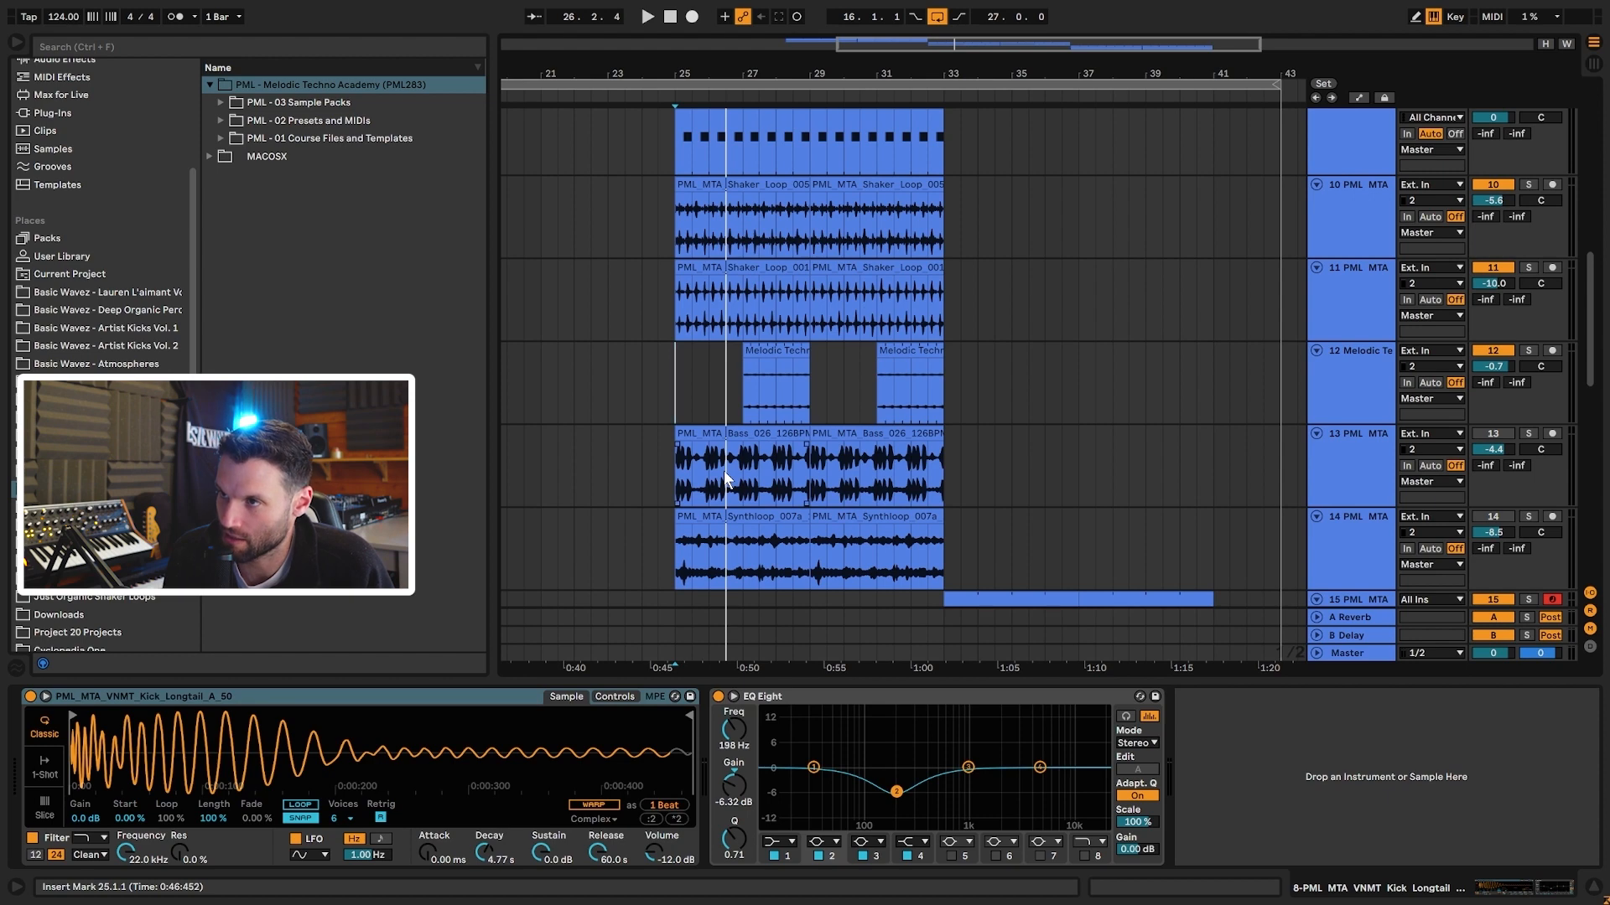
click(1529, 434)
key(space)
click(1528, 433)
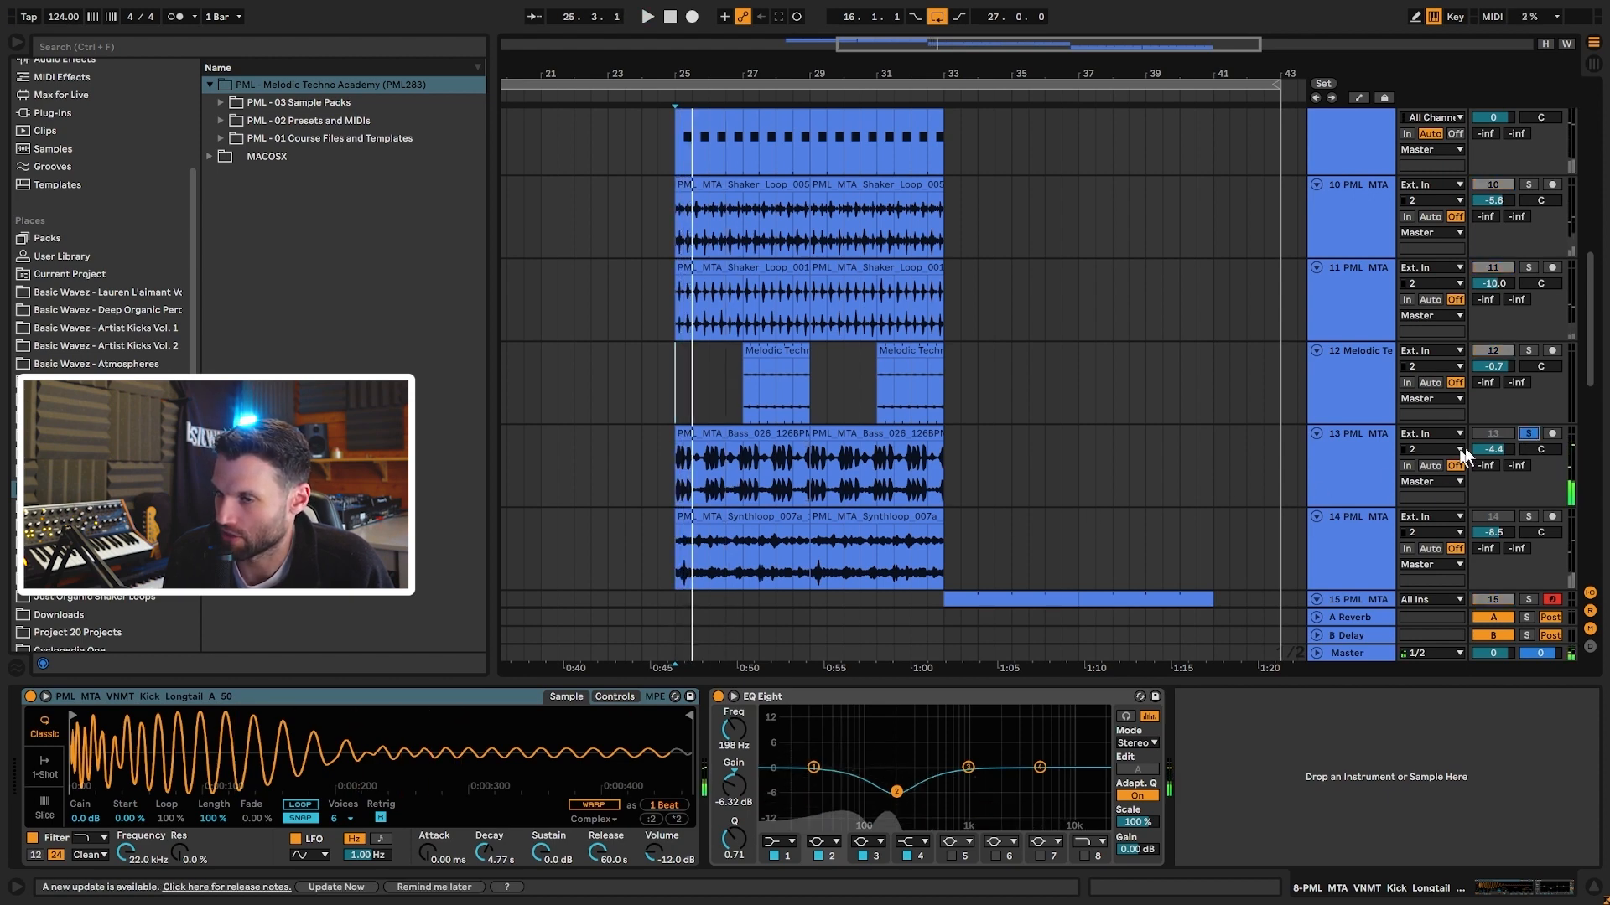
- Solo the kick on track 8 and compare it with EQ Eight off and on while playing from bar 25
scroll(1477, 461, up, 5)
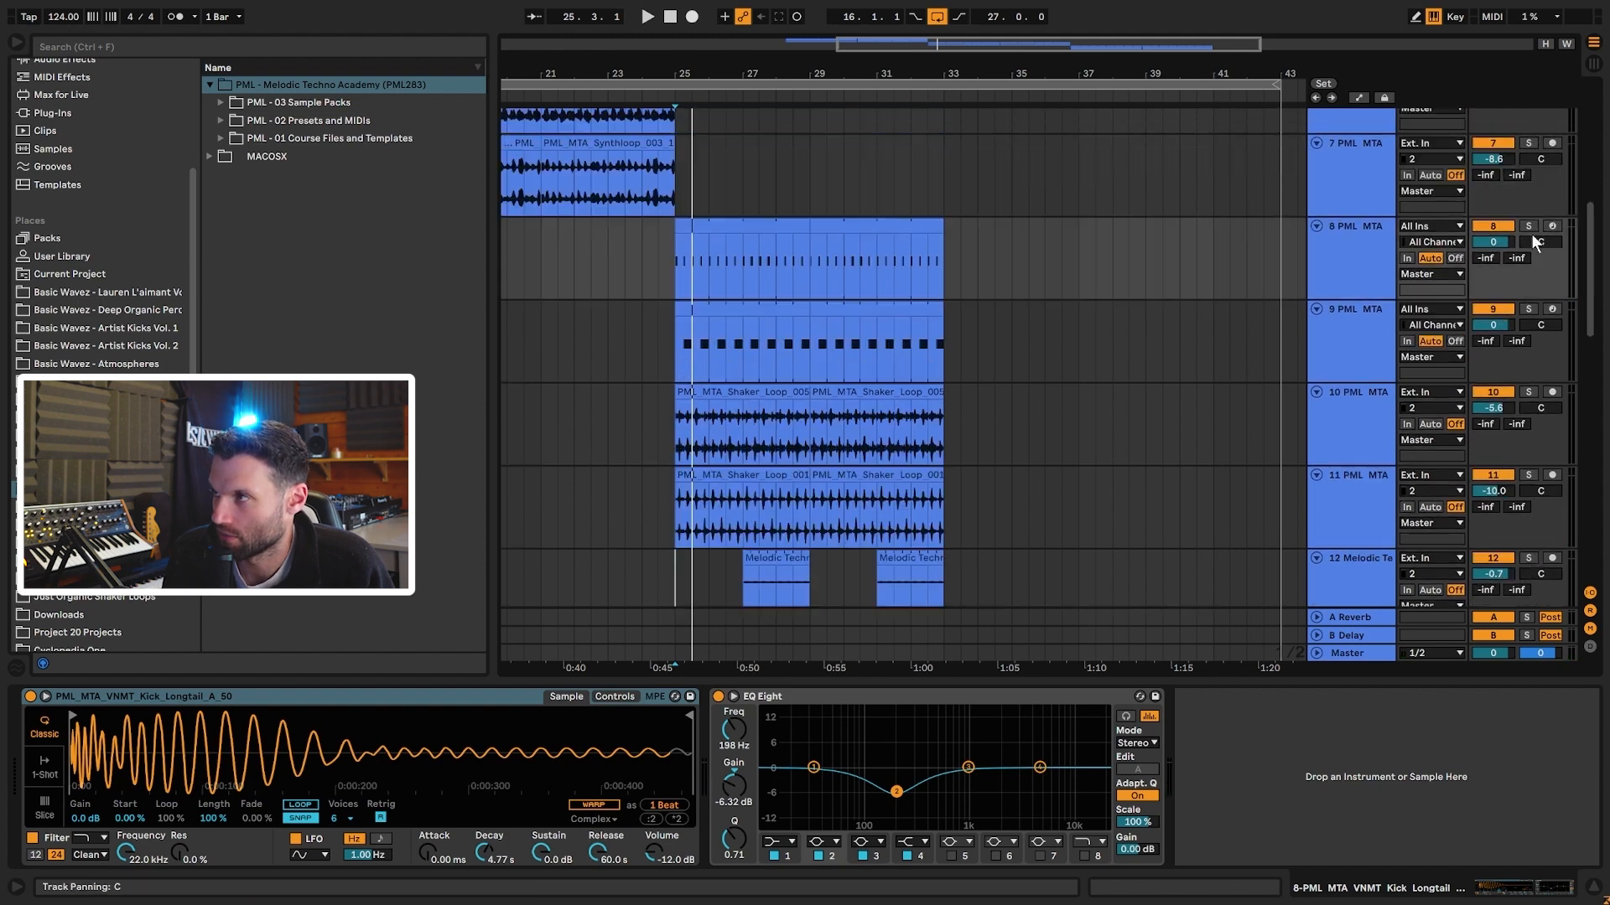
click(1527, 227)
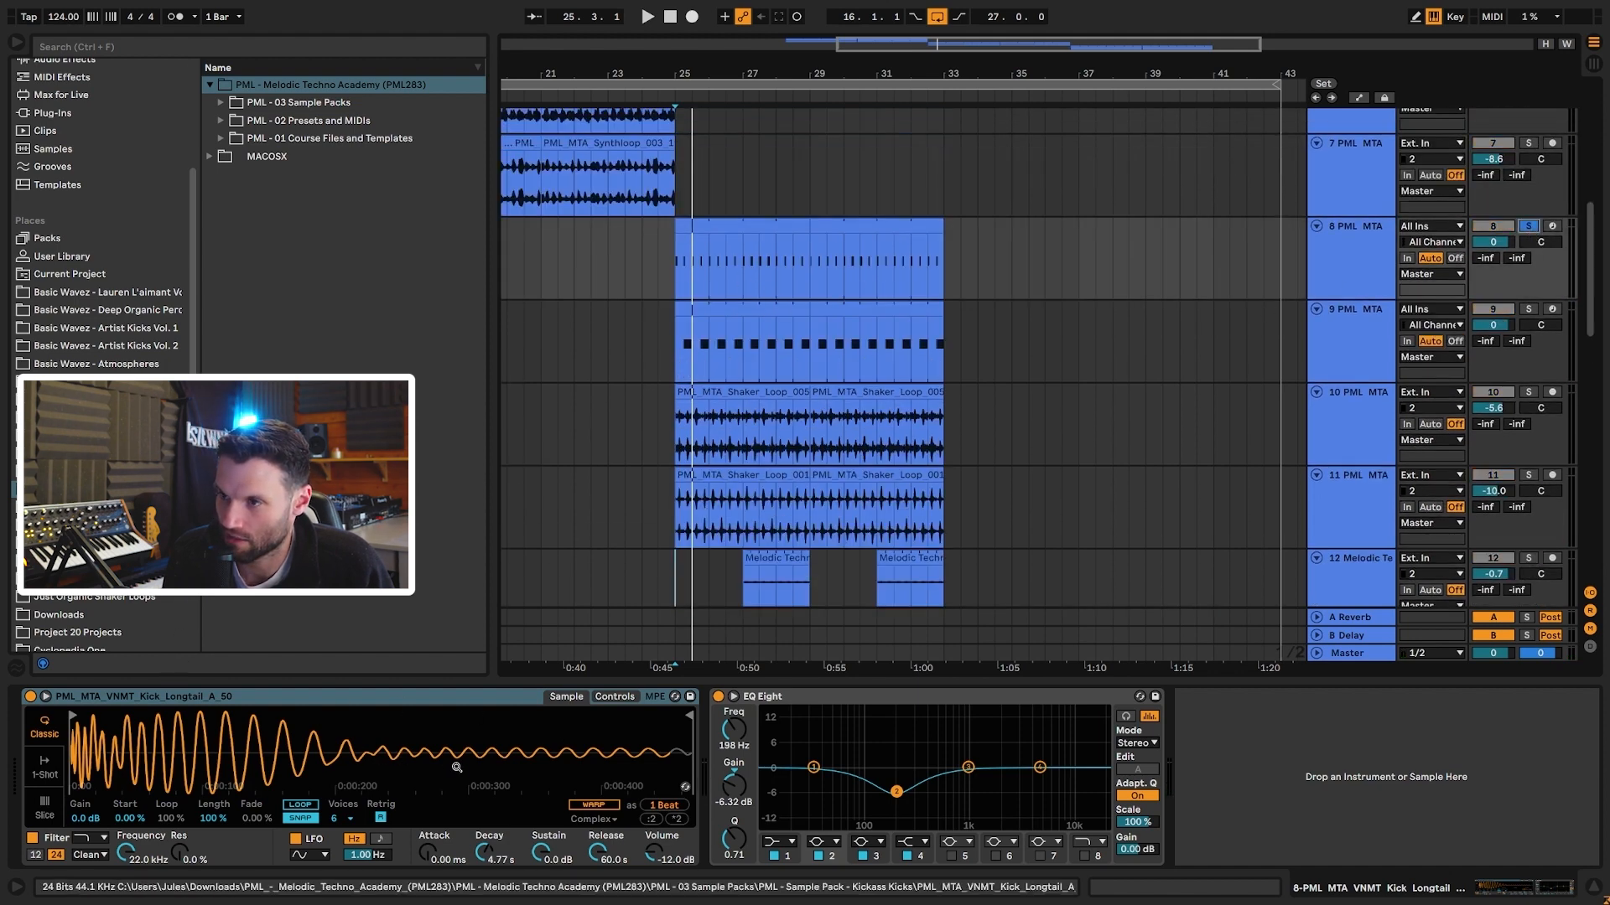
click(614, 696)
click(560, 696)
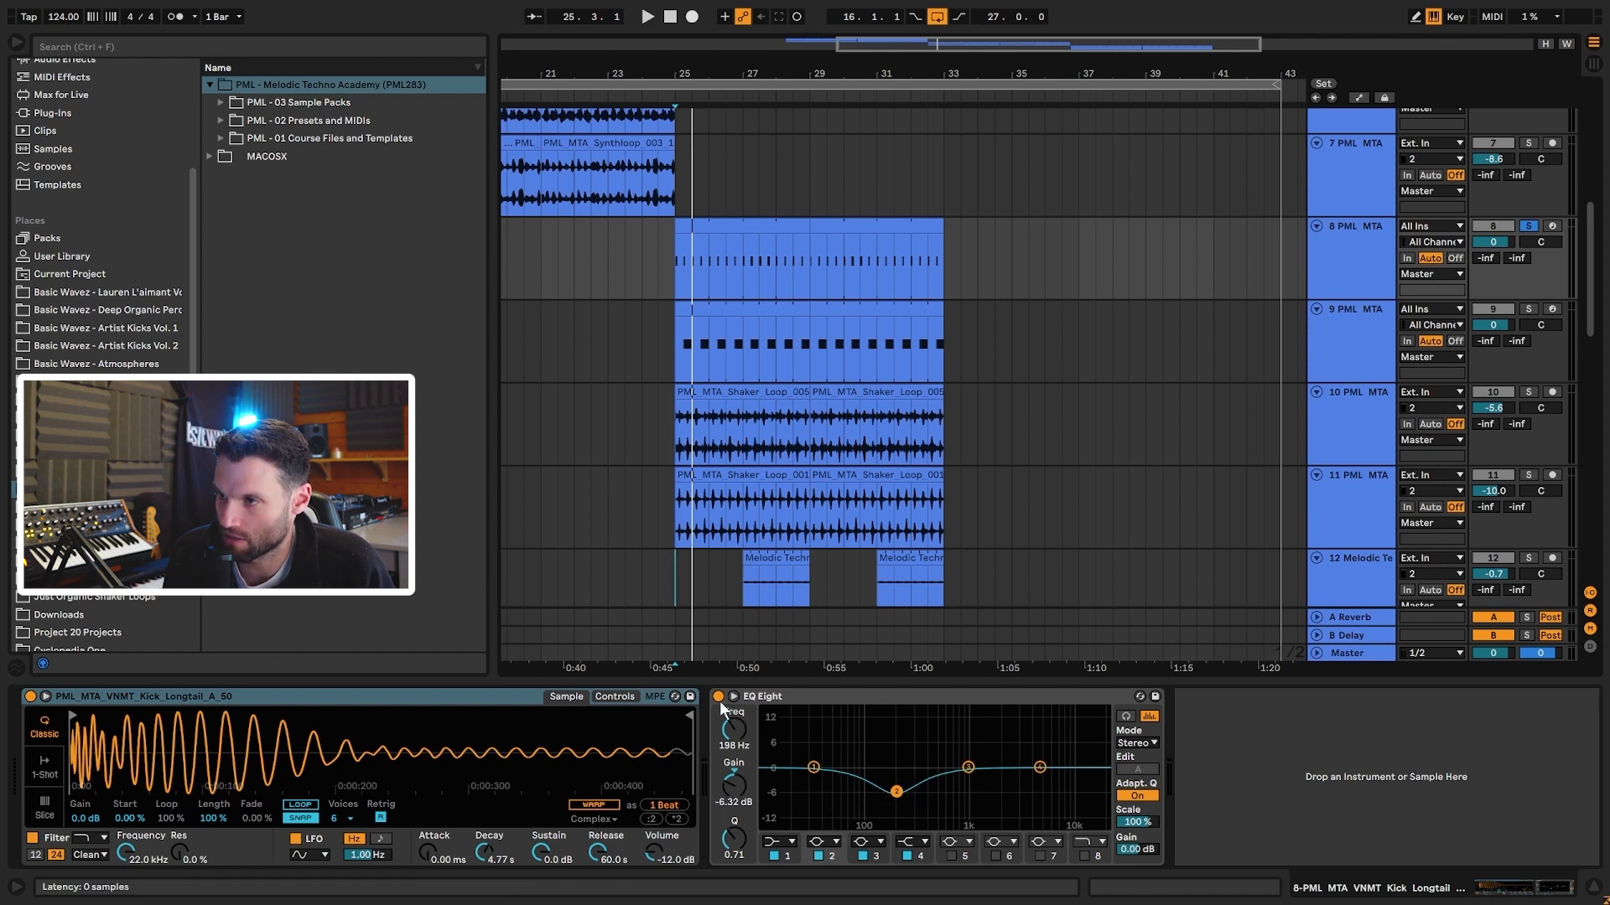
click(719, 697)
key(space)
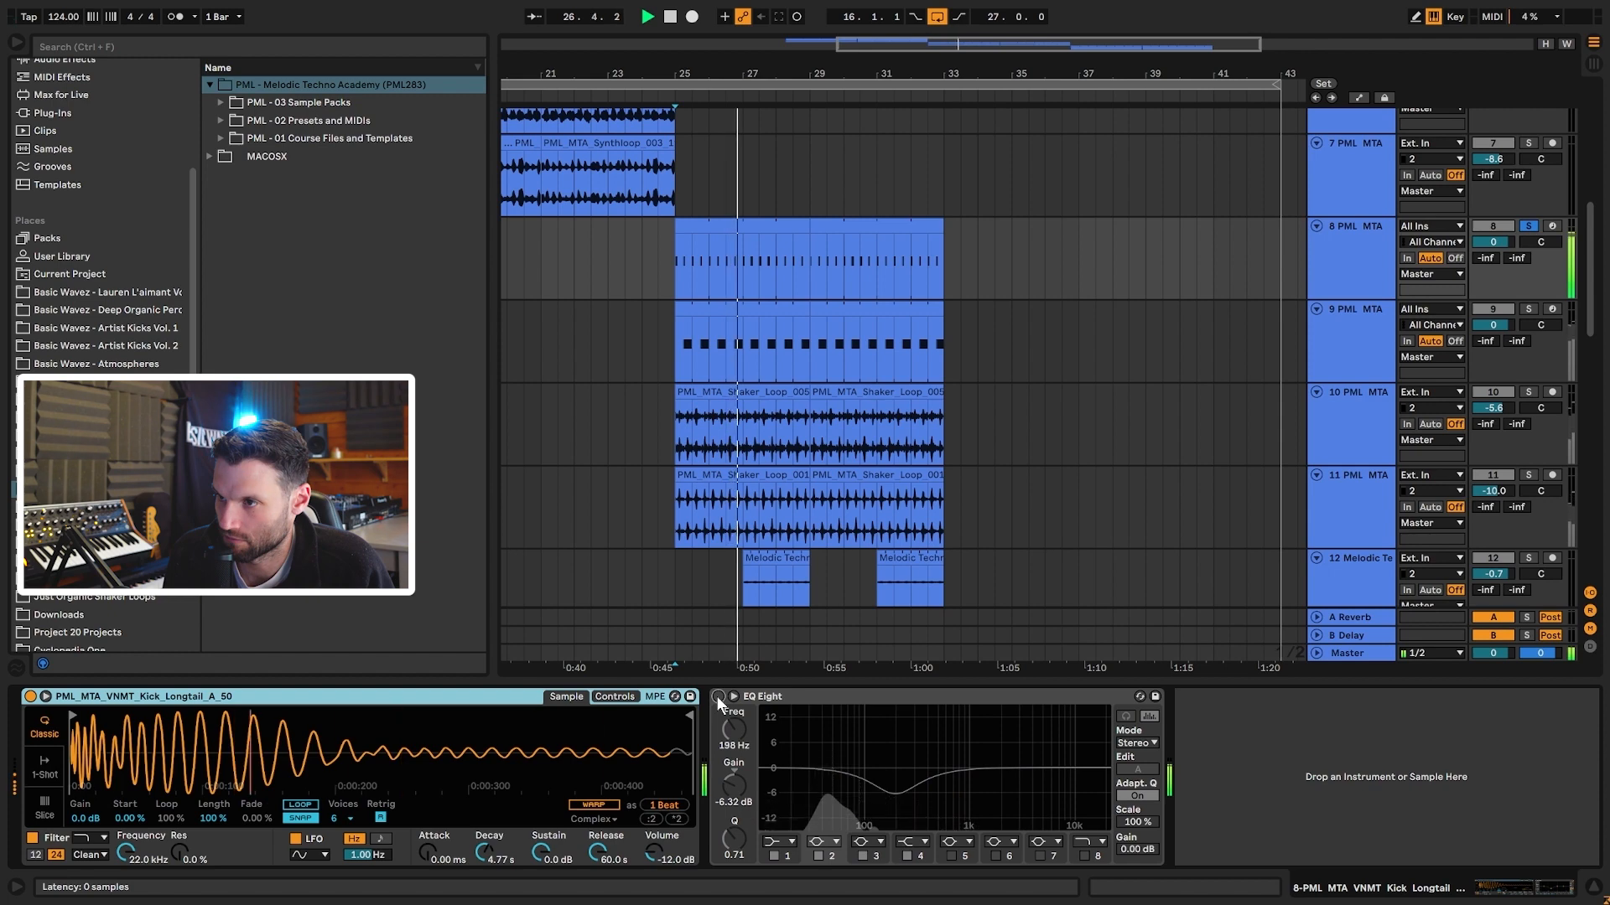
click(717, 697)
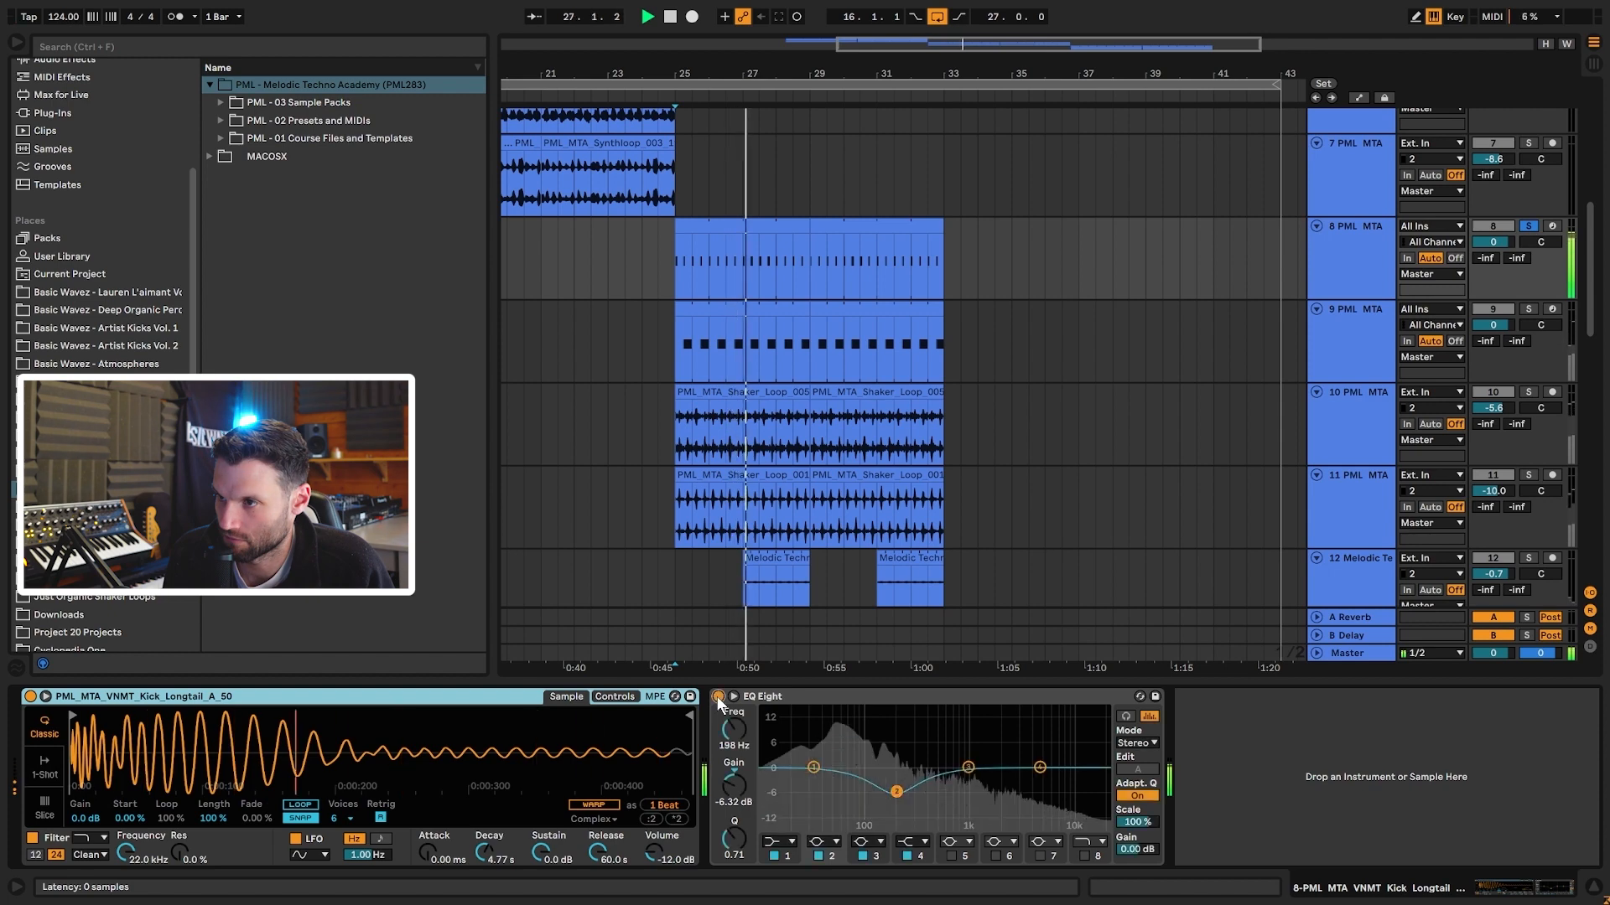
- Audition the longtail kick with decay at 600 ms and release at 50 ms, comparing it against a 60 s release
click(600, 854)
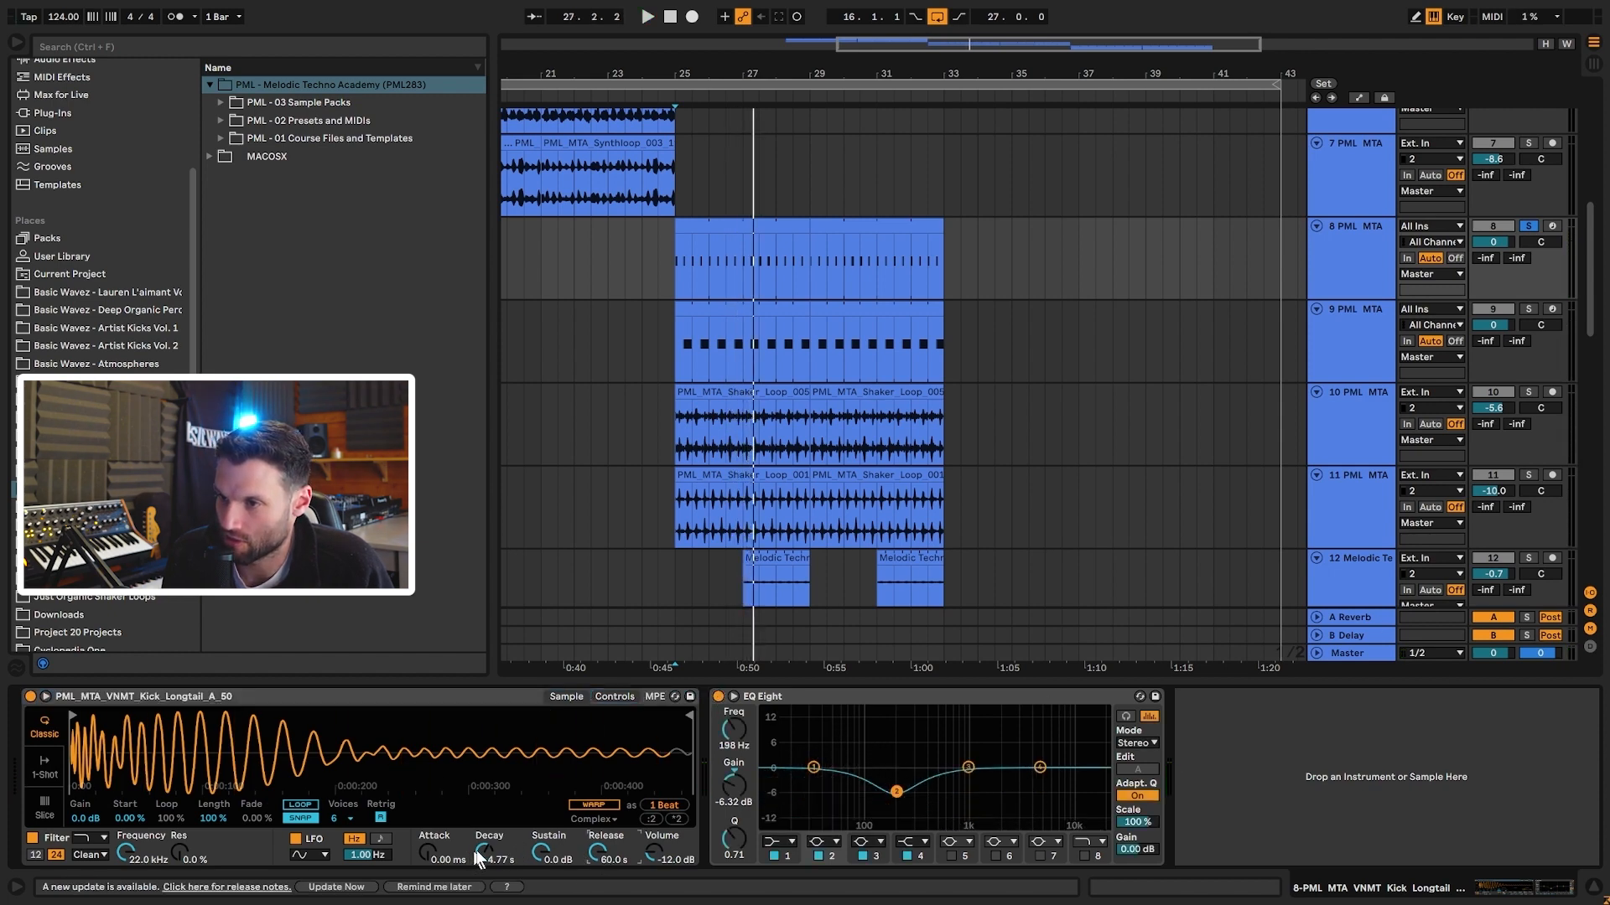
double_click(606, 853)
key(space)
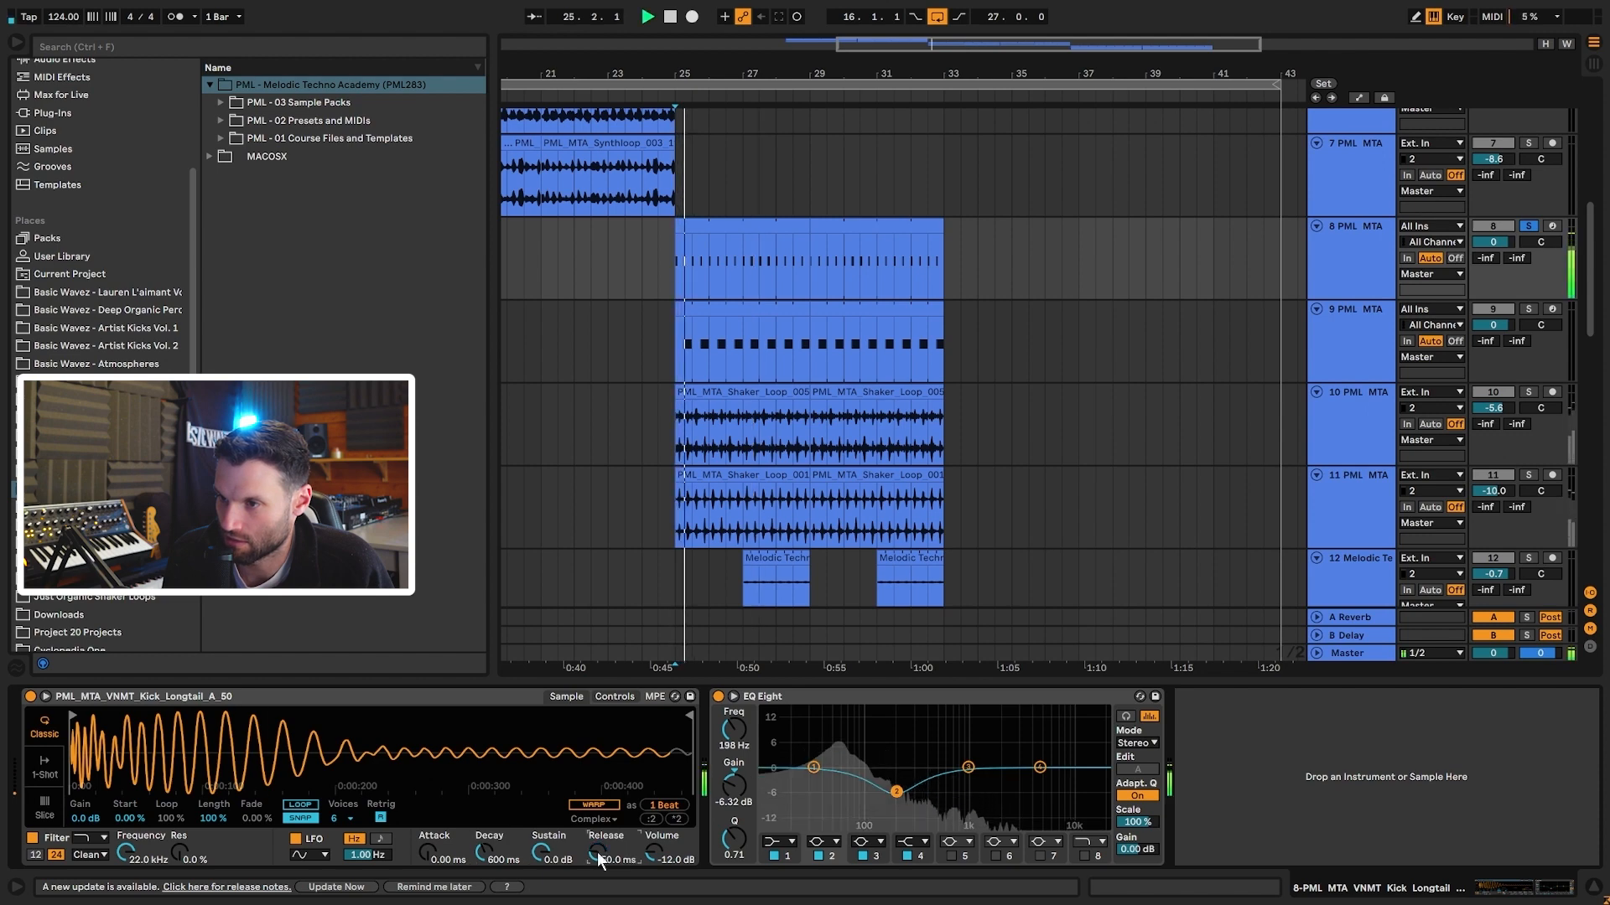
key(space)
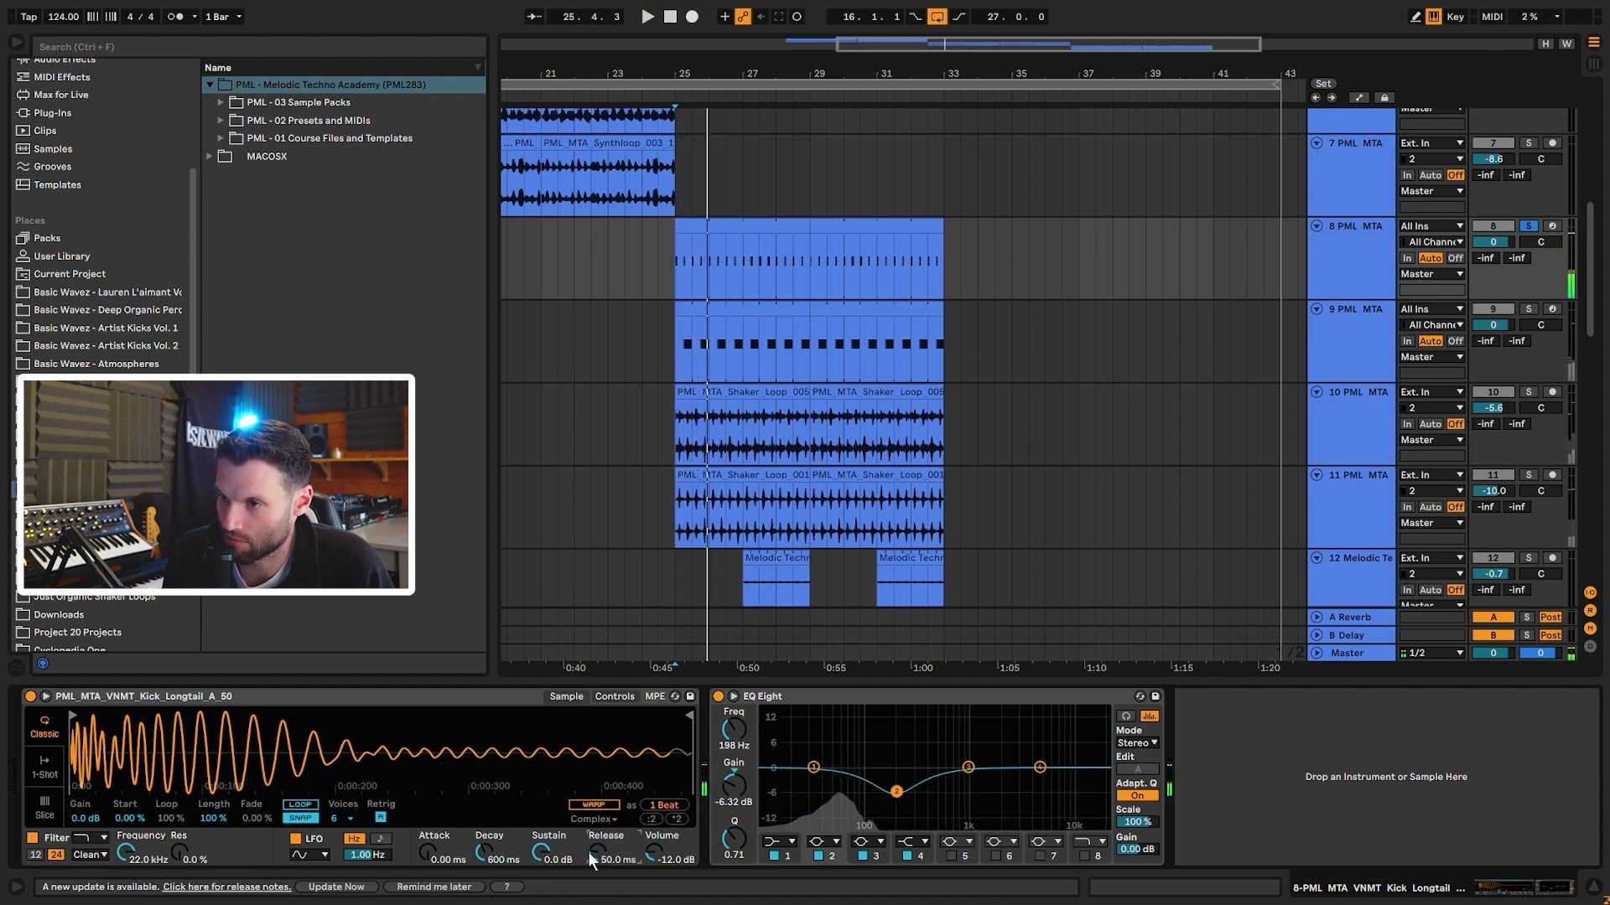
key(space)
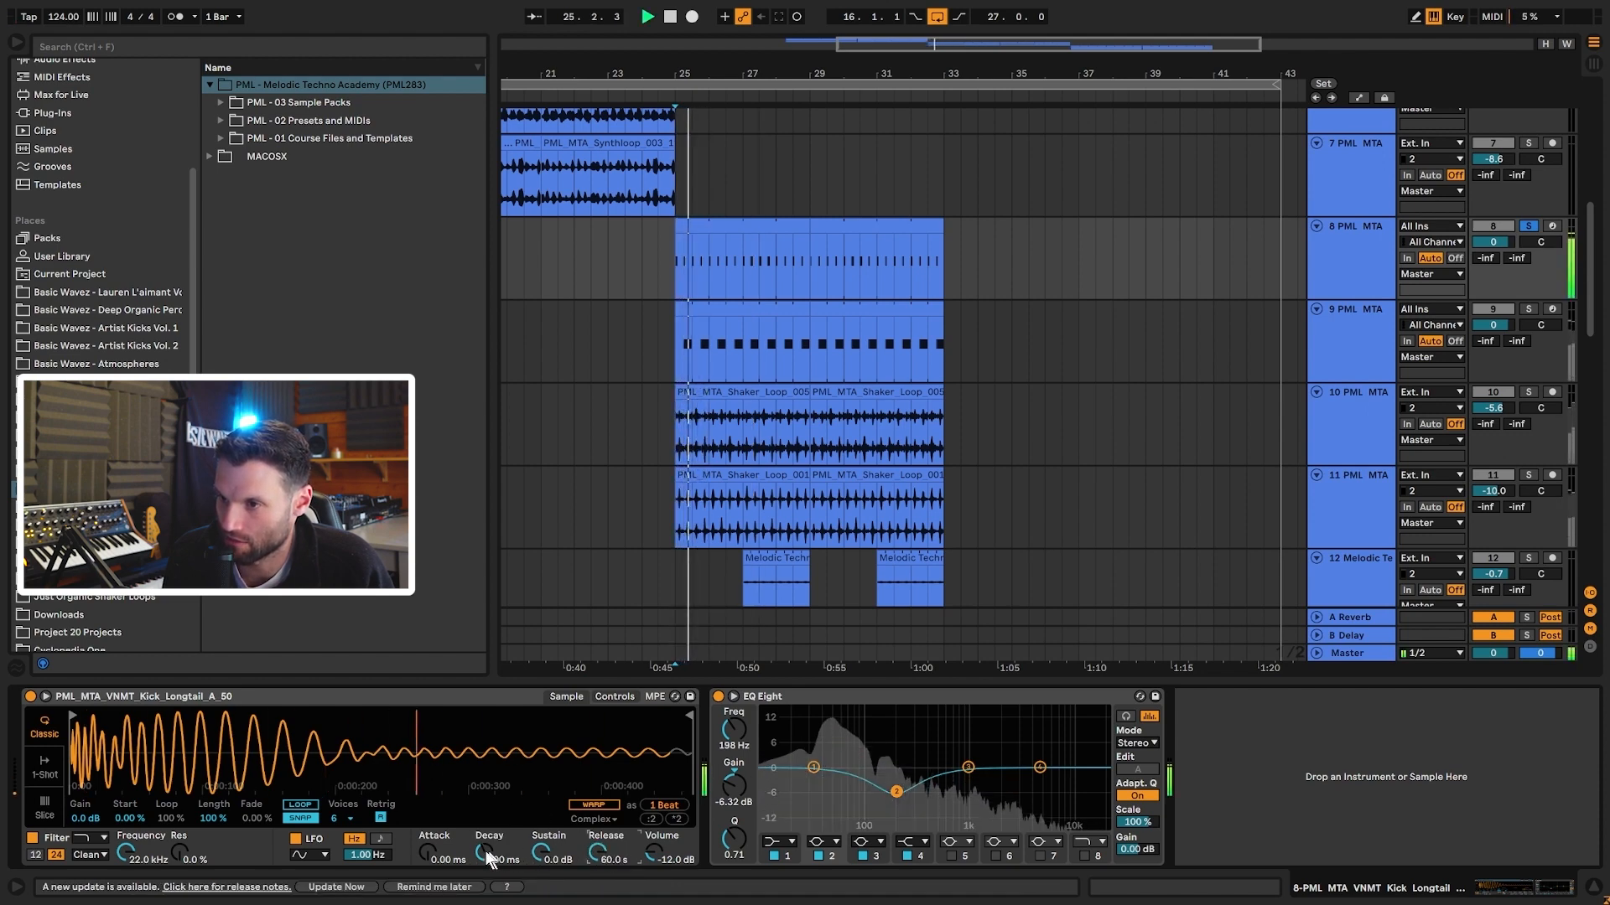
mouse_move(487, 854)
mouse_down()
mouse_move(486, 796)
mouse_move(486, 855)
mouse_up()
key(space)
- Play clap track 9 together with the soloed kick from bar 25, and open the clap's MIDI clip
click(1381, 318)
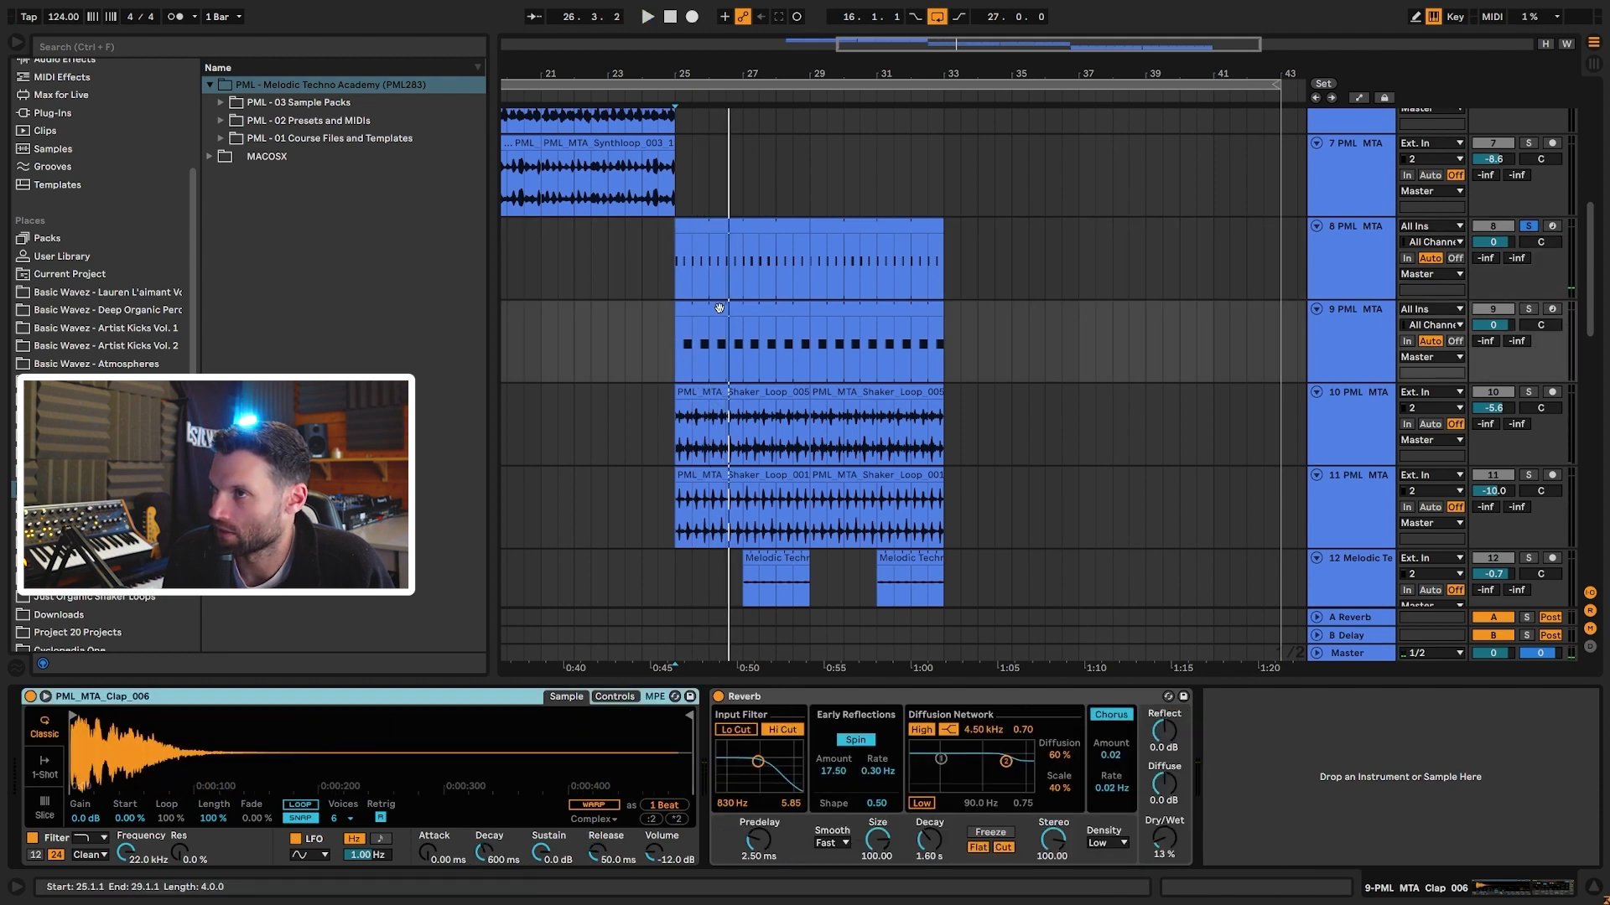
drag(678, 344, 810, 344)
key(space)
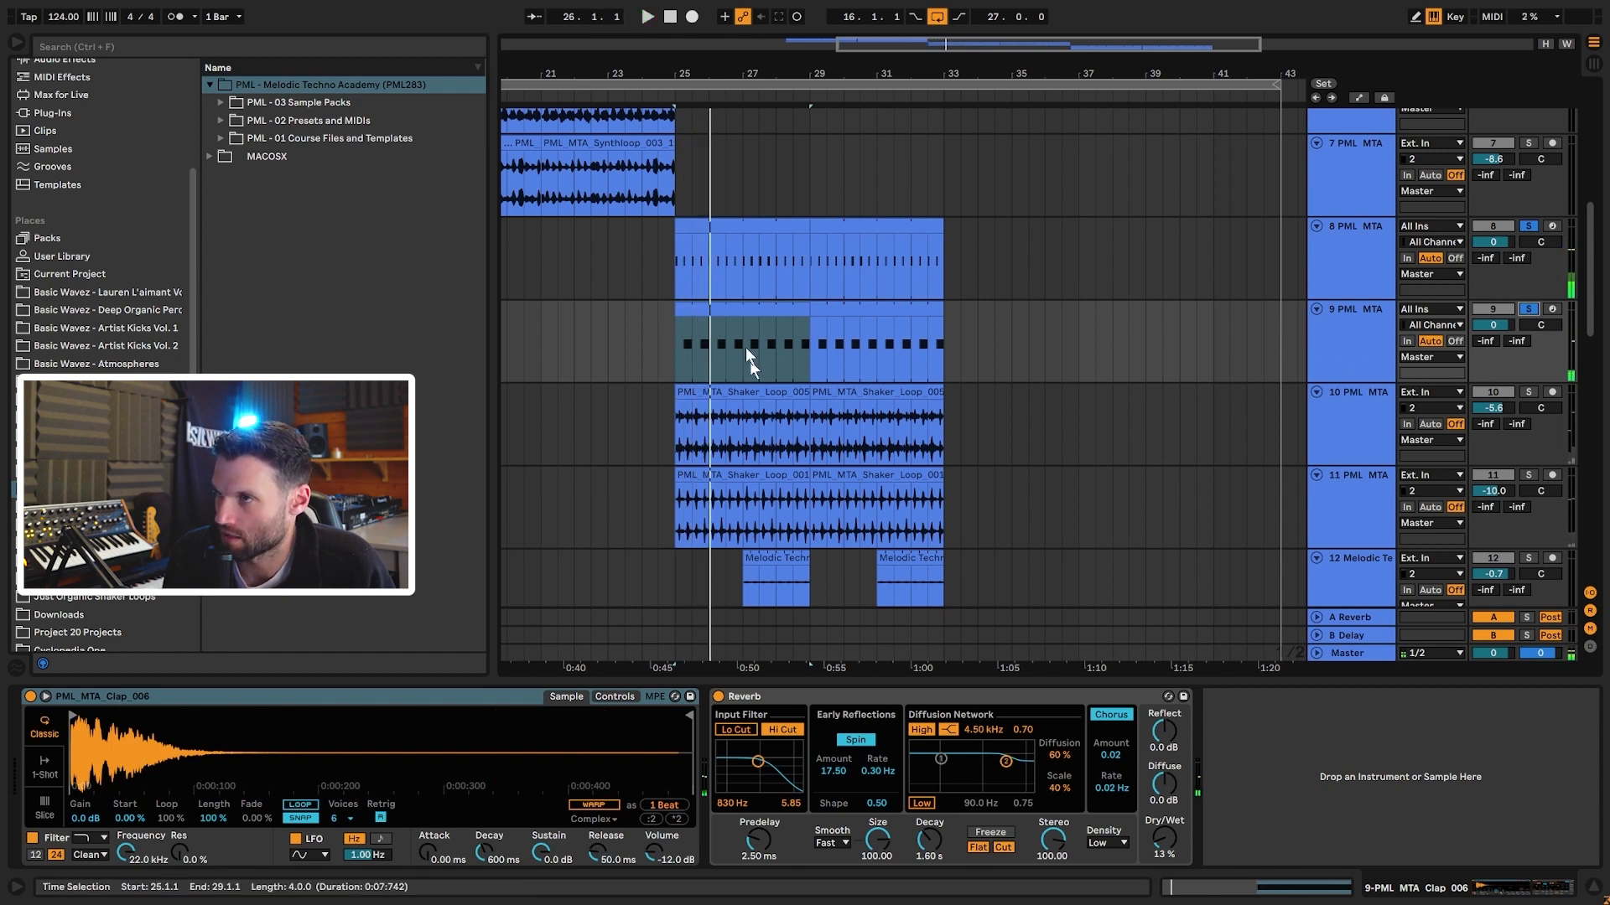
double_click(720, 312)
- Show the clap's devices and compare its Reverb off and on while playing the kick and clap
click(1354, 348)
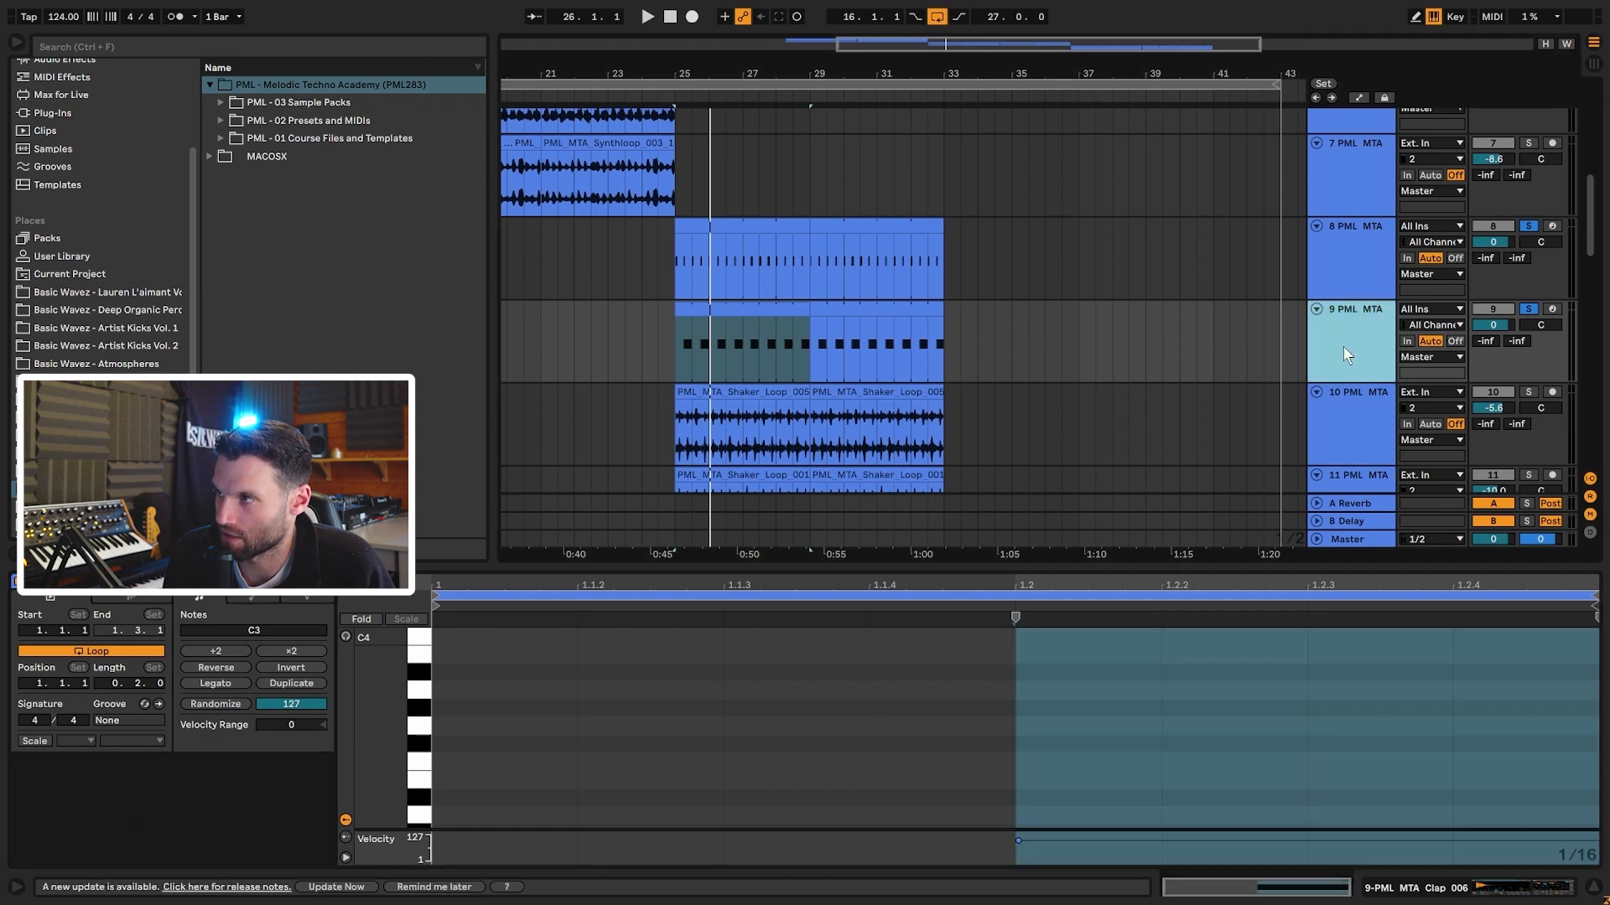
key(space)
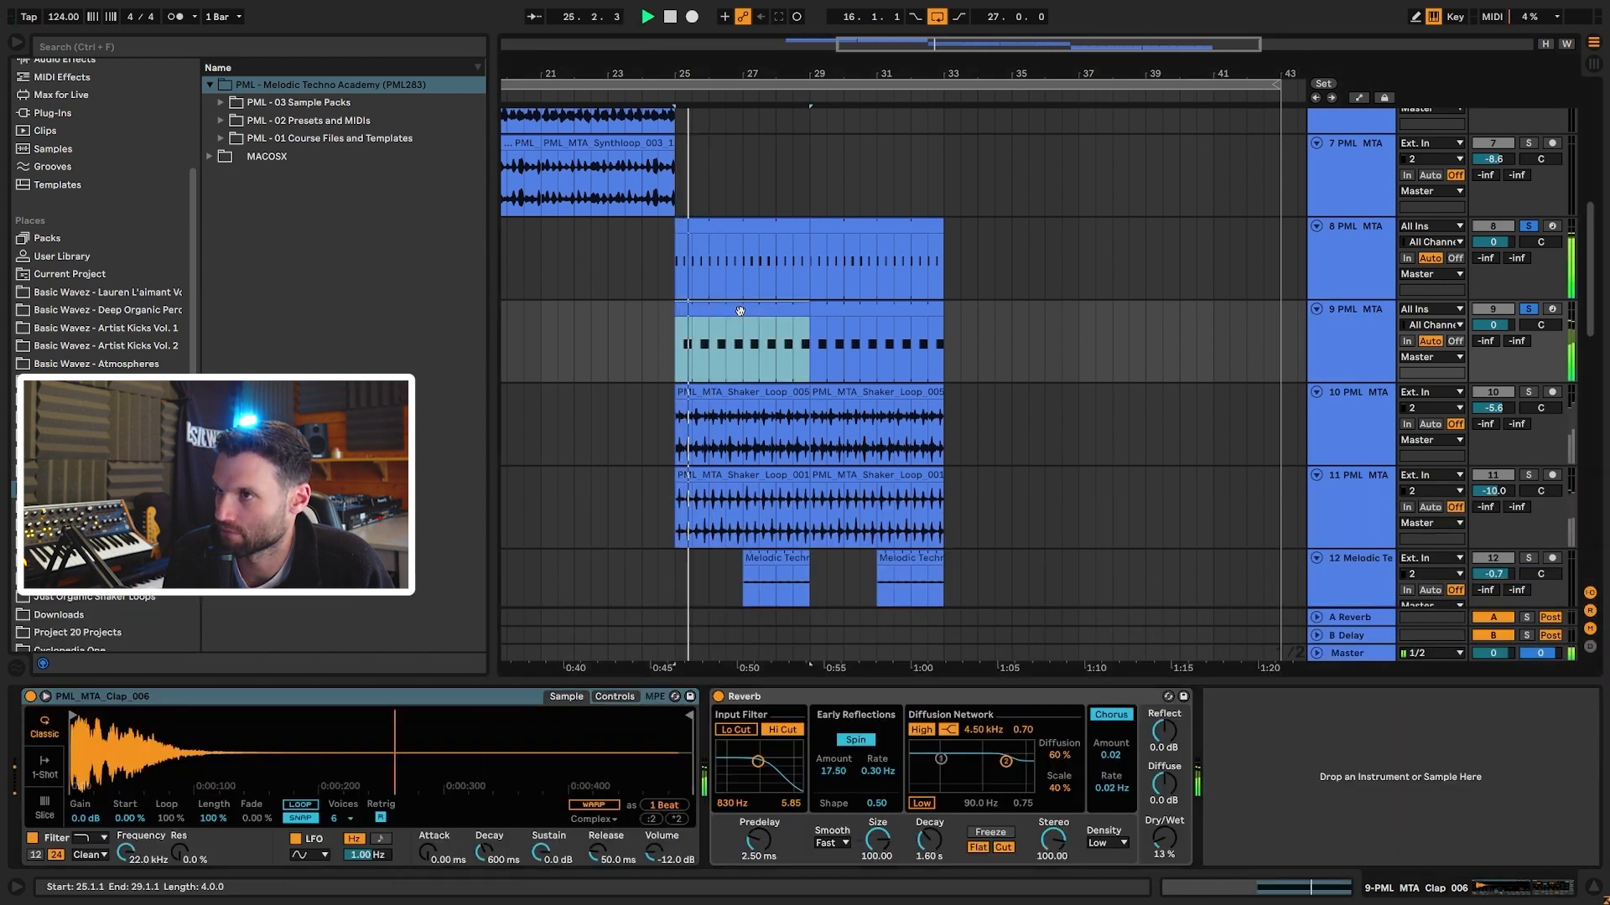
click(718, 696)
key(space)
click(717, 695)
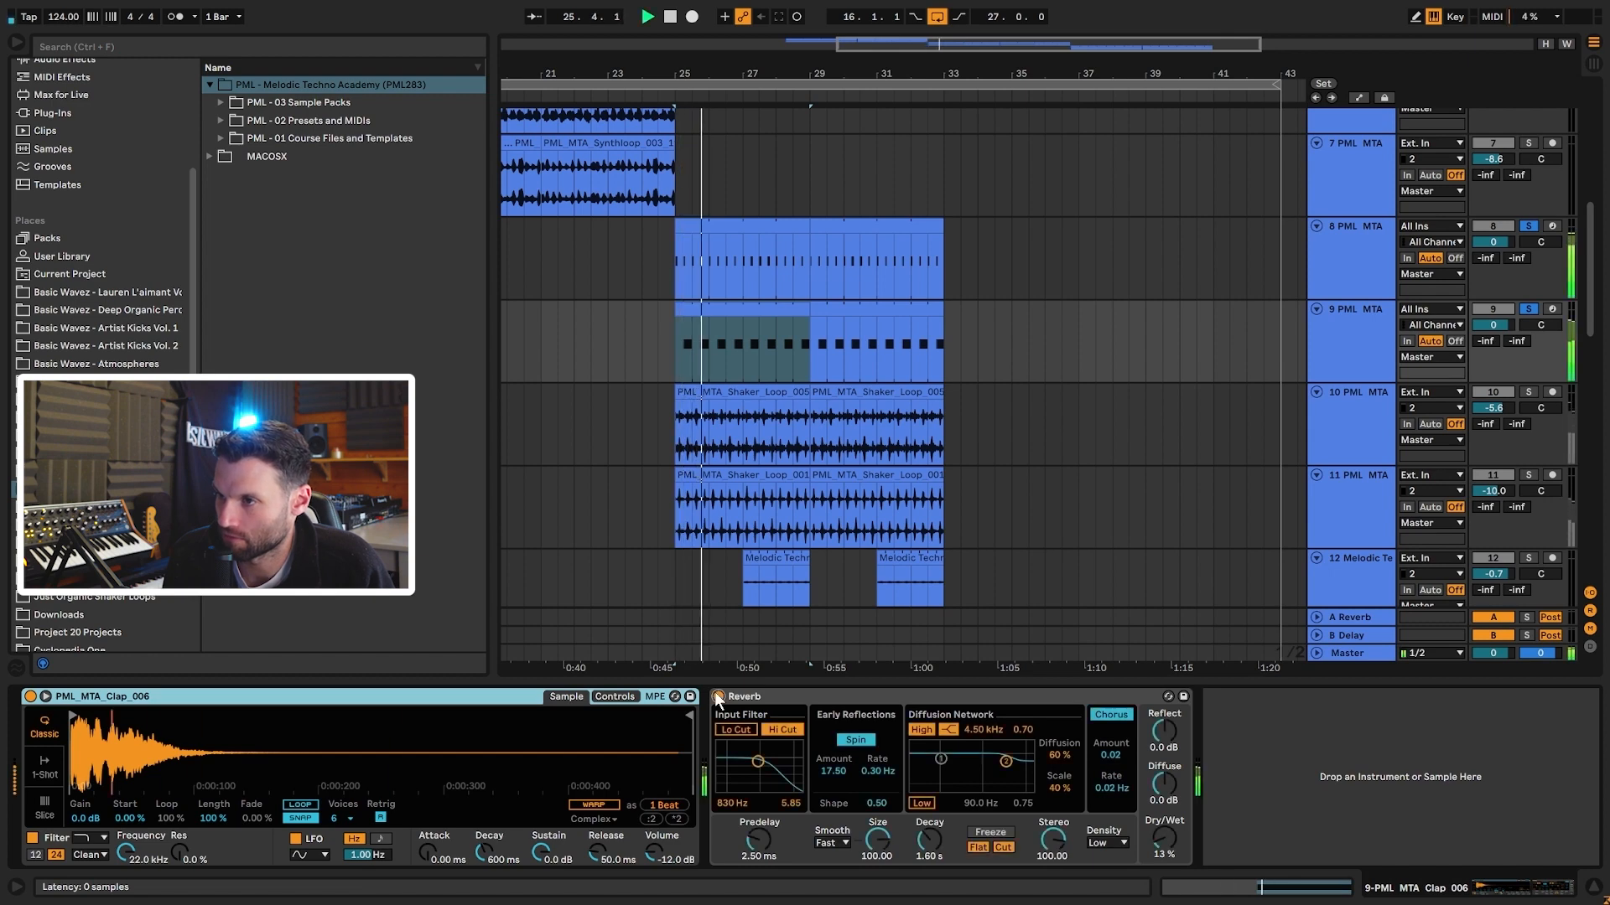
key(space)
- Reopen the clap's MIDI clip and check the C3 note's timing while playing from bar 25
double_click(797, 350)
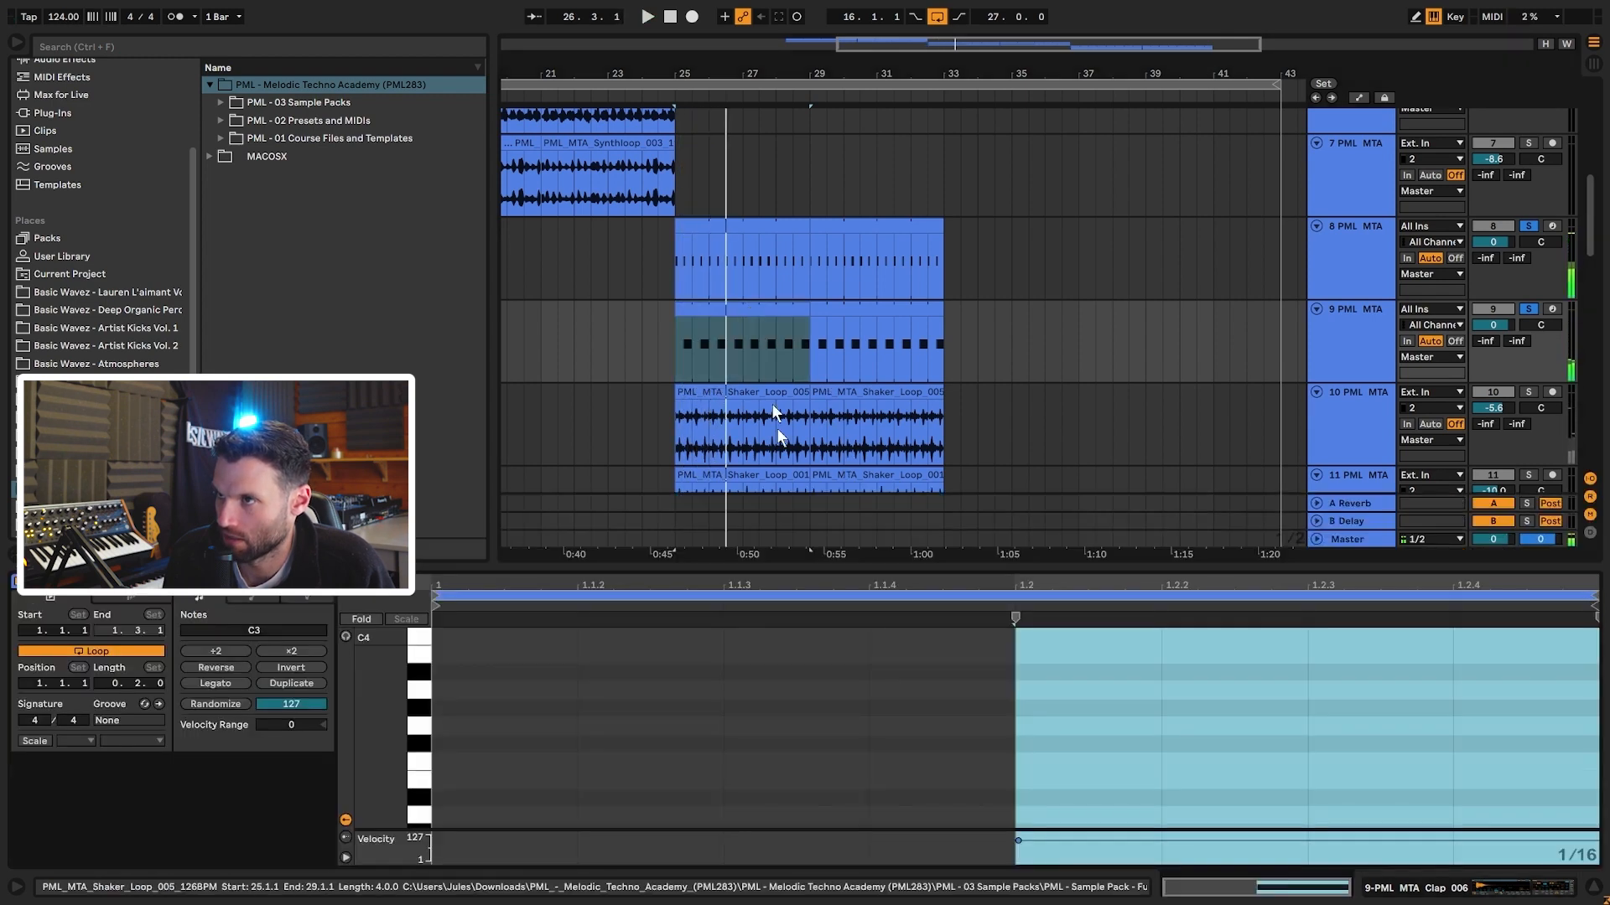
key(space)
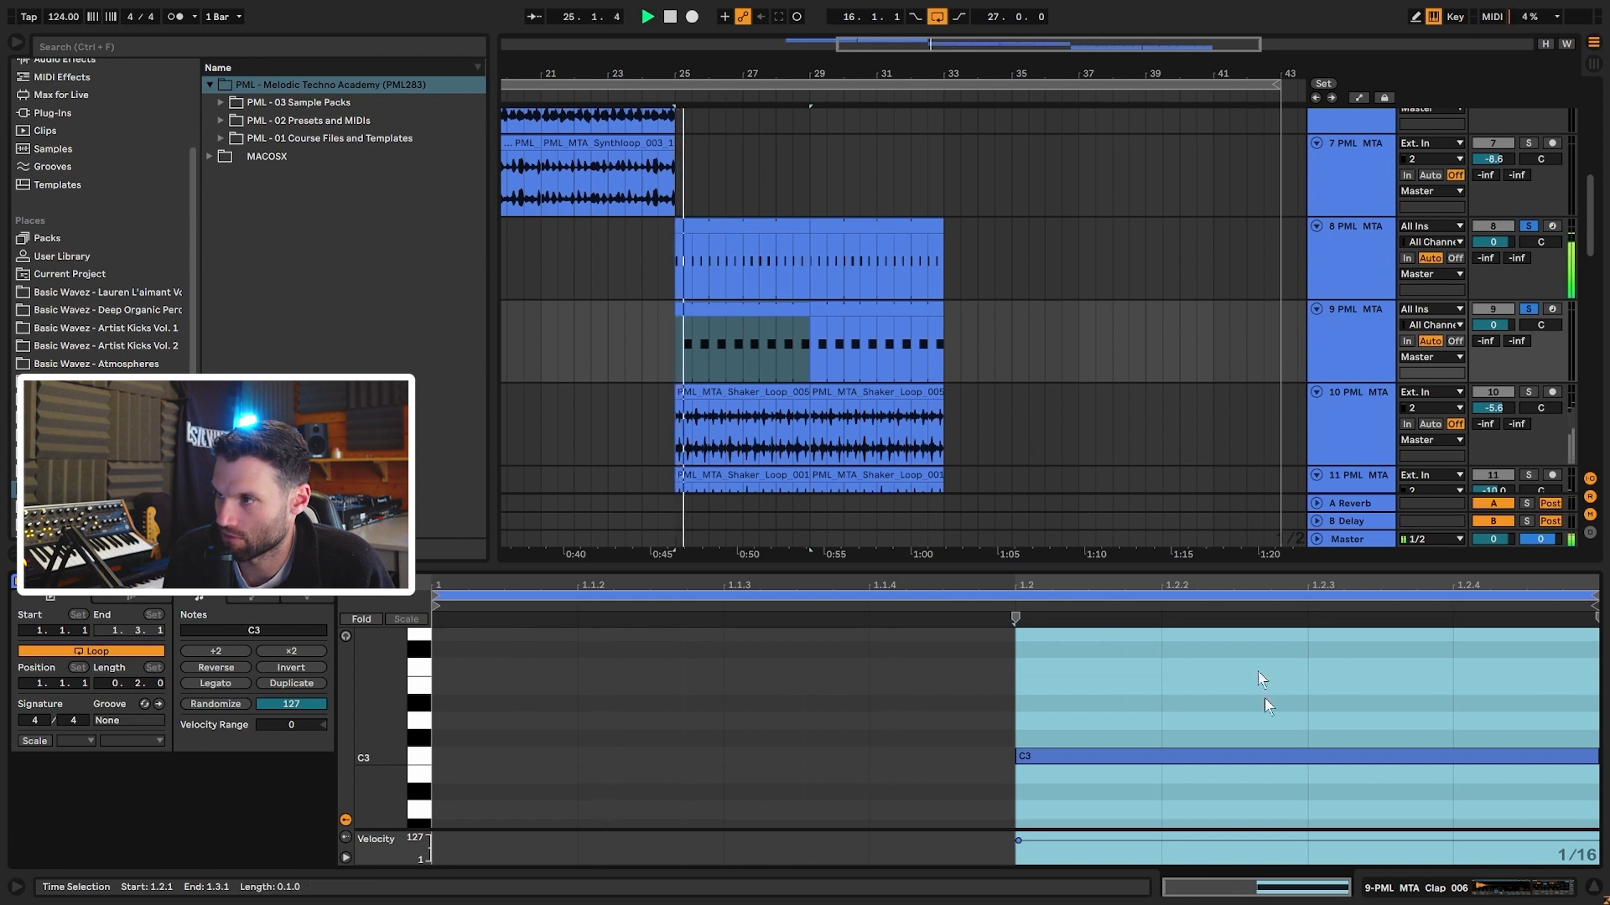
key(space)
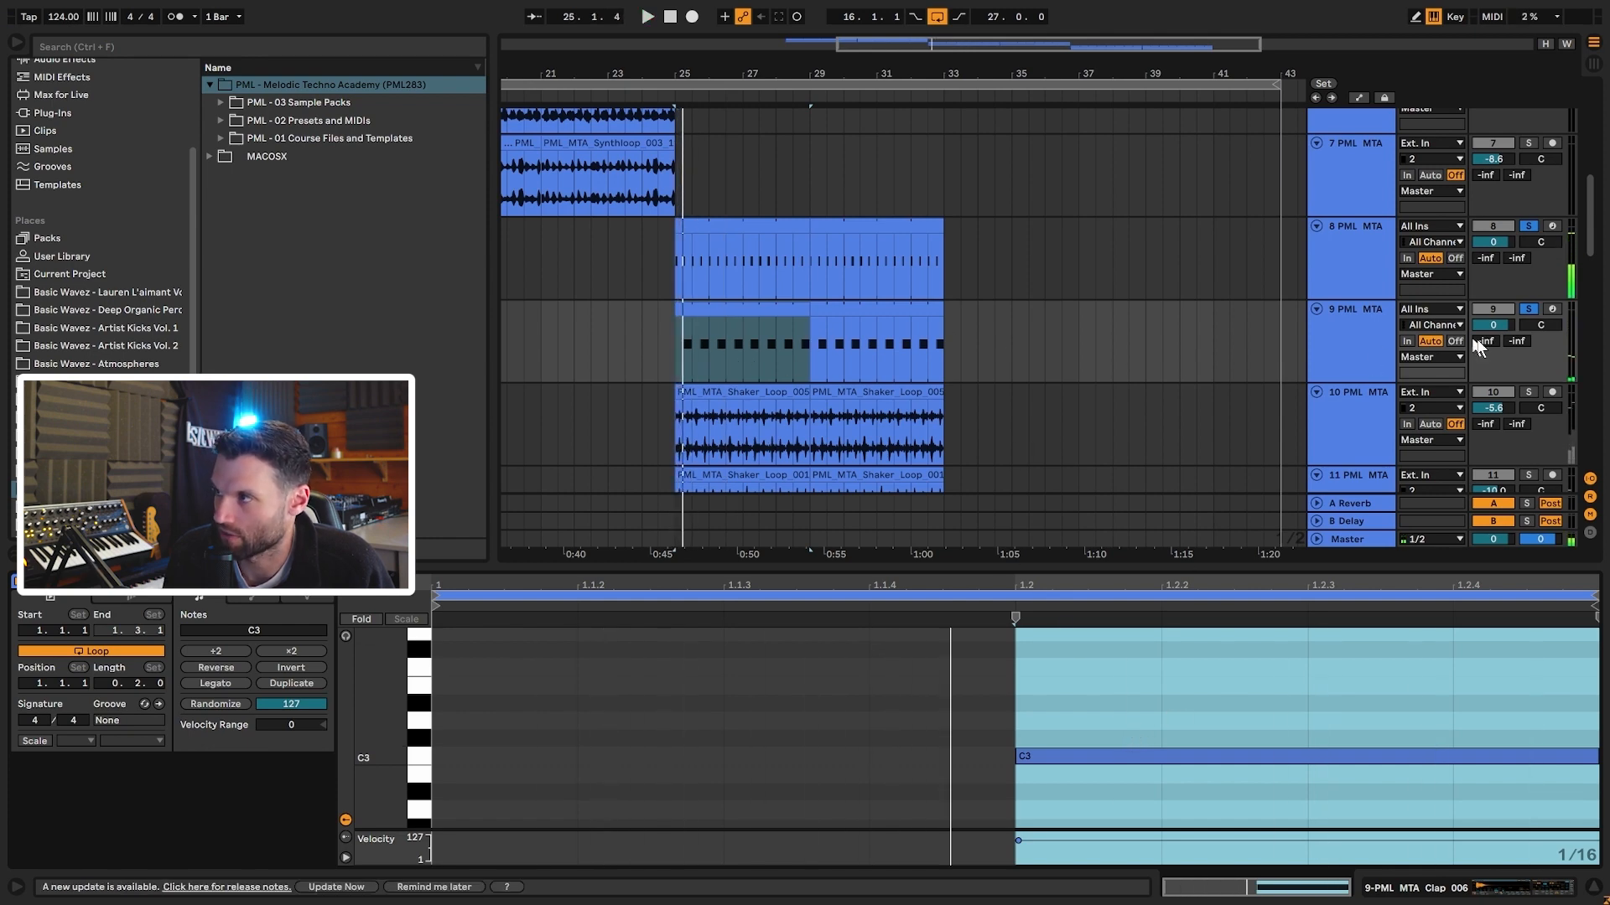
- Solo shaker loop track 10, show its devices, and play it from bar 25
scroll(1493, 398, down, 2)
click(1527, 319)
key(space)
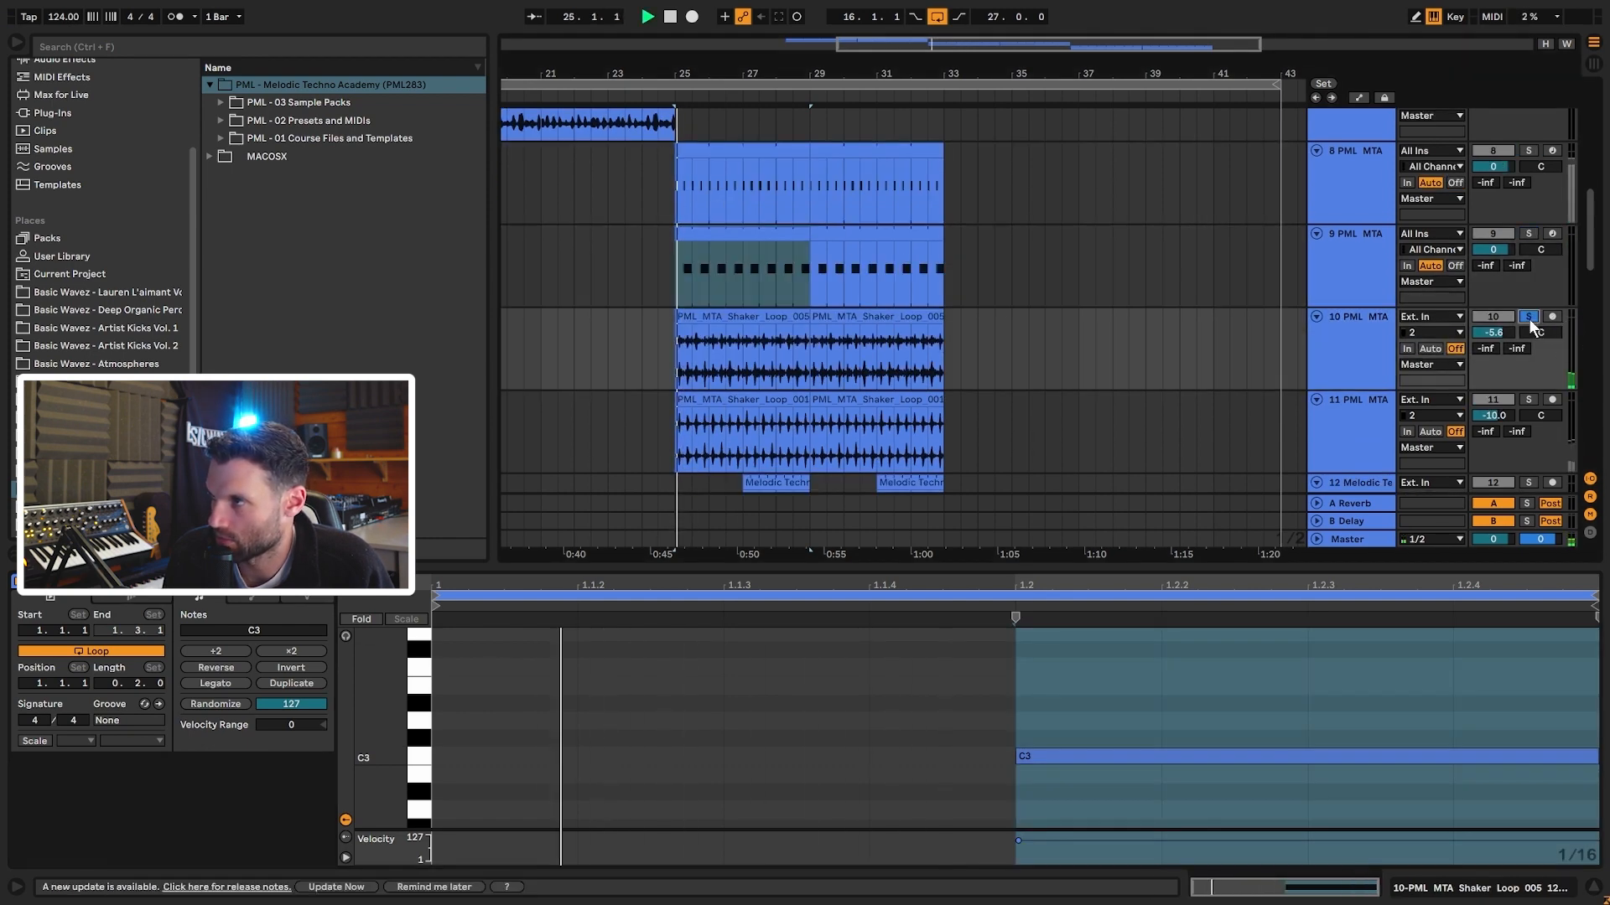
click(1356, 363)
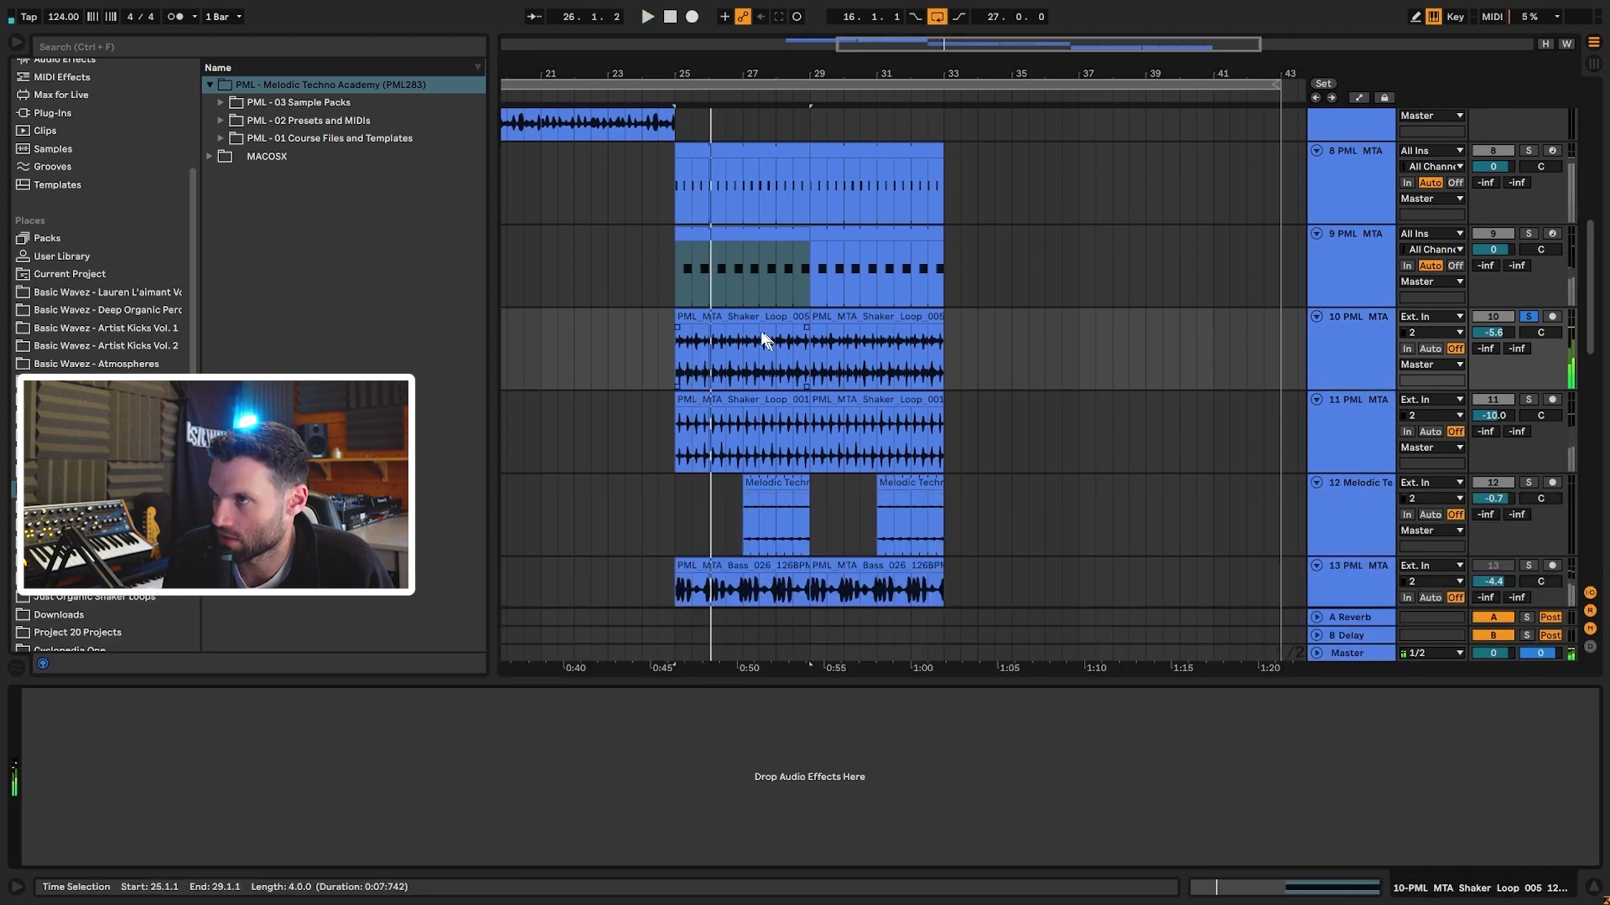
key(space)
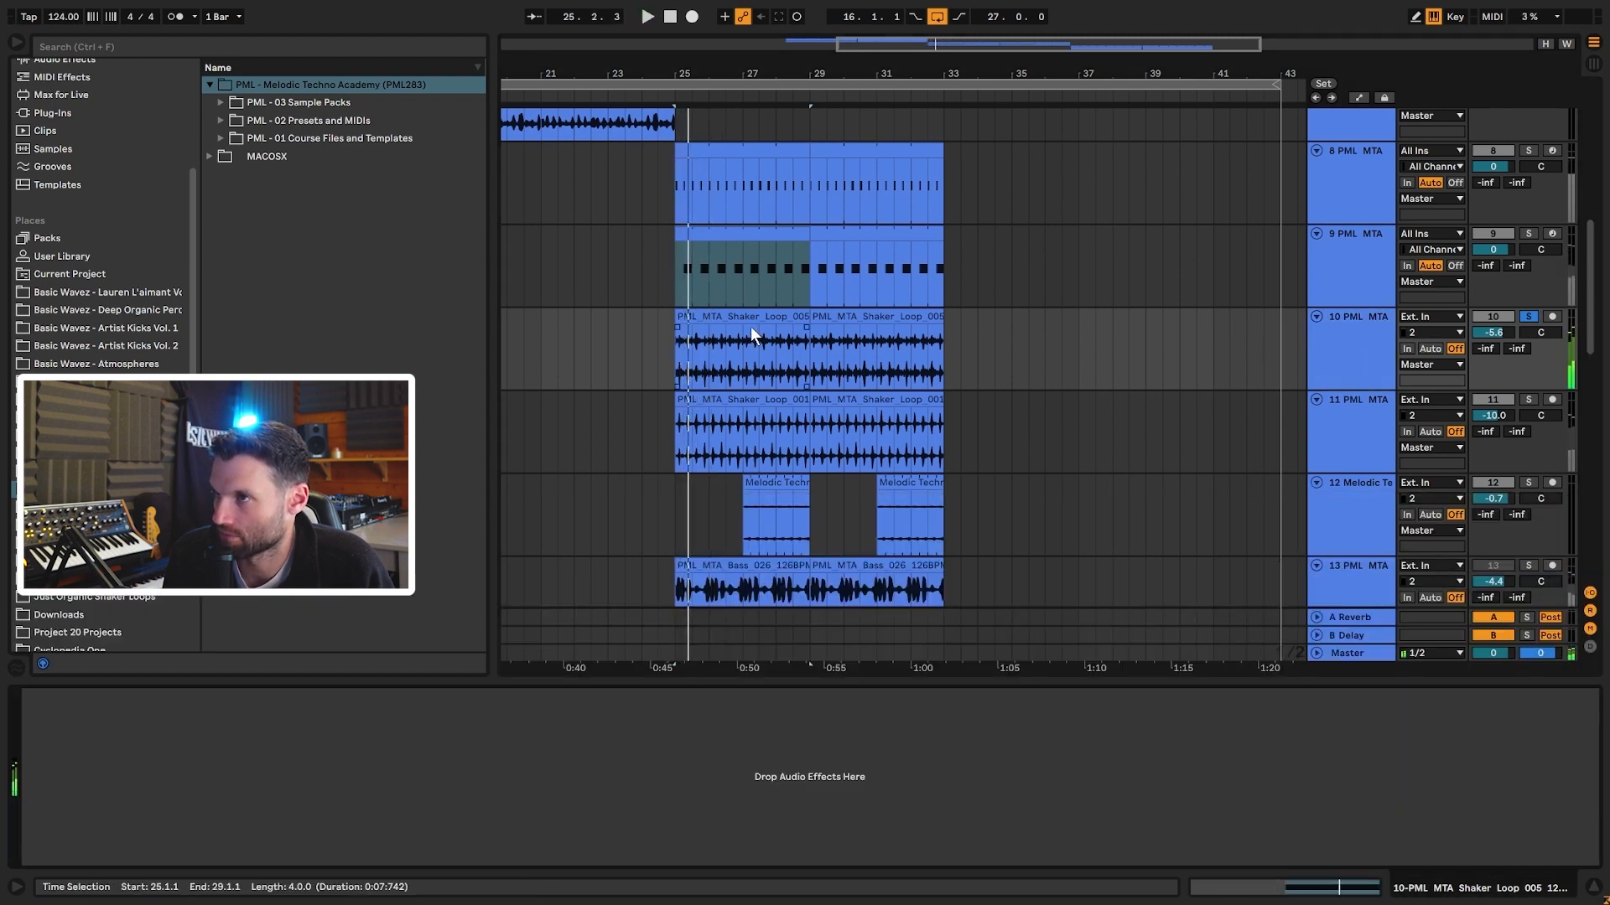
- Open the first shaker clip on track 10 and examine its gain envelope up close at beat level
click(734, 317)
double_click(734, 317)
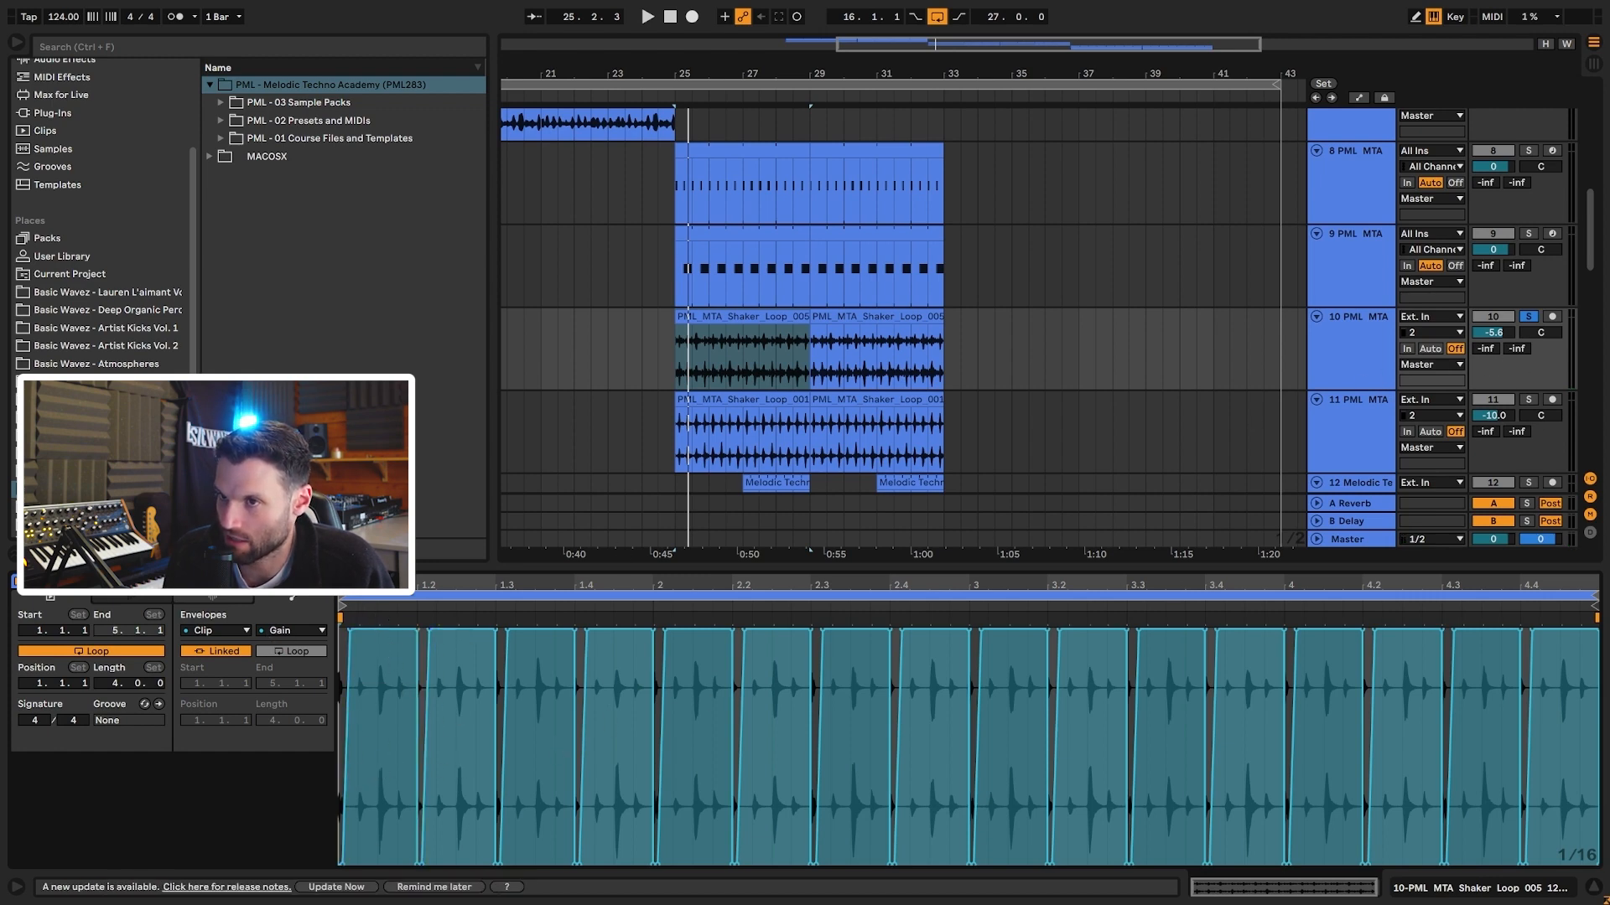
drag(348, 585, 348, 689)
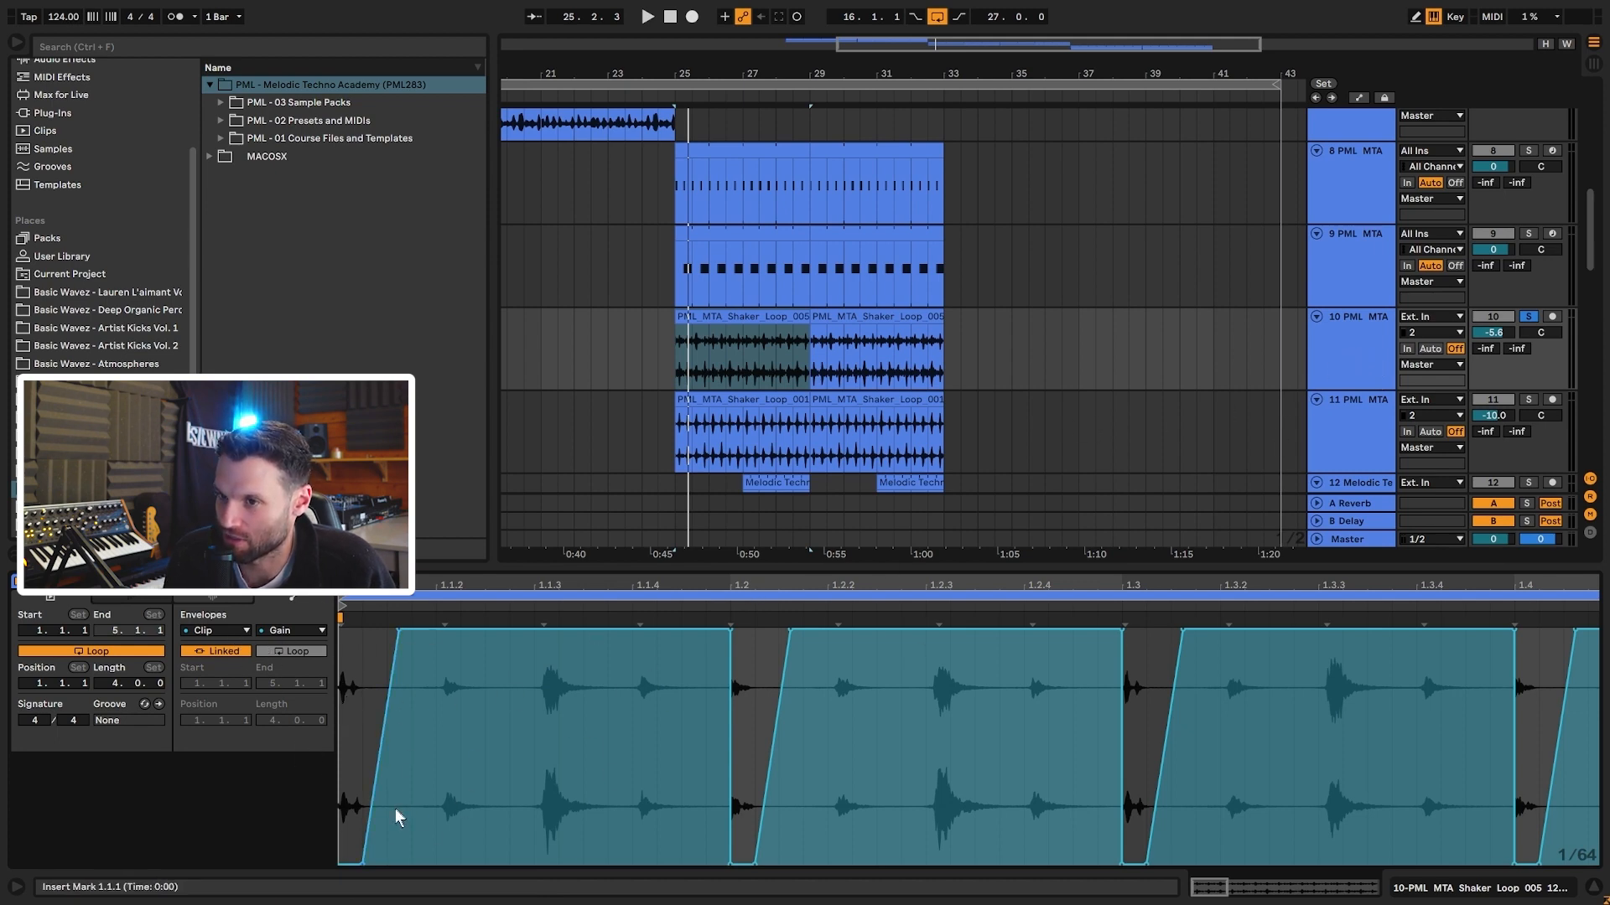
- Flatten the opening of the shaker clip's gain envelope, unsolo track 10, and play the section's drums
key(space)
click(1524, 318)
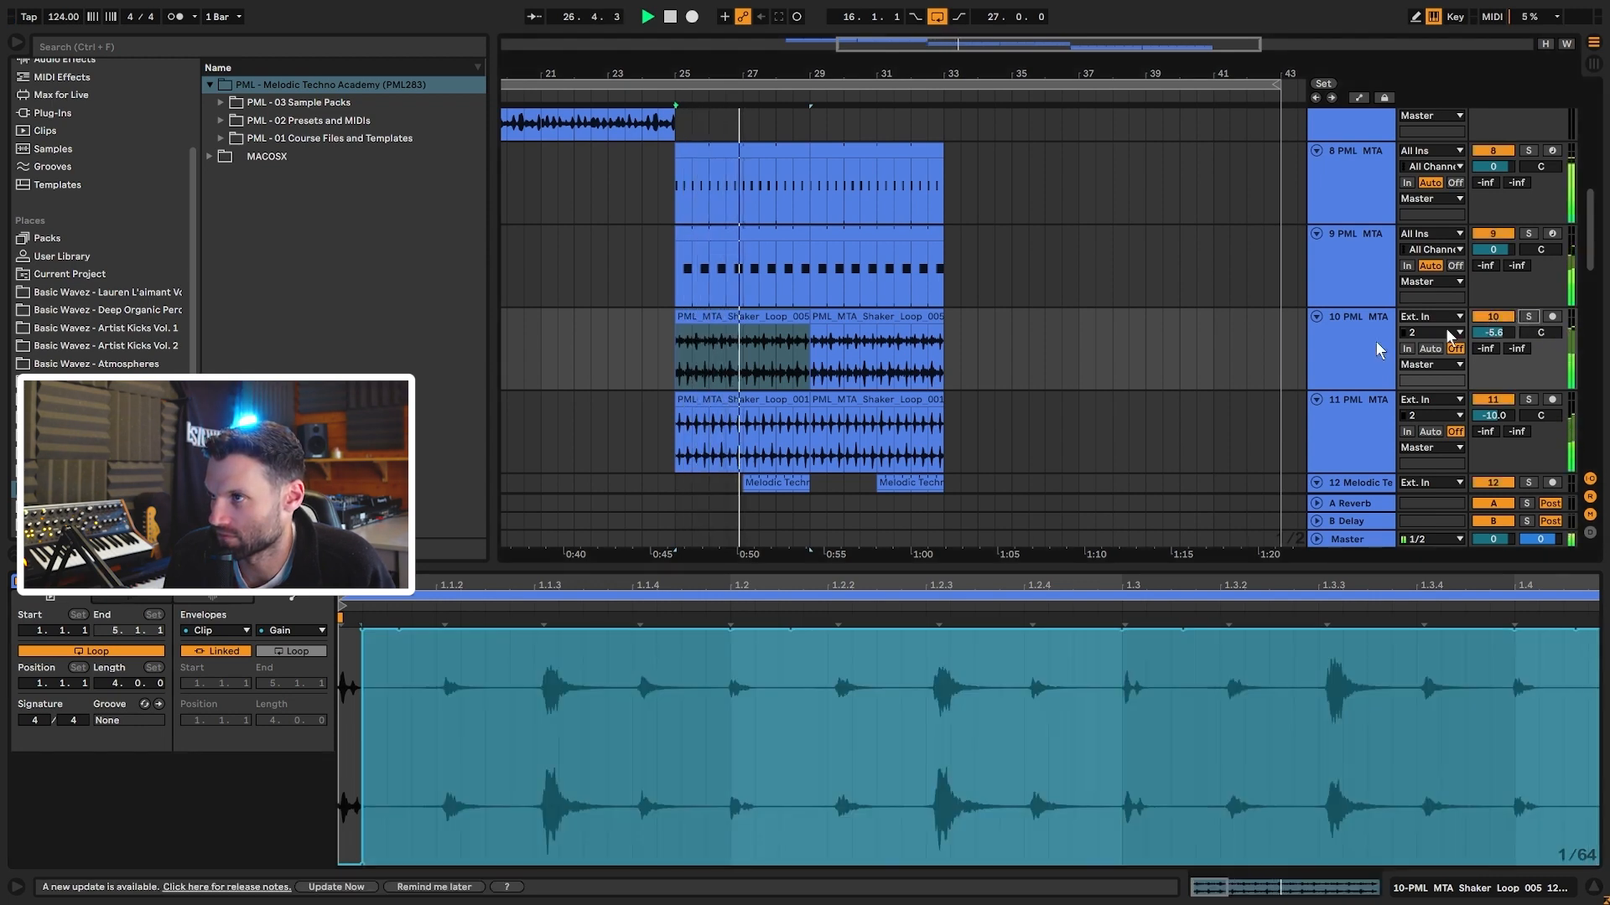
click(474, 784)
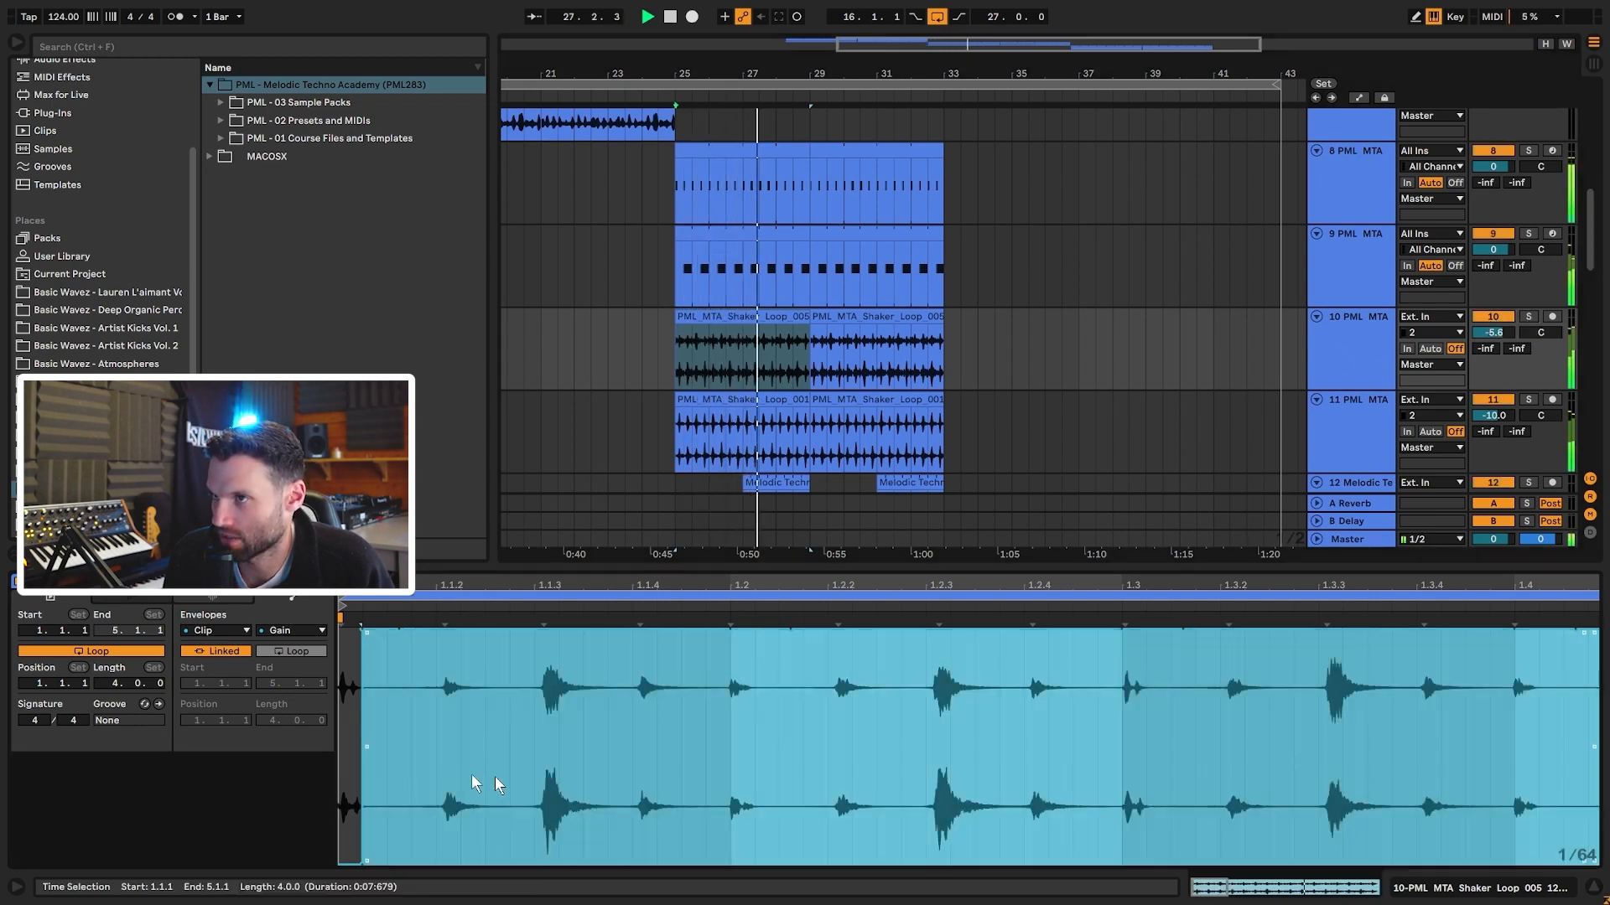
- Solo shaker track 10 with kick track 8 and play them together from bar 25
click(1529, 316)
ctrl+click(1528, 152)
key(space)
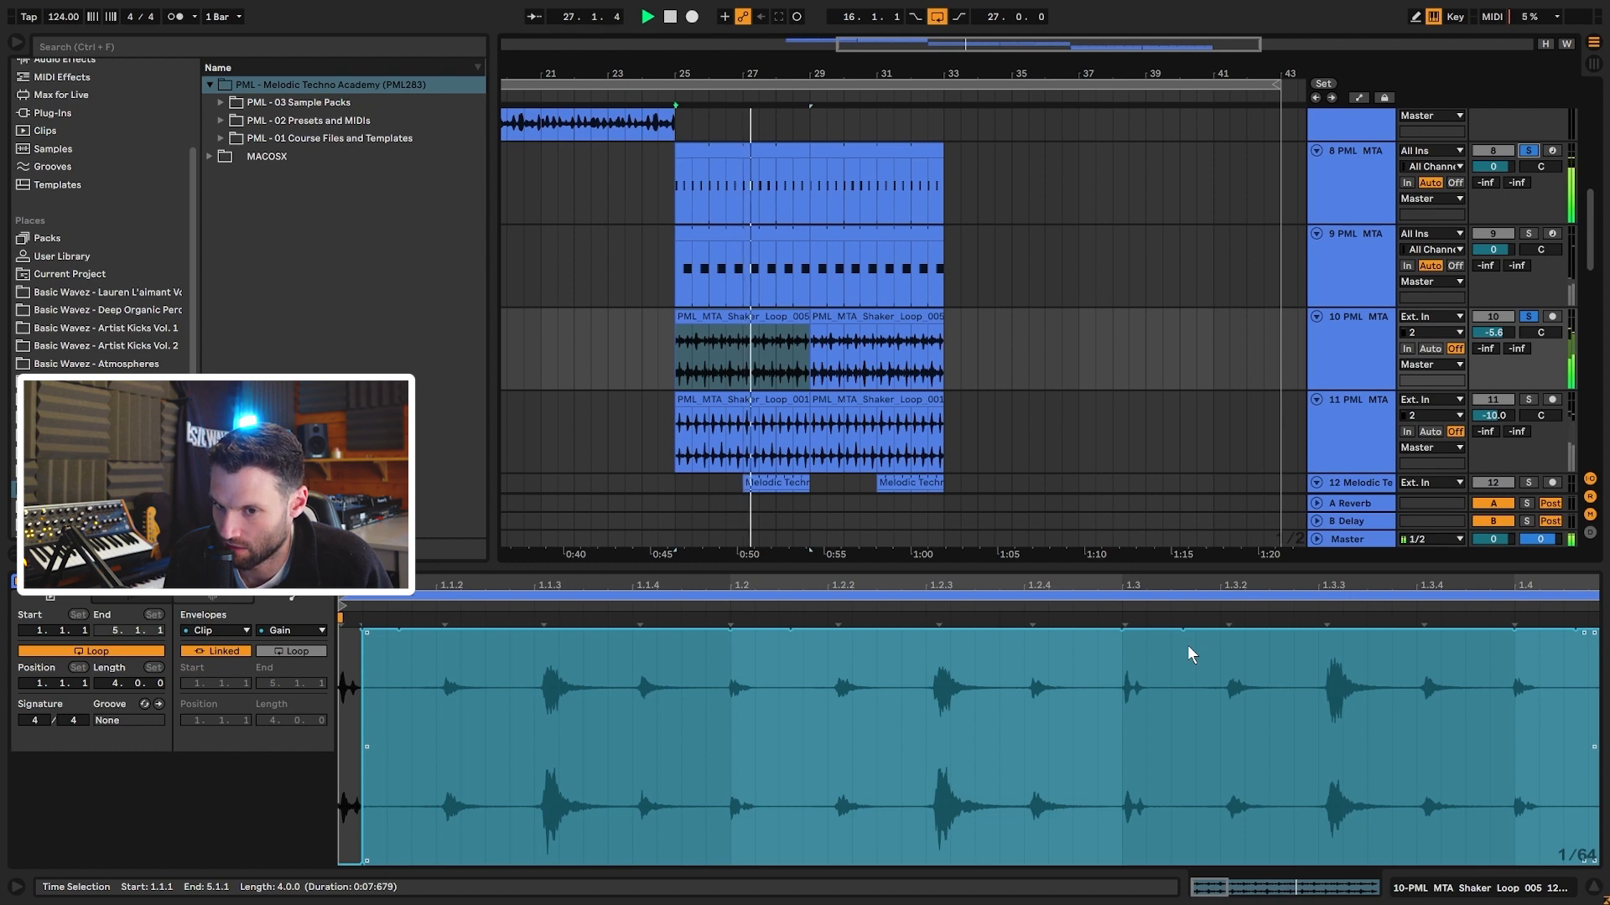
key(space)
key(space)
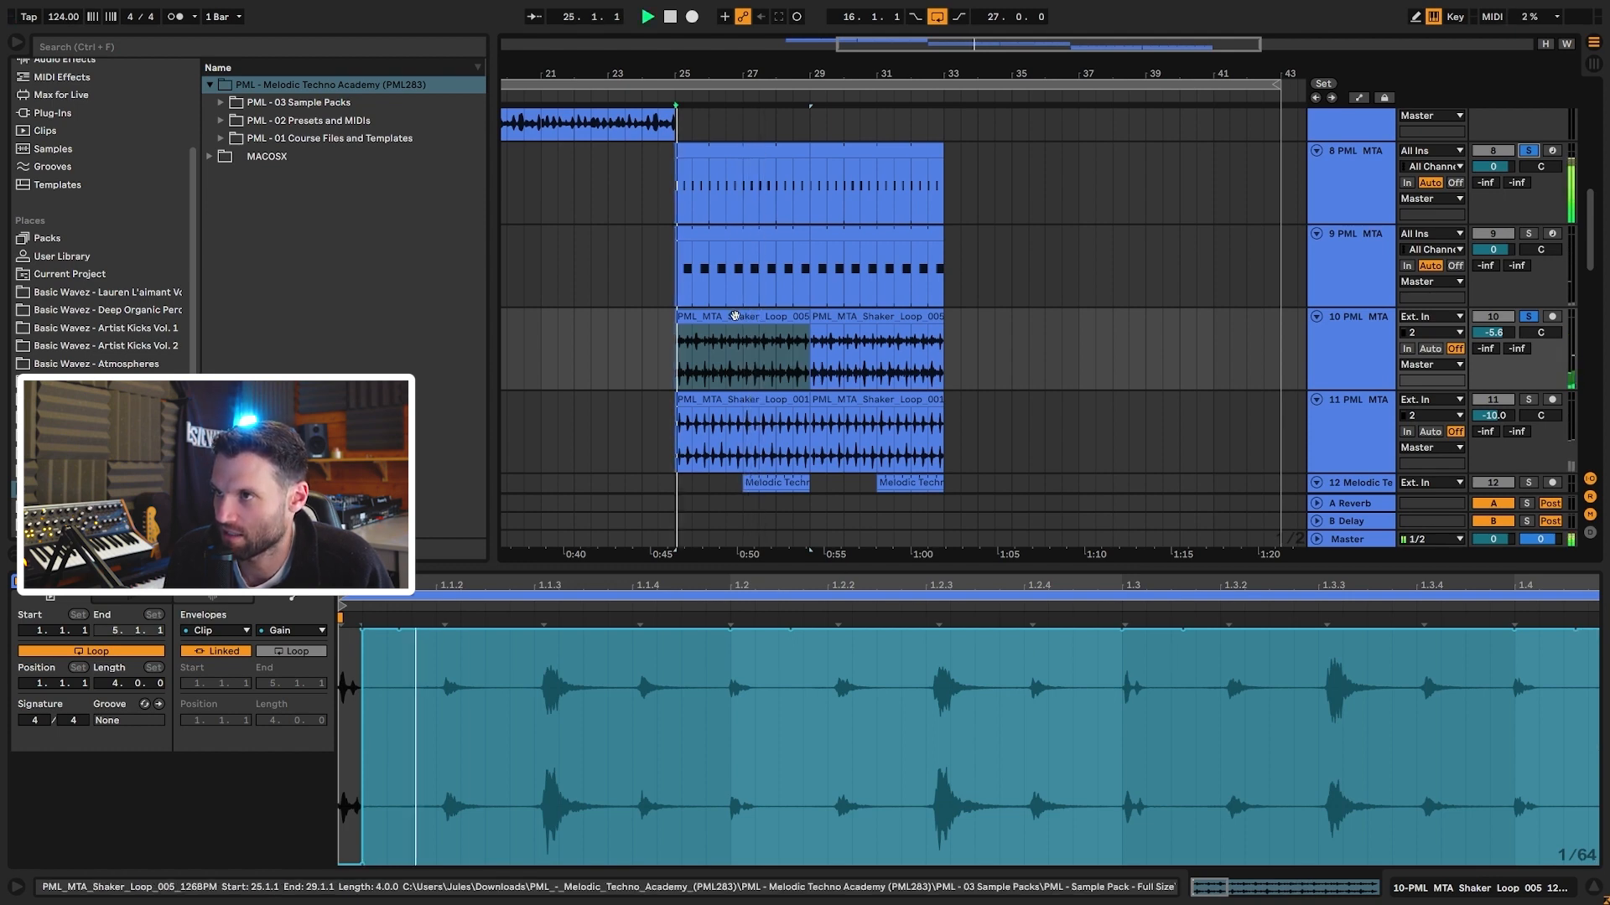
- Flatten the rest of the shaker clip's gain envelope from 1.4.4 onward and play it against the kick
key(space)
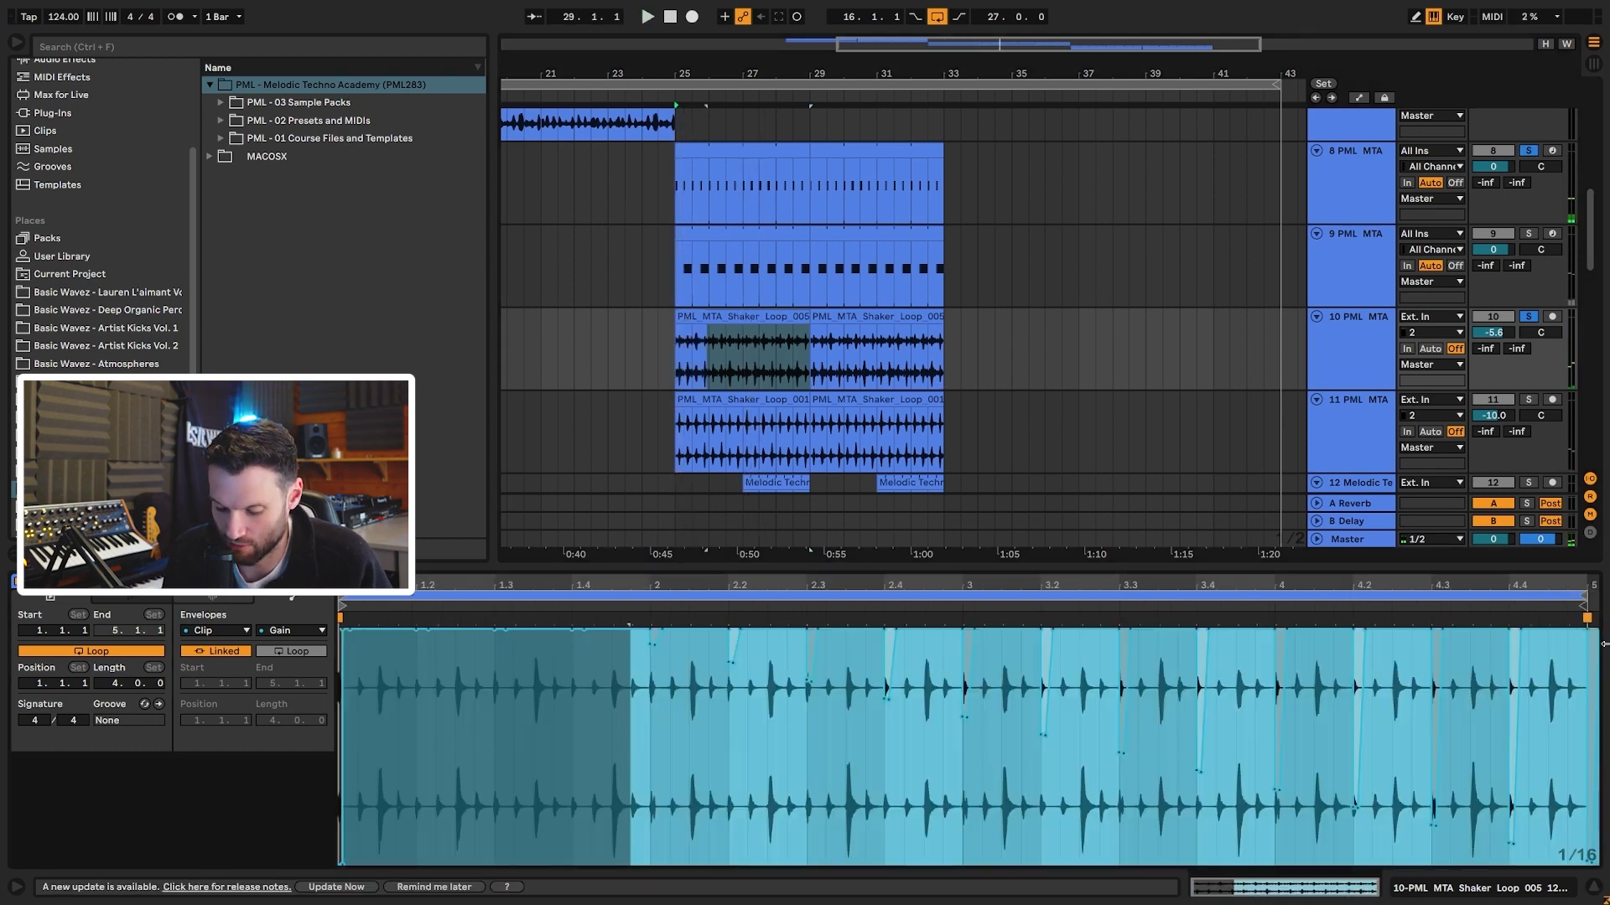
key(space)
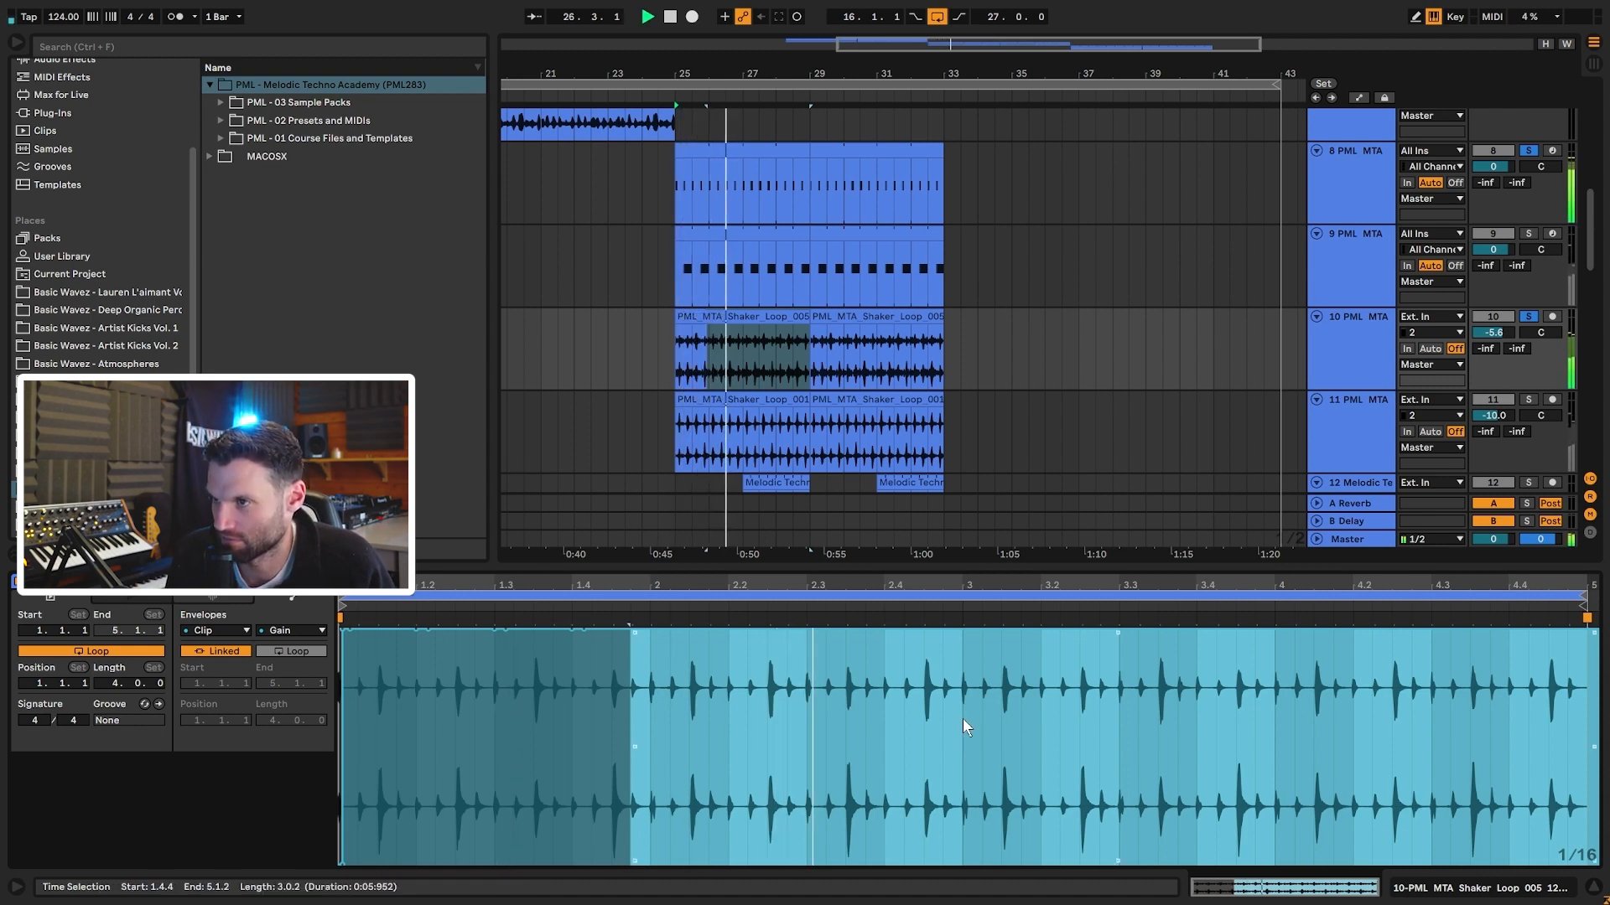
key(space)
click(650, 704)
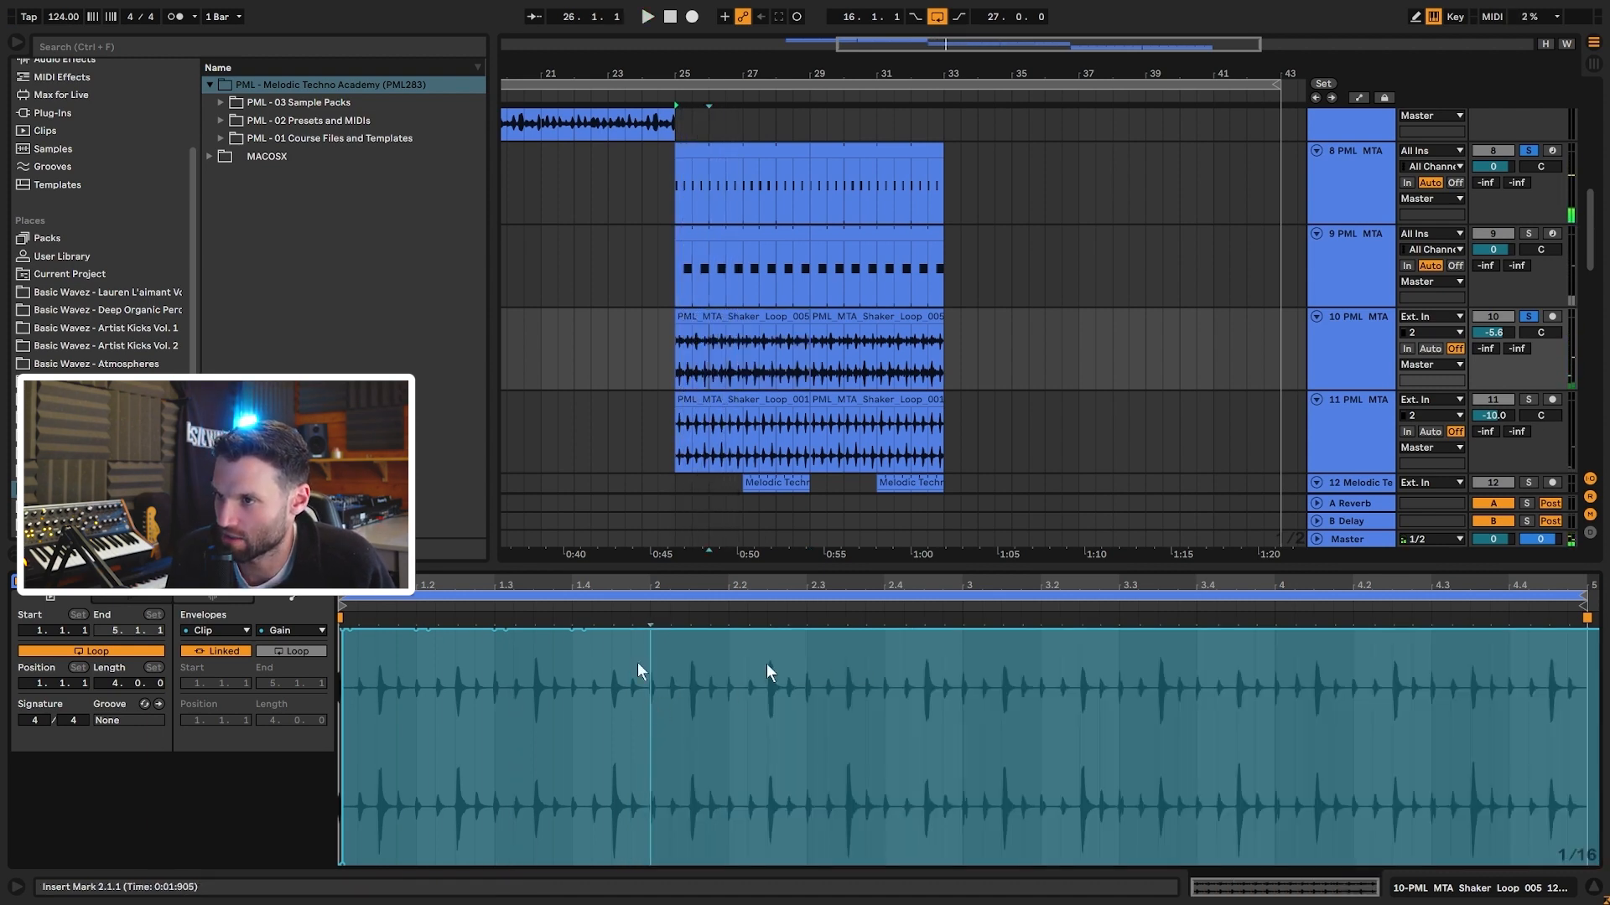
key(space)
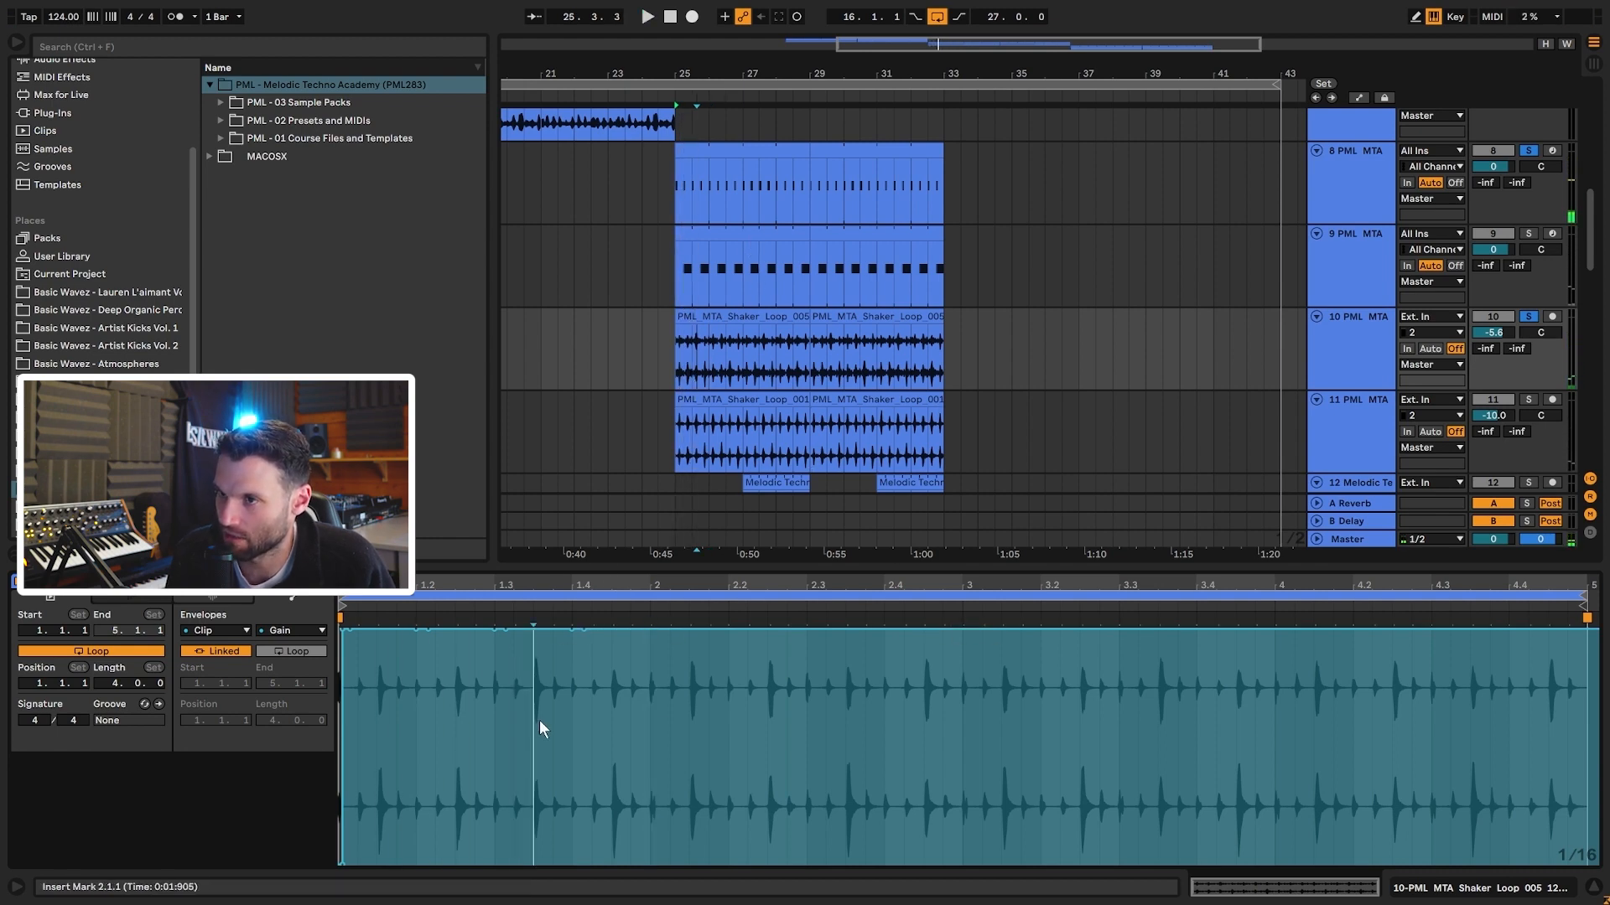
- Restore the shaker clip's ducking gain envelope and play it with the kick, adding clap track 9 to the solo
key(ctrl+a)
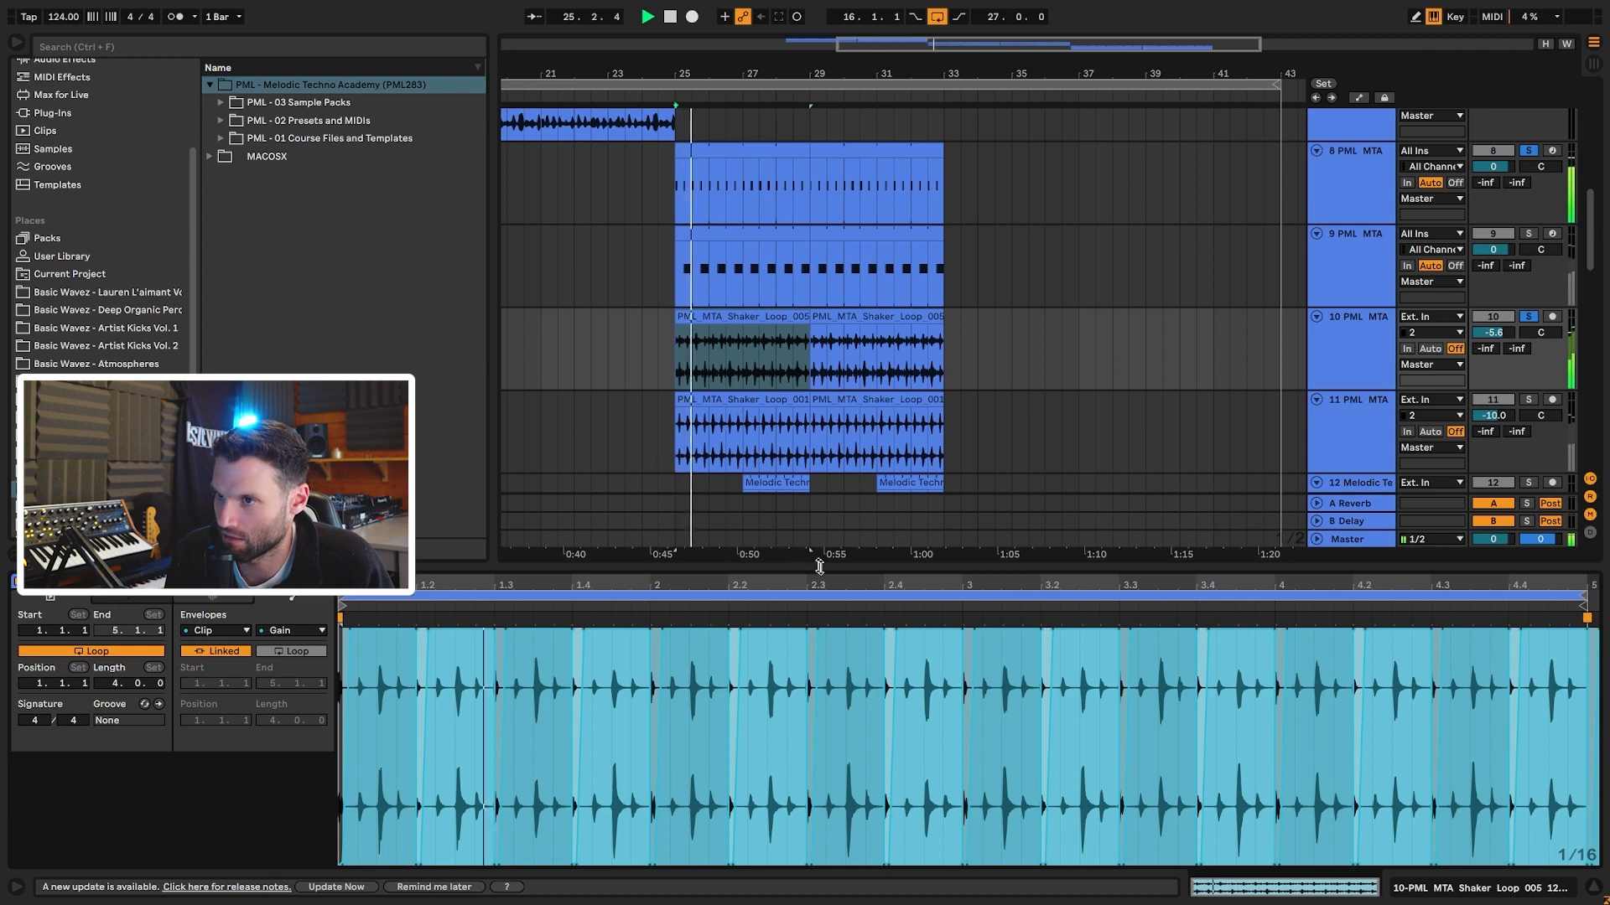
key(space)
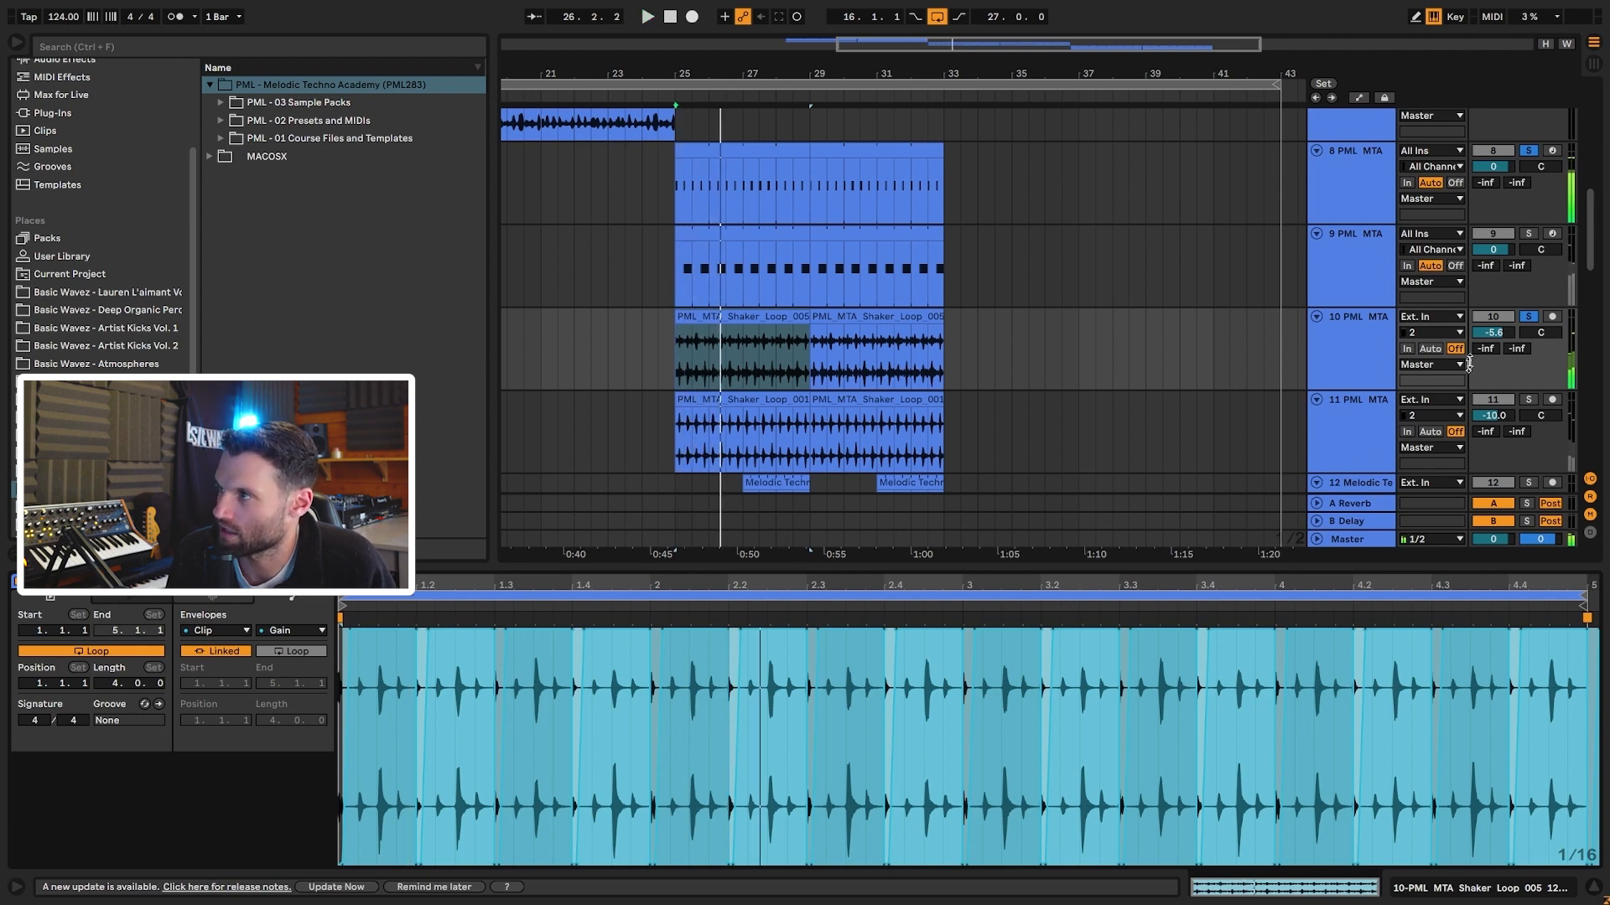
ctrl+click(1530, 234)
key(space)
- Solo shaker loop track 11, show its devices, and play it alone from bar 25
scroll(1341, 348, down, 1)
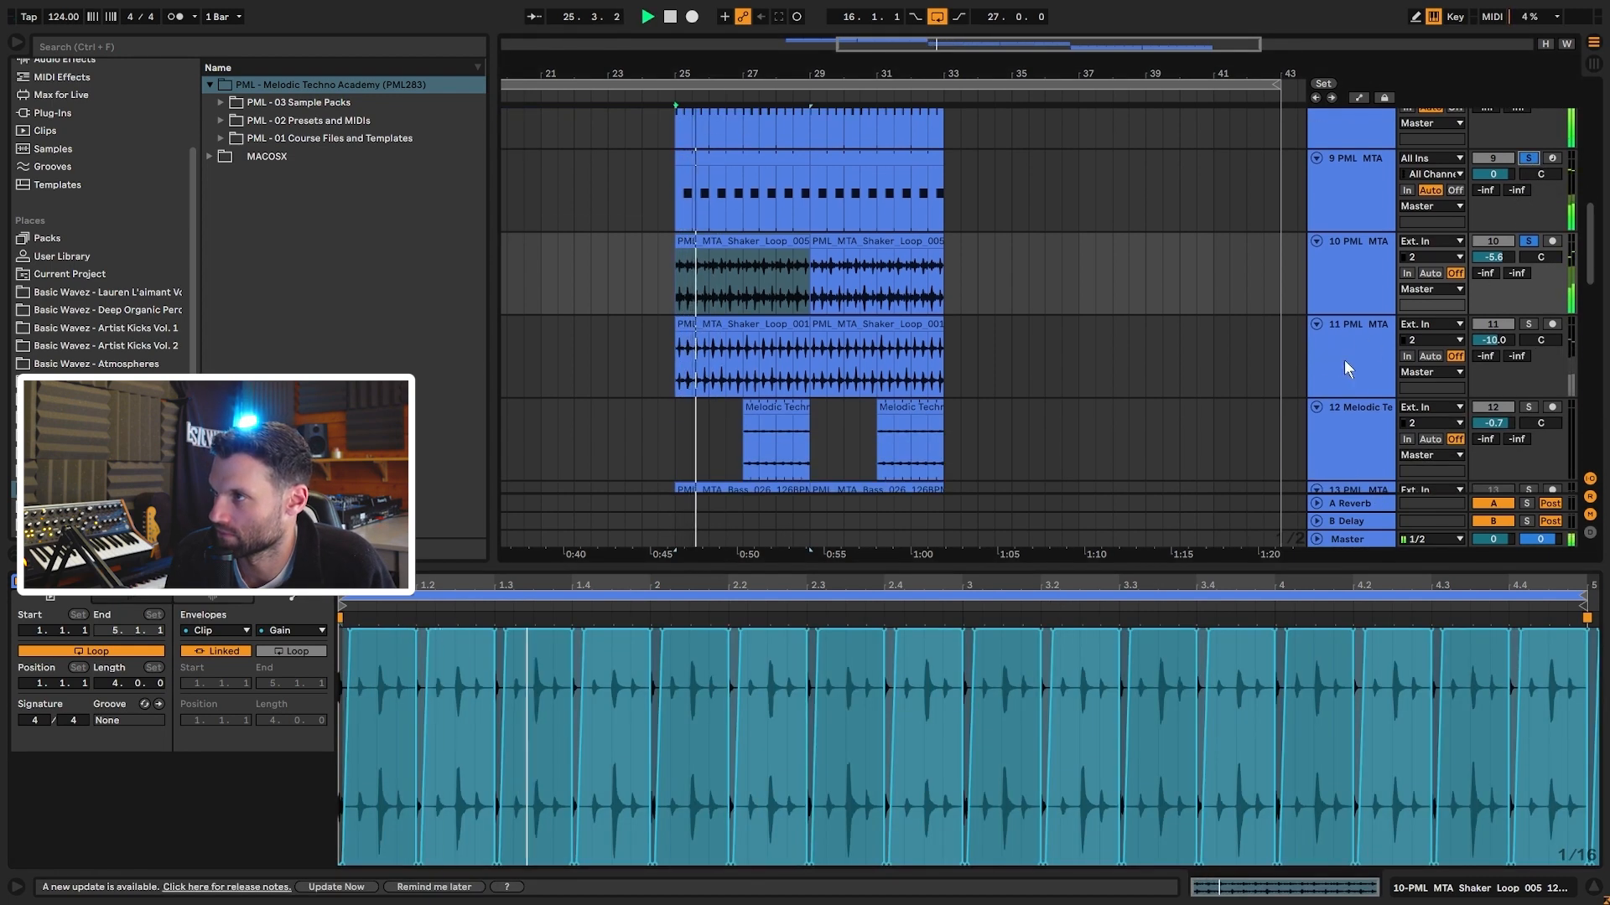
click(1345, 360)
click(1527, 324)
key(space)
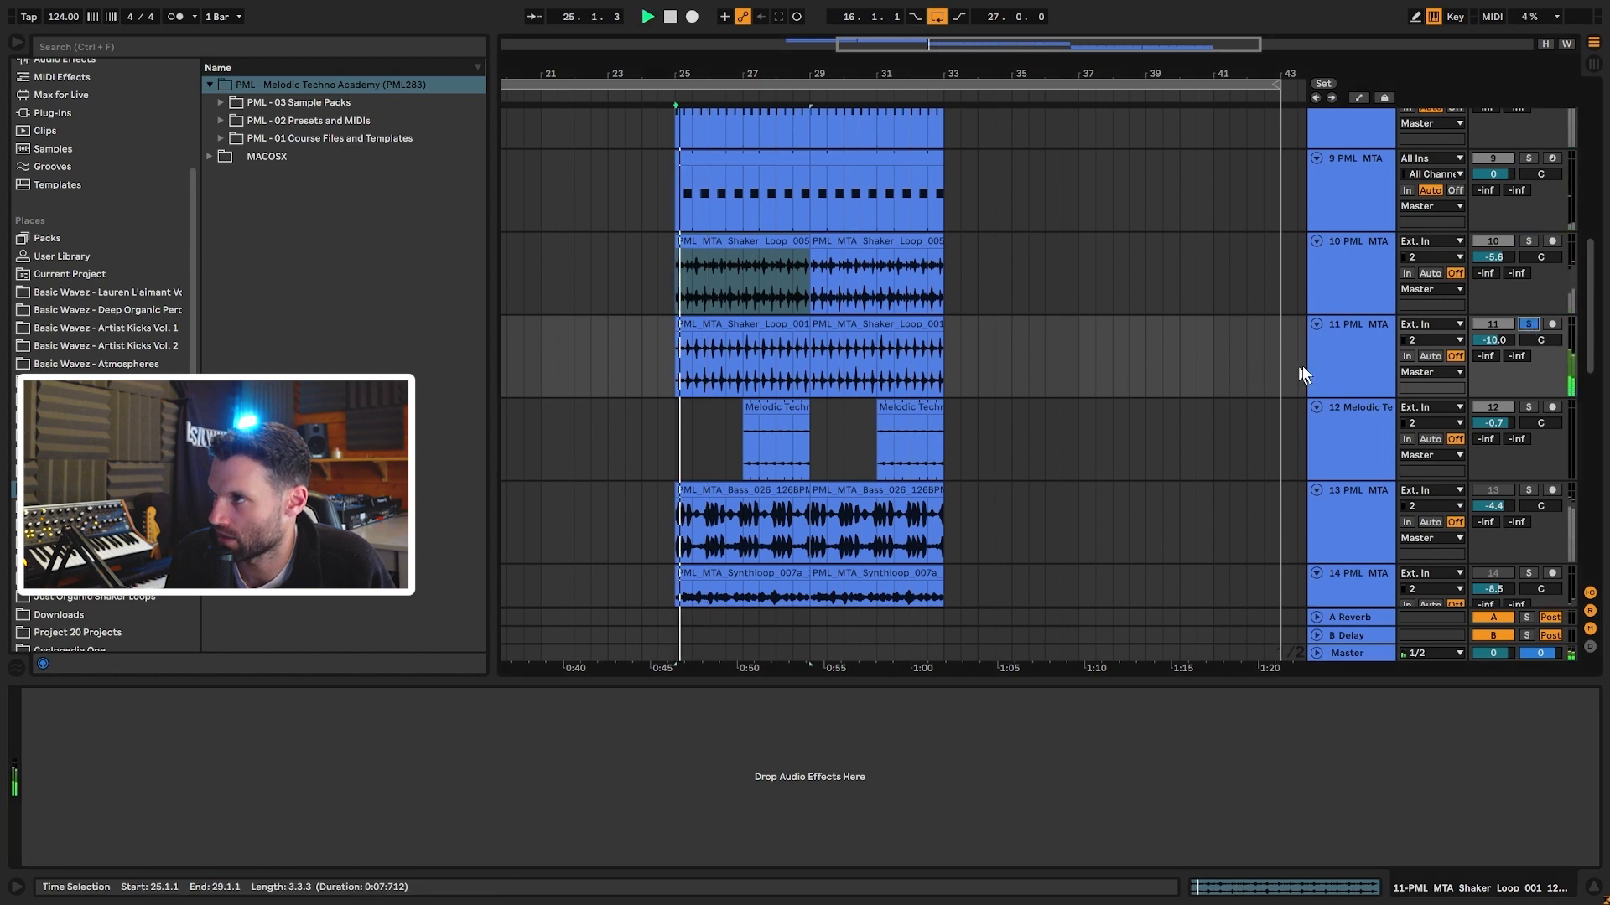
key(space)
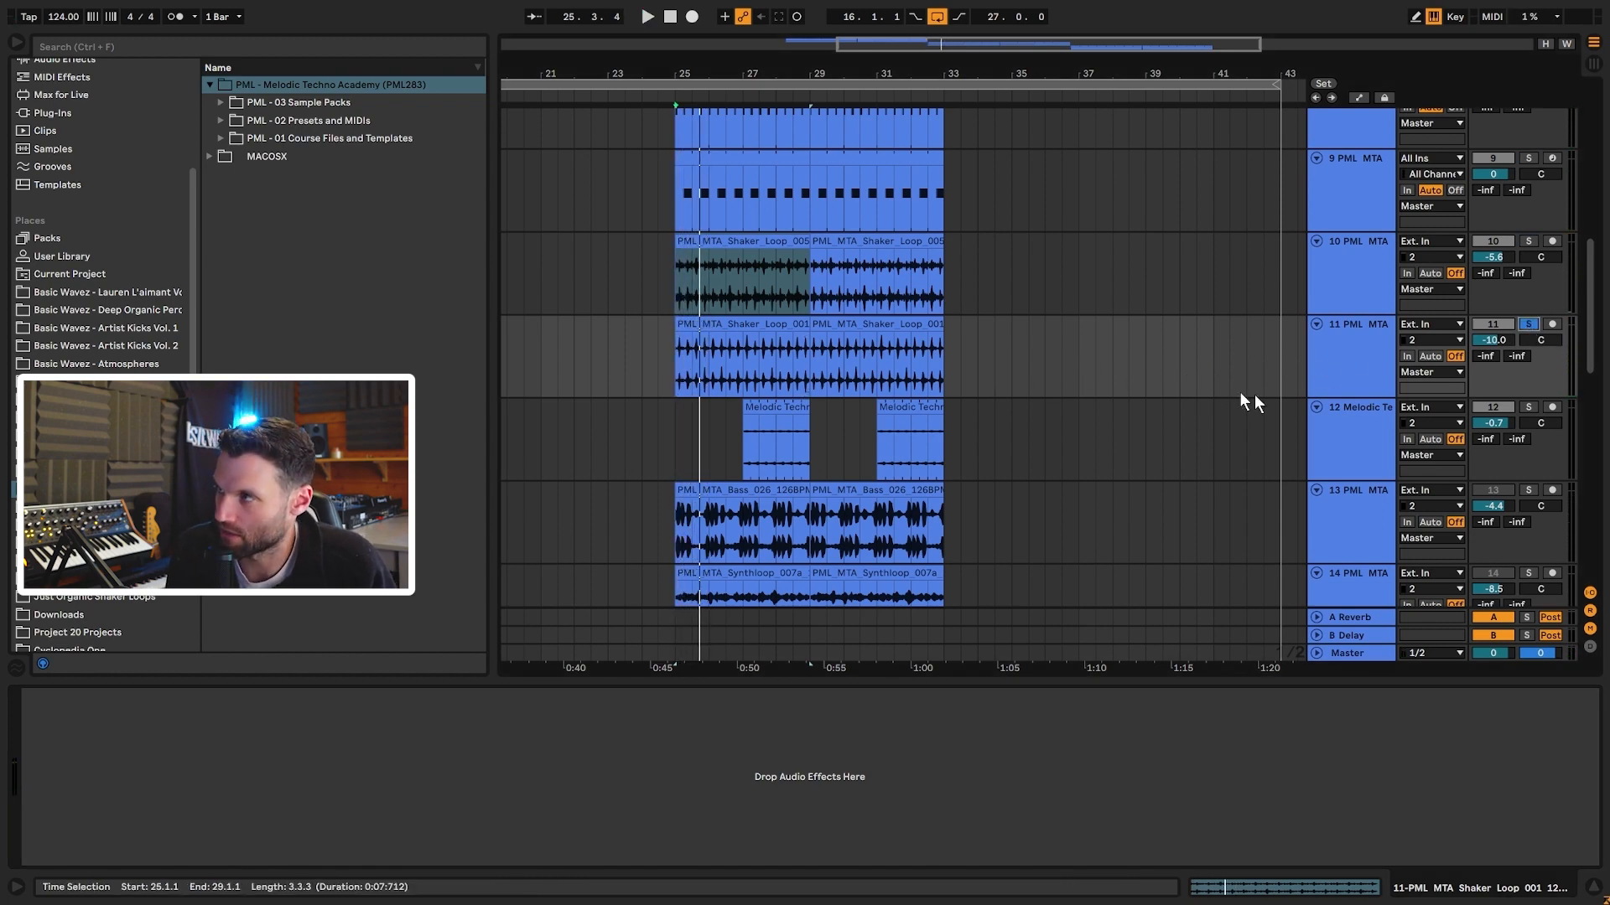
- Play both shaker loops on tracks 10 and 11 in solo, and unsolo them to hear all the drums
key(space)
ctrl+click(1530, 243)
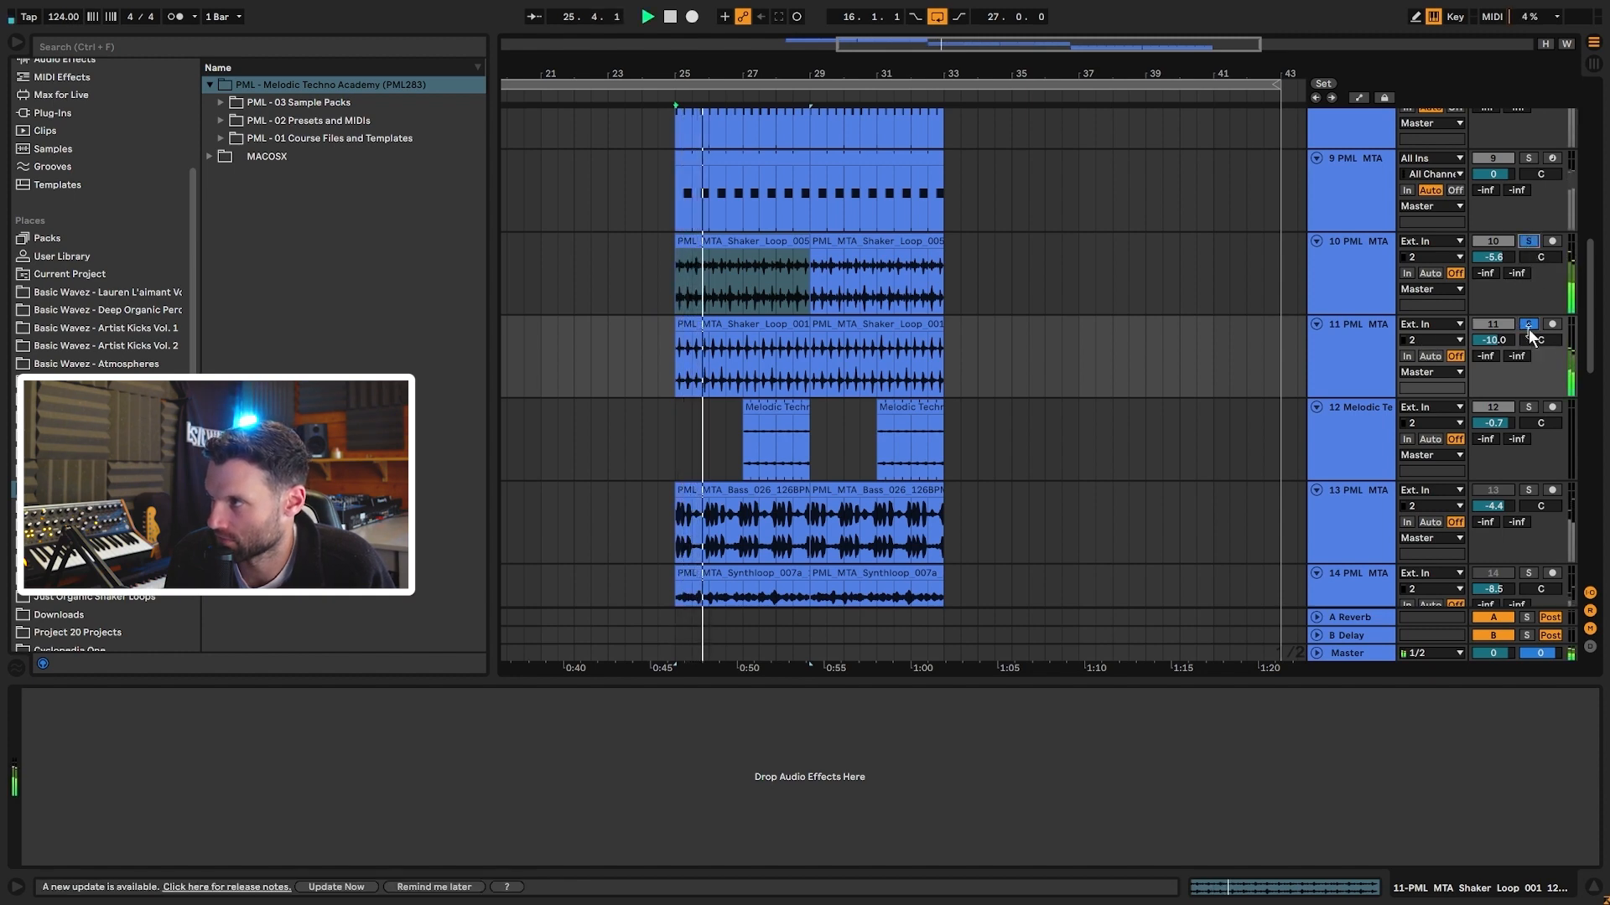
click(1529, 325)
click(1530, 242)
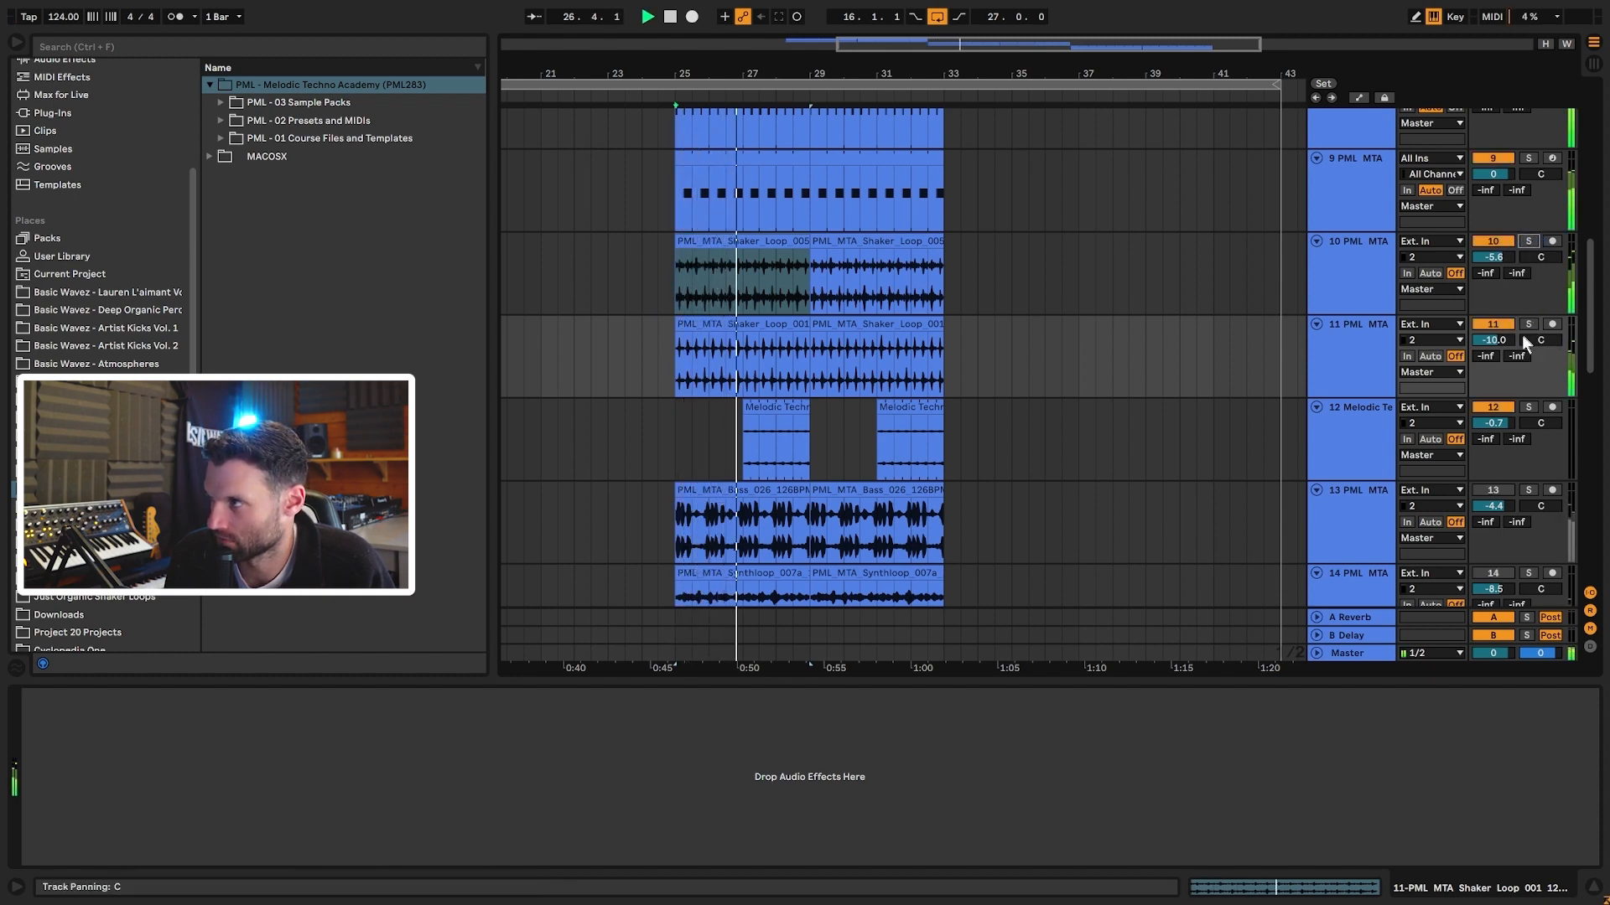
- Compare the drums with shaker track 11 deactivated and activated during playback, and select that track
click(1494, 324)
click(1494, 325)
key(space)
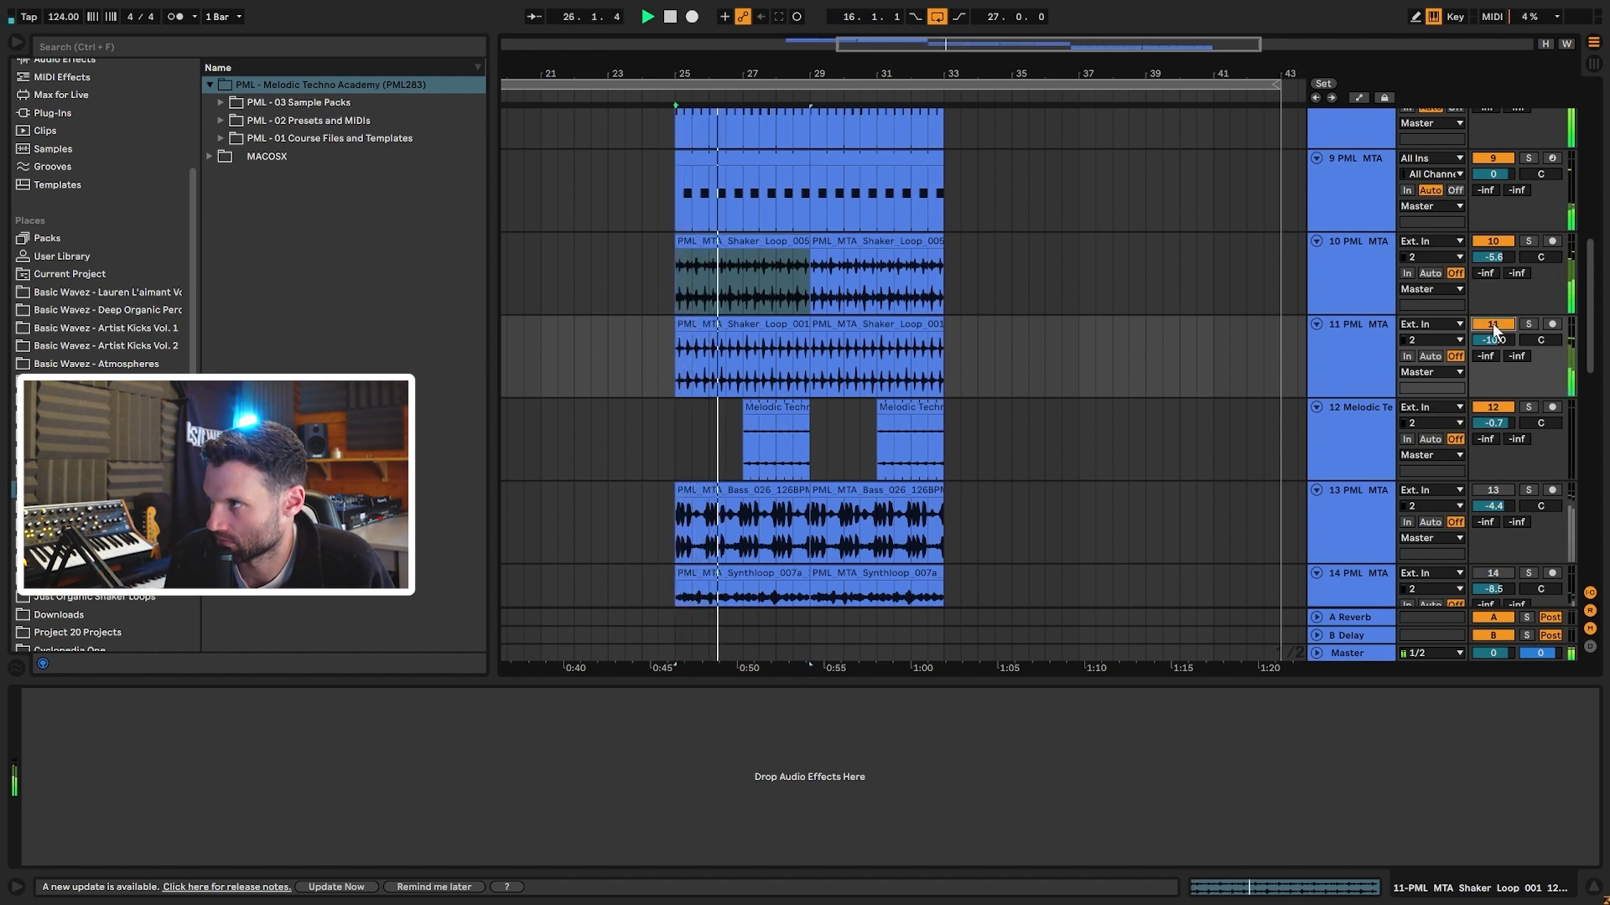
click(1494, 325)
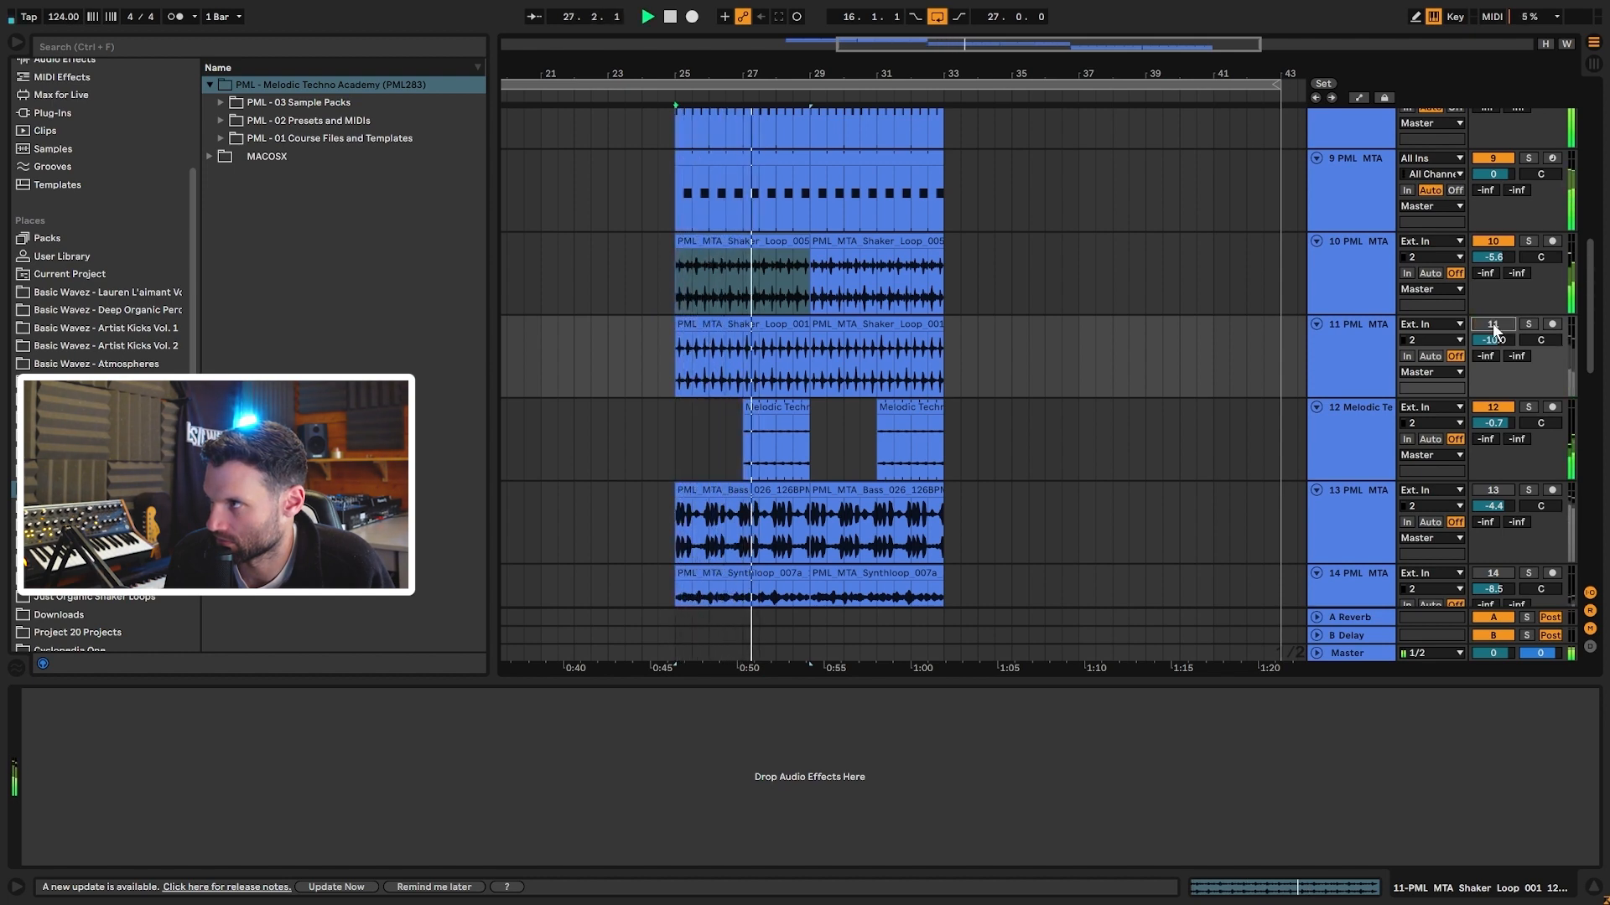
click(1494, 325)
key(space)
click(1375, 358)
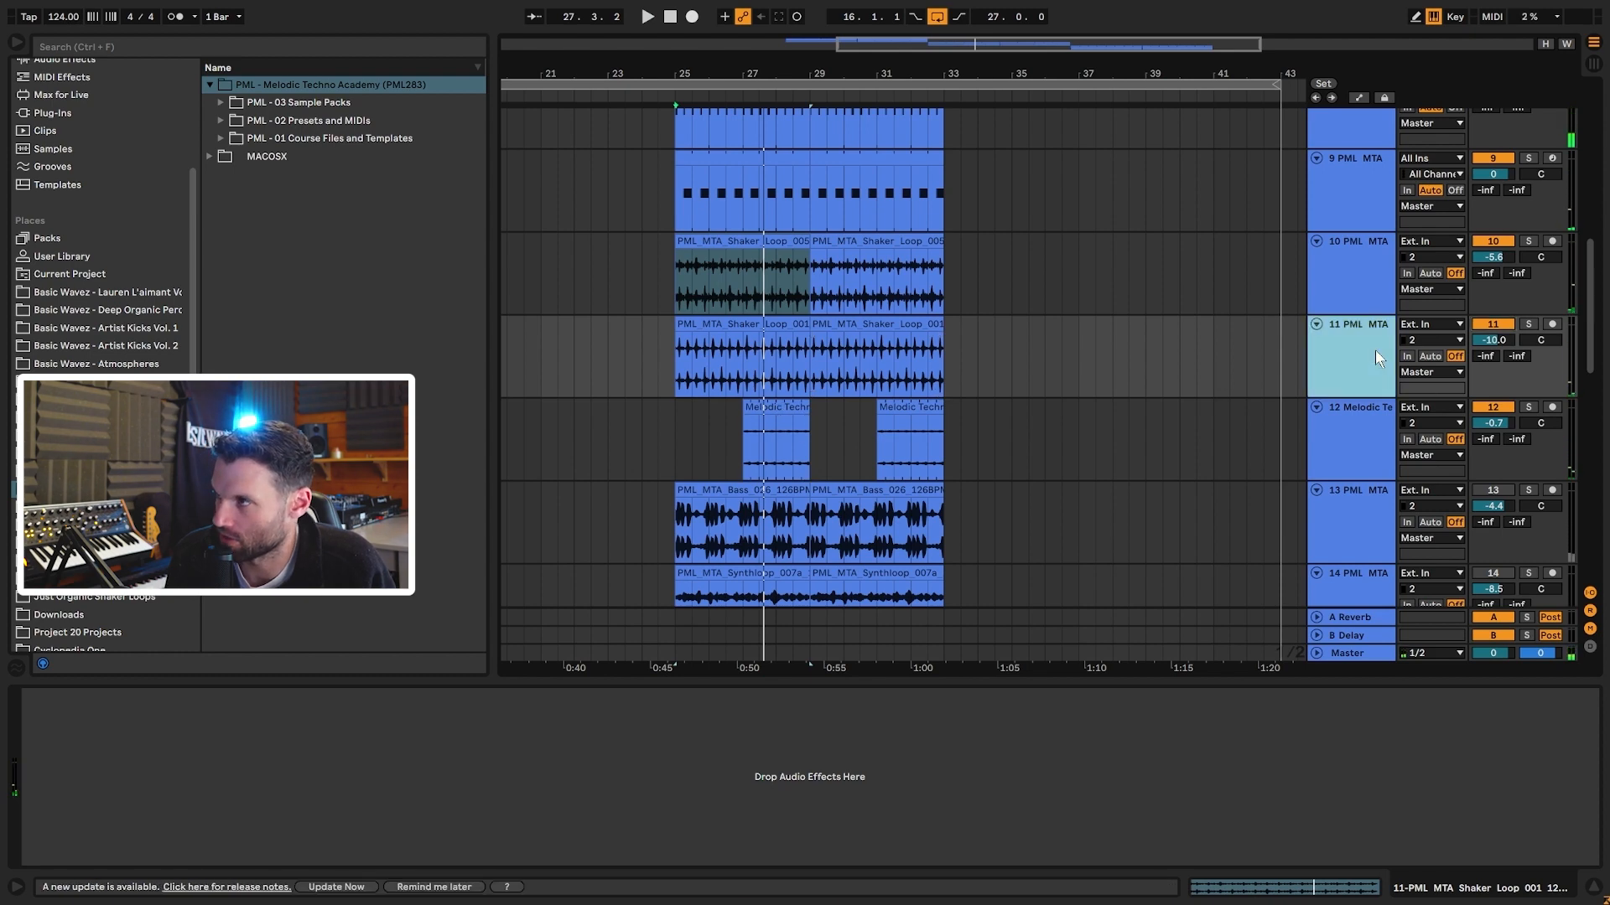
- Play the drums from bar 25, and show the device chain of ride loop track 12
key(space)
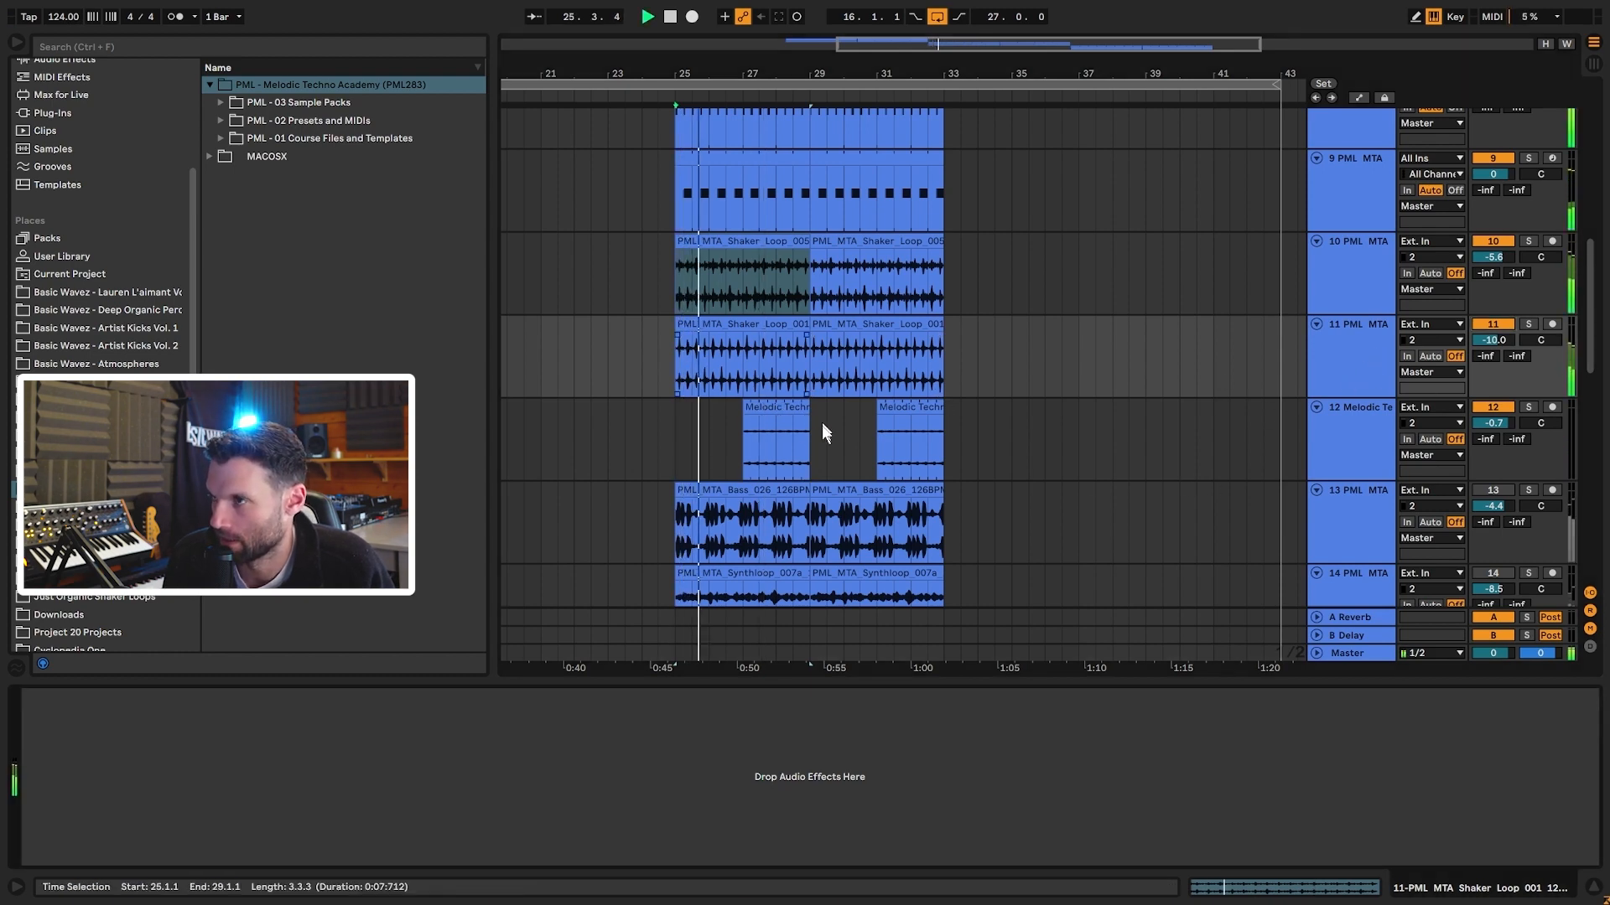
key(space)
double_click(756, 407)
click(1344, 431)
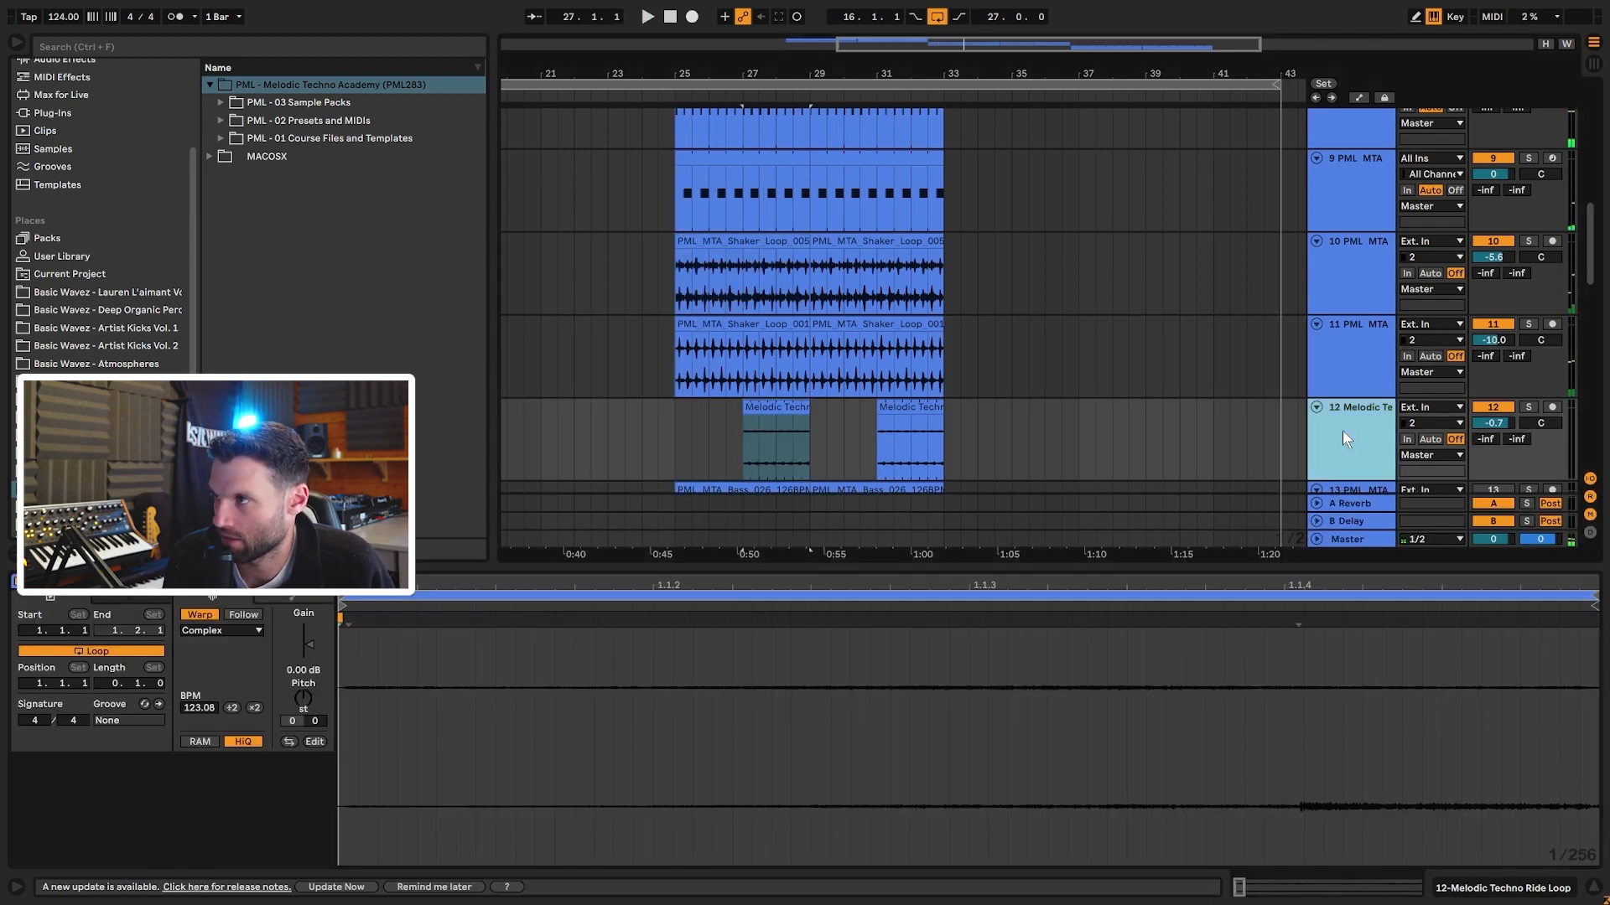
key(shift+Tab)
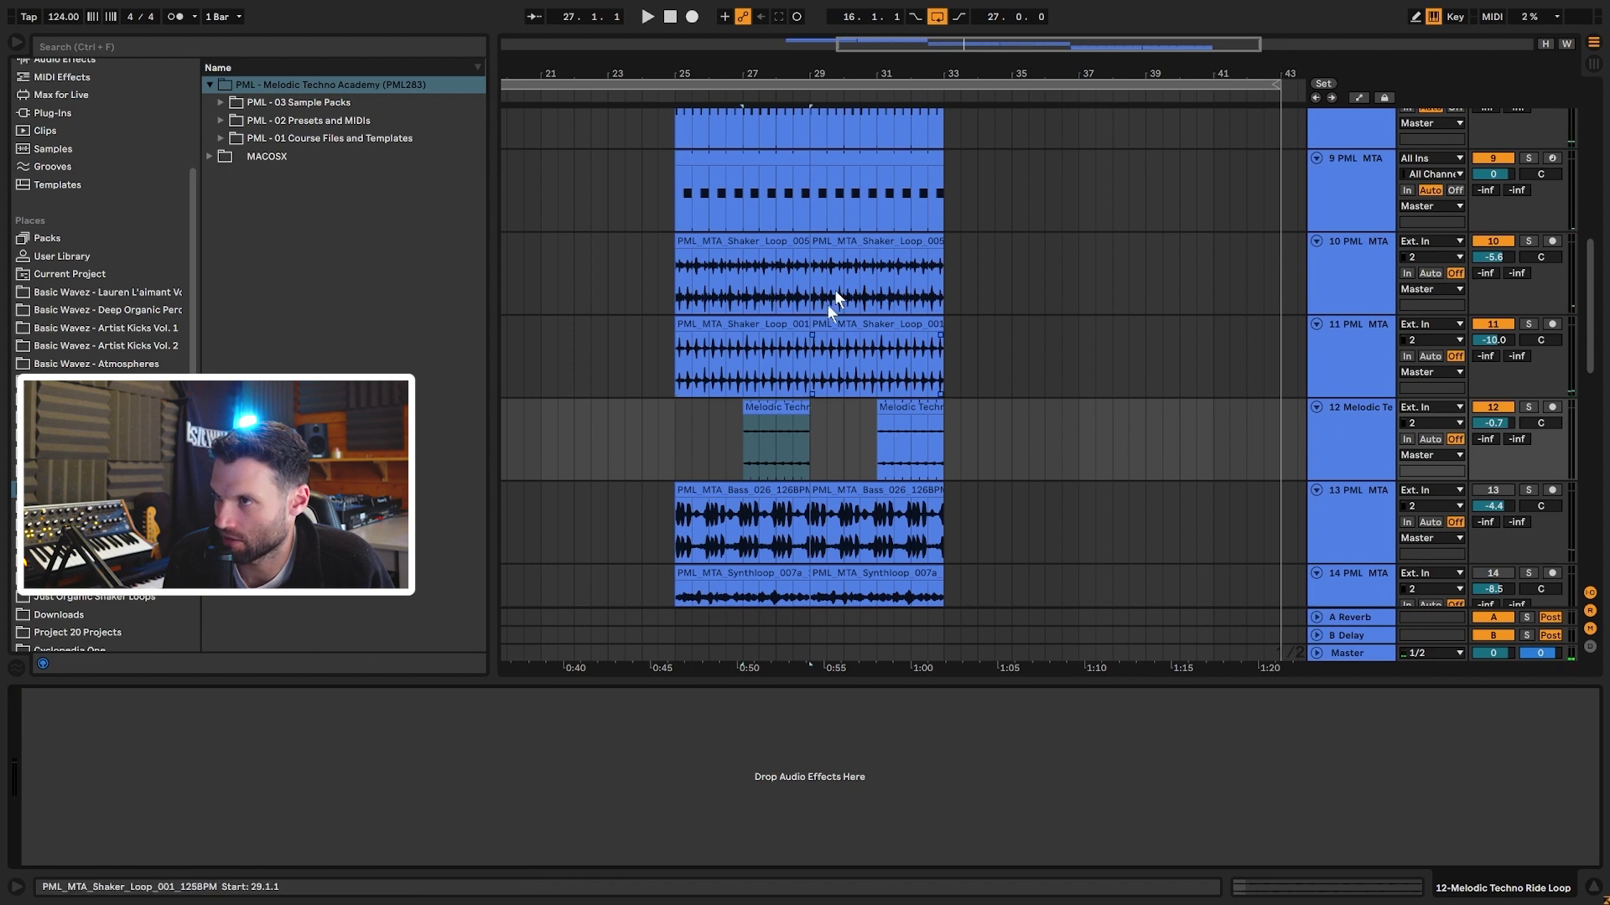
- Solo ride loop track 12 and play its clip alone from bar 27
click(1528, 407)
key(space)
key(space)
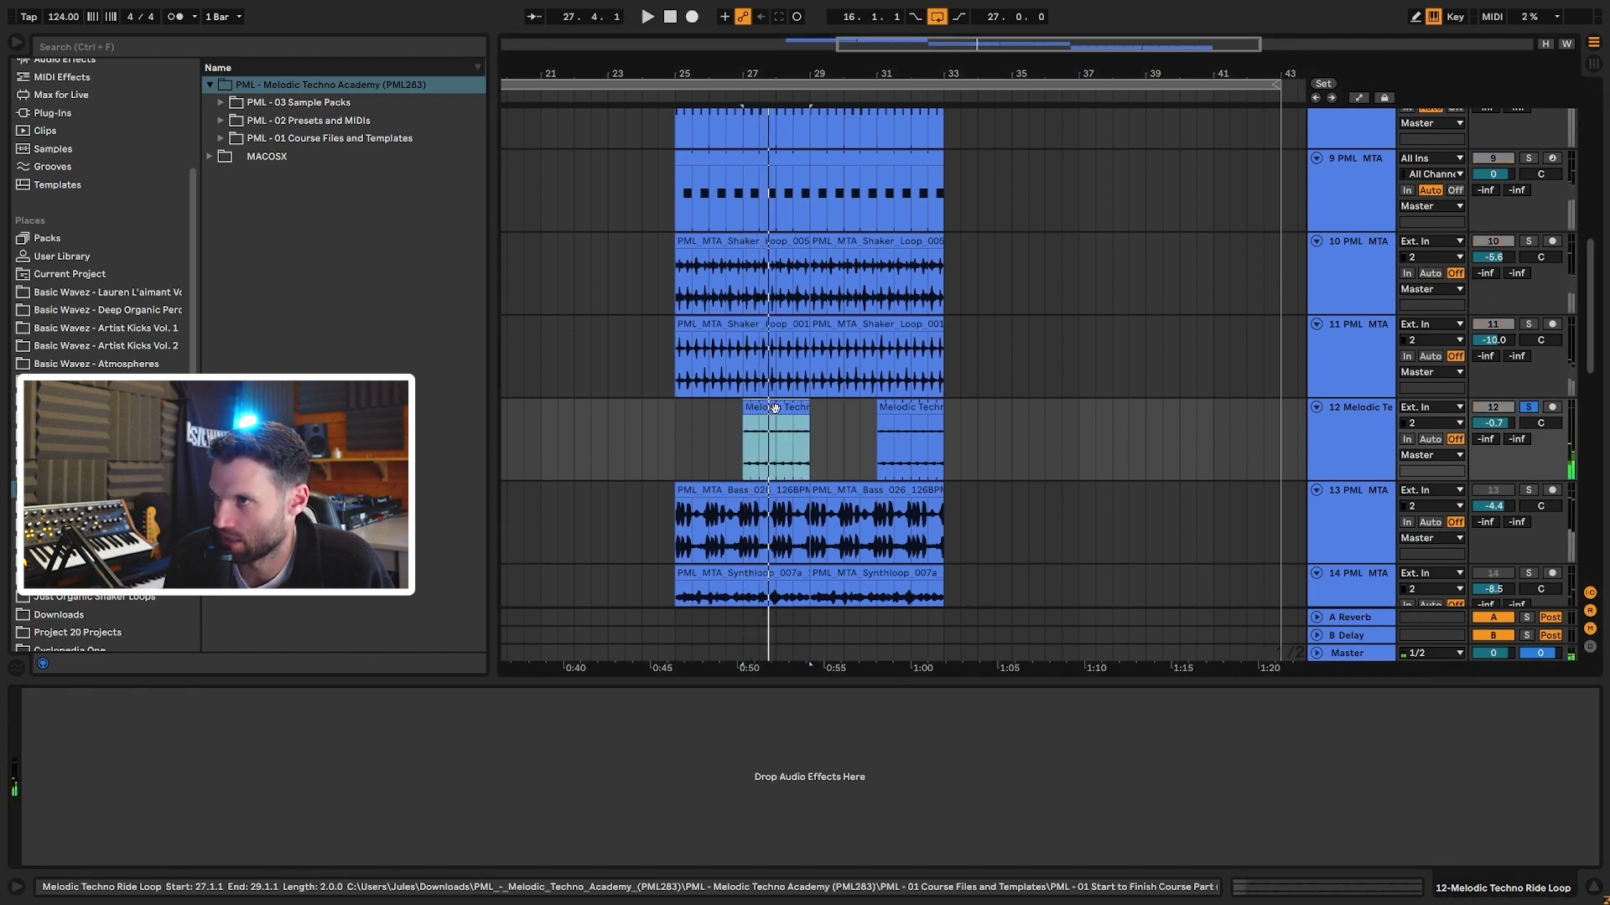
- Copy the ride loop clip from bar 27 to bar 25 and open the copy's waveform
drag(802, 424, 709, 422)
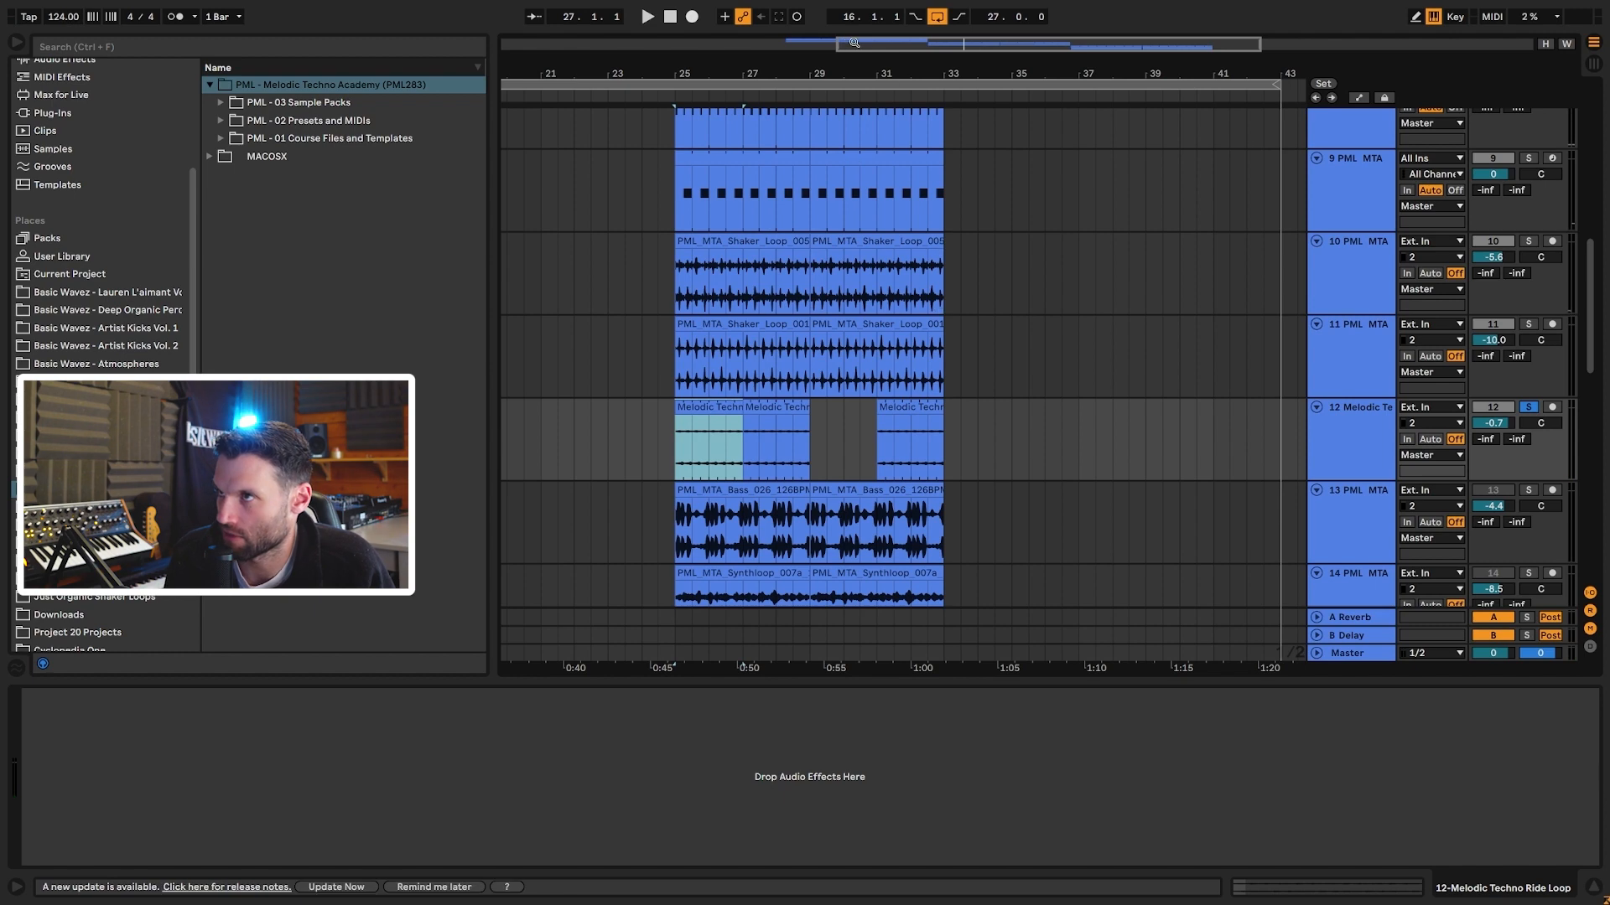
key(z)
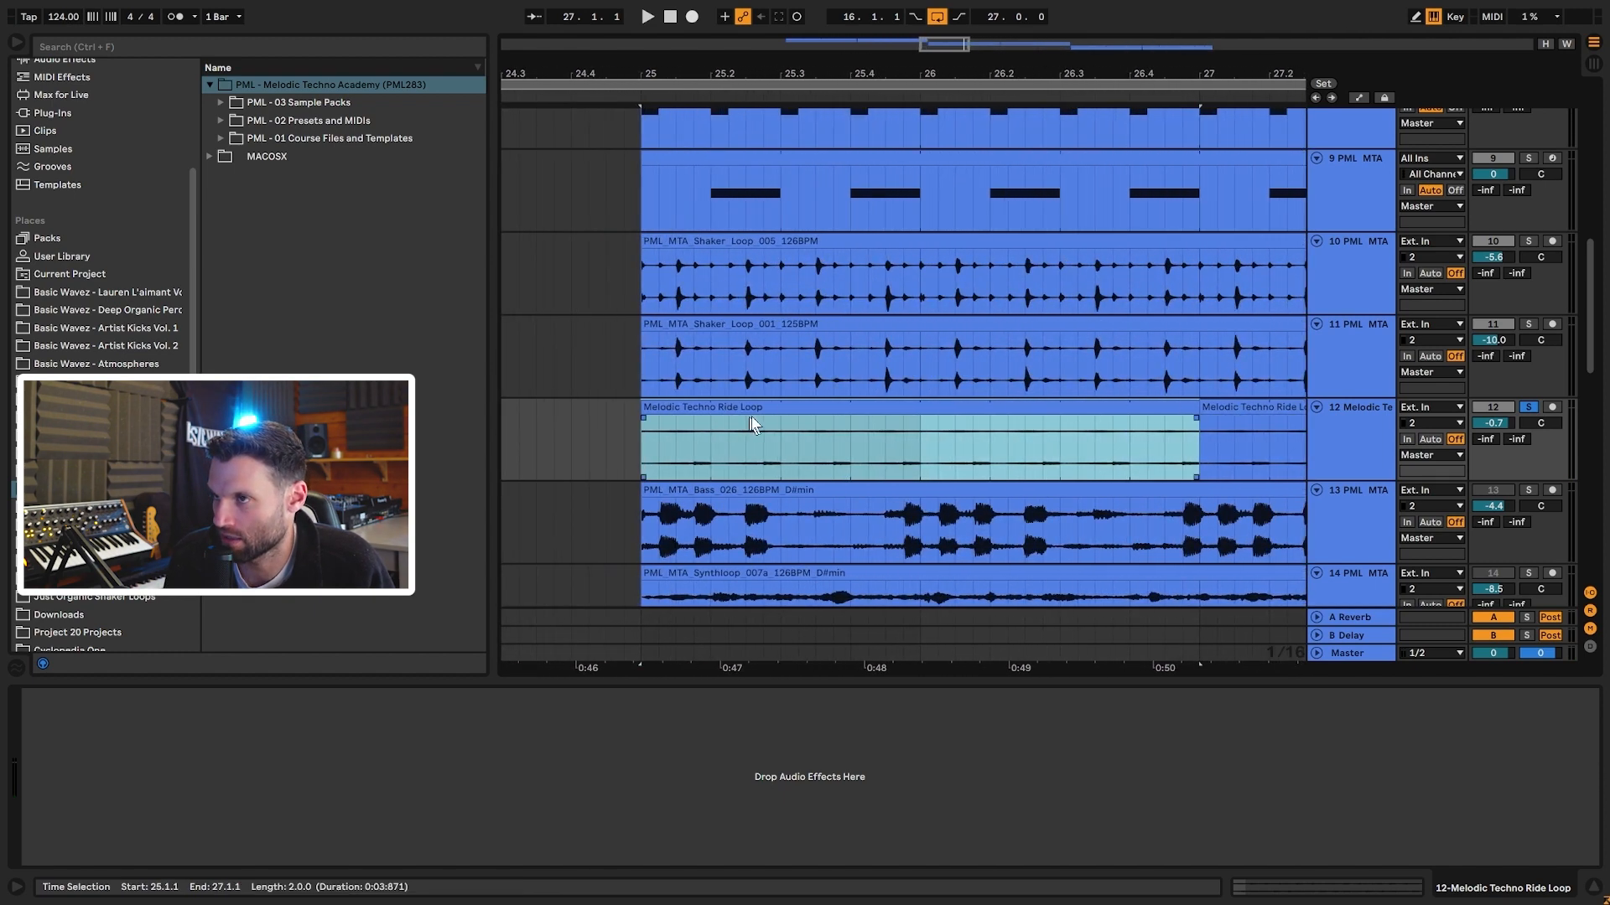
double_click(761, 409)
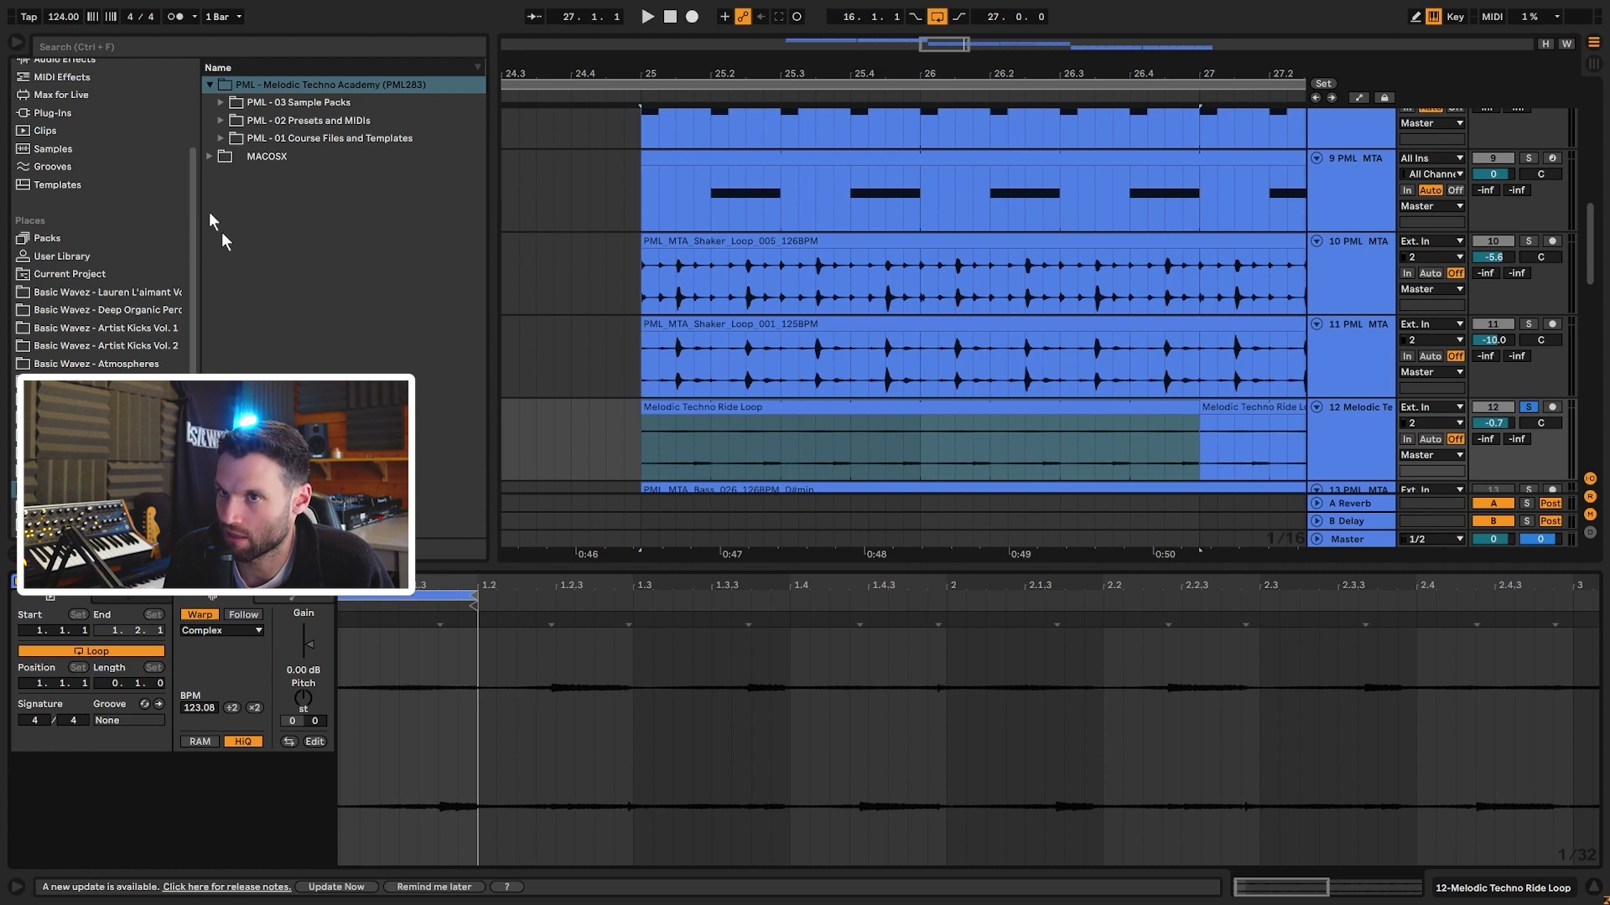
- Search the Melodic Techno Academy sample folder for "ride"
click(221, 102)
click(221, 102)
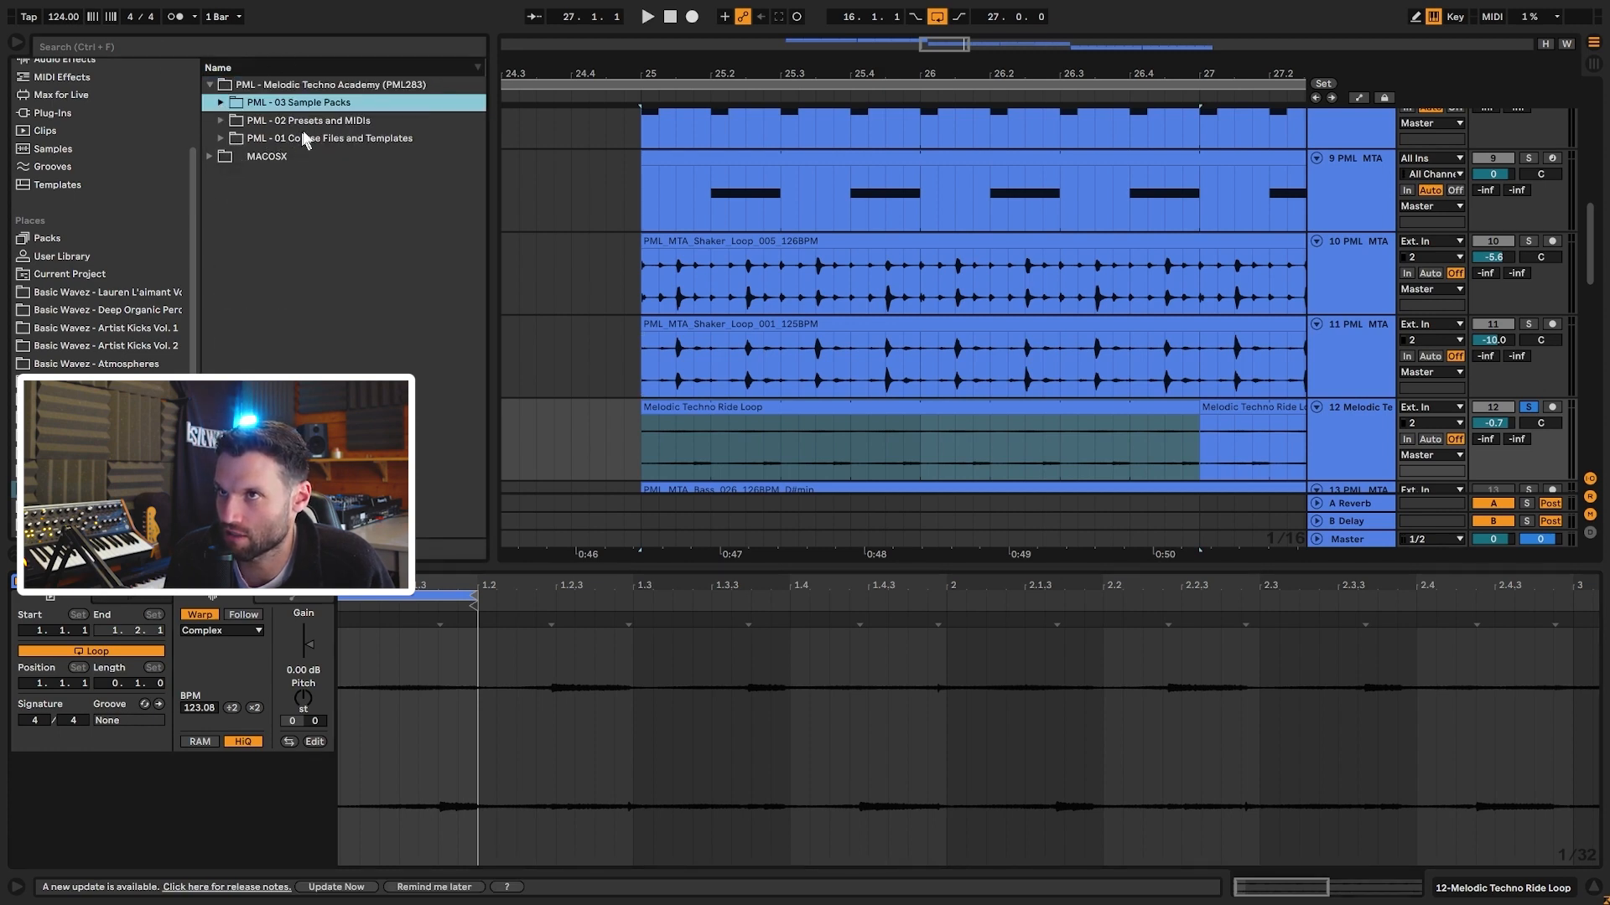
click(309, 48)
text(riud)
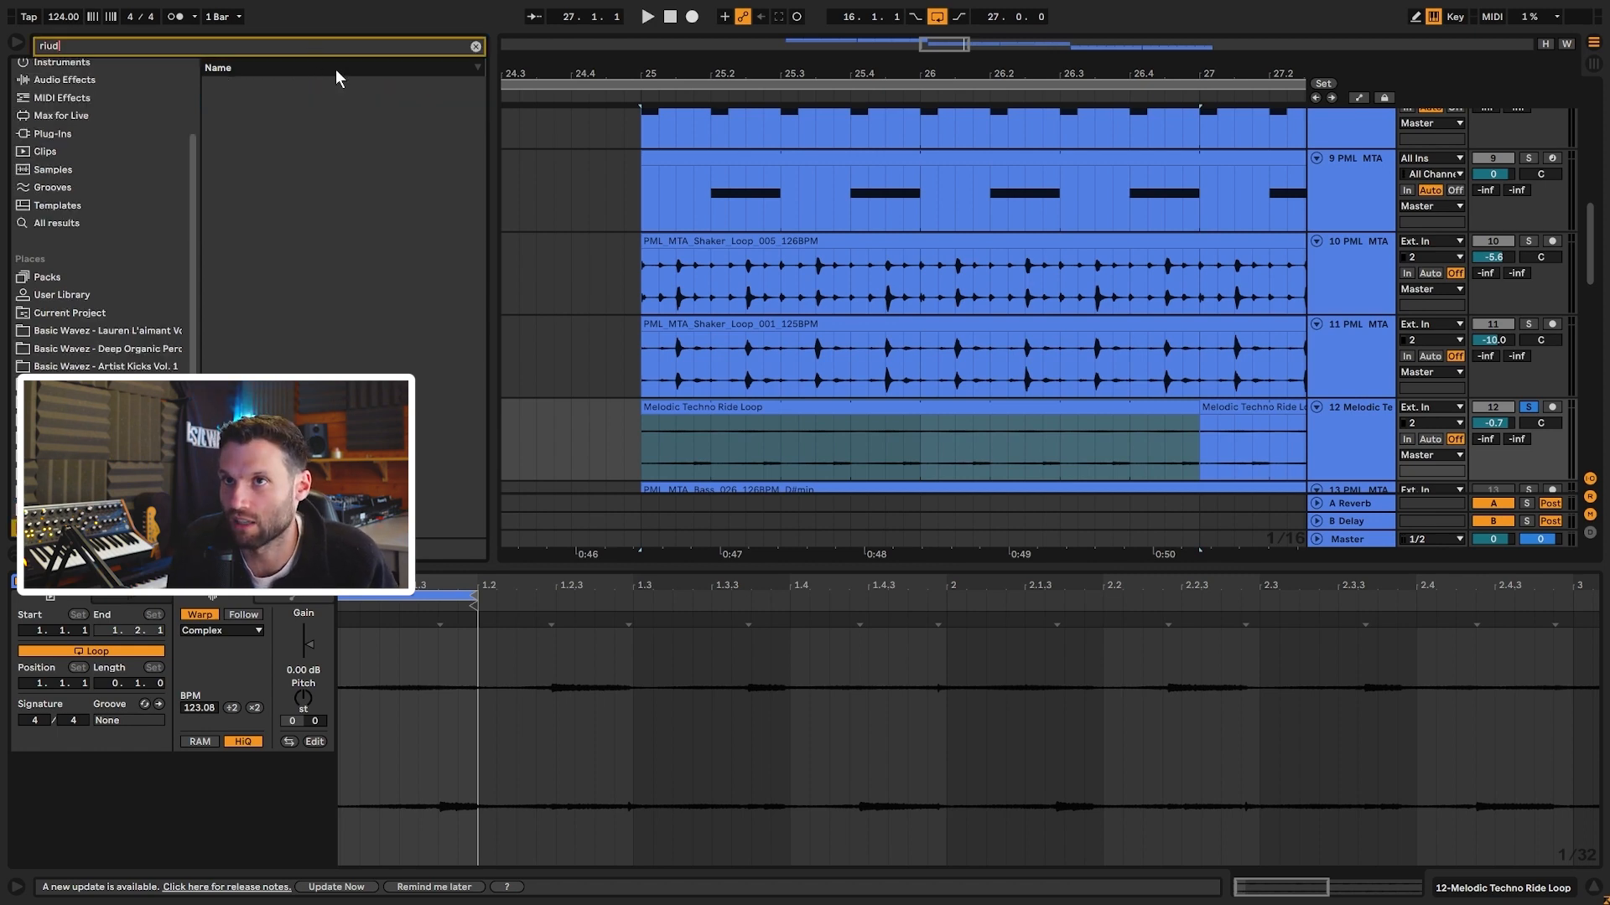
key(BackSpace)
key(BackSpace)
text(de)
- Expand the course files down to Mixing Course Track 1's imported samples and audition both Ride Loop (Tunnelblick) files
click(220, 120)
click(255, 174)
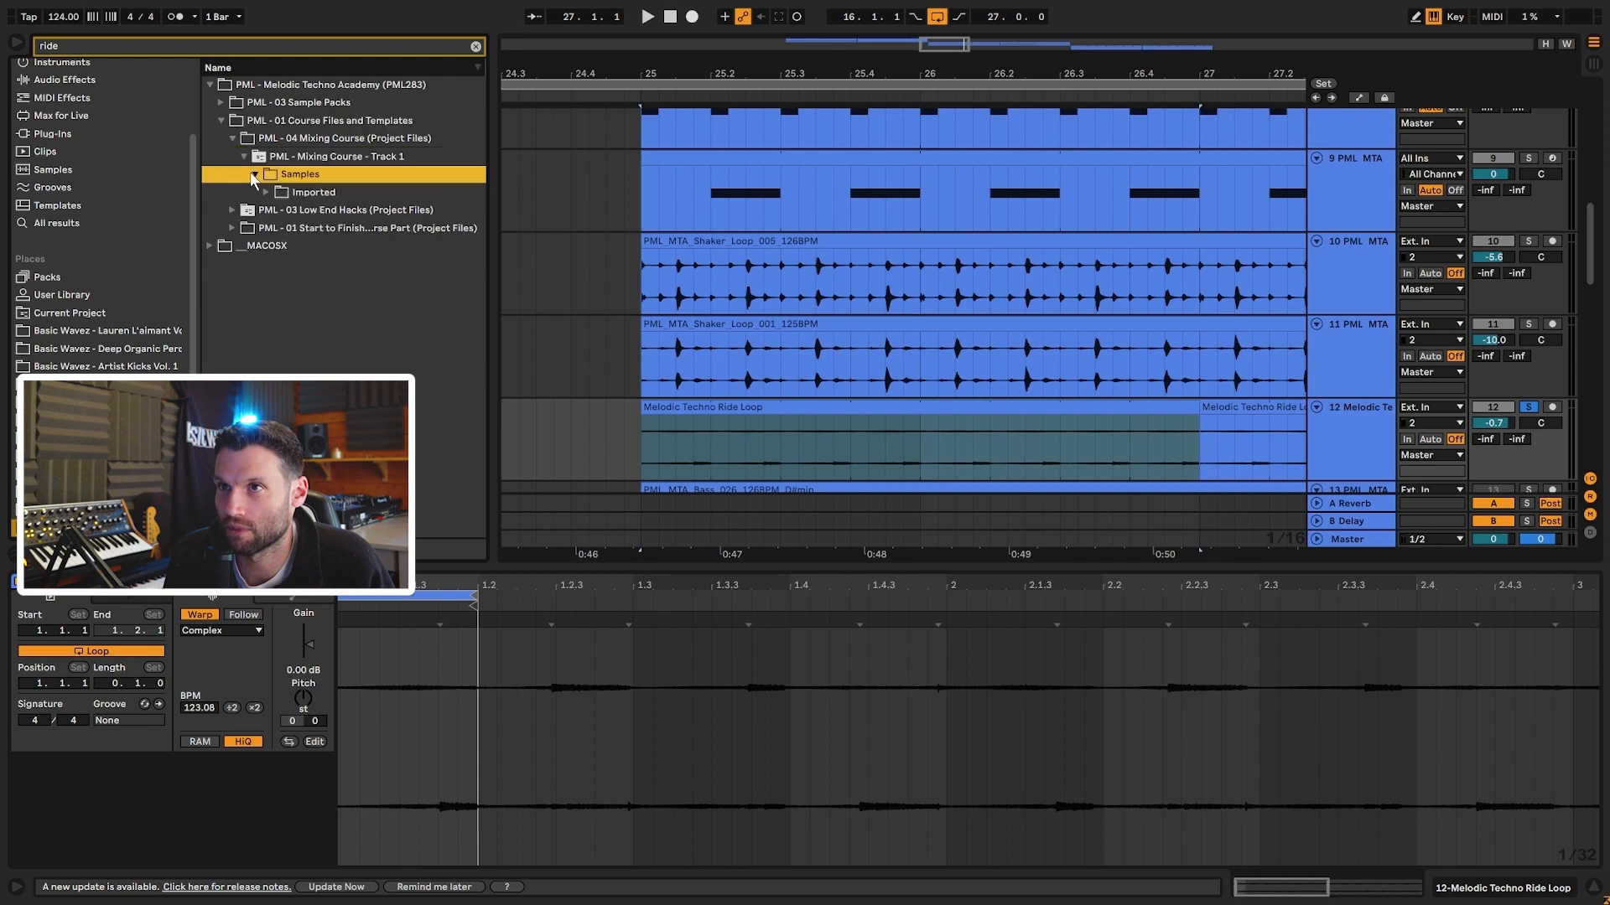
click(266, 193)
click(318, 211)
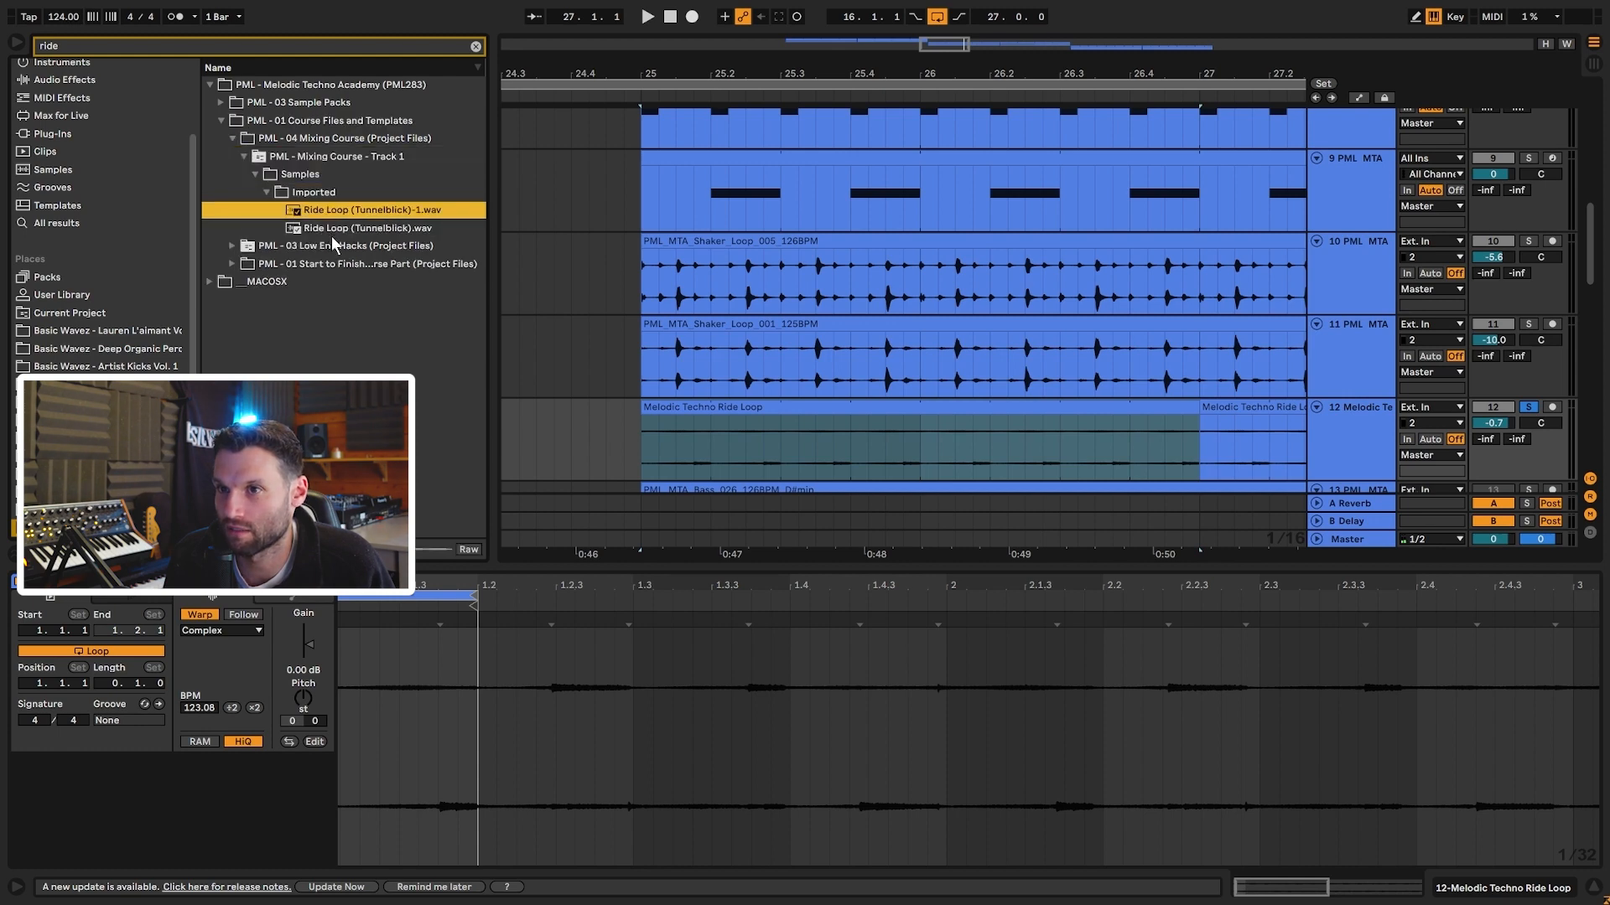
click(384, 227)
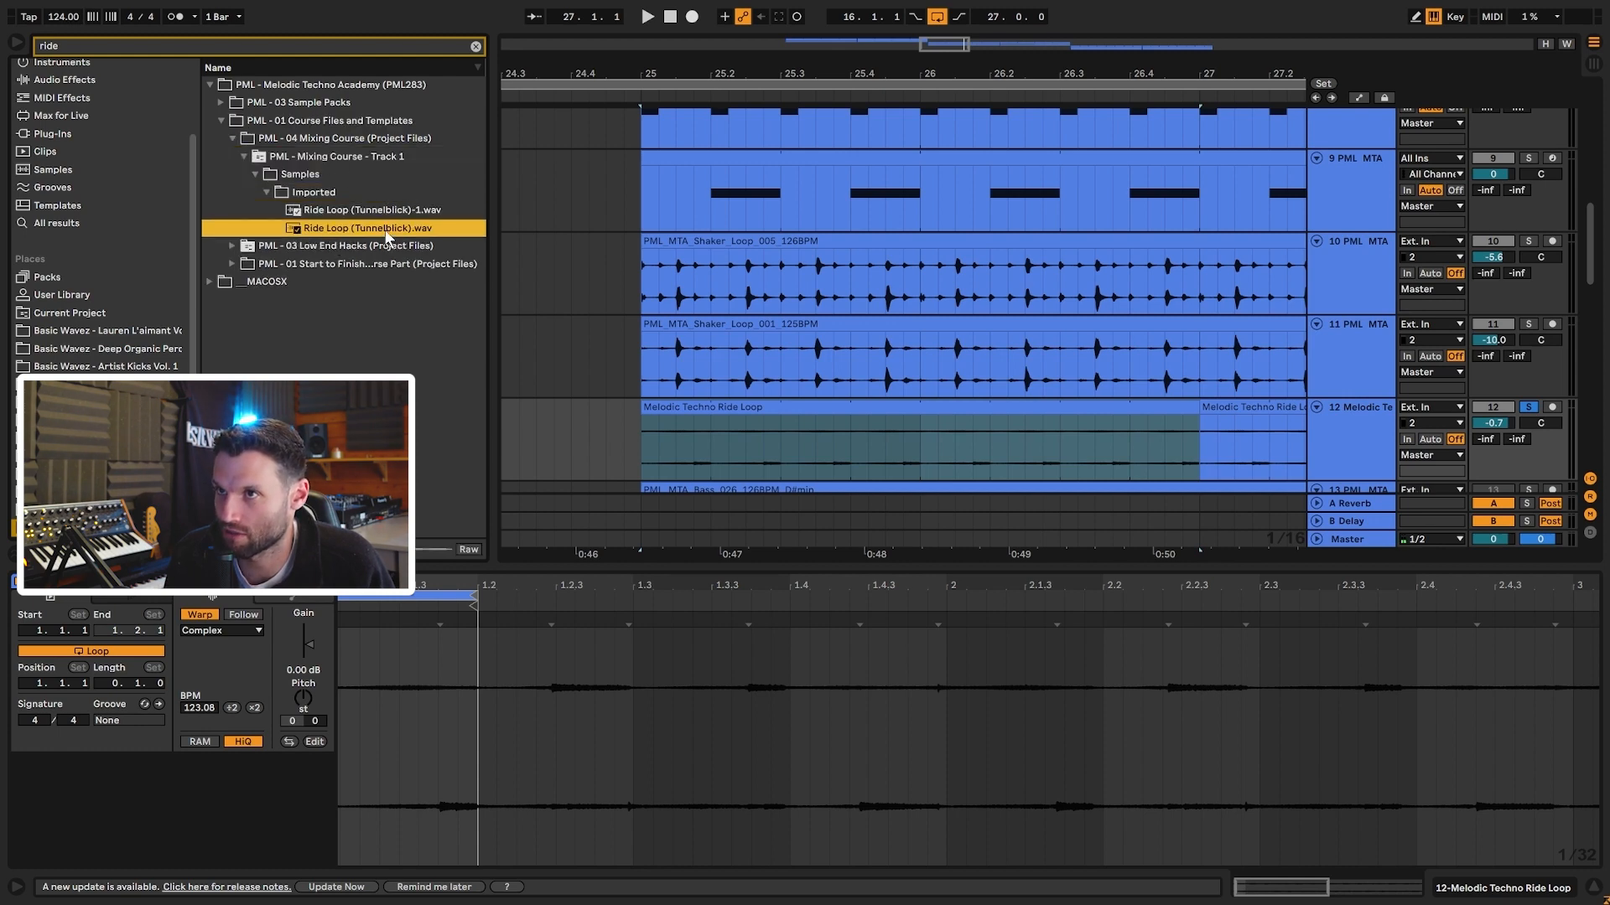
- Select the ride clip at bar 25, unsolo track 12, and play the ride with the other drums
click(655, 467)
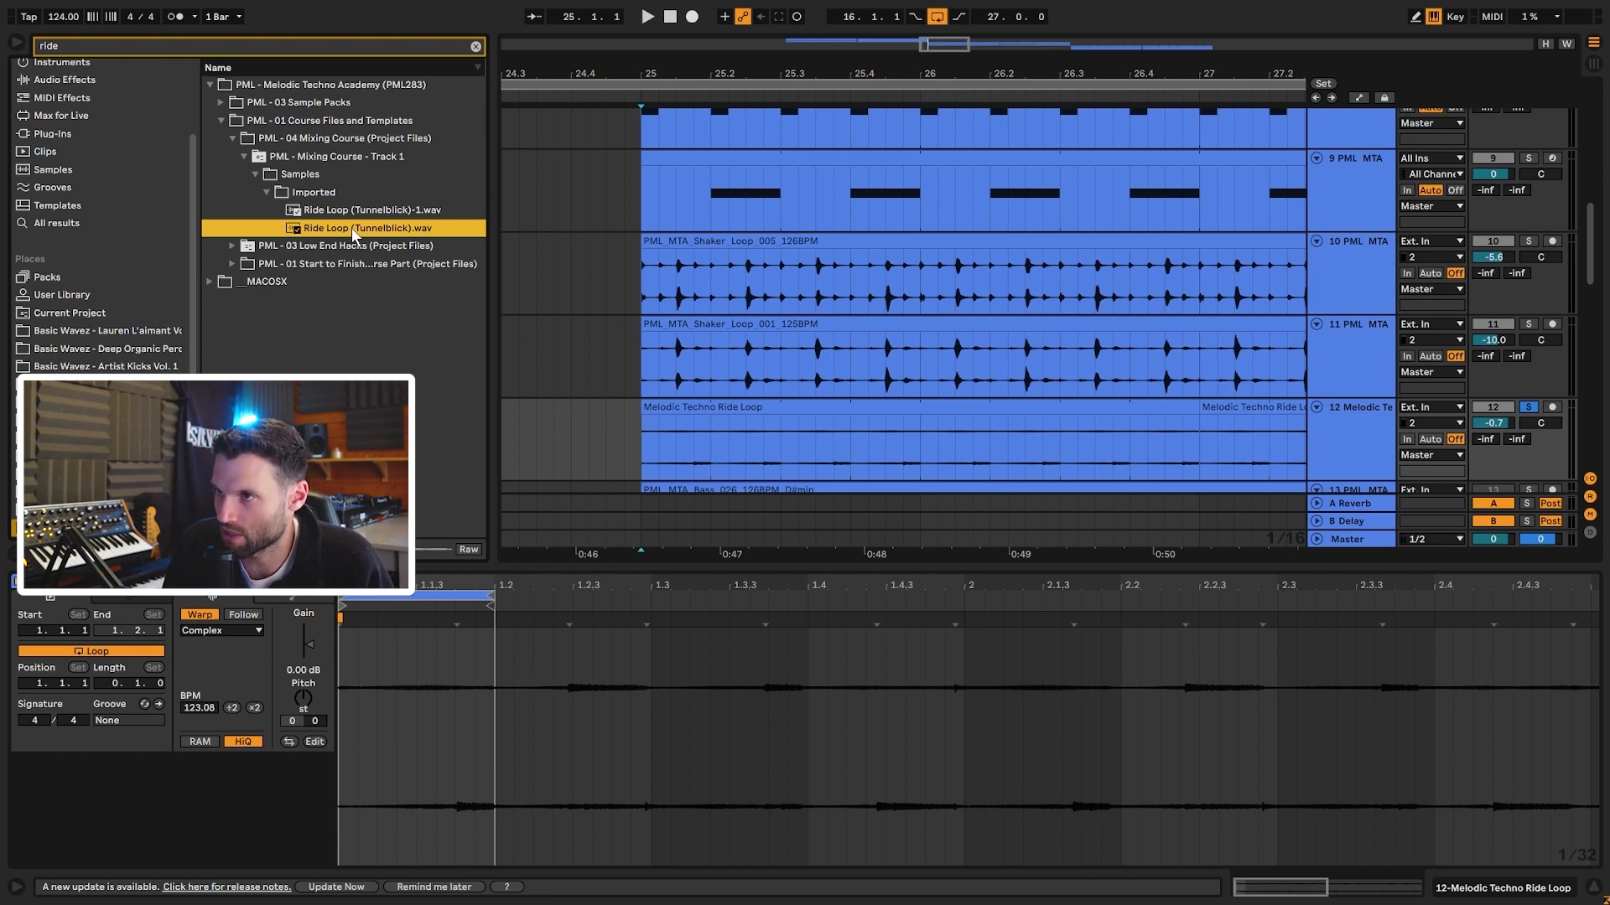
click(793, 418)
click(754, 406)
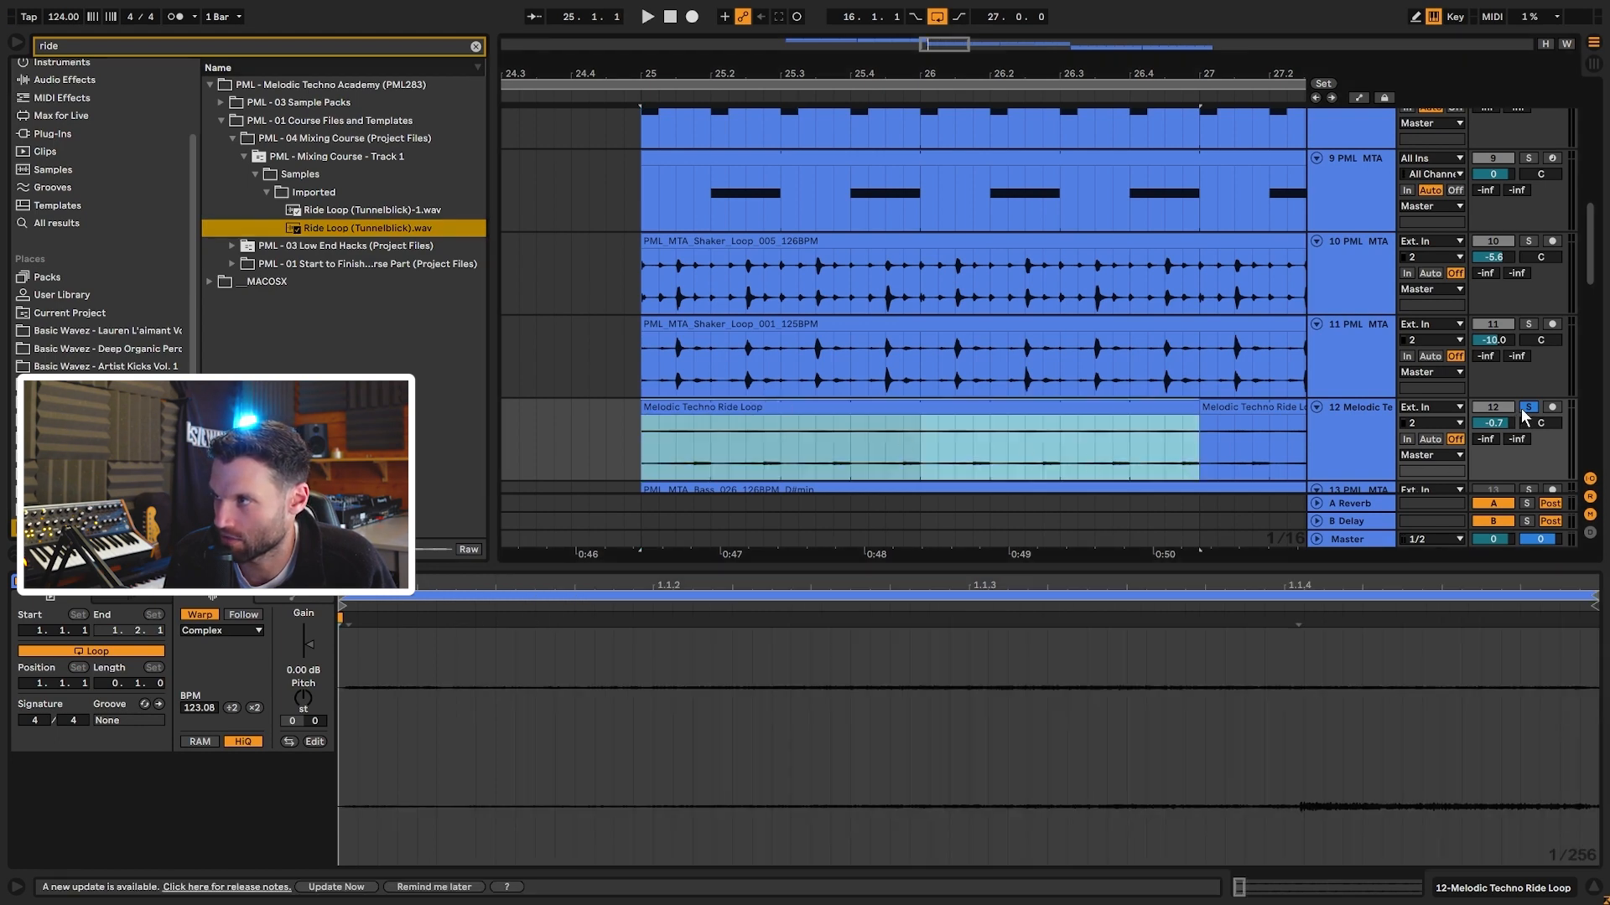
click(1526, 408)
key(space)
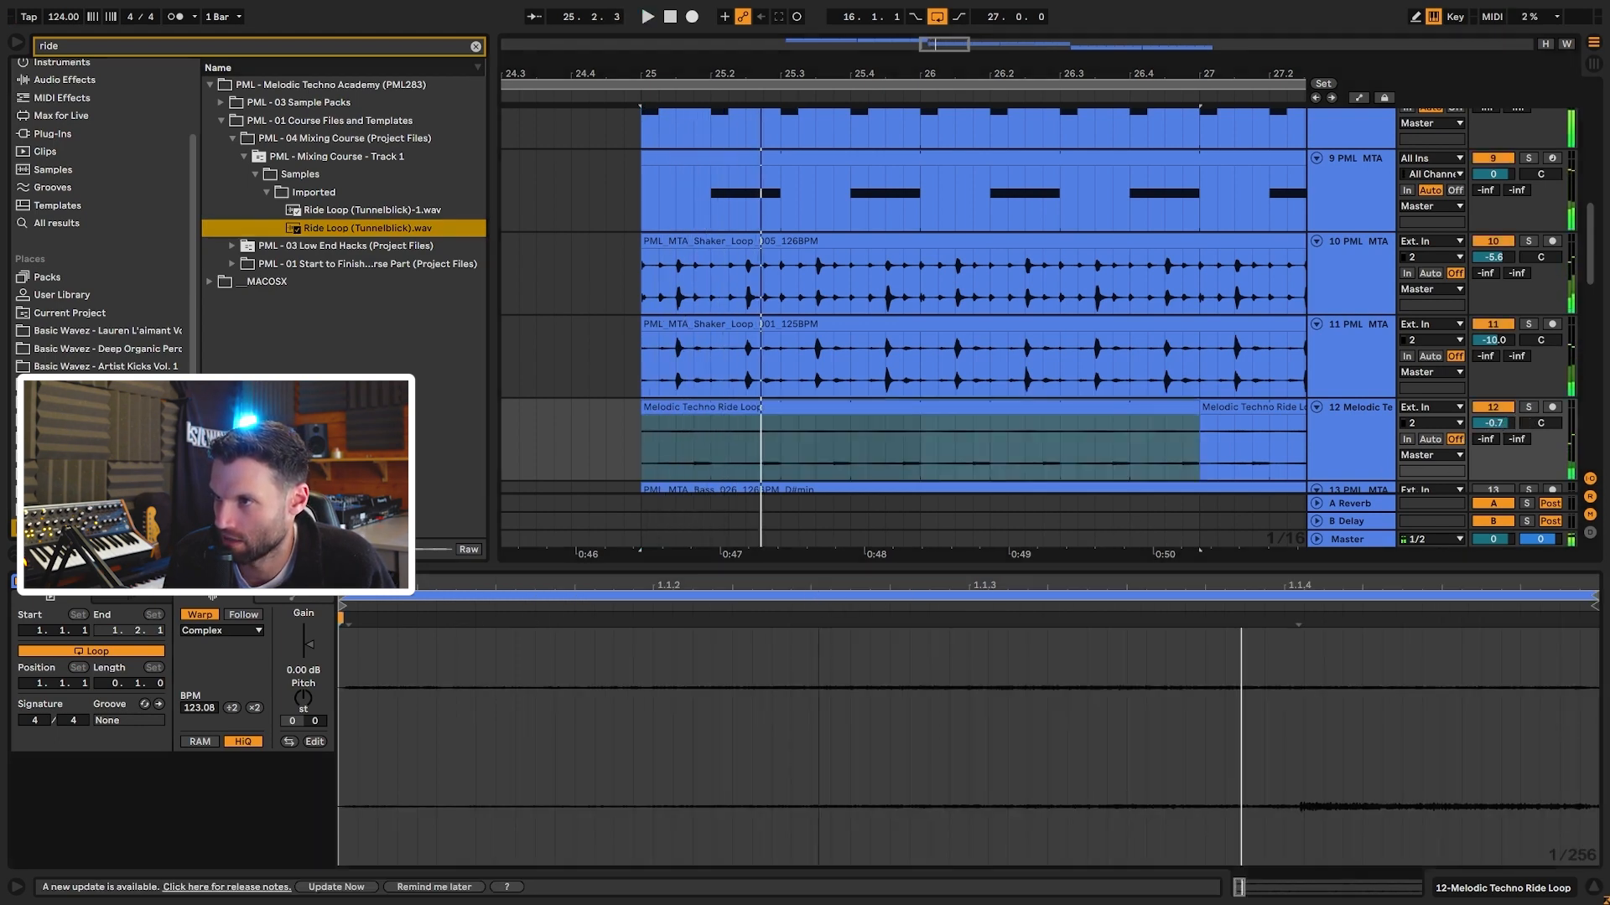
- Toggle the copied ride clip's loop off and on, set its loop end to 1.2.1, and play it with the drums
drag(446, 585, 445, 496)
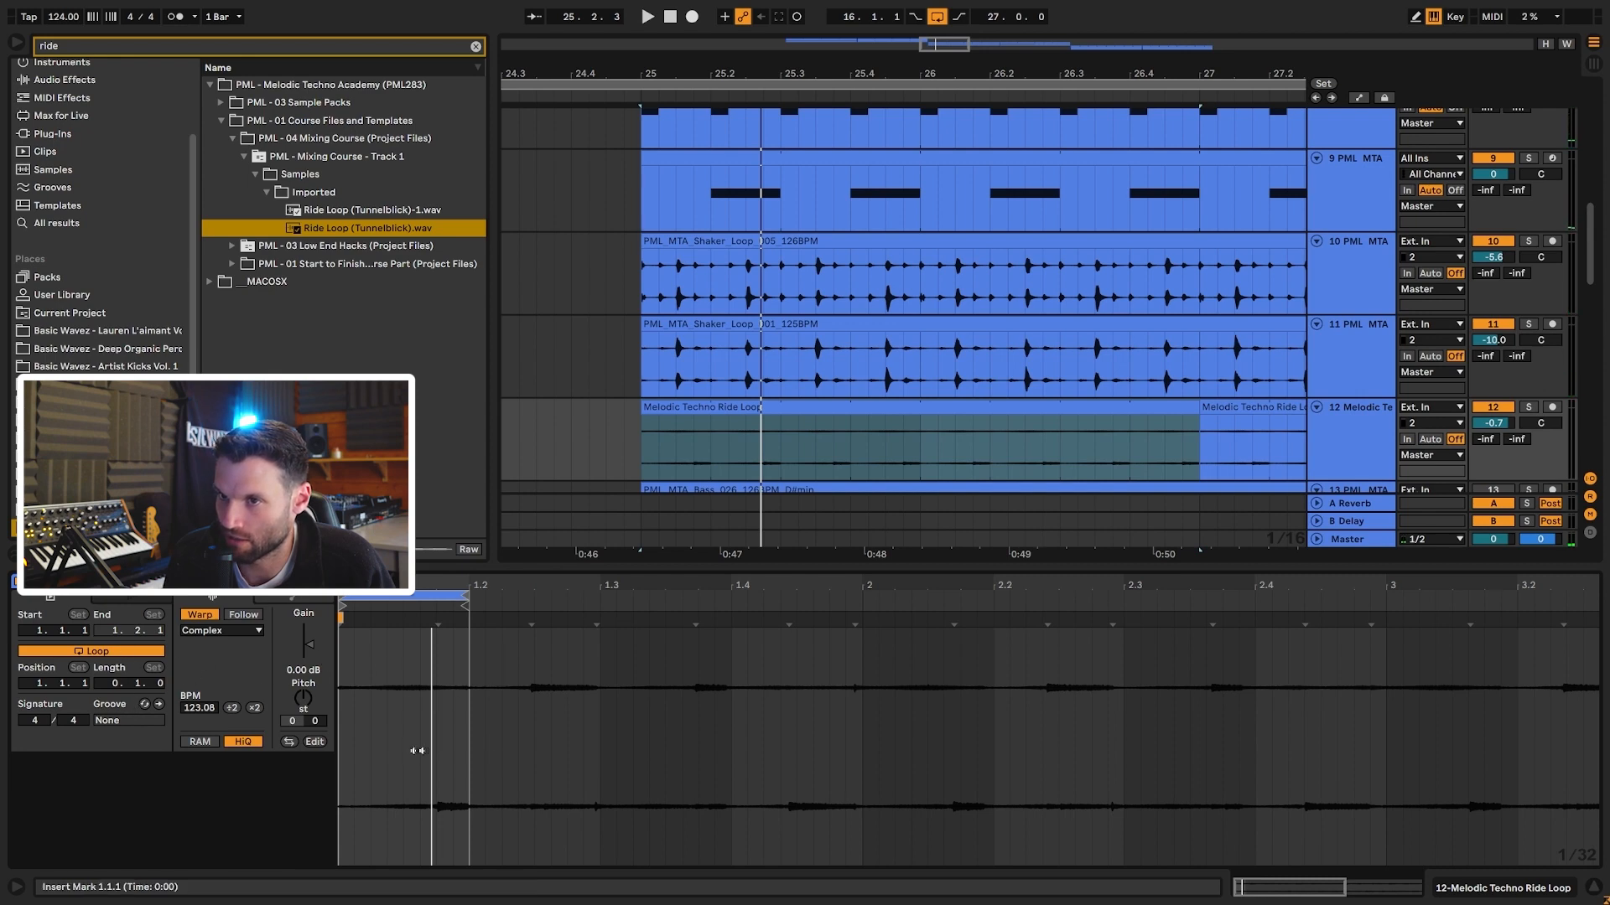
click(121, 652)
click(98, 652)
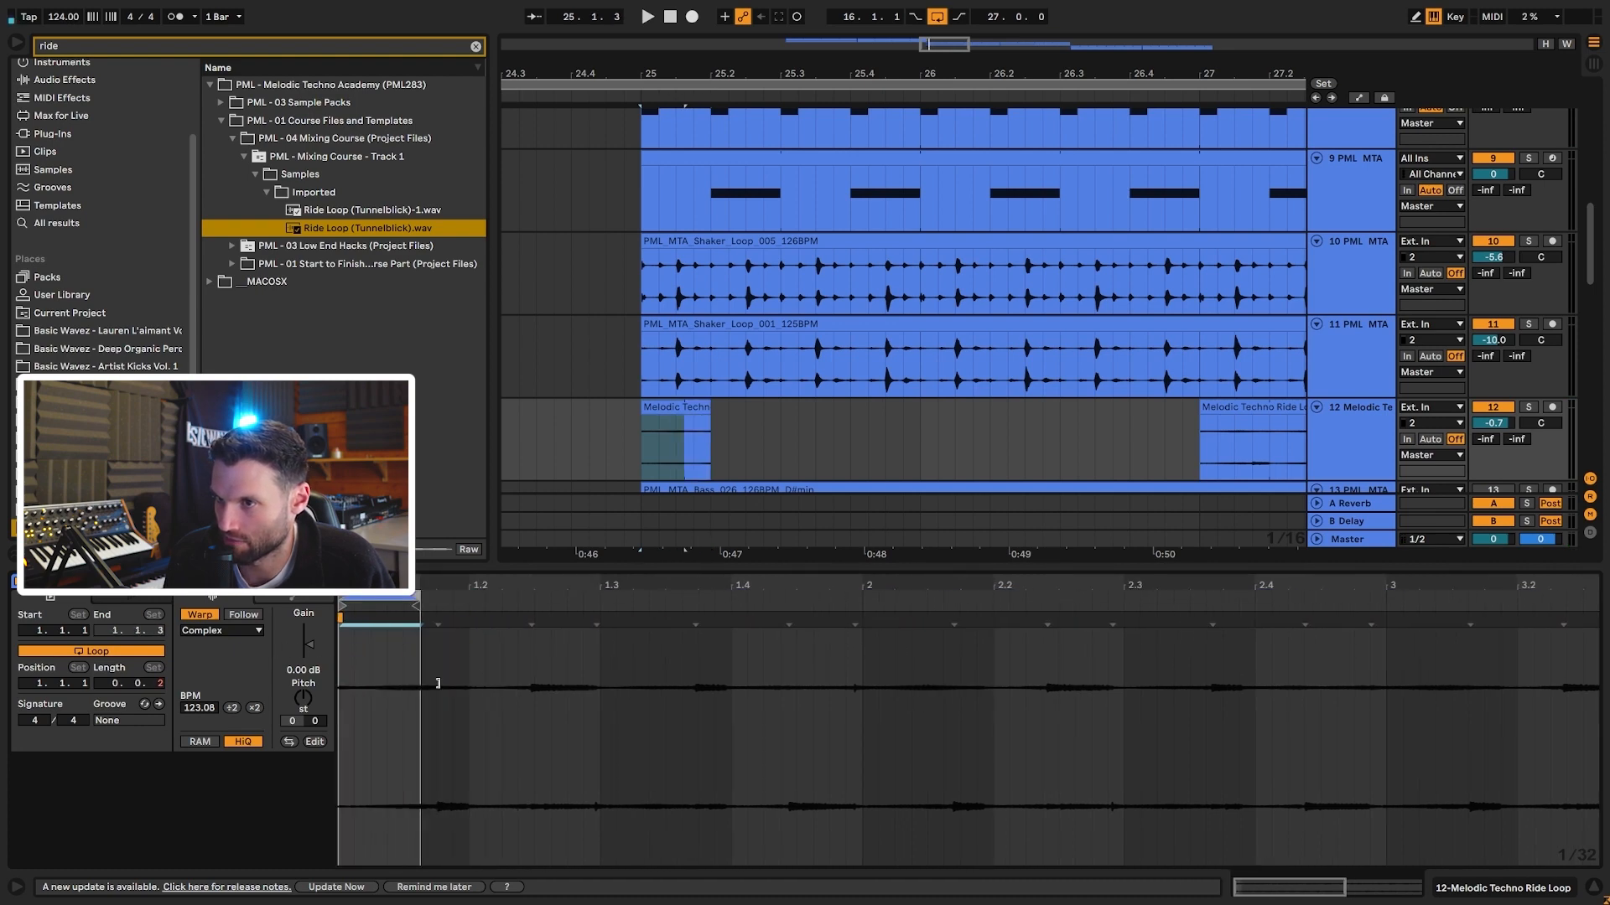
drag(420, 680, 470, 684)
key(space)
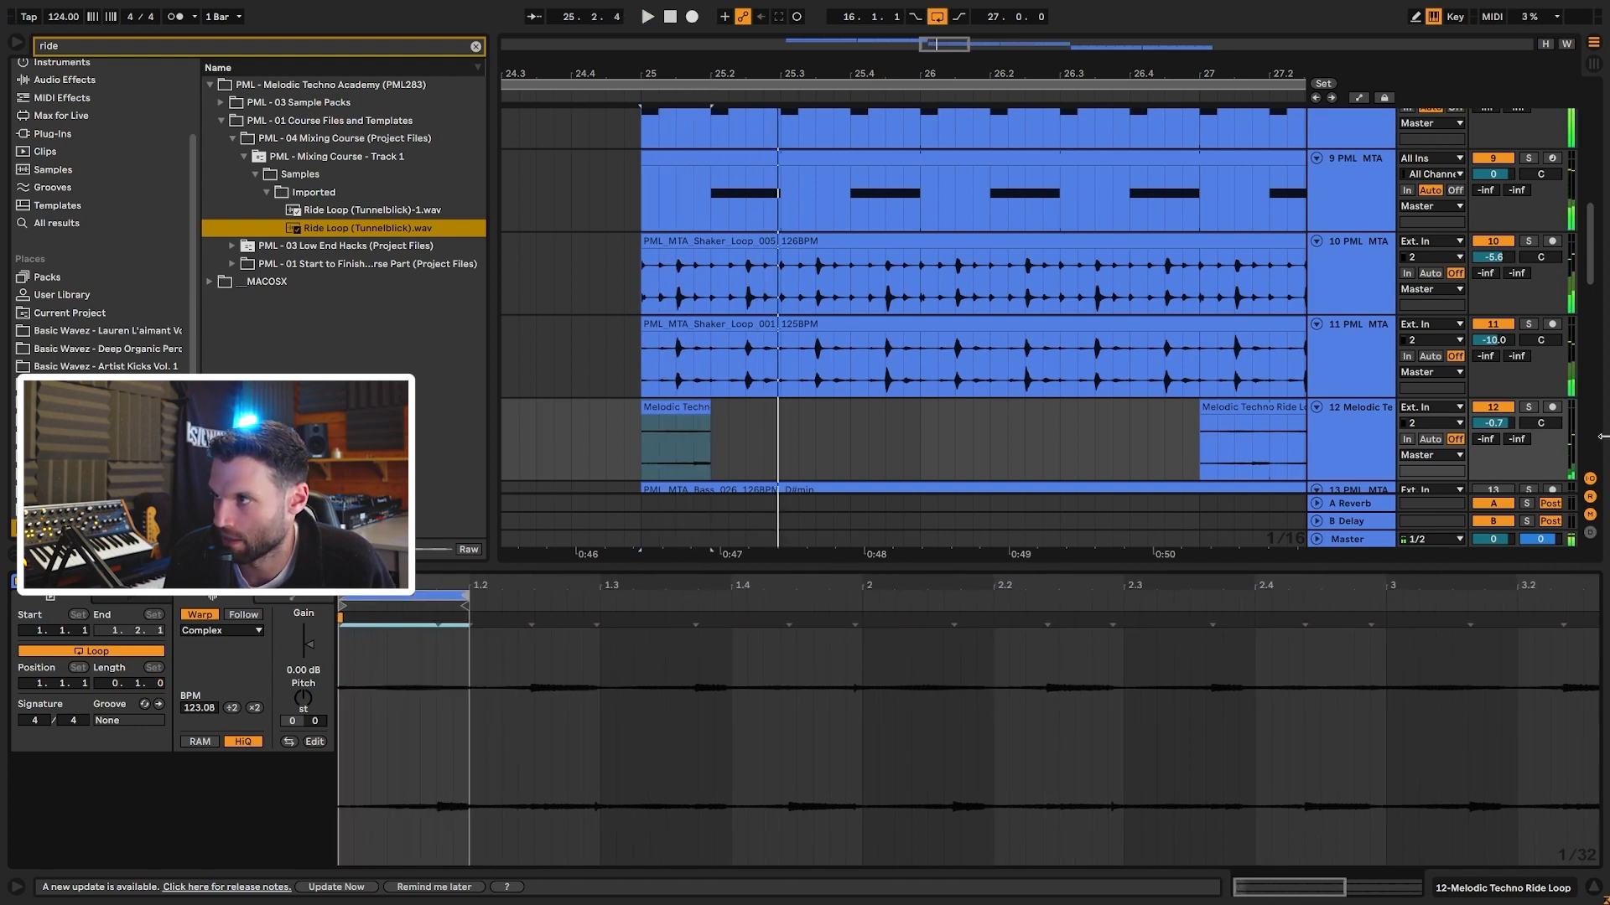
- Solo track 12 and extend the copied ride clip to 26.2.3 during playback
click(1528, 406)
drag(711, 409, 1024, 415)
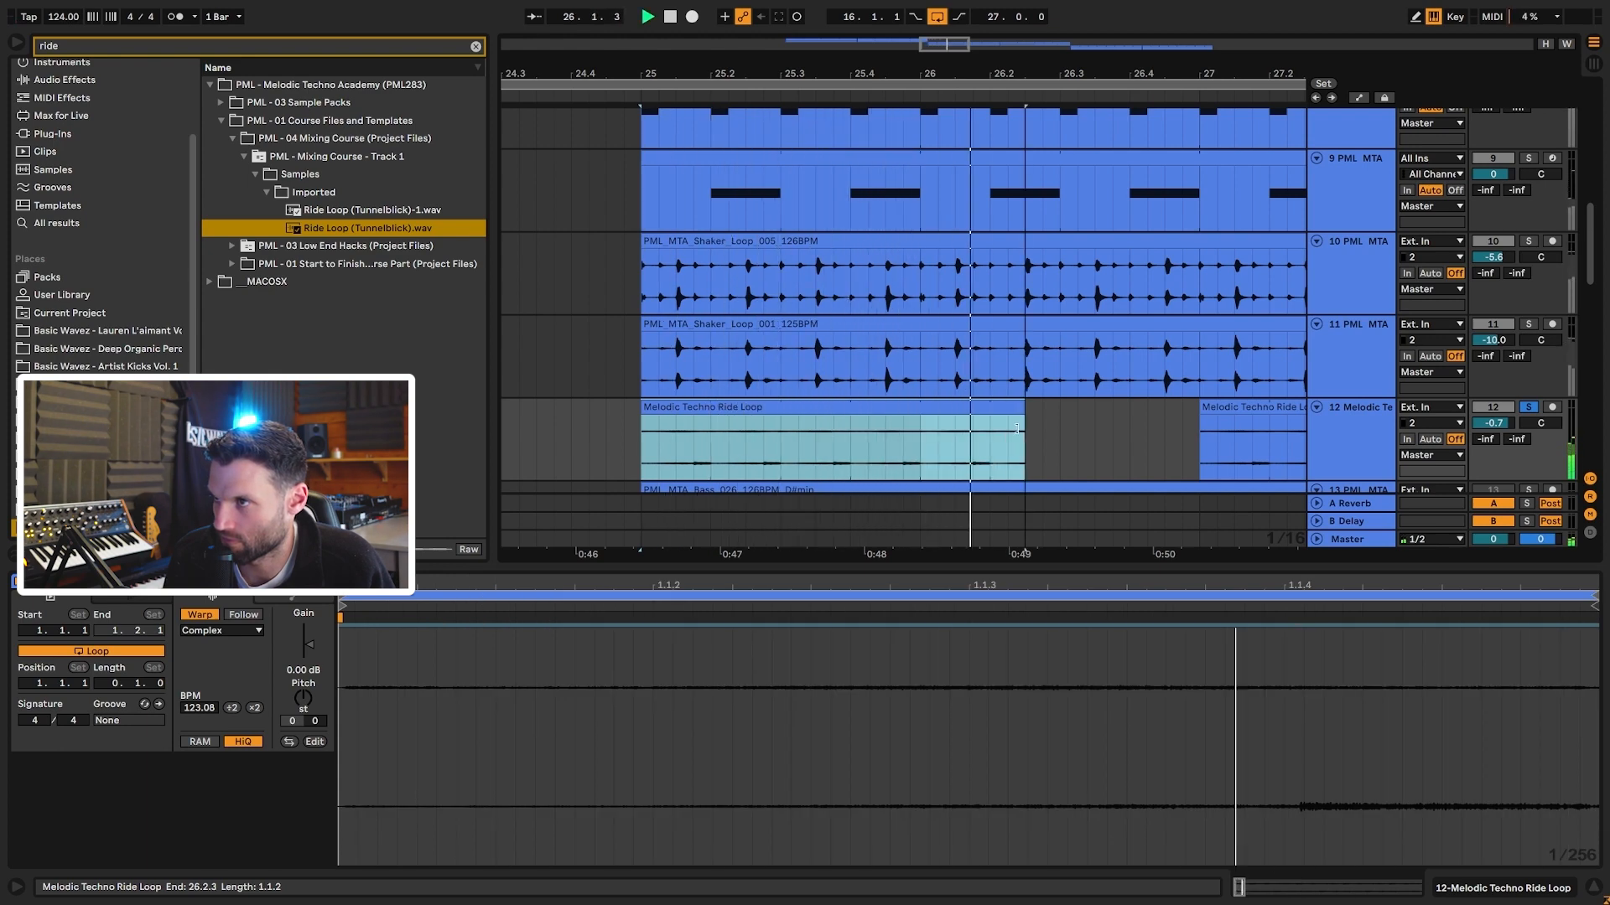
key(space)
- Mark 25.1.4 to 25.2.1 in the copied ride clip, play the clip from bar 25, and delete it
click(698, 452)
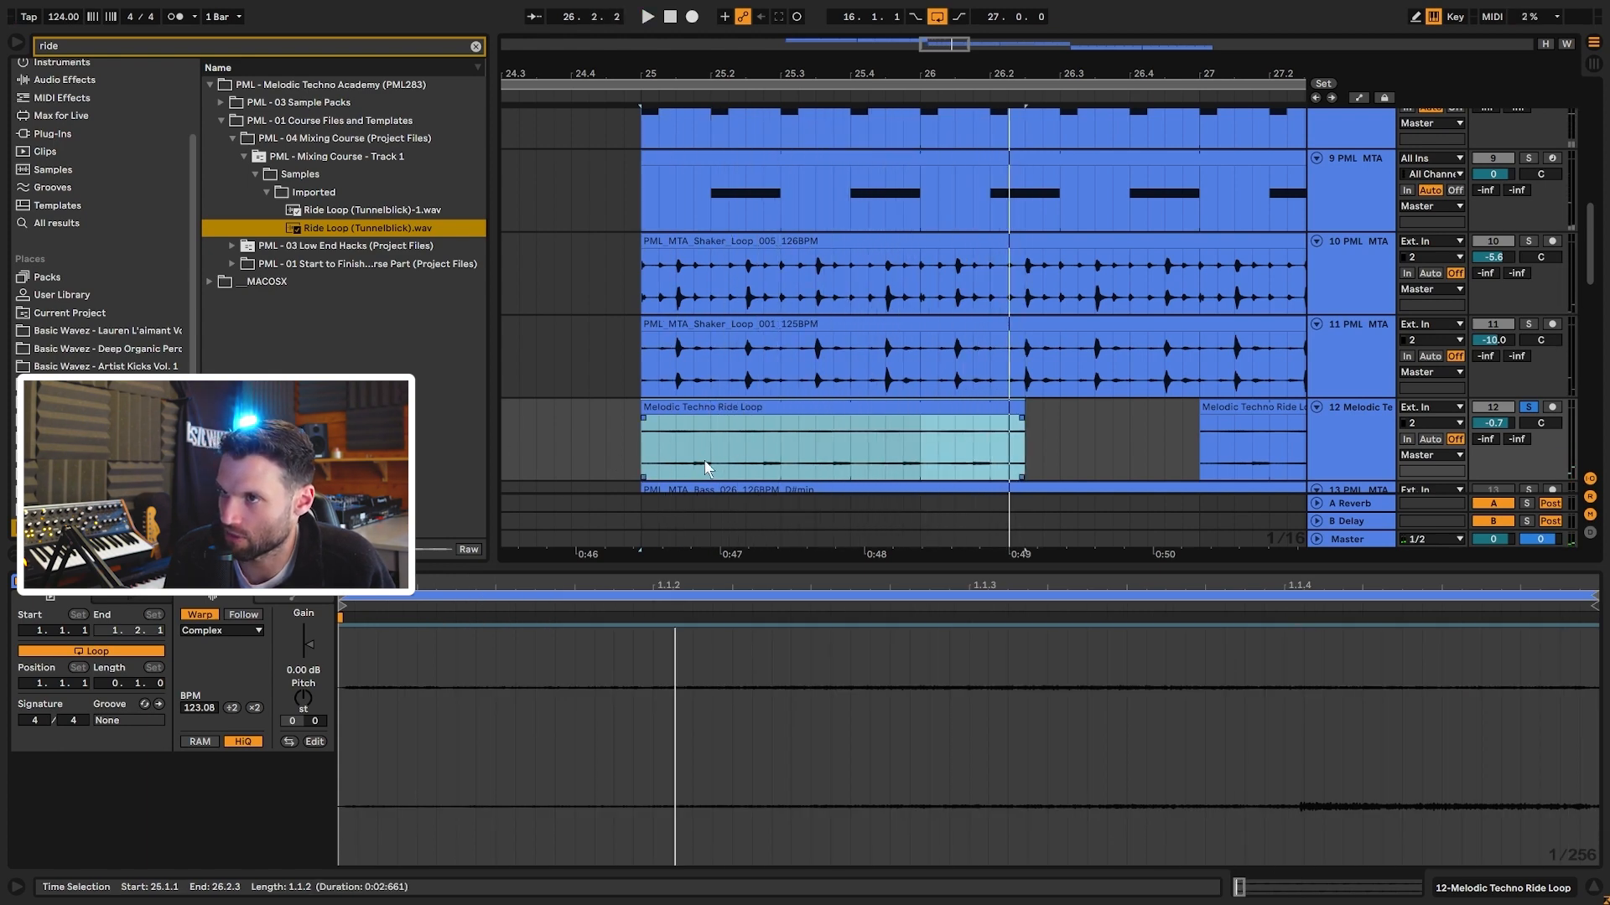
drag(696, 464, 715, 465)
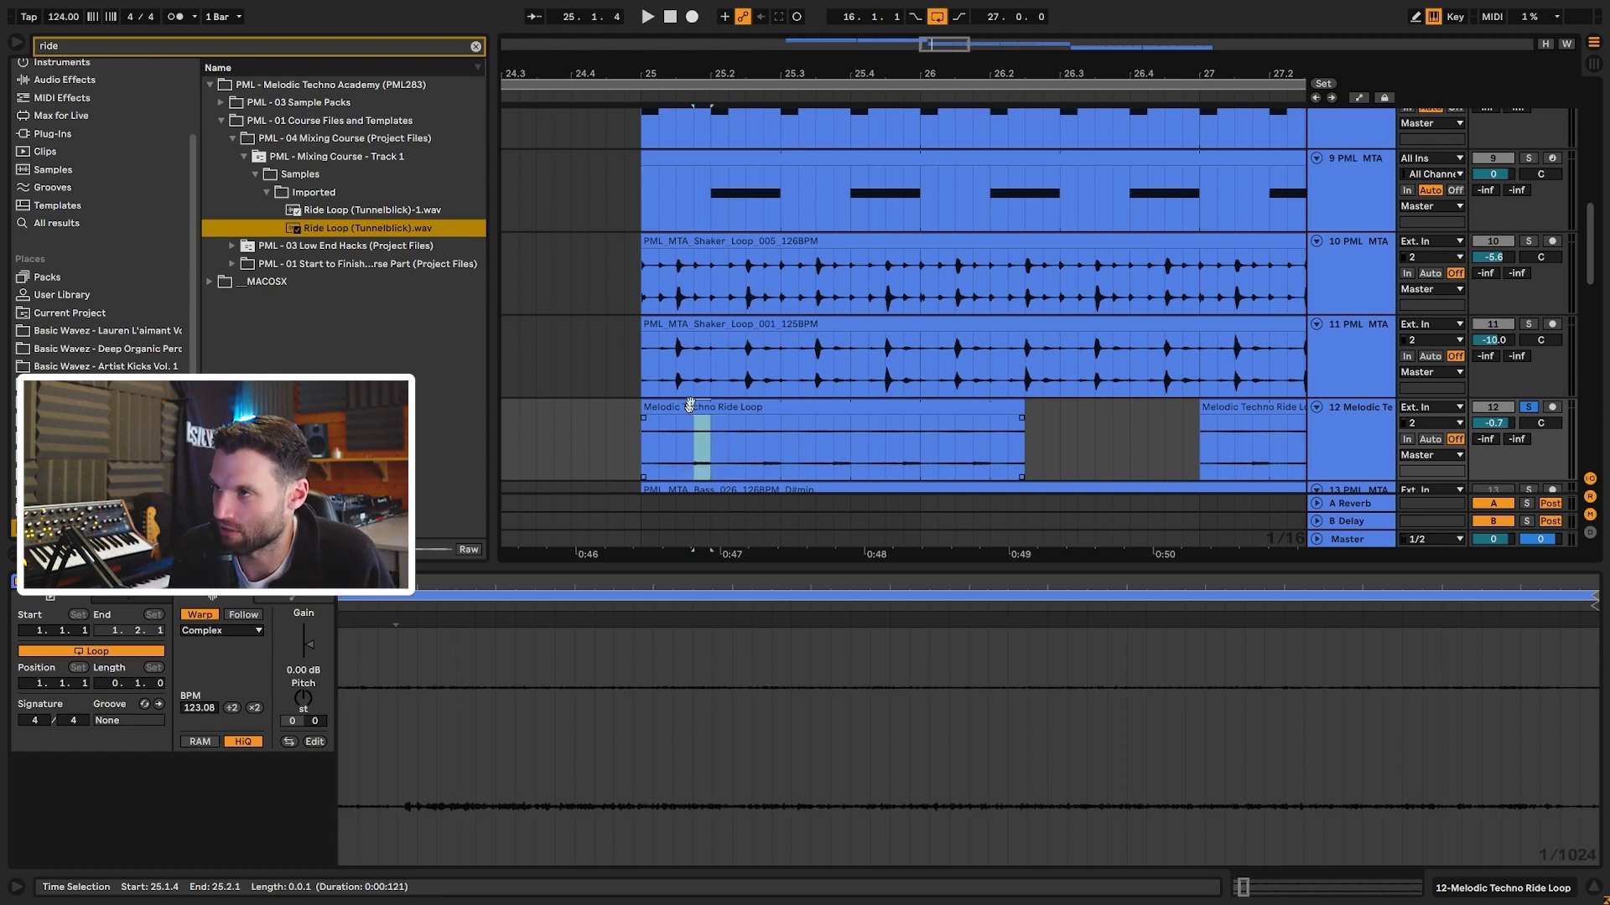
key(space)
click(847, 412)
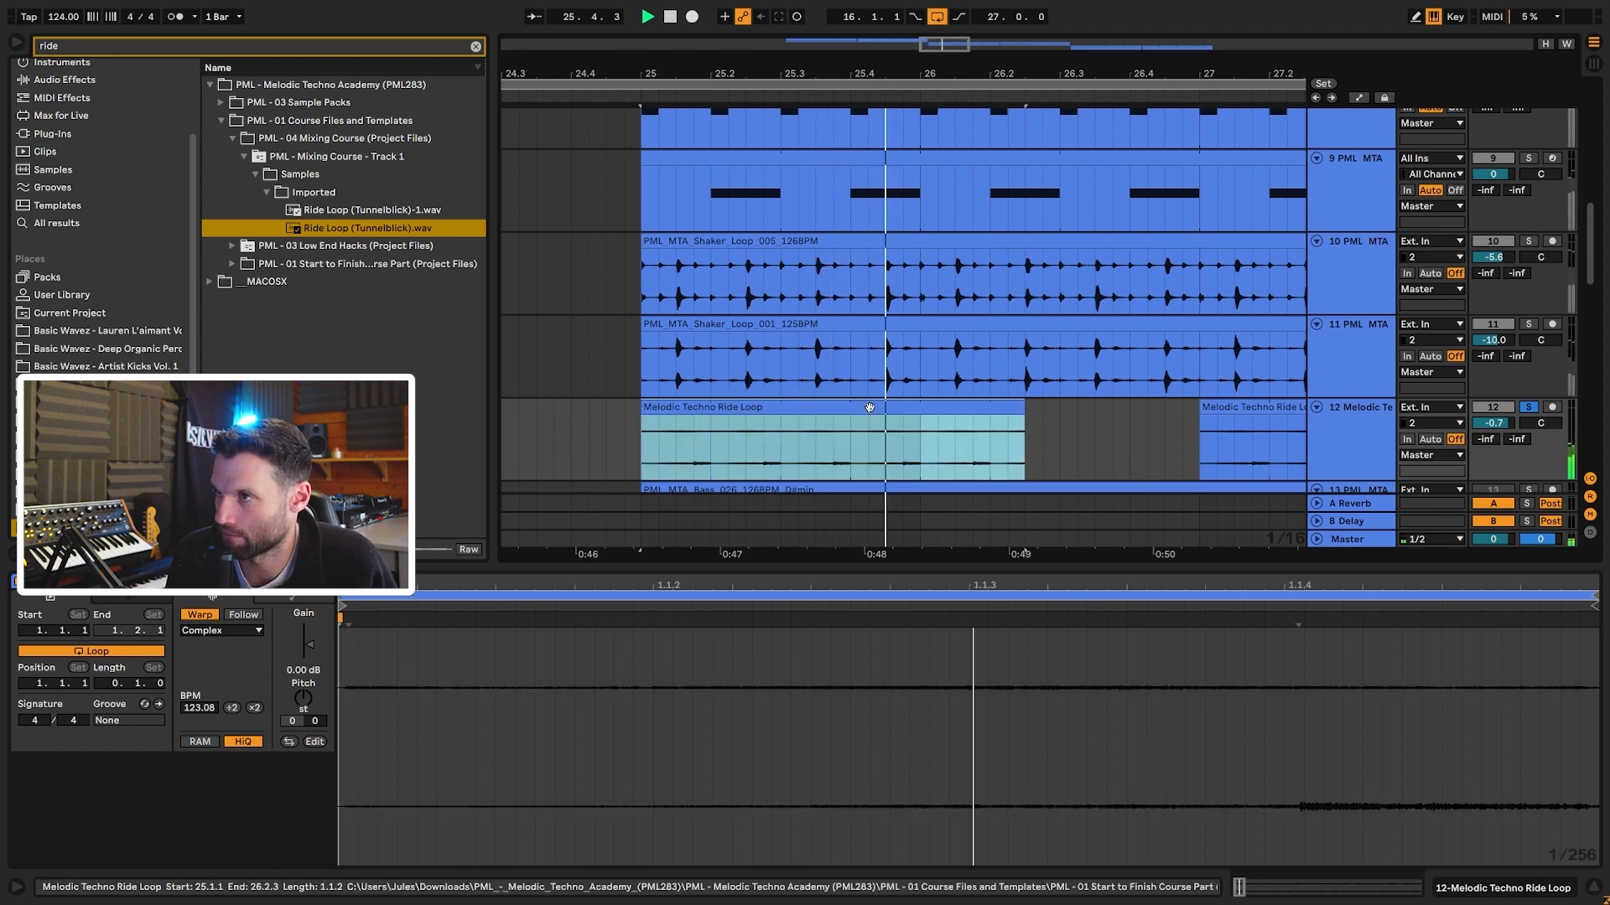
key(Delete)
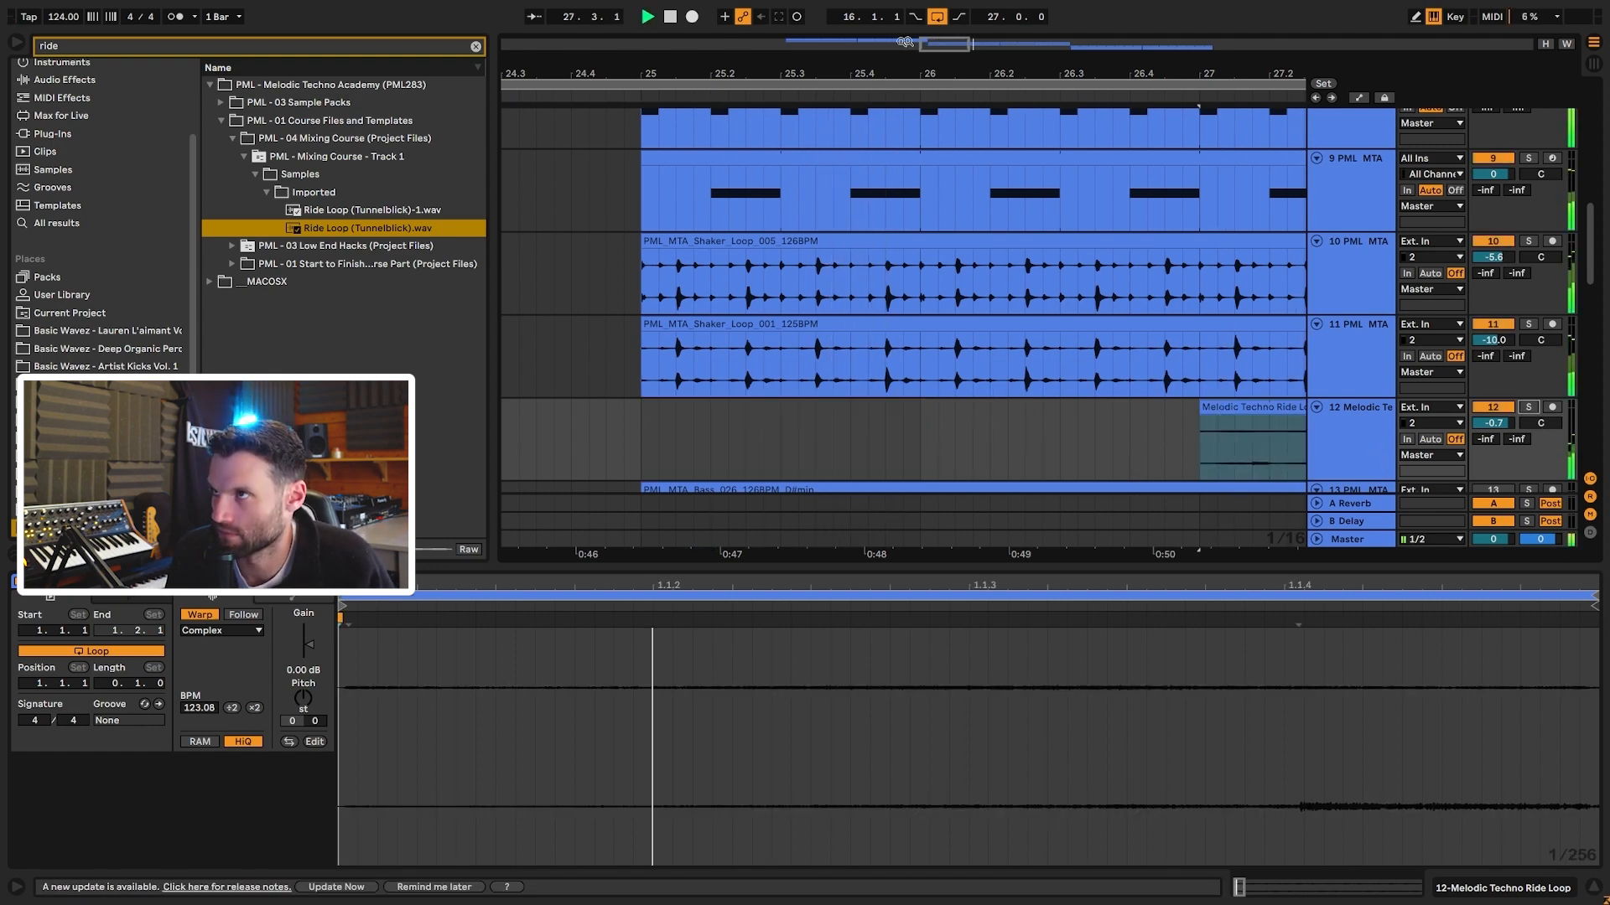
- Activate bass track 13 and synth loop track 14 while playing the section from bar 27 with the drums and ride
drag(954, 42, 978, 8)
key(space)
scroll(1370, 369, down, 4)
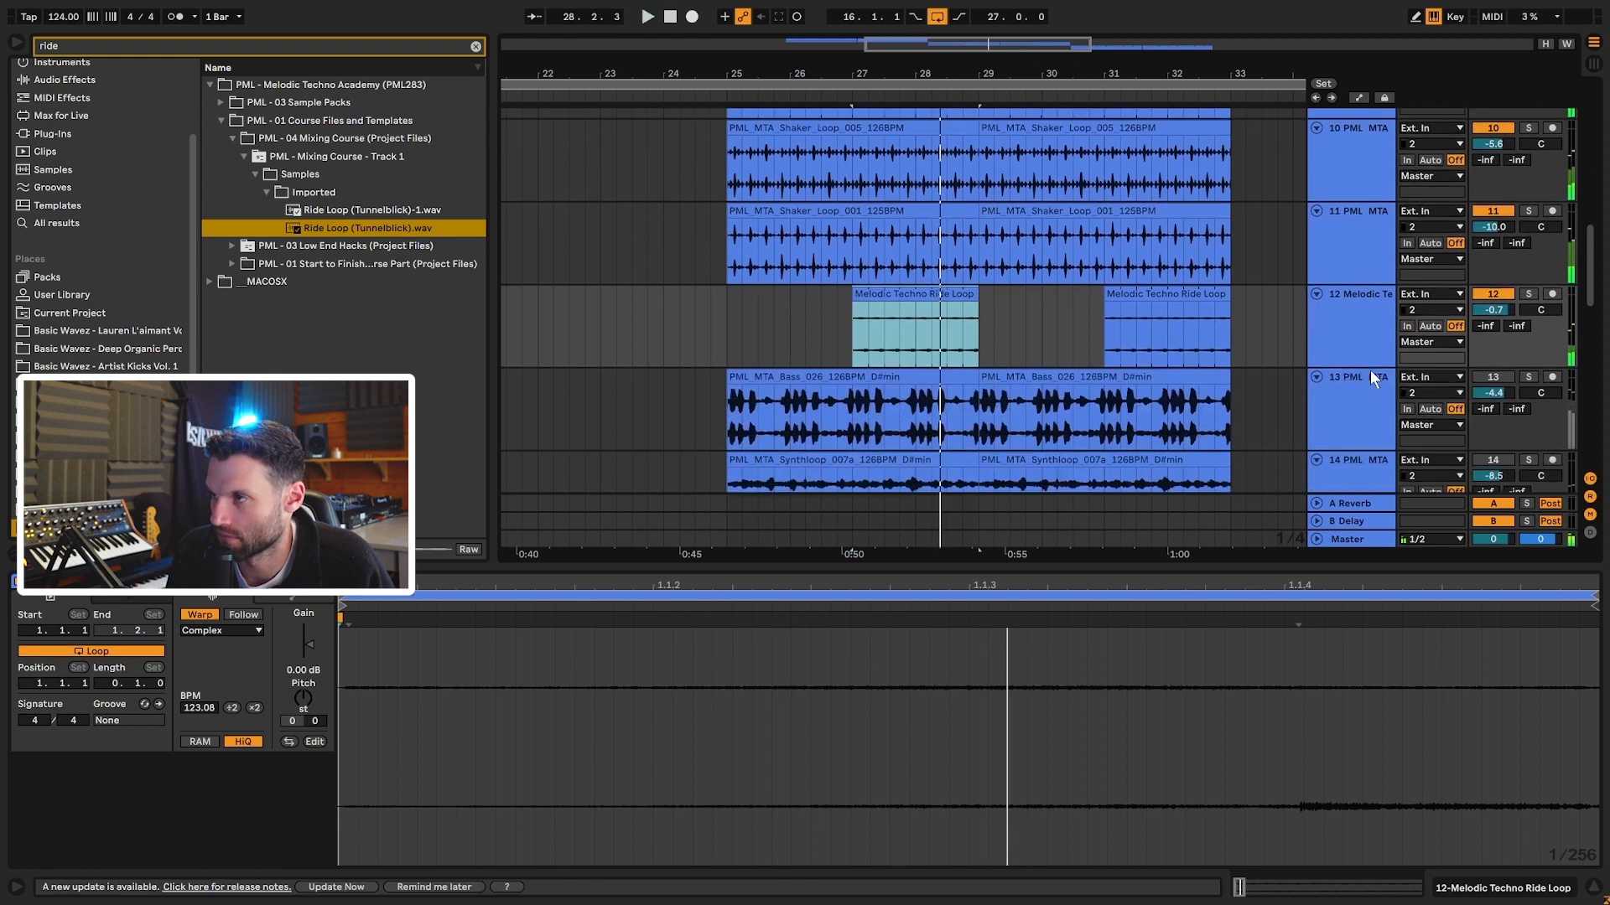
click(1364, 270)
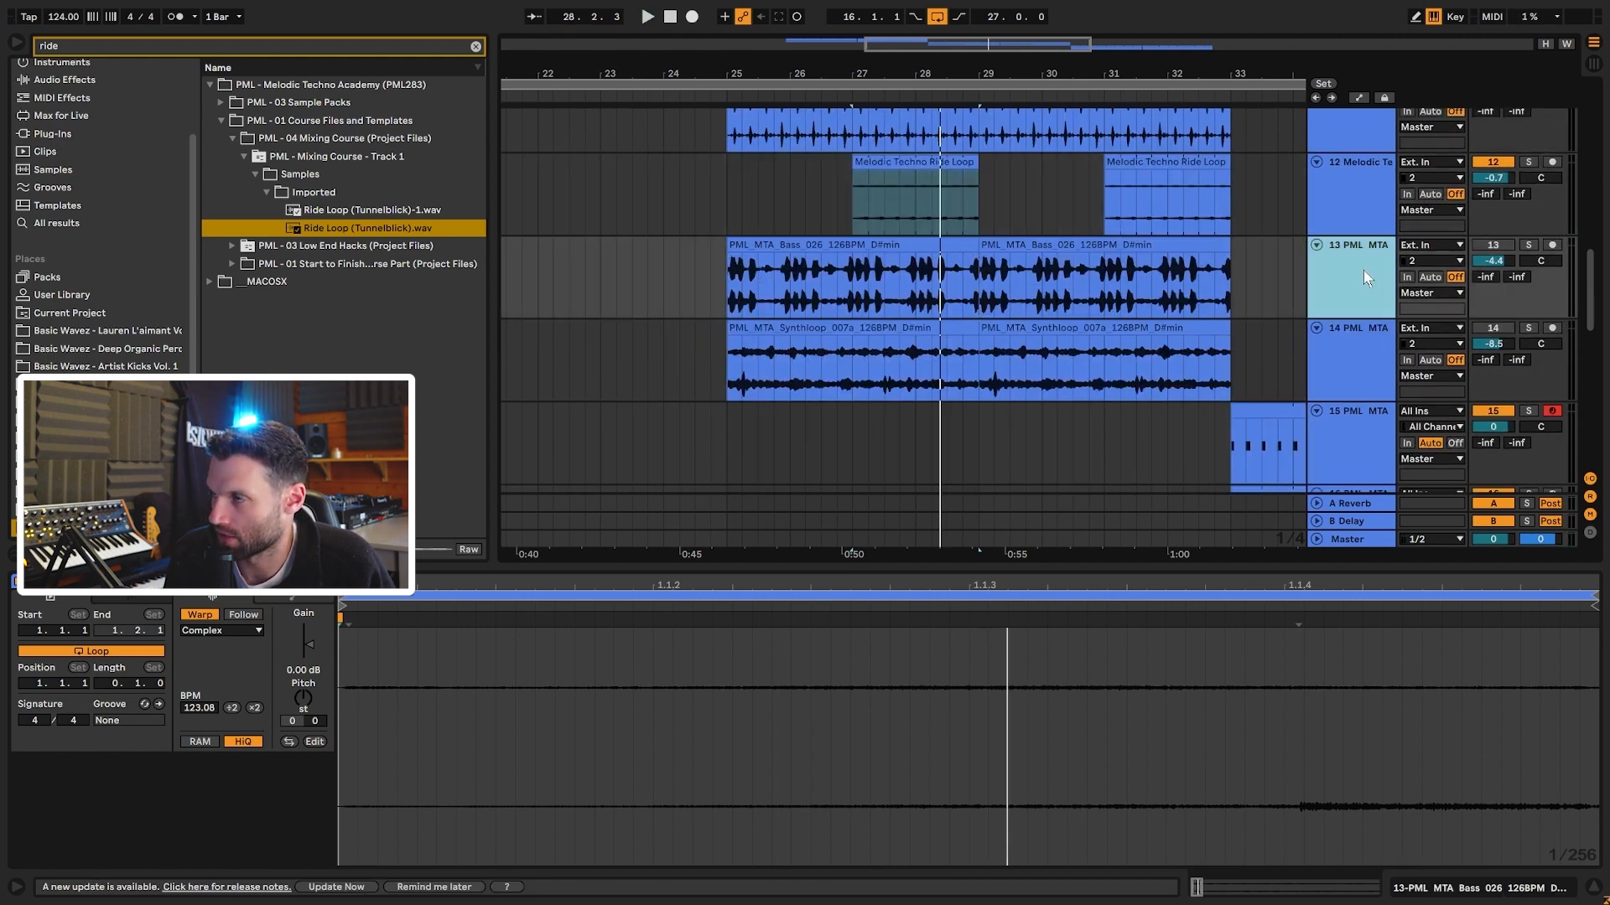
click(1501, 244)
key(space)
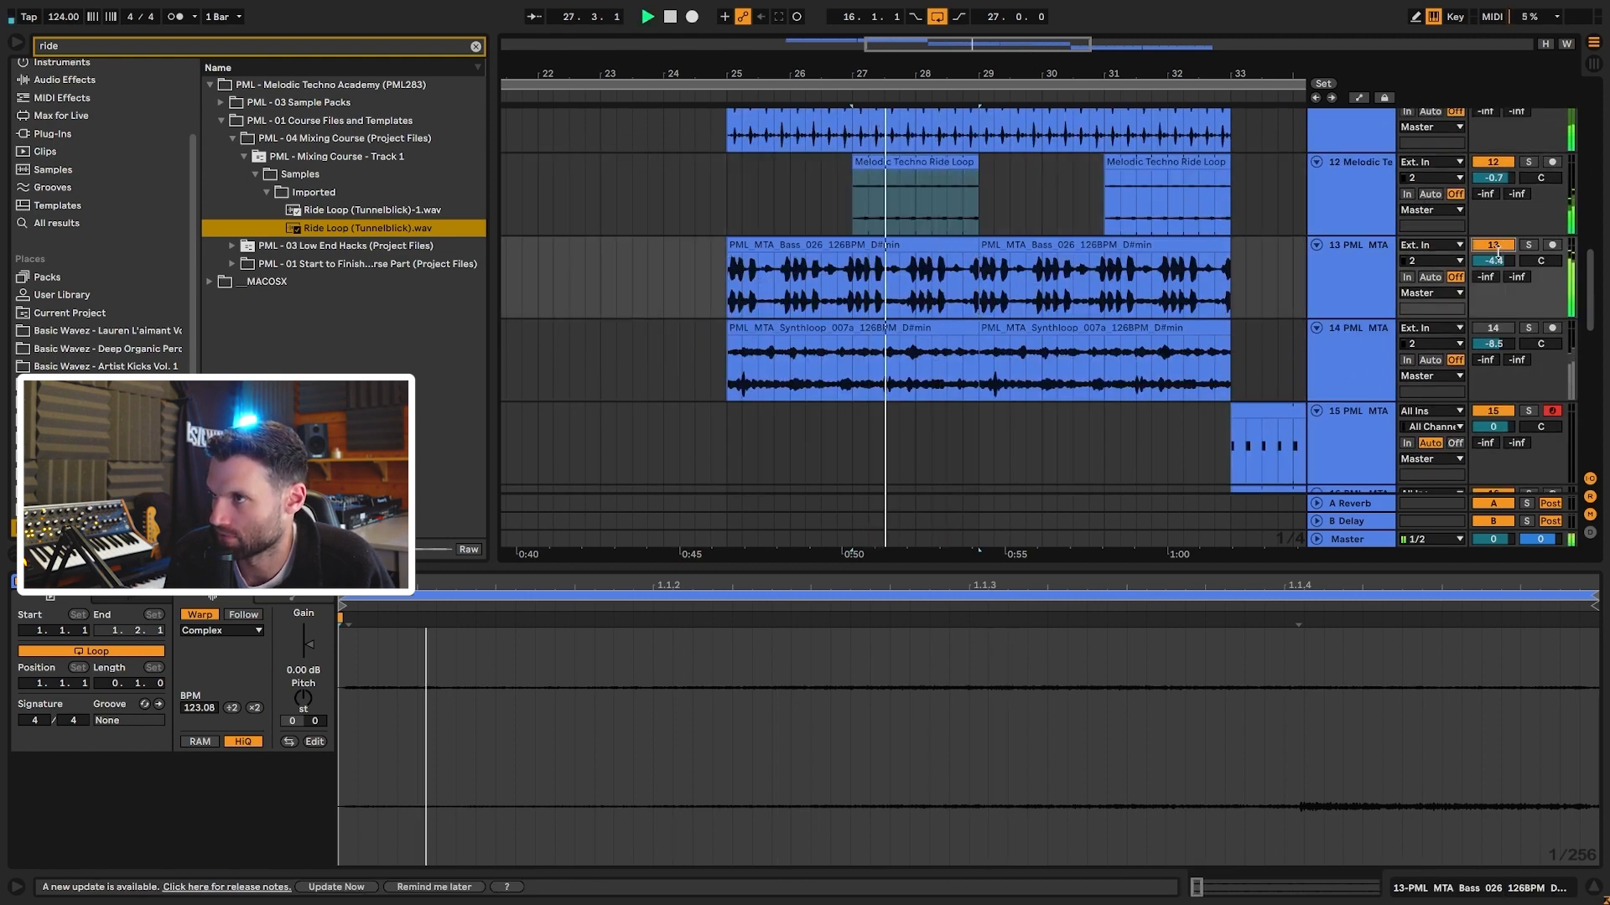
click(1499, 327)
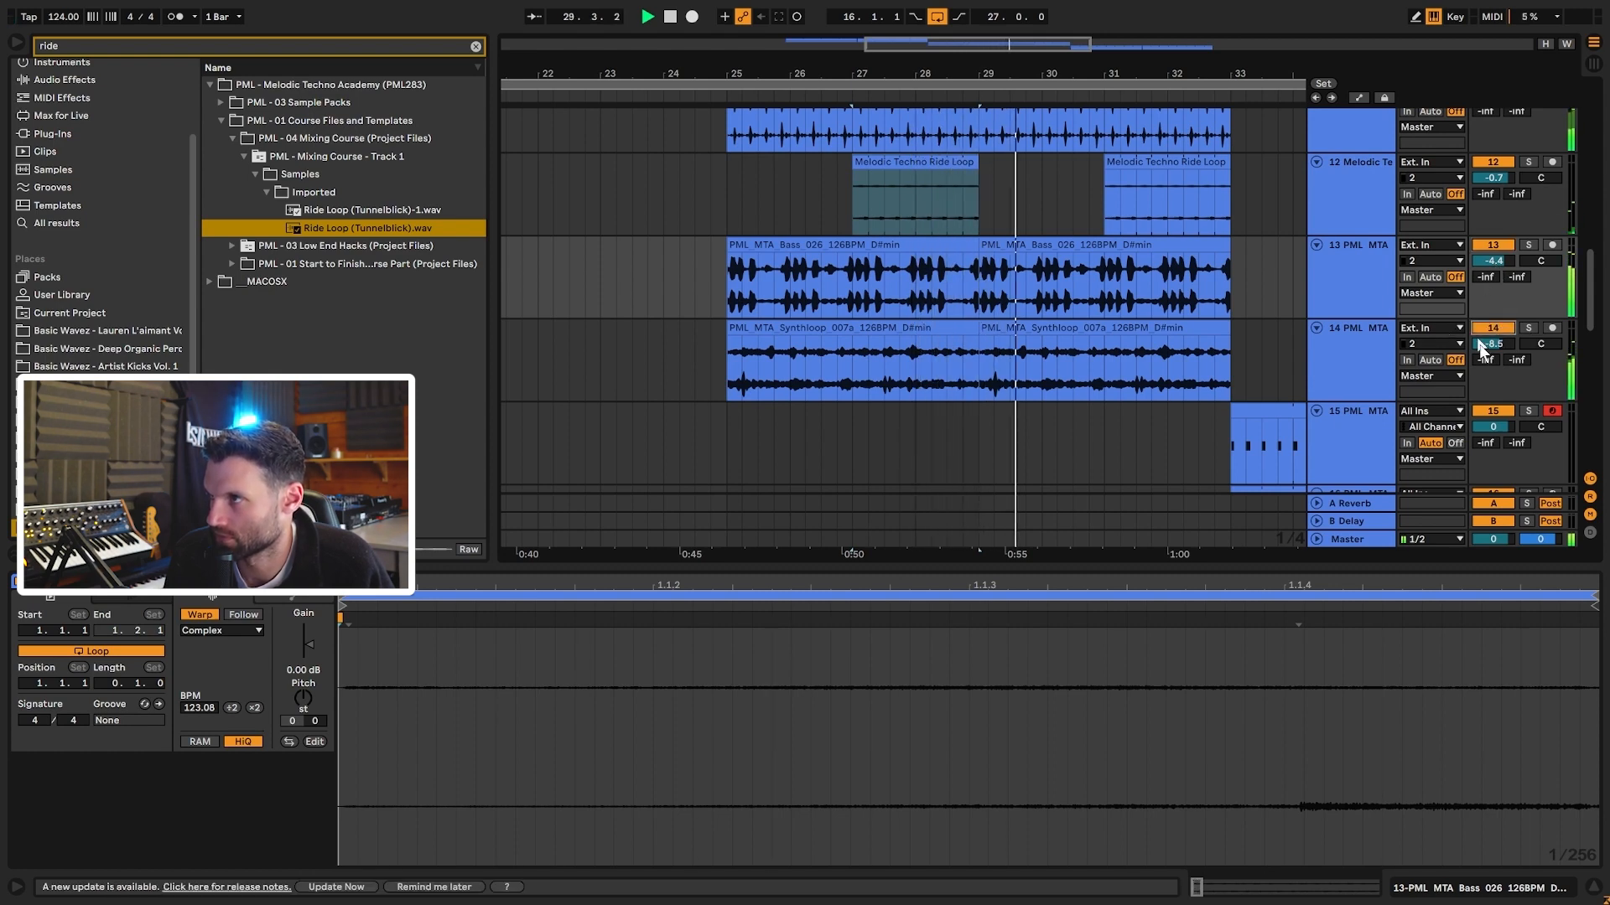
- Play kick track 15 in solo from bar 33, and unsolo it to hear the whole section
drag(1127, 74, 749, 59)
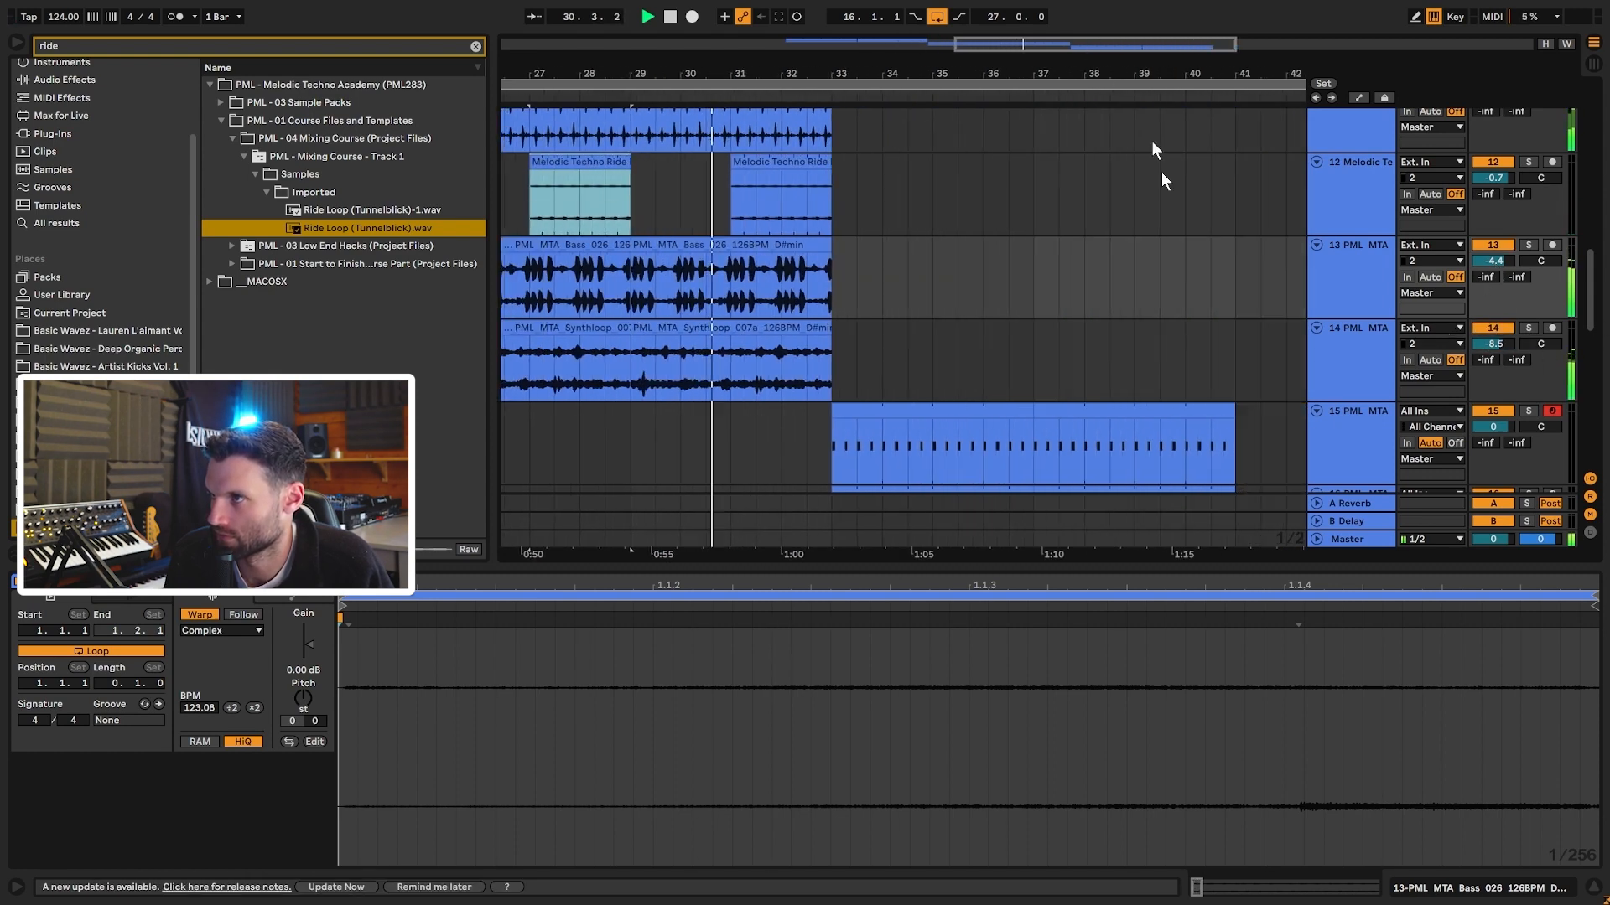
scroll(1149, 377, down, 5)
click(833, 274)
key(space)
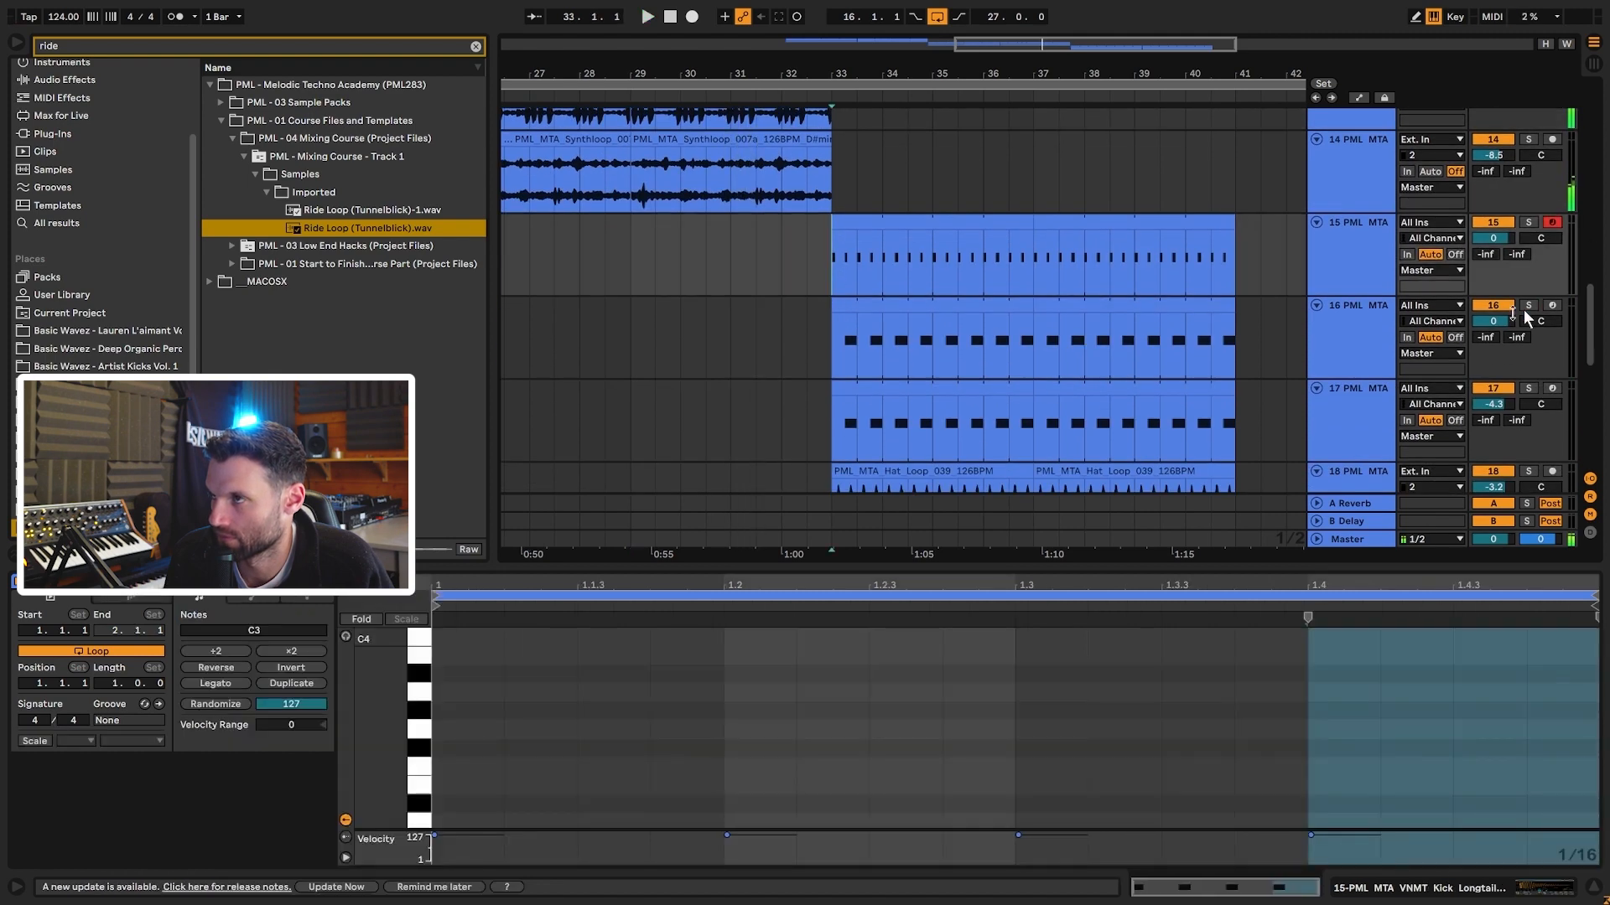
click(1529, 222)
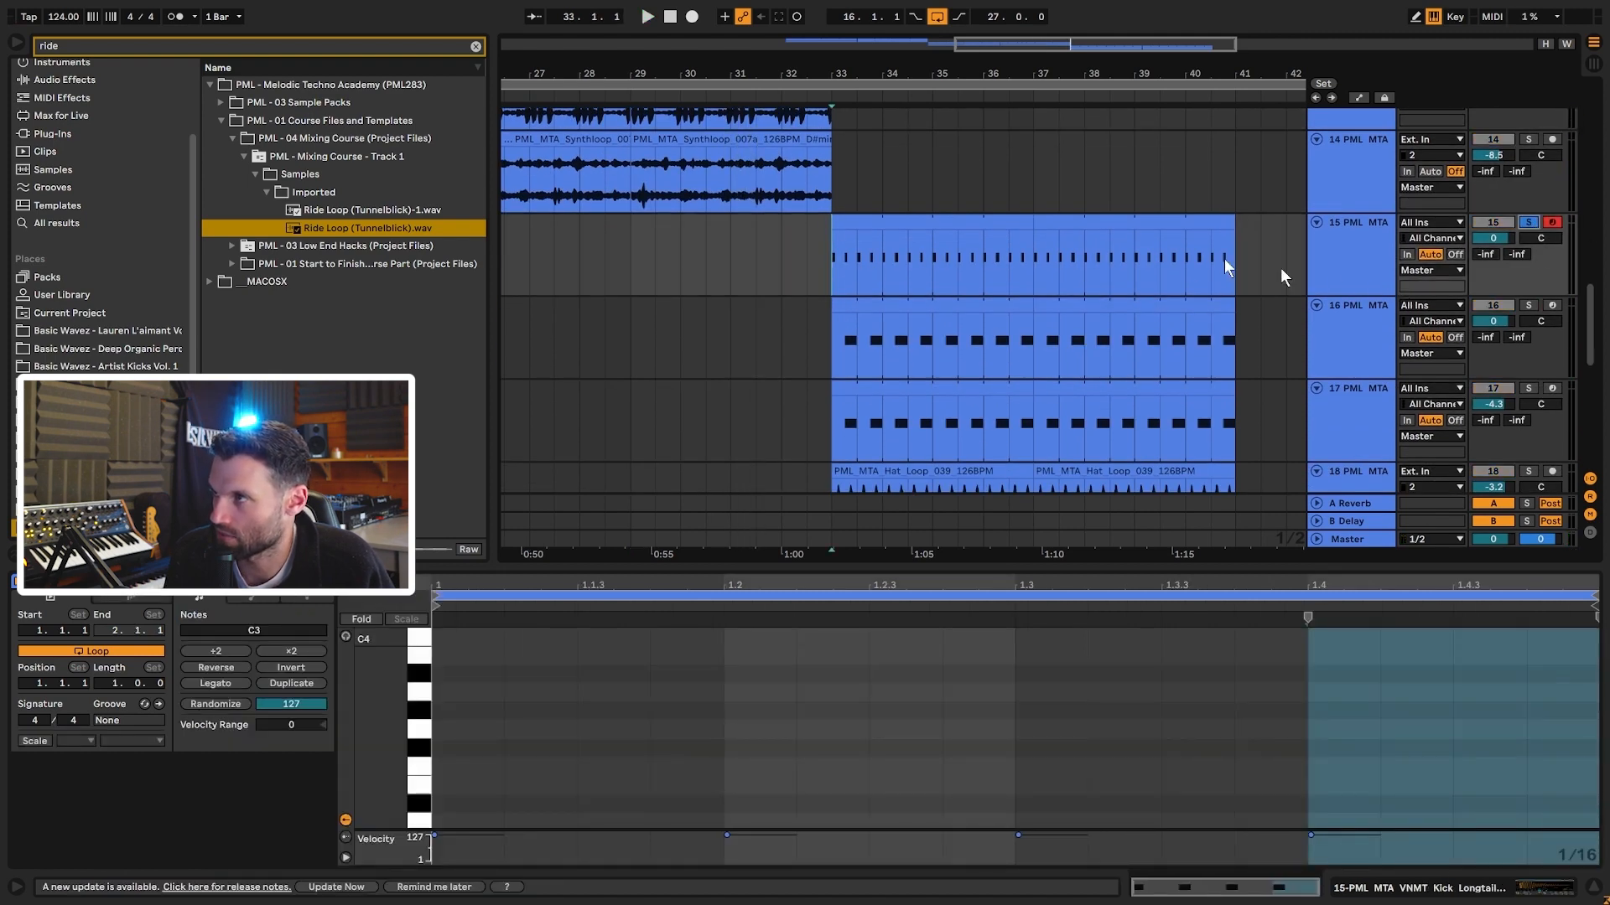
key(space)
click(1529, 222)
- Deactivate bass rhythm track 22 and play the section from bar 33 without it
scroll(1520, 260, down, 4)
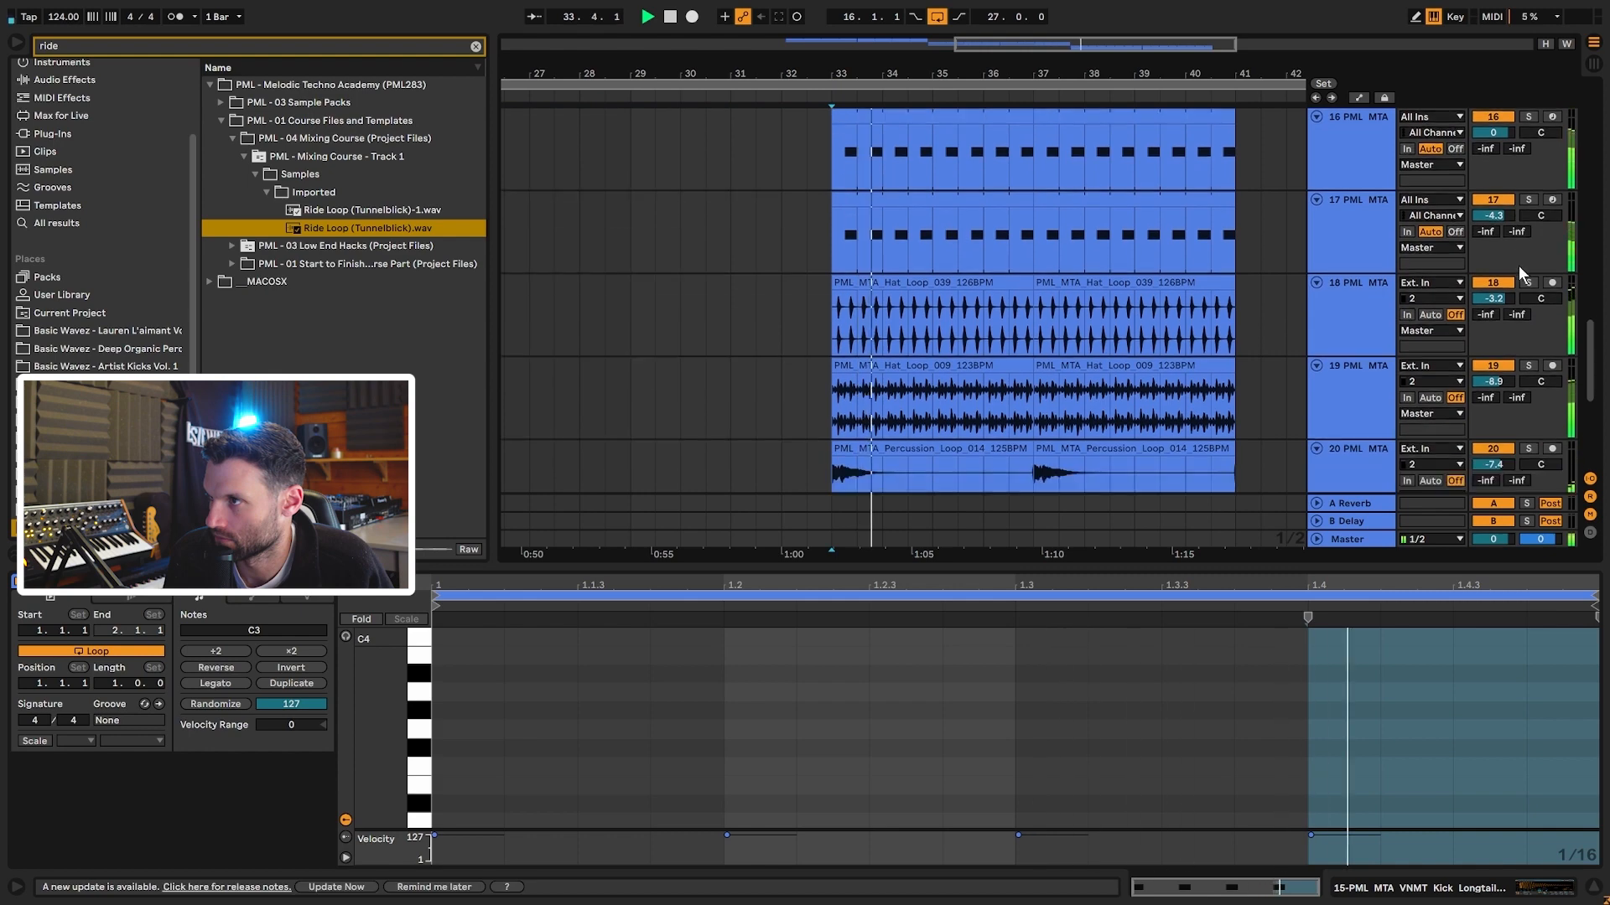
scroll(1520, 273, down, 5)
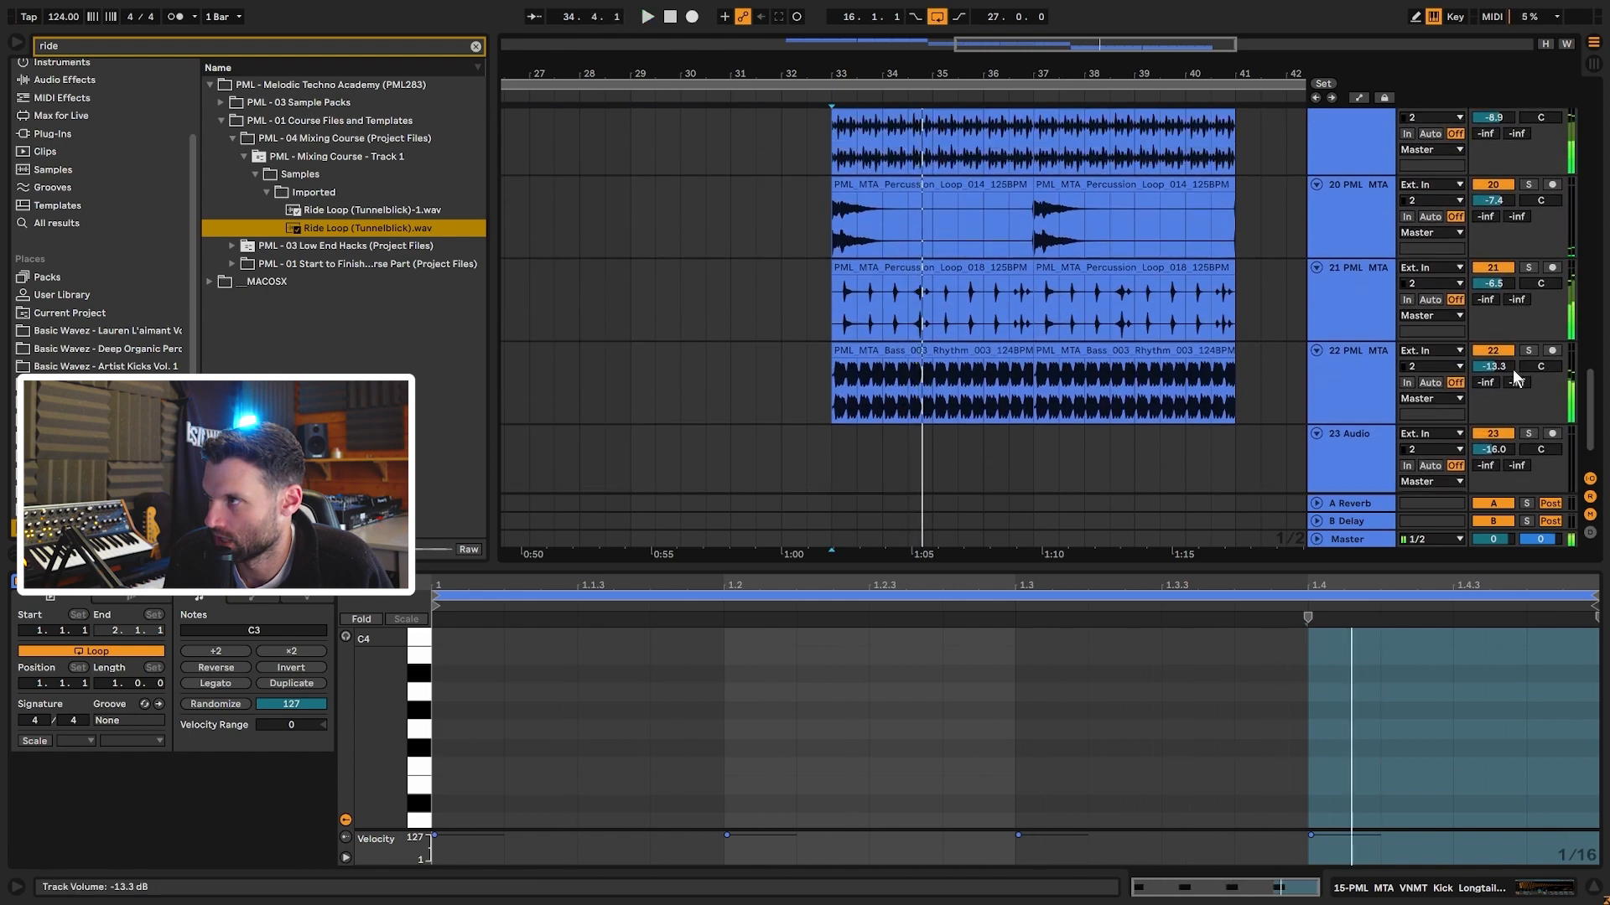
click(1493, 350)
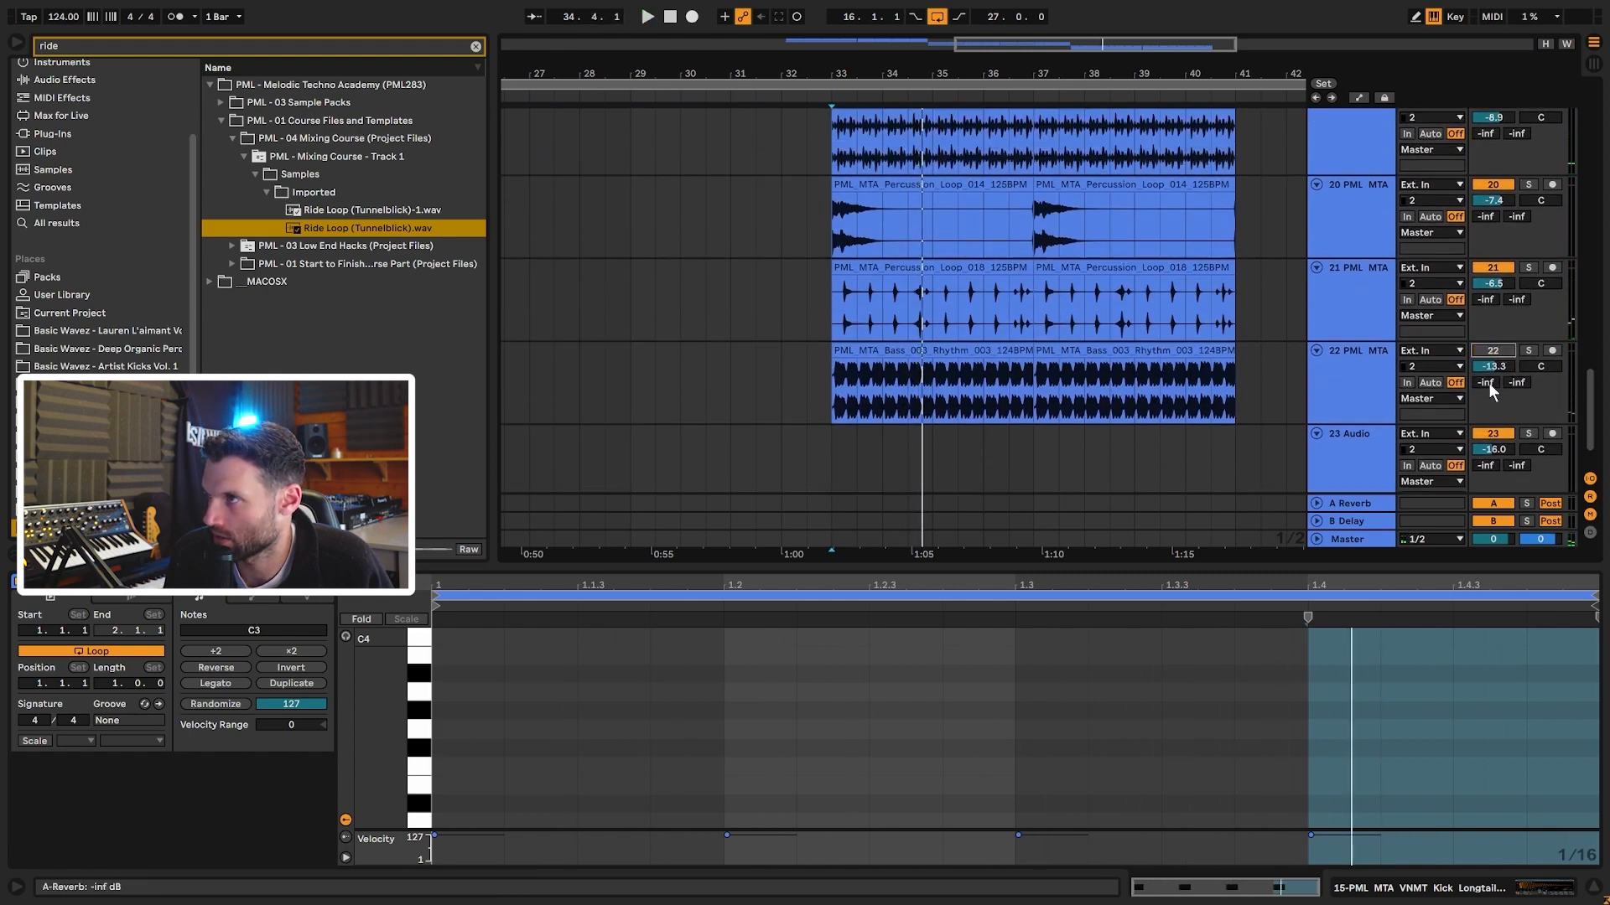
key(space)
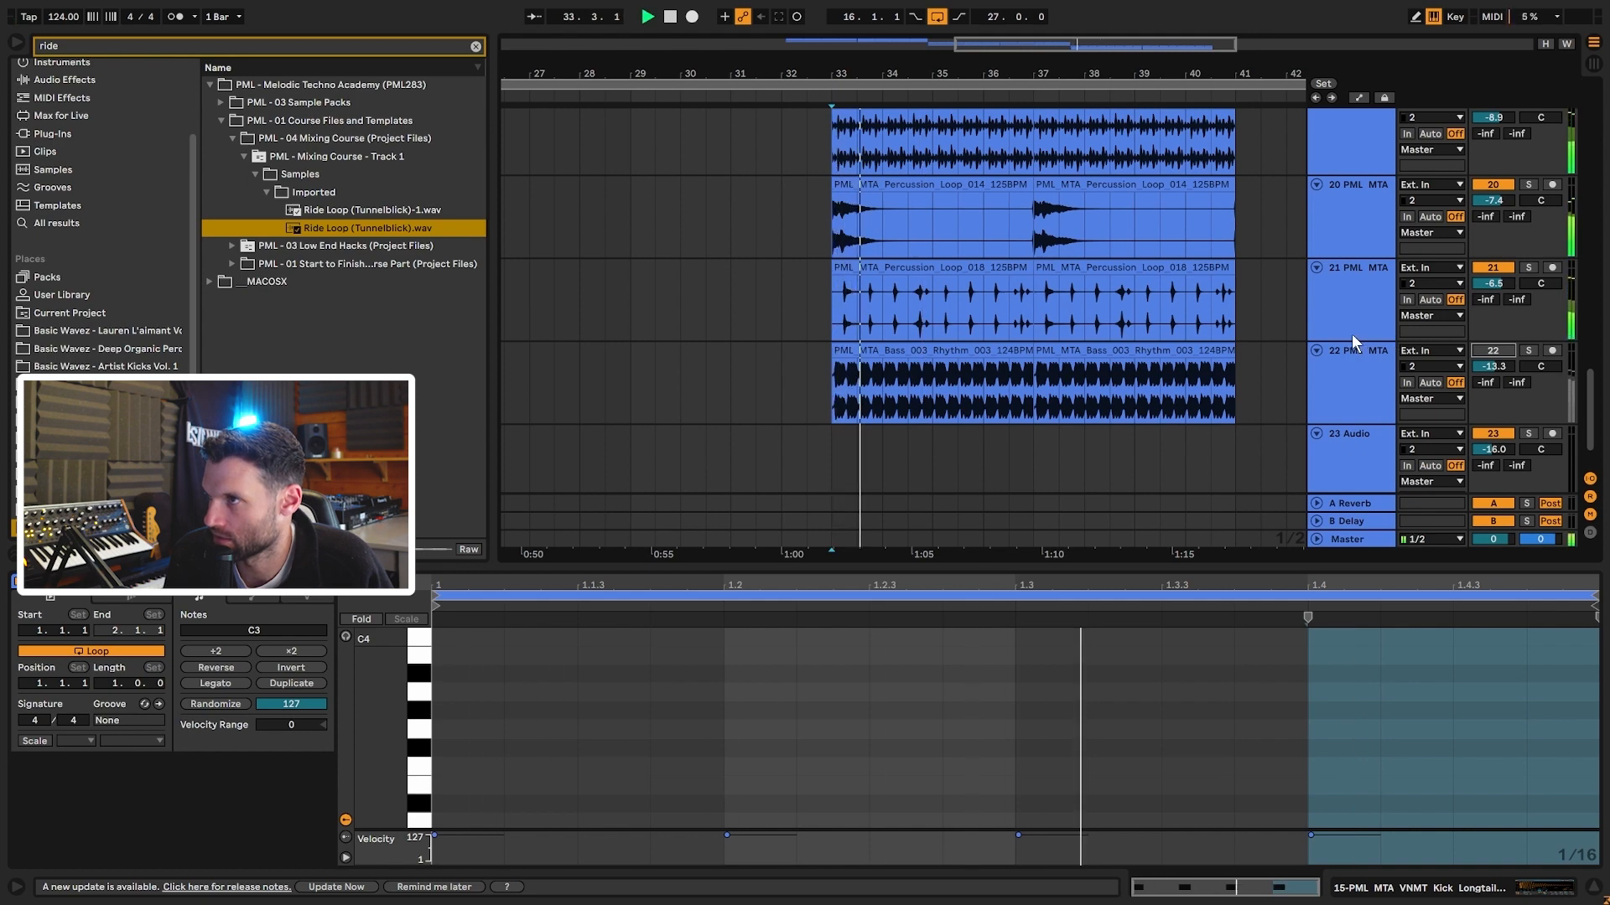
scroll(1384, 353, up, 2)
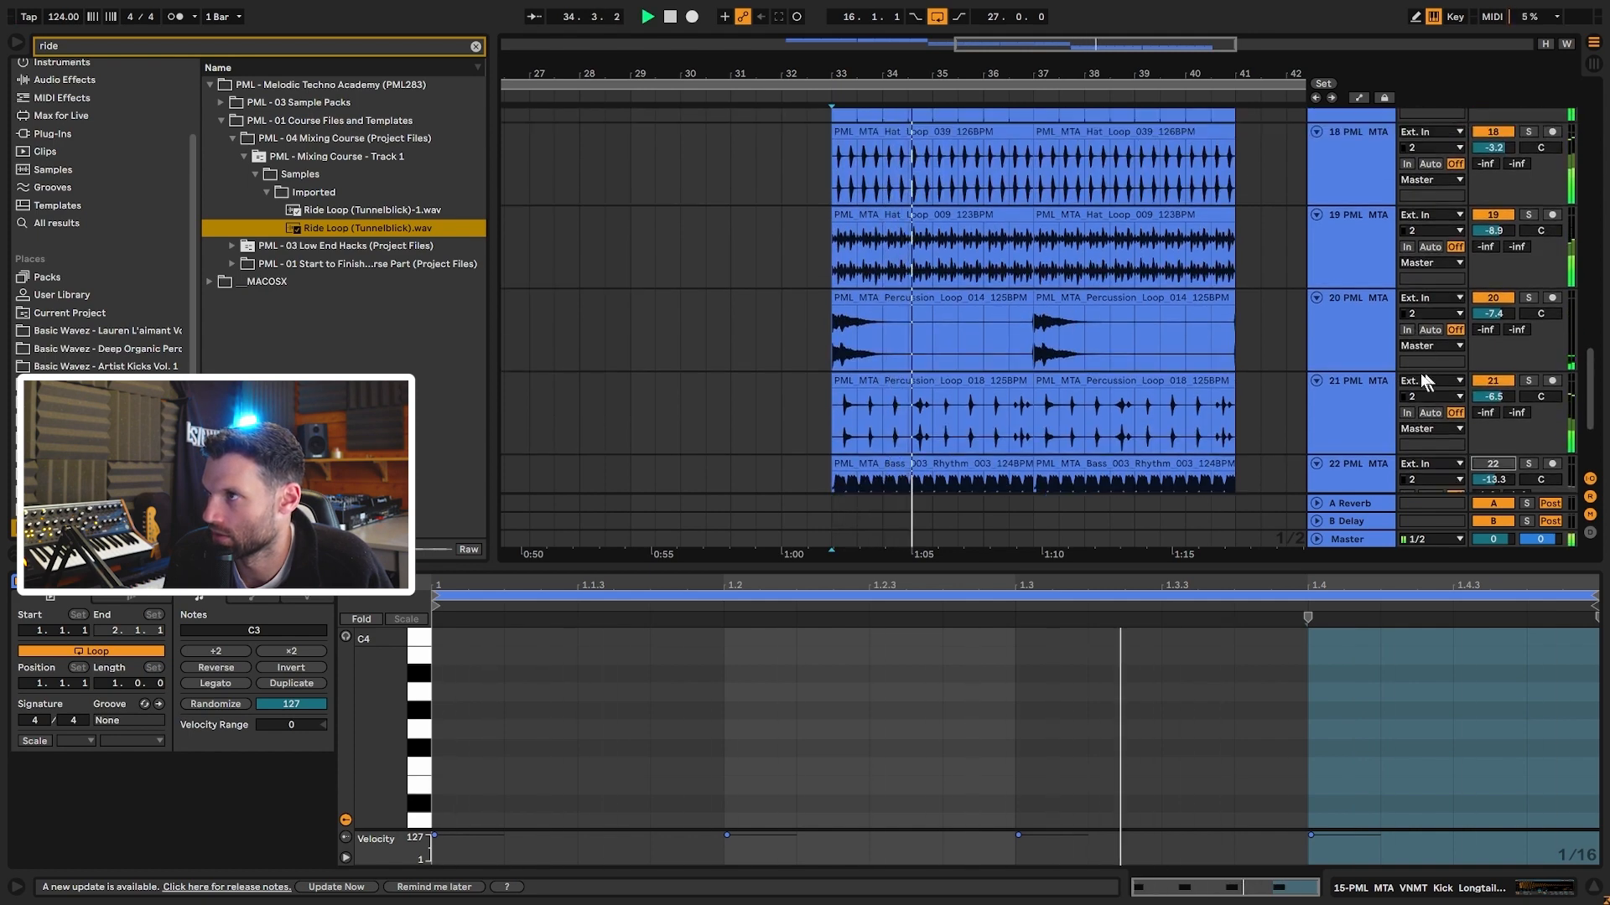
- Show the sampler of kick track 15 and play the kick in solo from bar 33
scroll(1425, 382, up, 10)
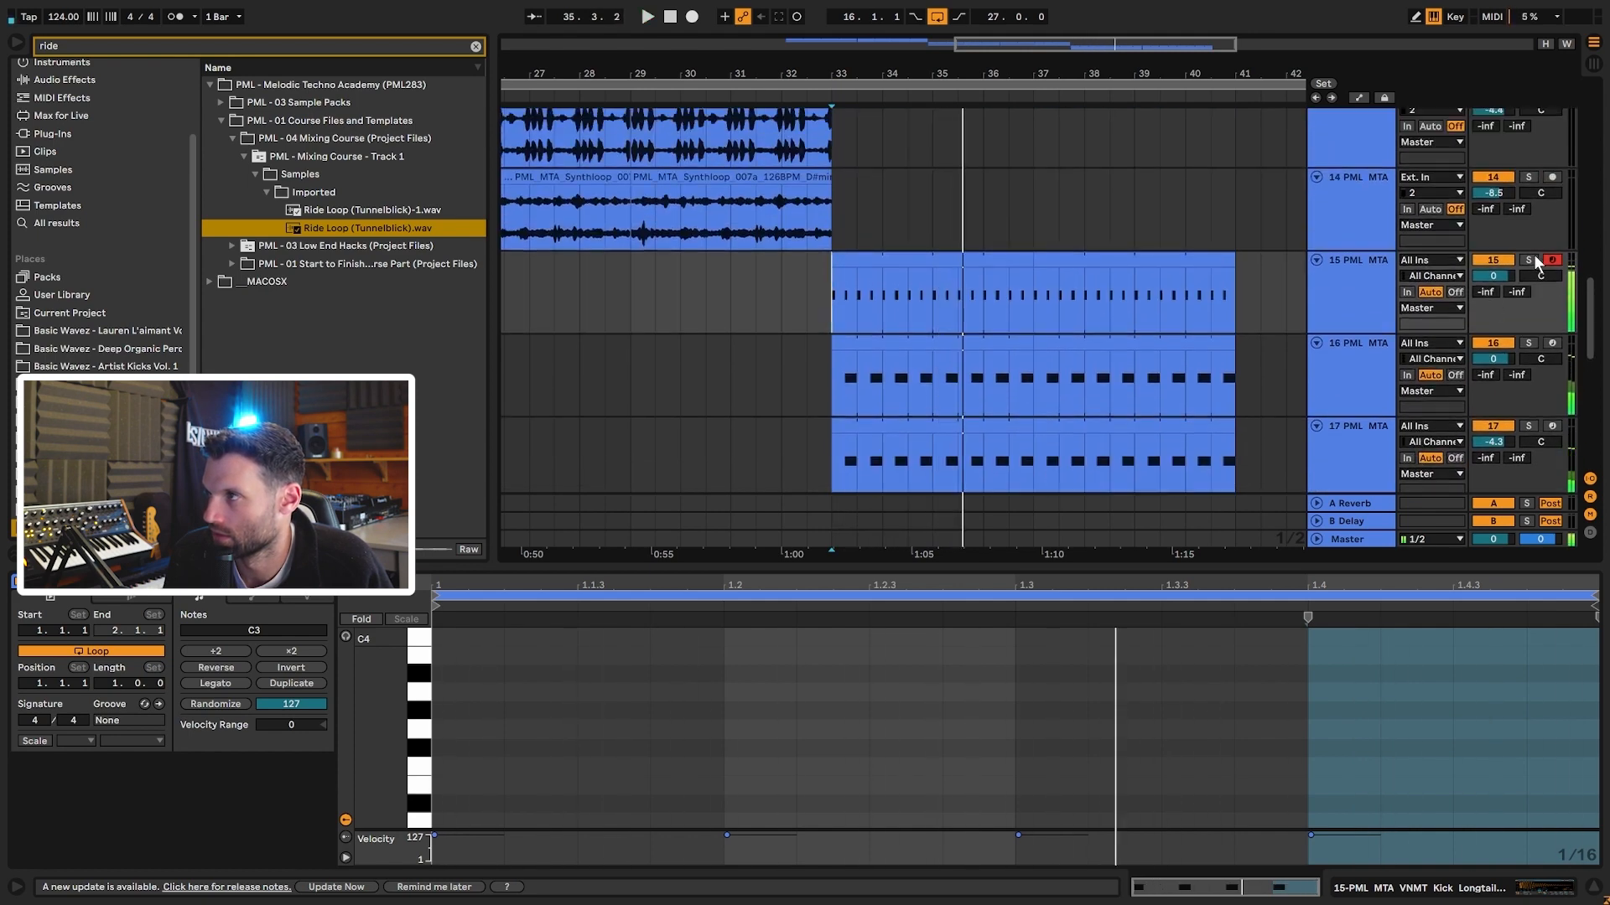
key(shift+Tab)
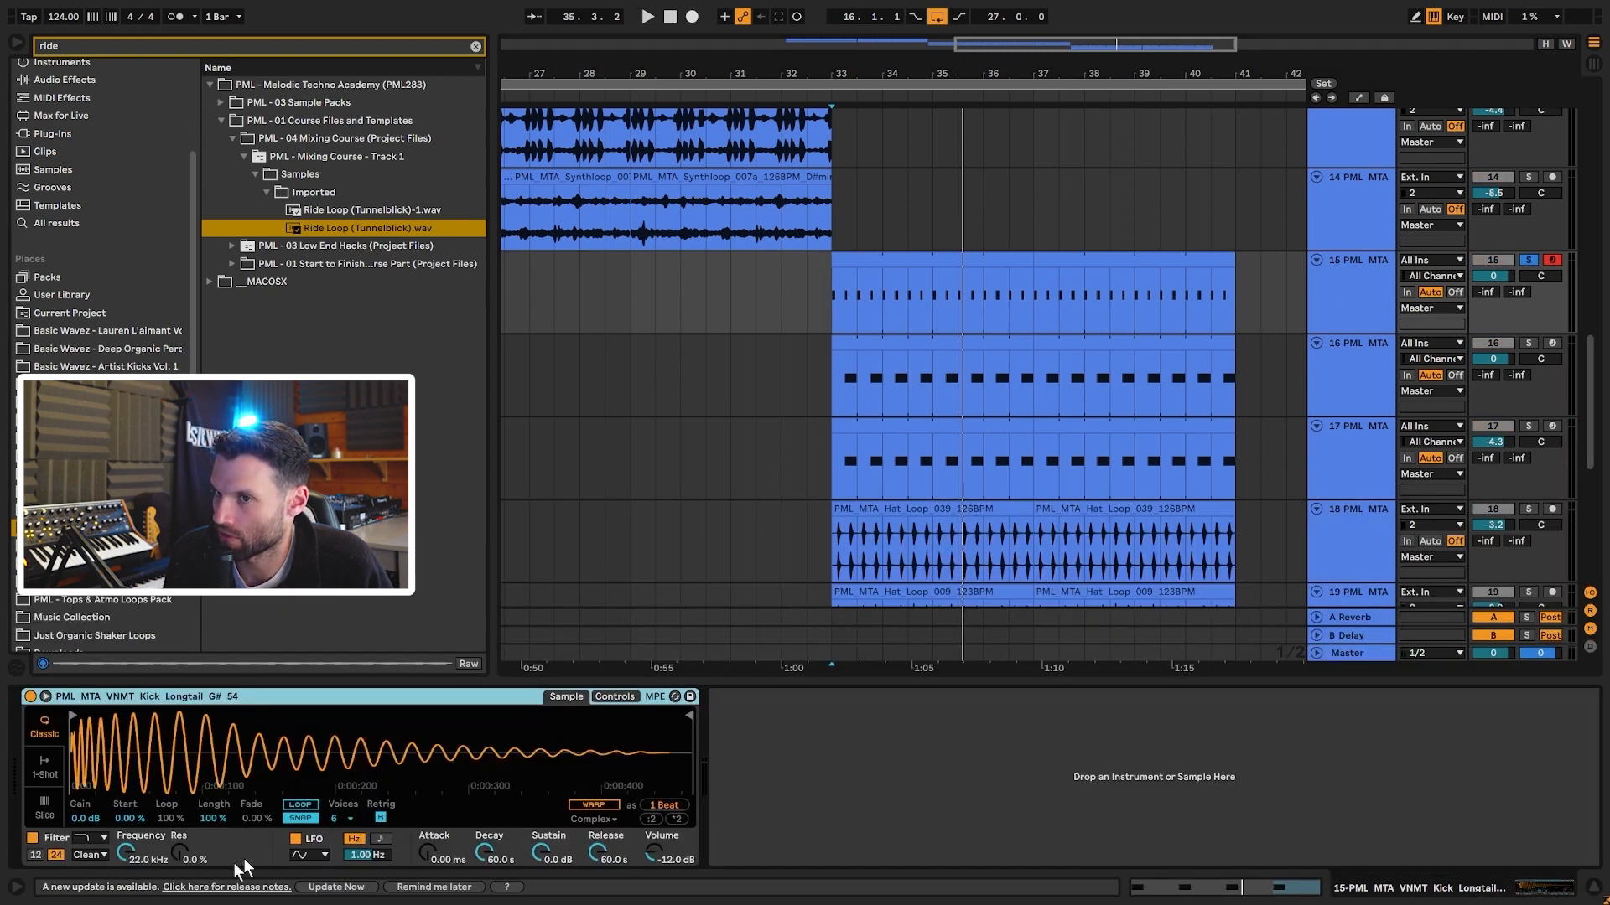
click(943, 268)
key(space)
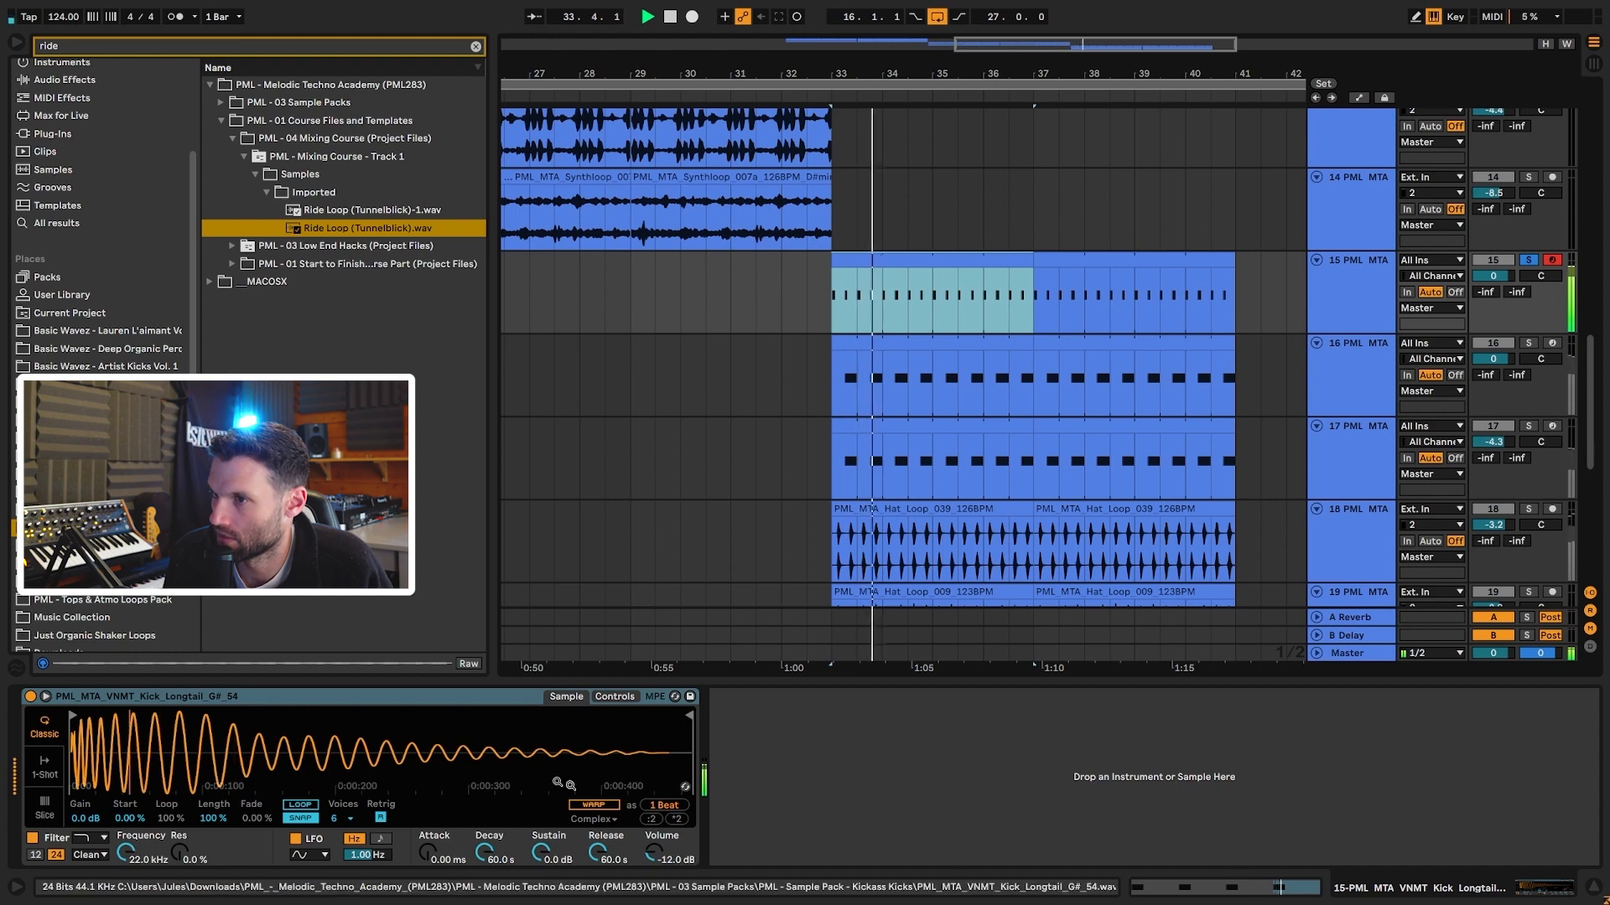
- Try a 29.6 ms release on the kick sampler, and return the release to 60.0 s while playing
click(591, 858)
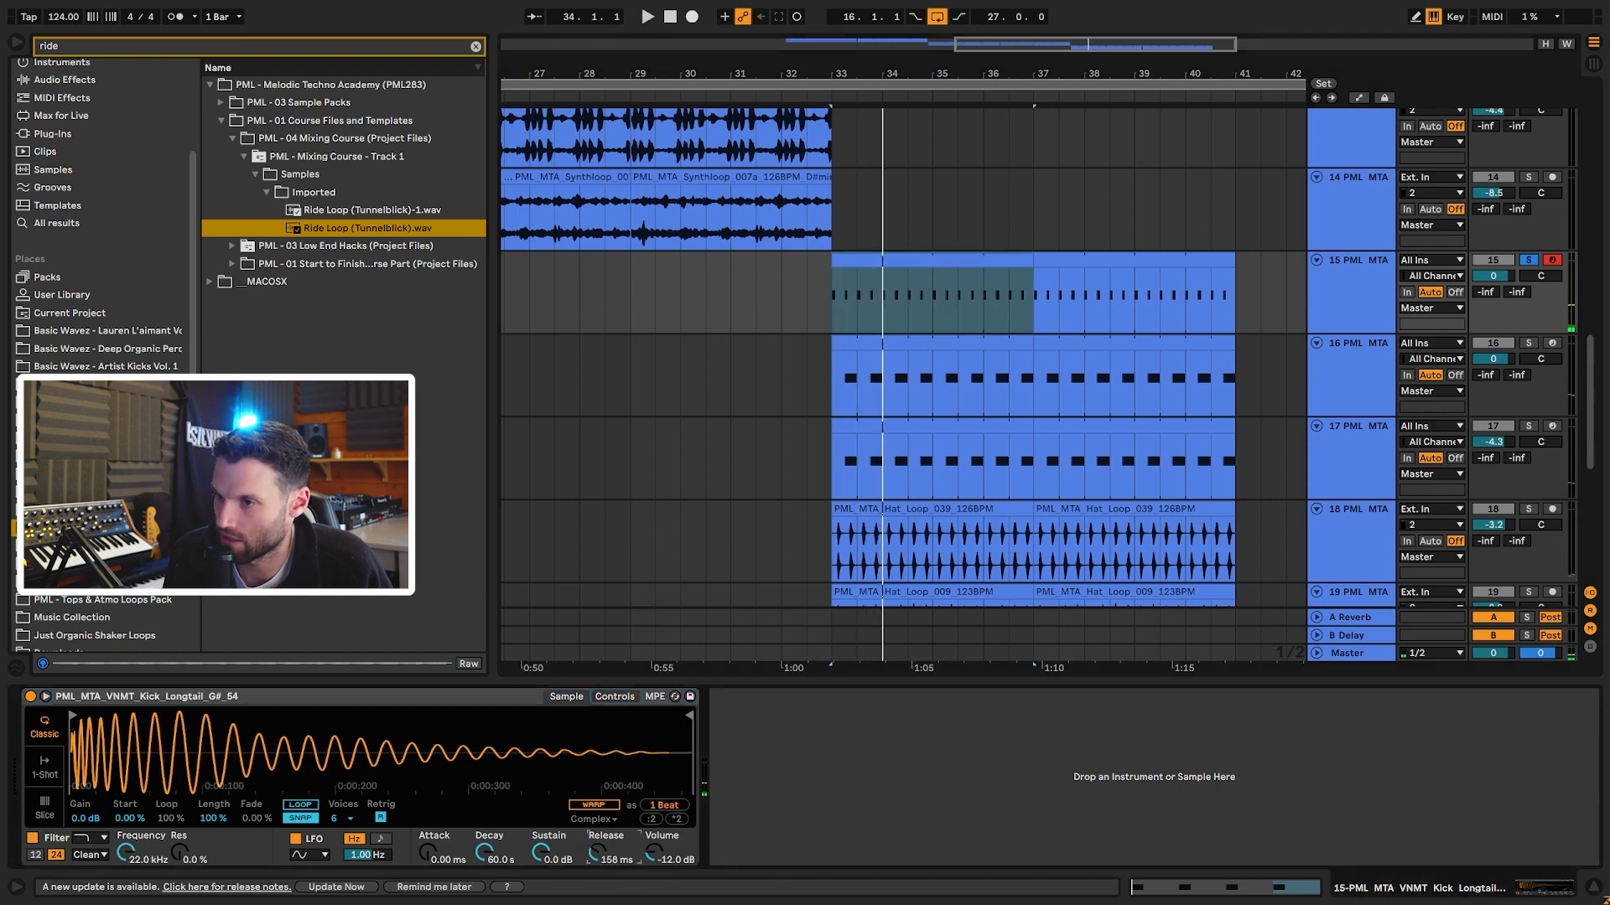
key(space)
key(space)
key(space)
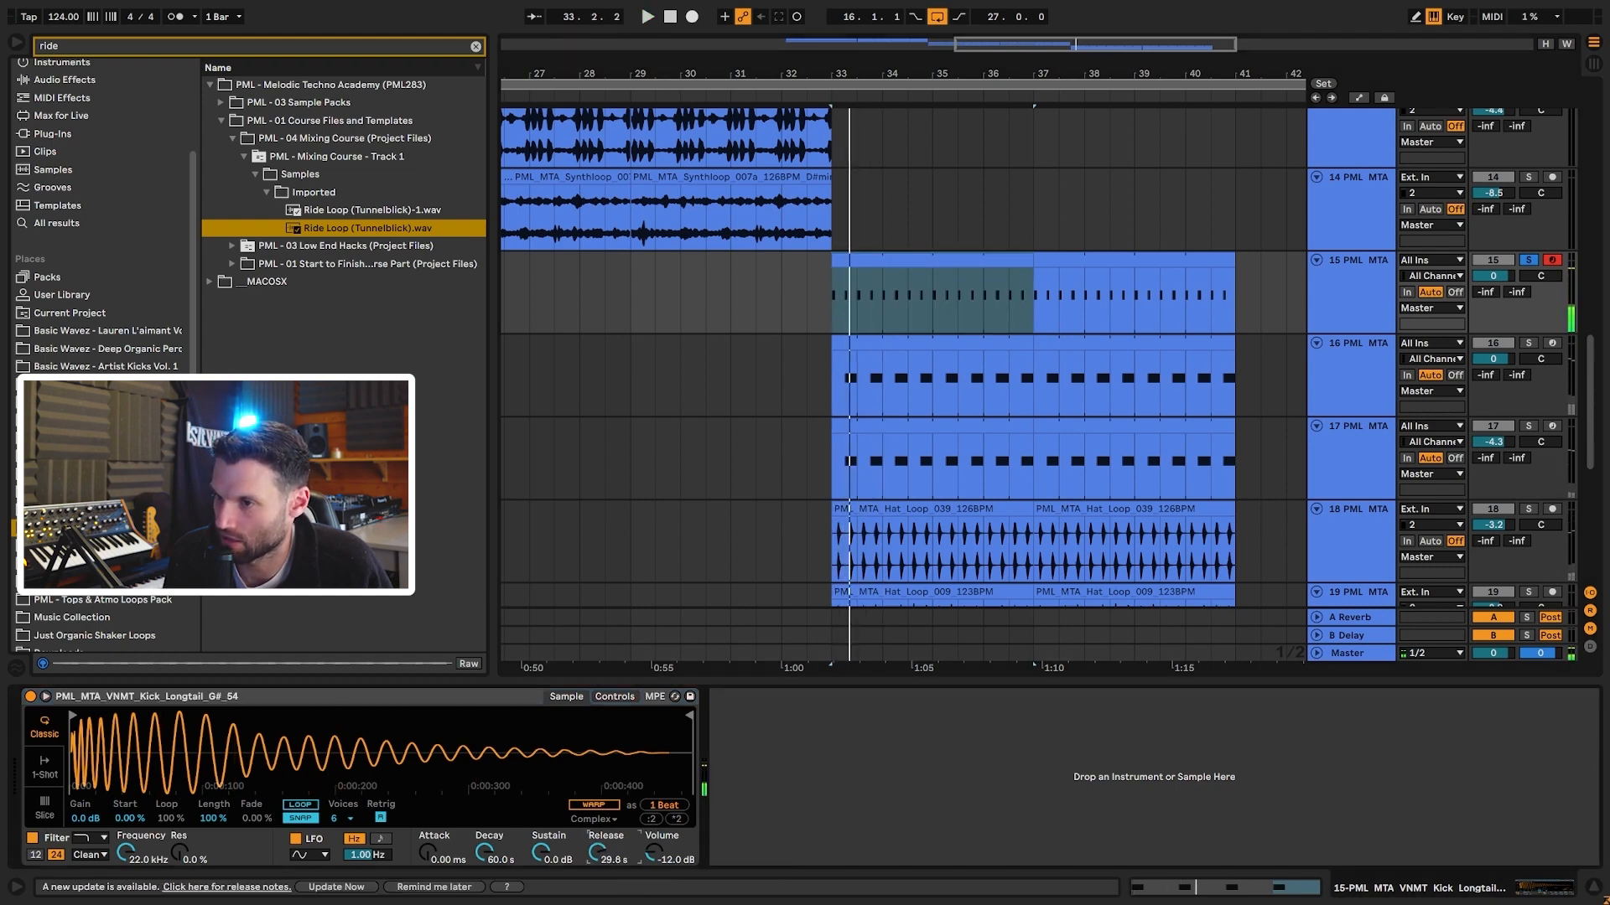
key(space)
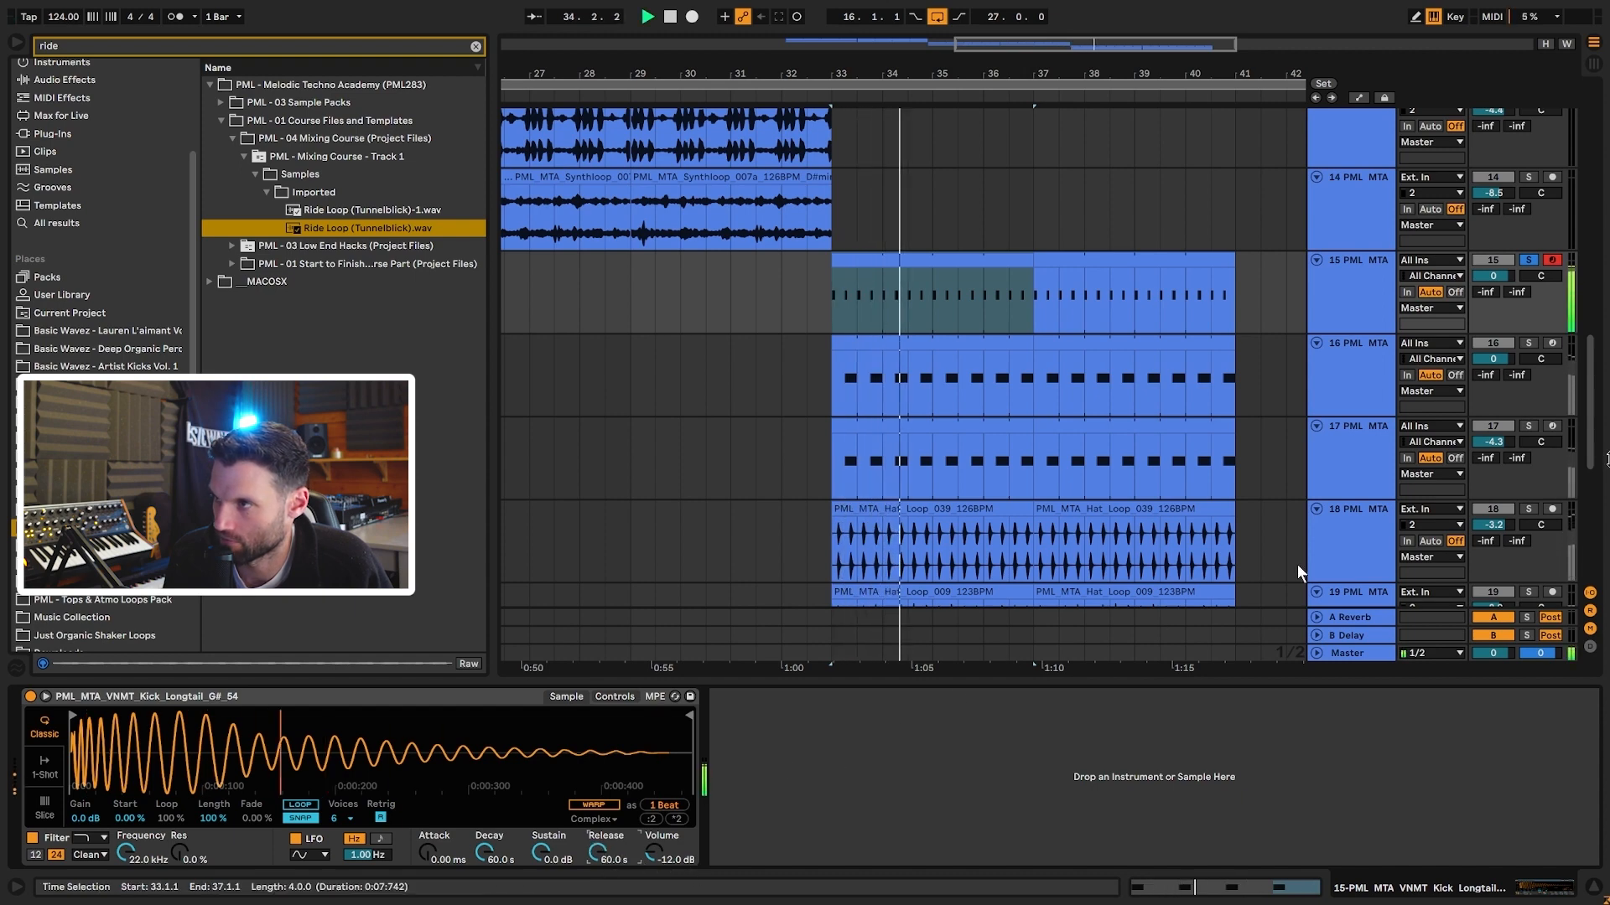
key(space)
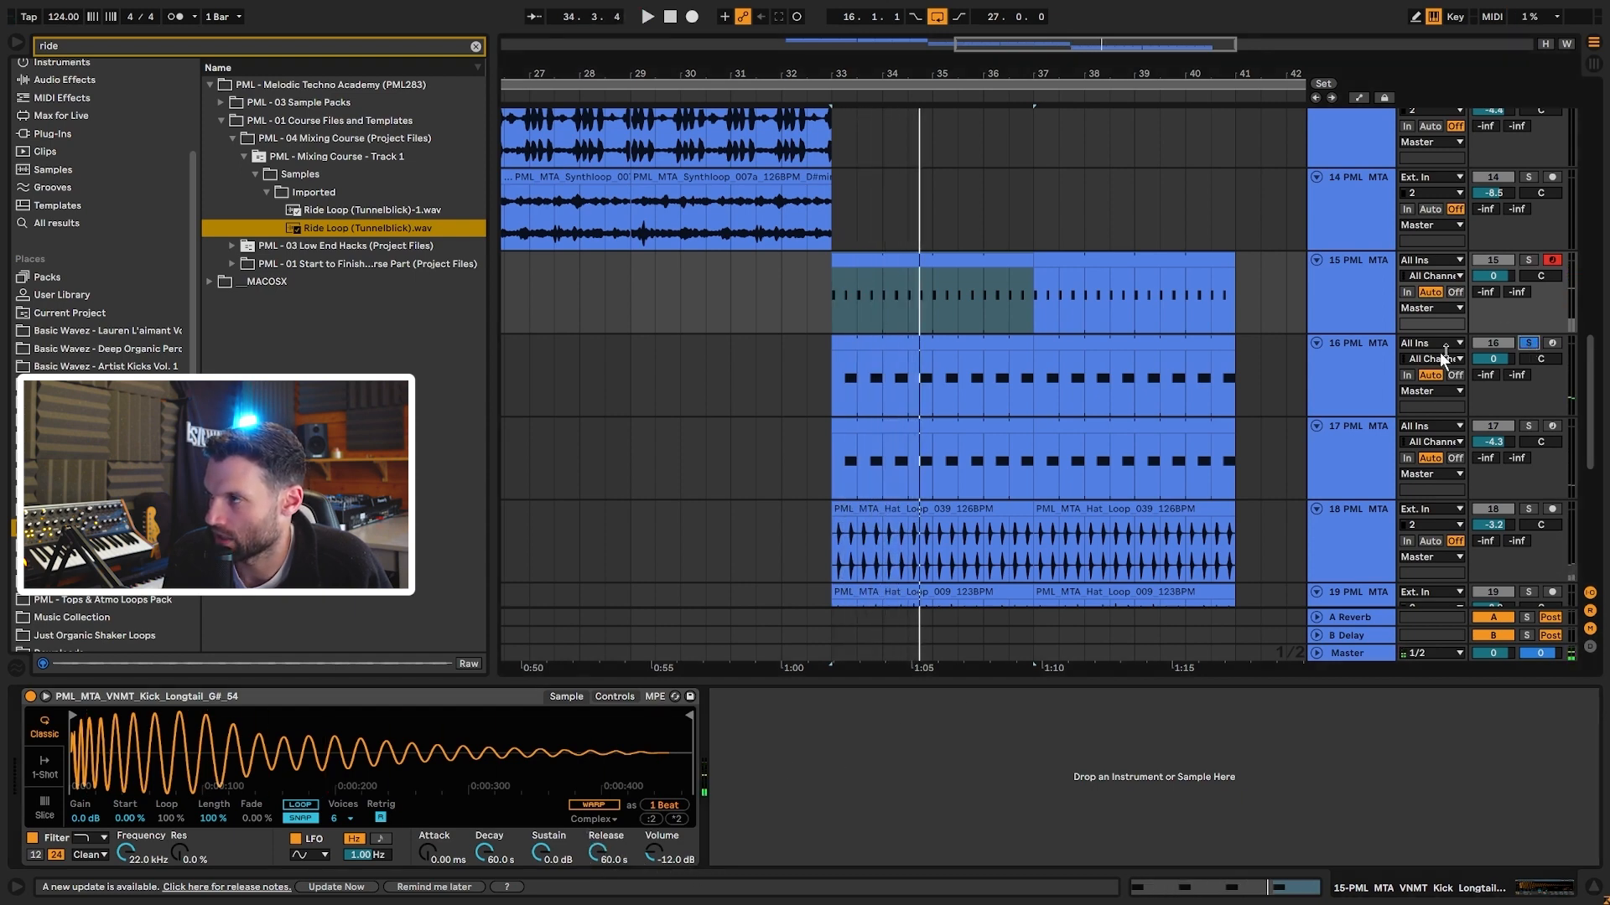
- Play snare track 16 in solo from bar 33 with its sampler shown
key(space)
click(1370, 374)
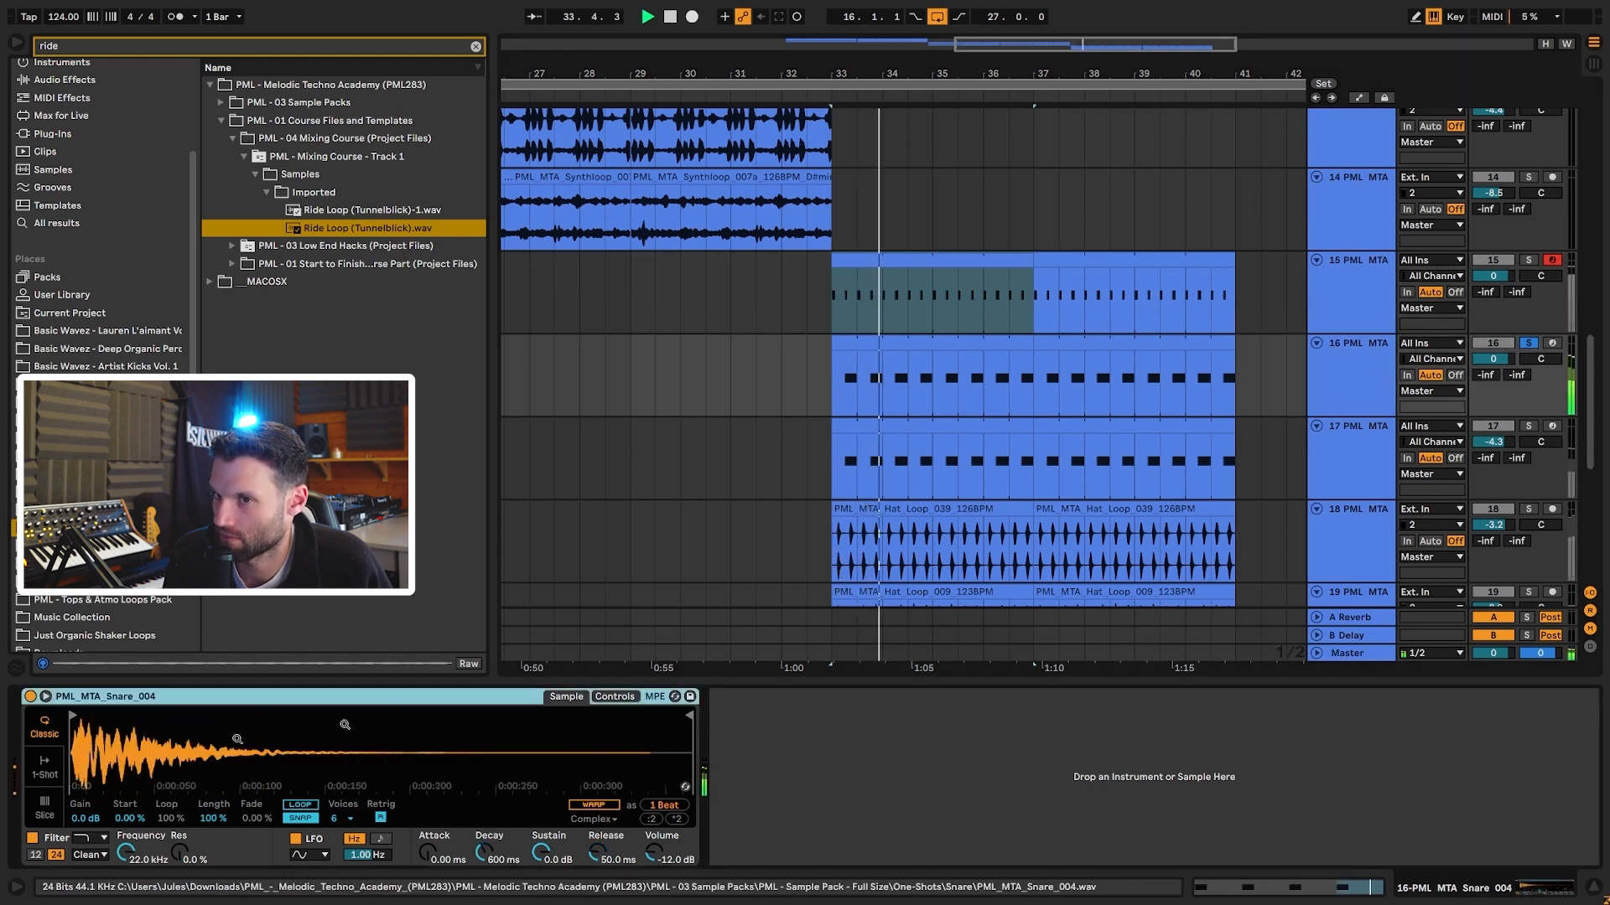
key(space)
key(space)
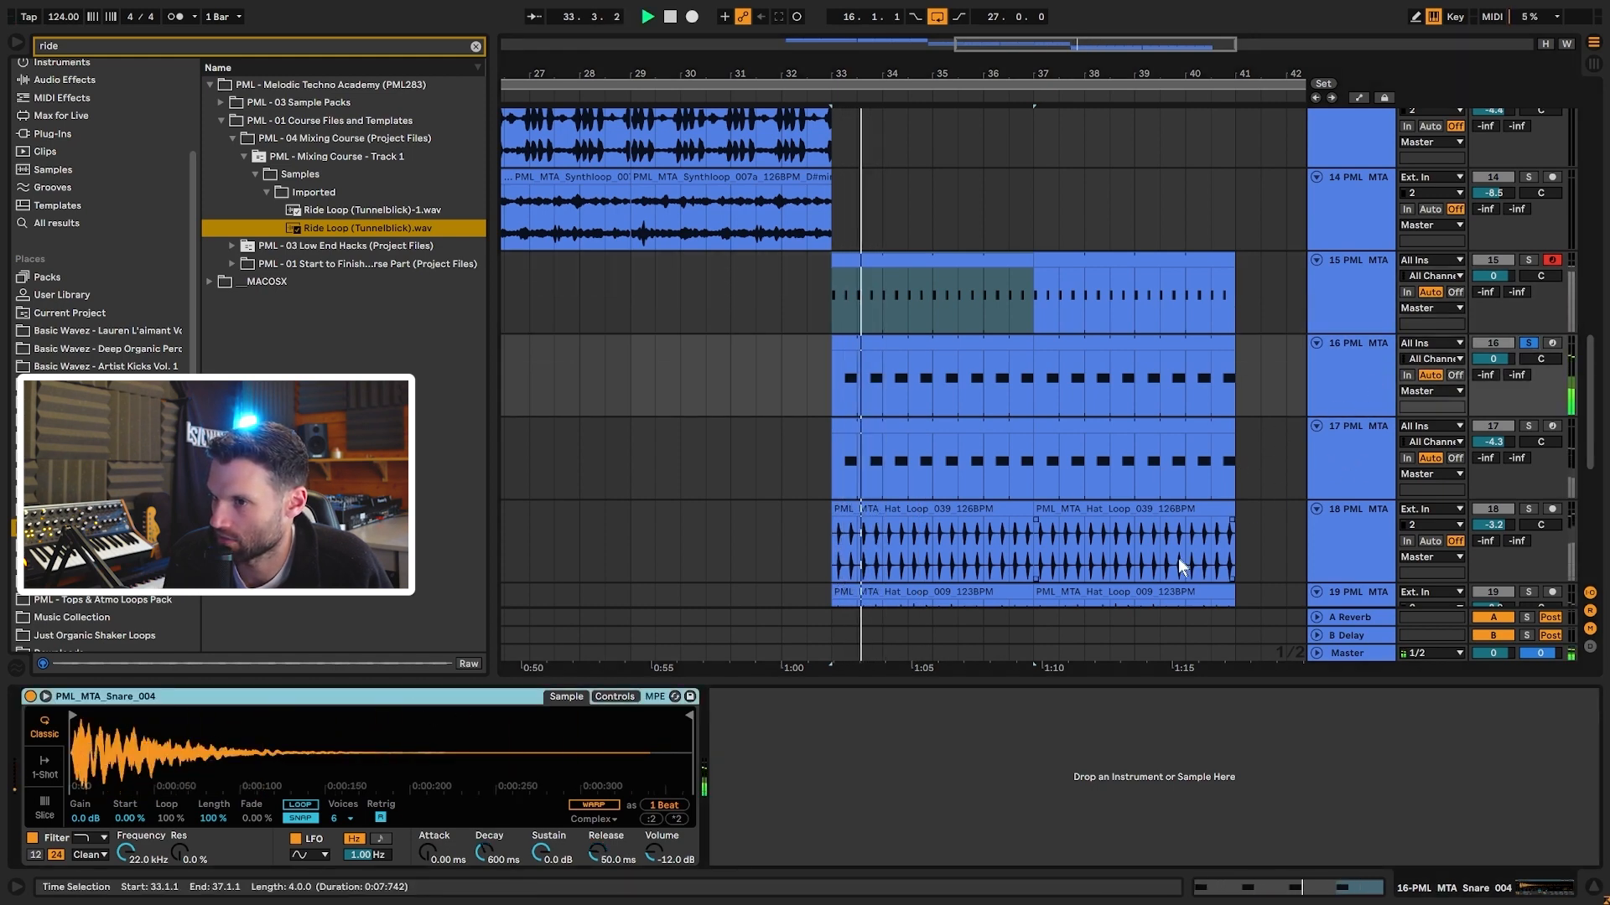
- Show the sampler of snare track 17 and play that snare in solo from bar 33
click(1351, 454)
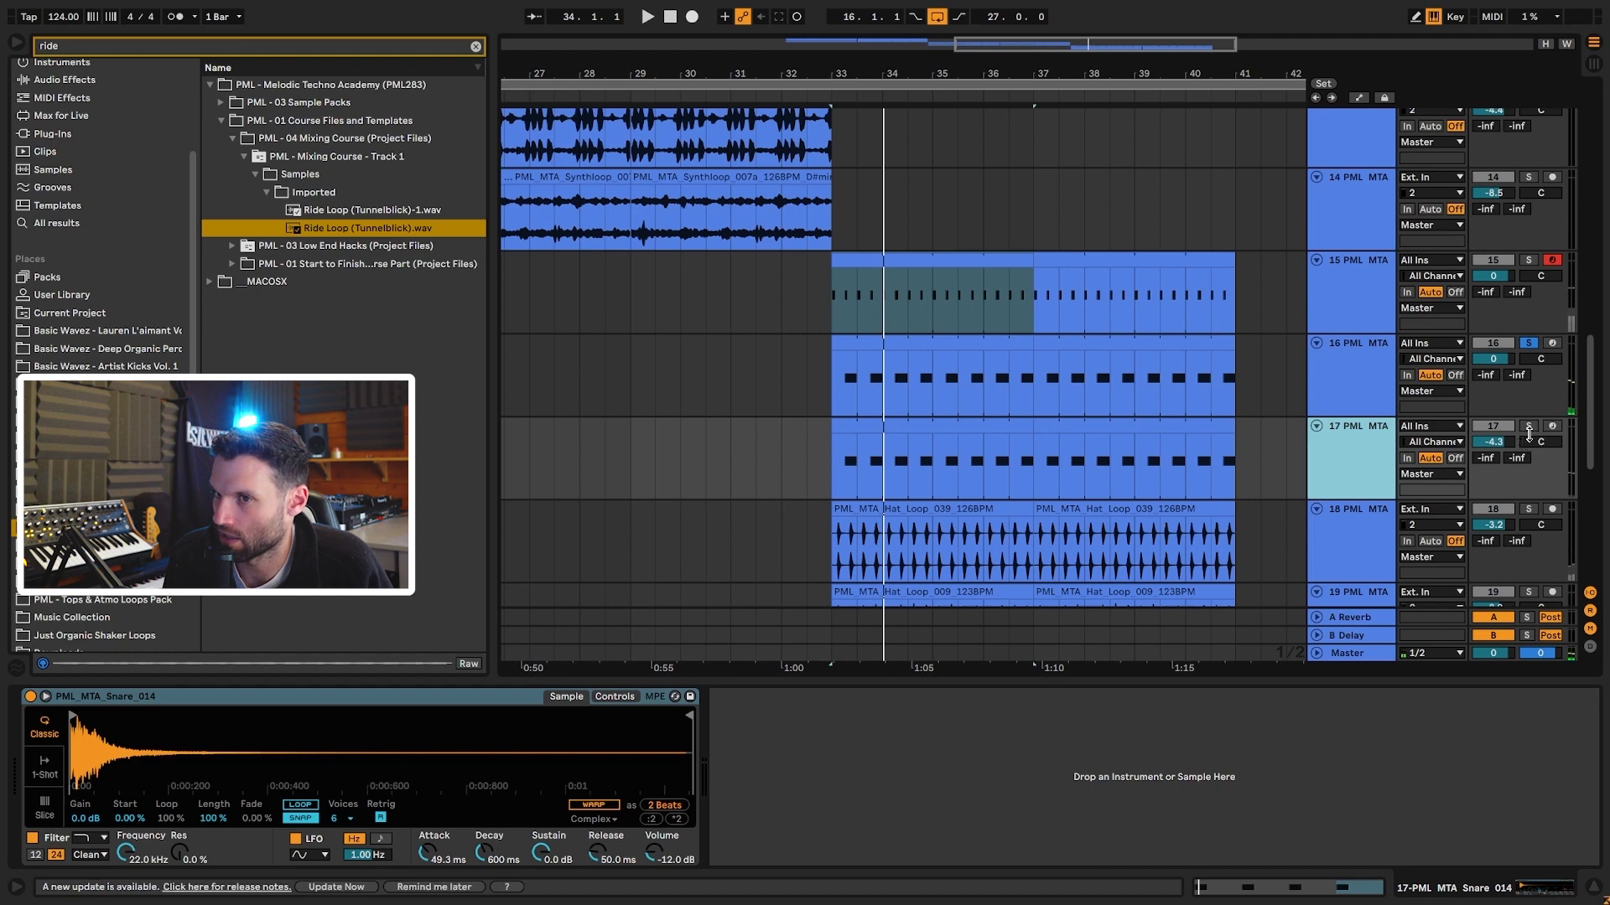
click(1529, 427)
key(space)
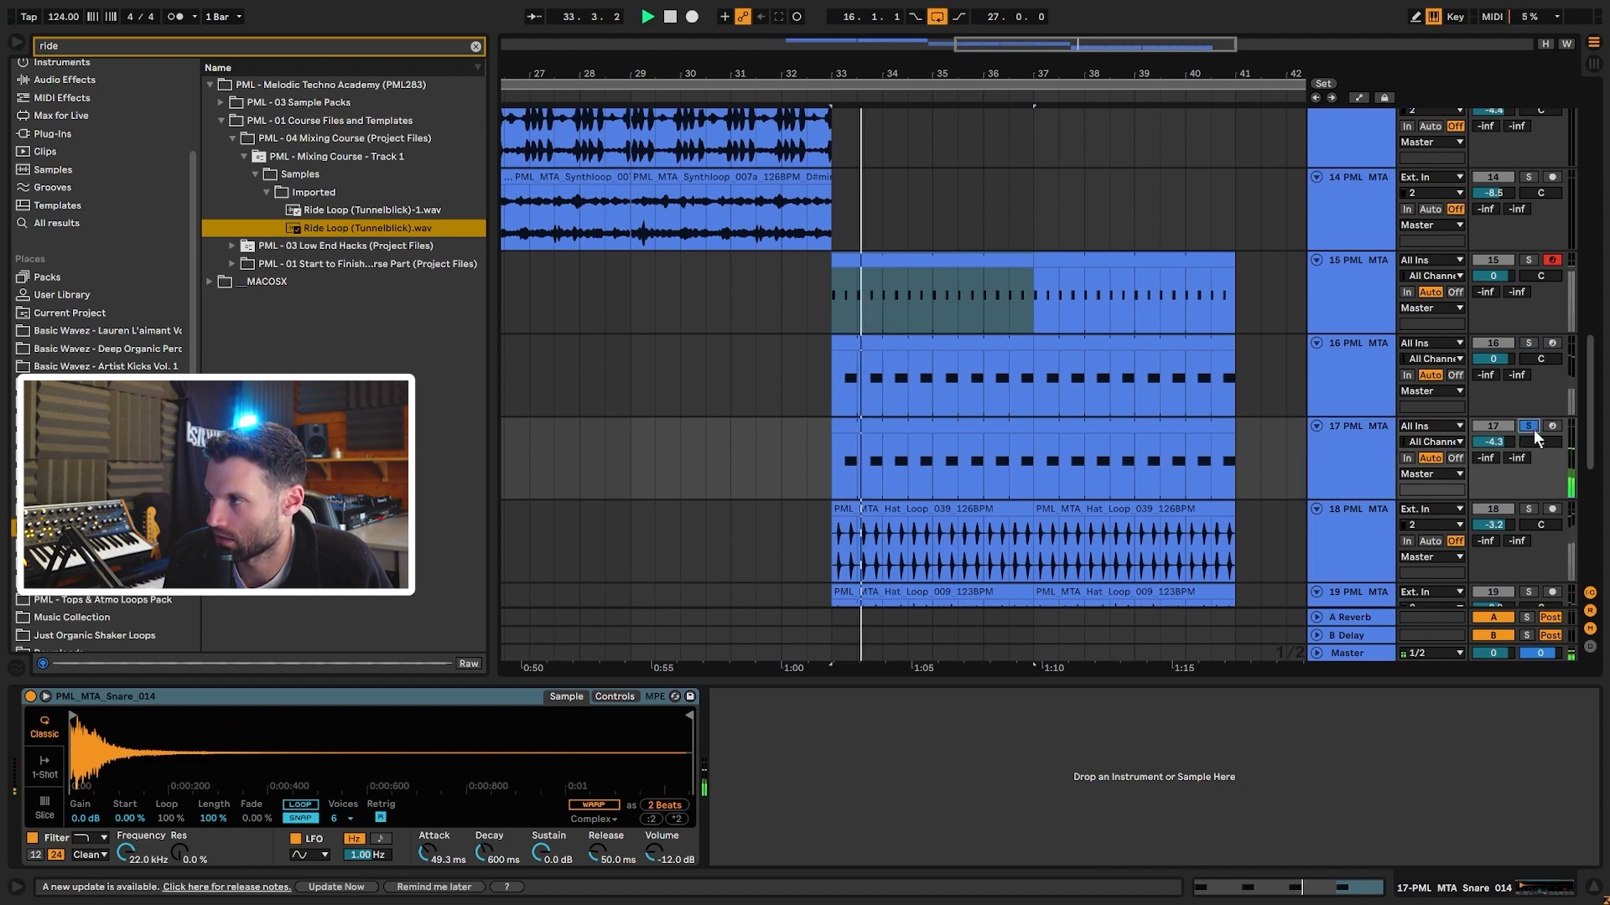
key(space)
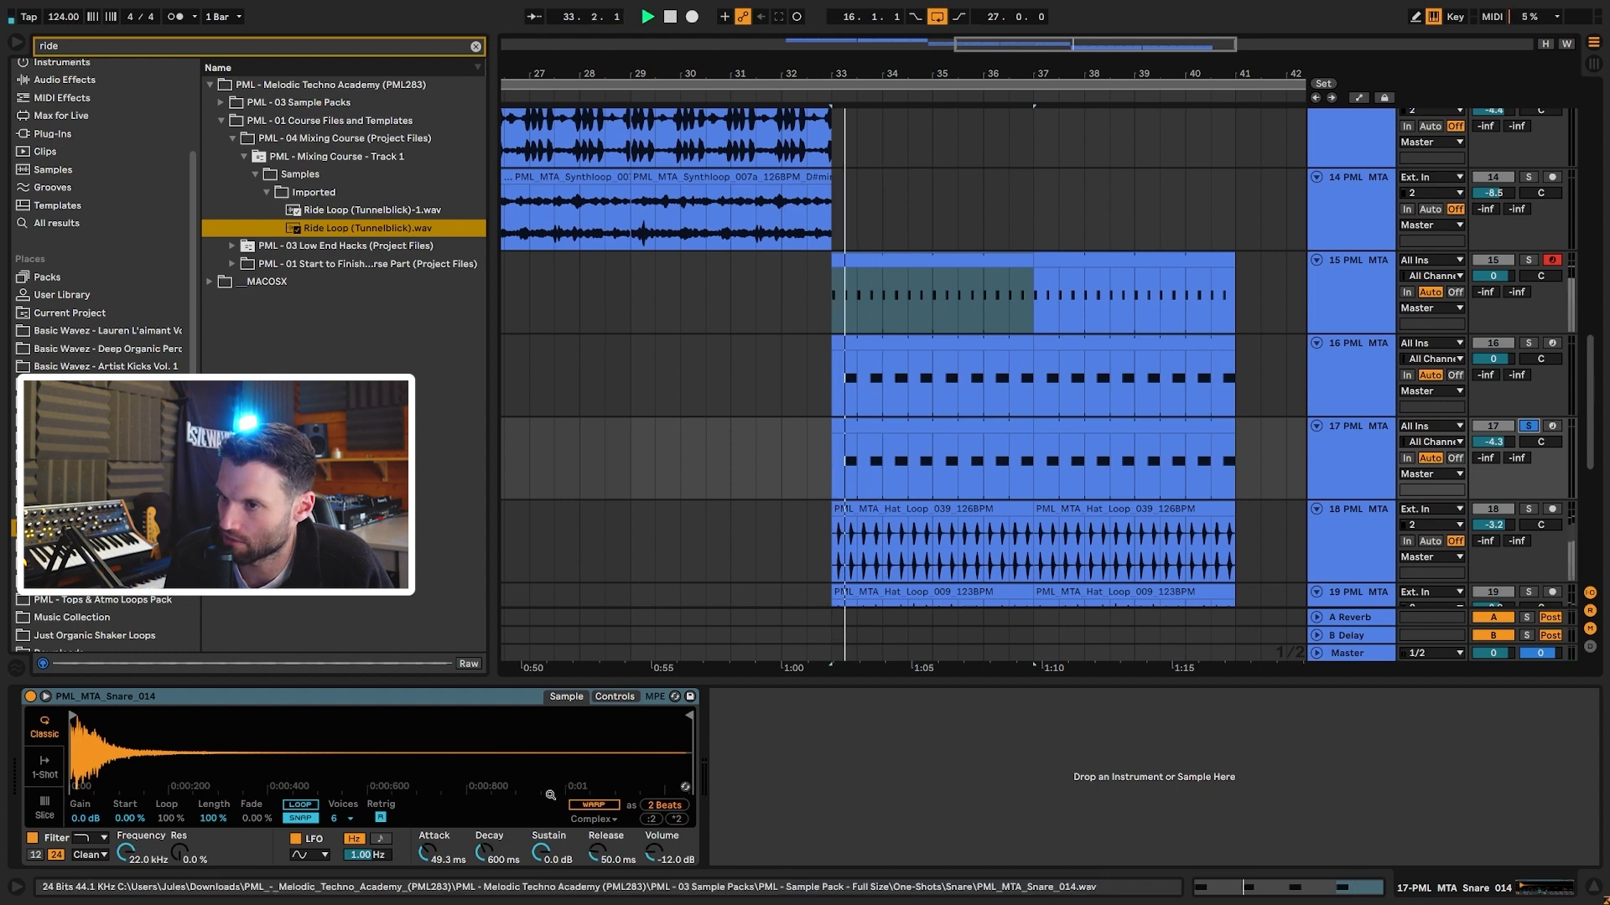
key(space)
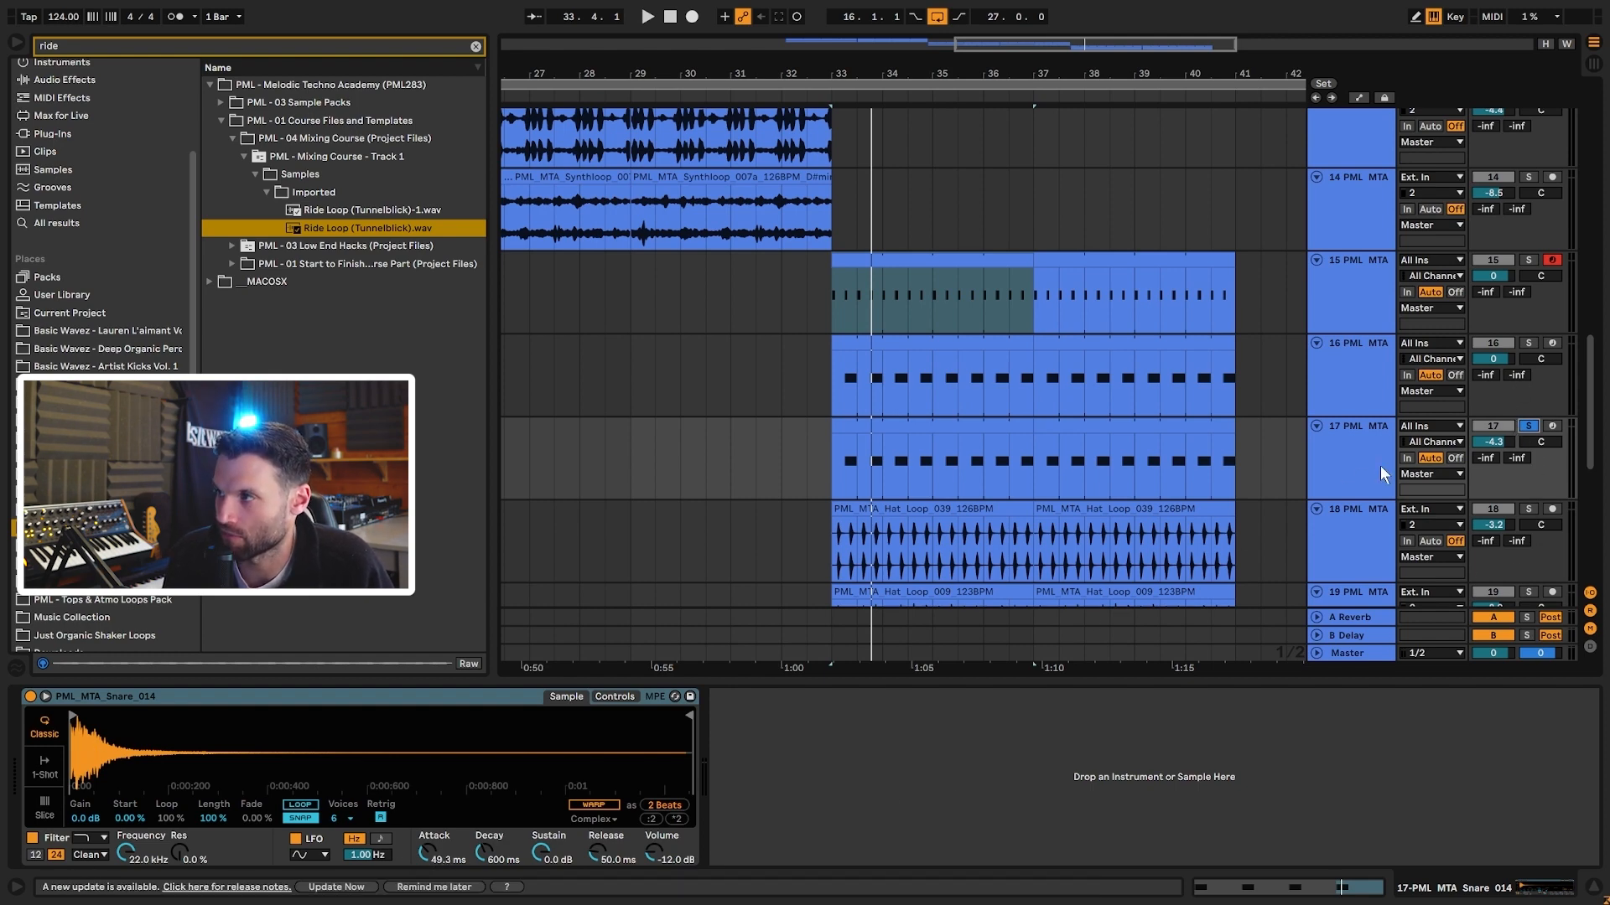
- Compare snare tracks 16 and 17 by switching the solo between them during playback from bar 33
click(1527, 343)
key(space)
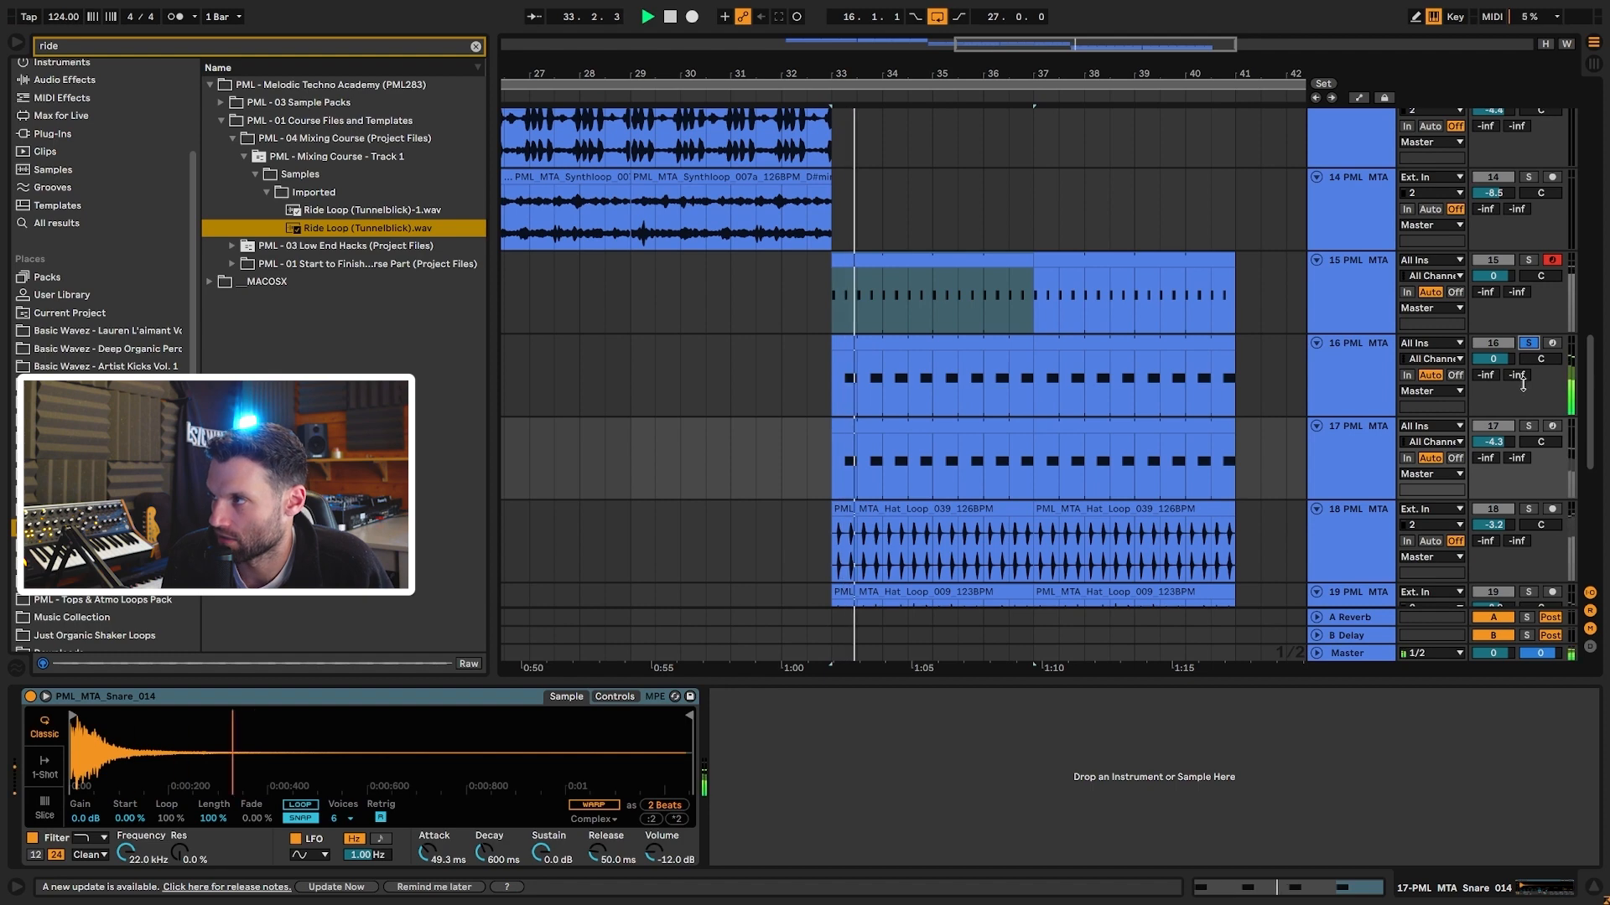
click(1527, 426)
key(space)
key(space)
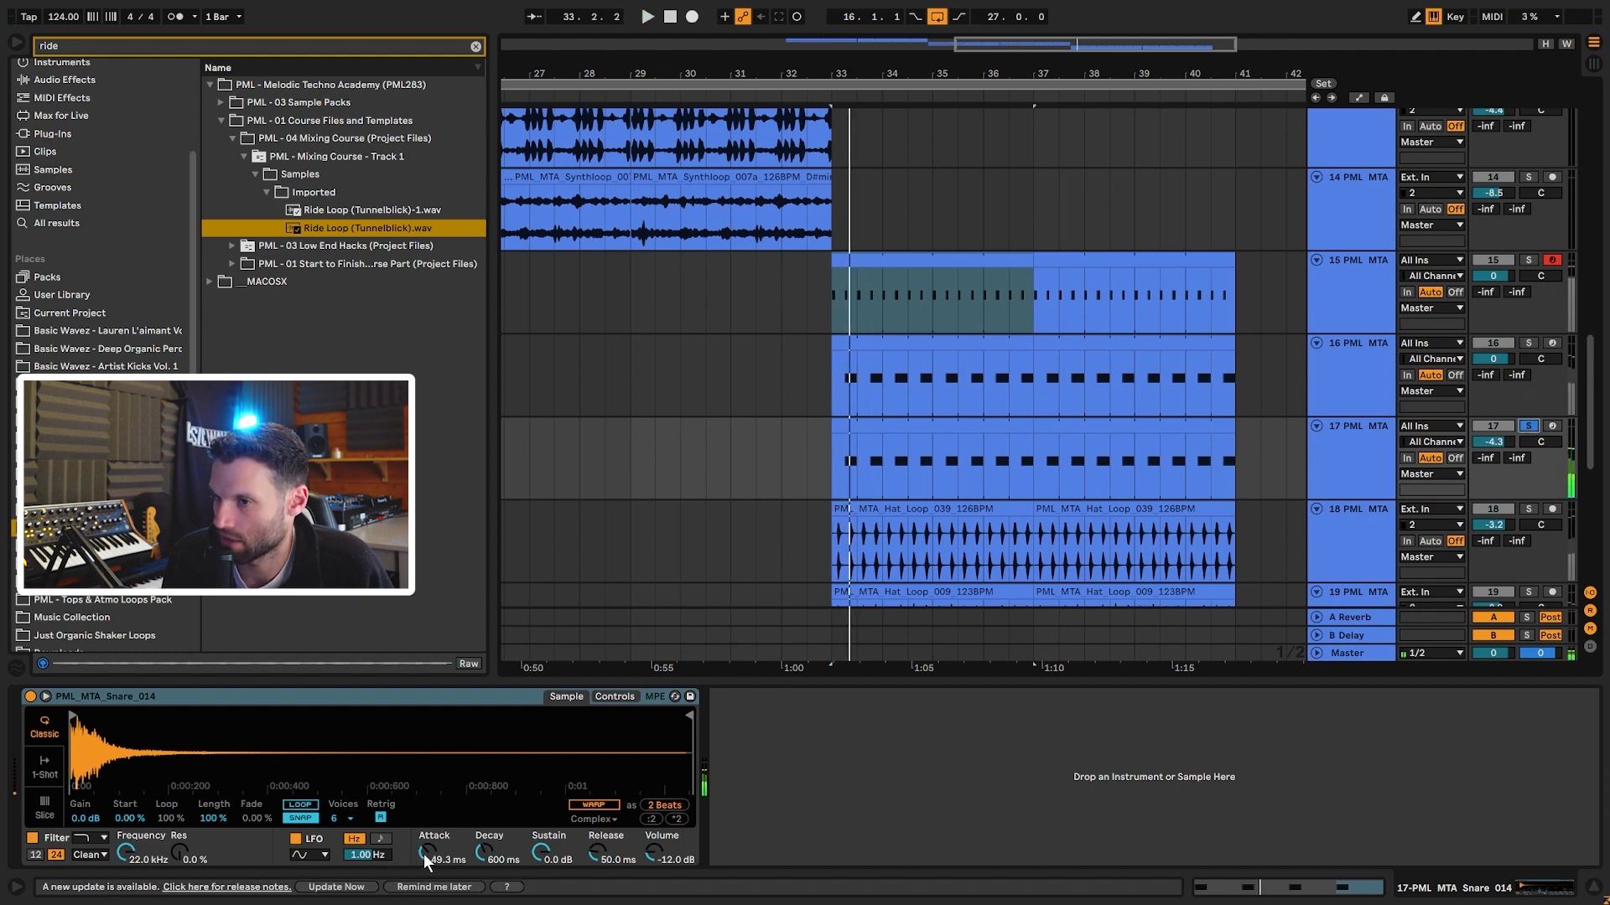
- Try a 0.00 ms attack on the track 17 snare, and set it to 49.2 ms while playing both snares in solo
drag(425, 854, 426, 890)
key(space)
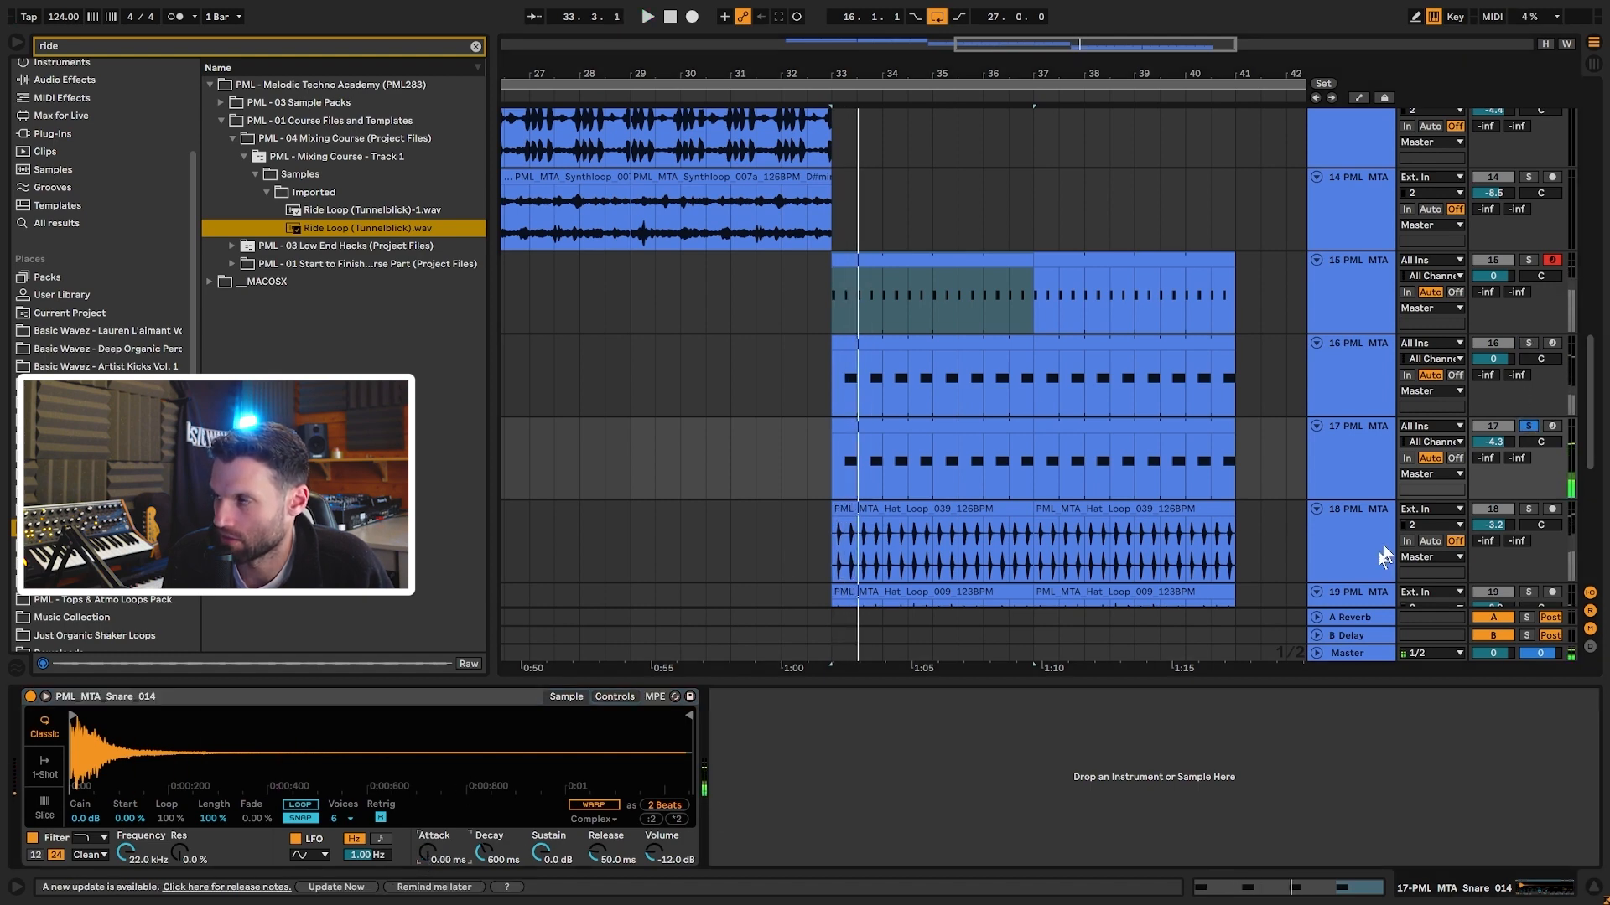
ctrl+click(1529, 344)
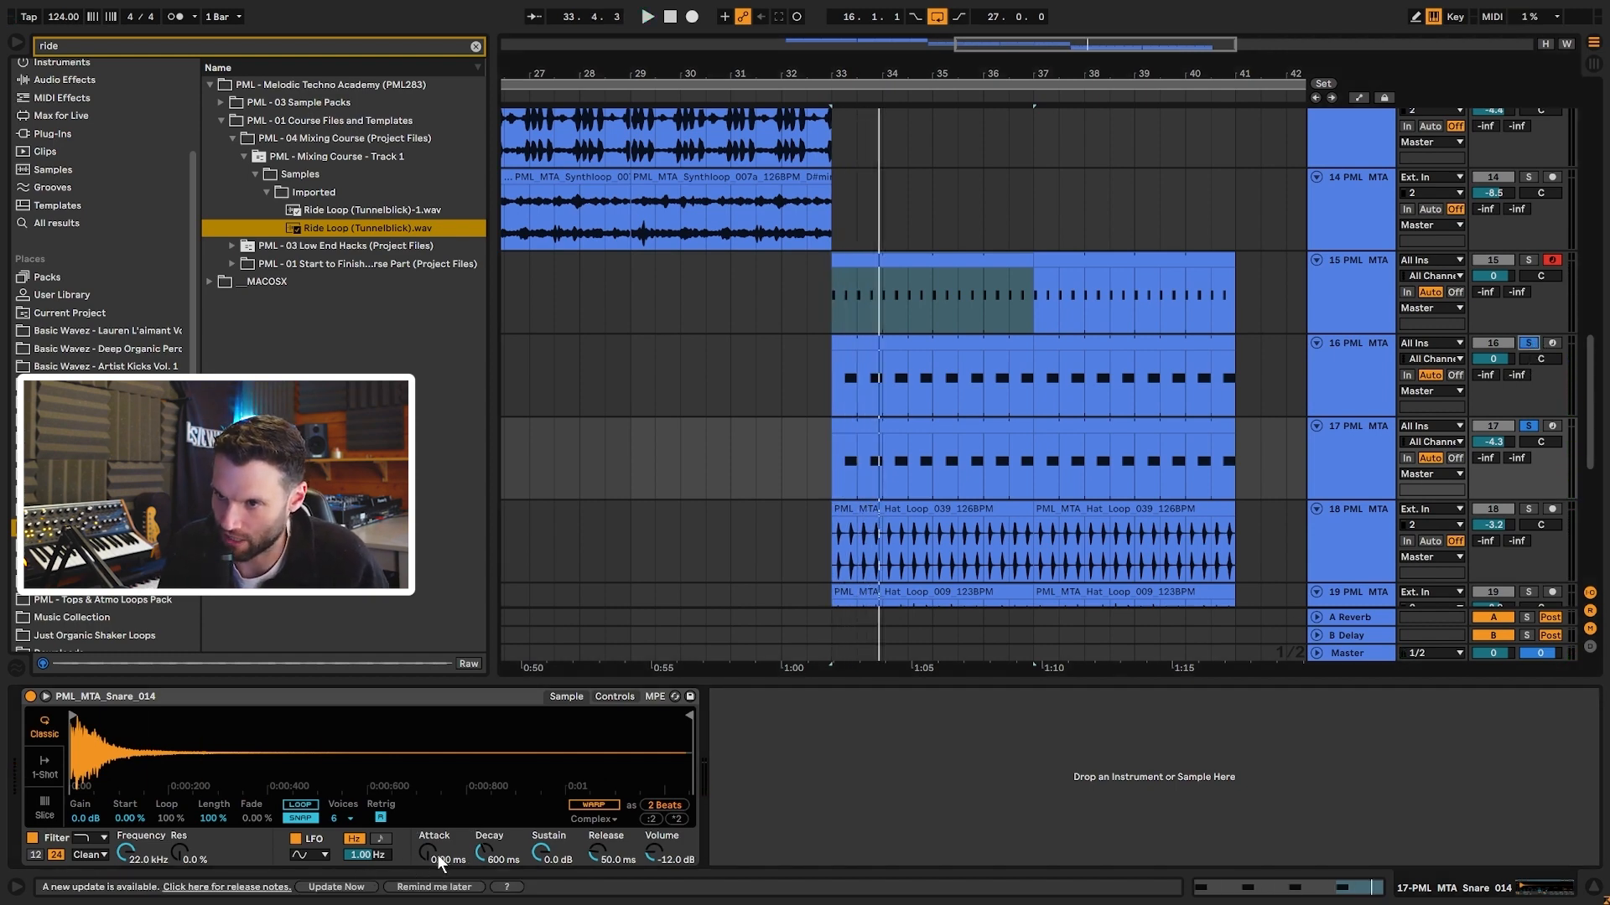
key(space)
drag(436, 853, 436, 824)
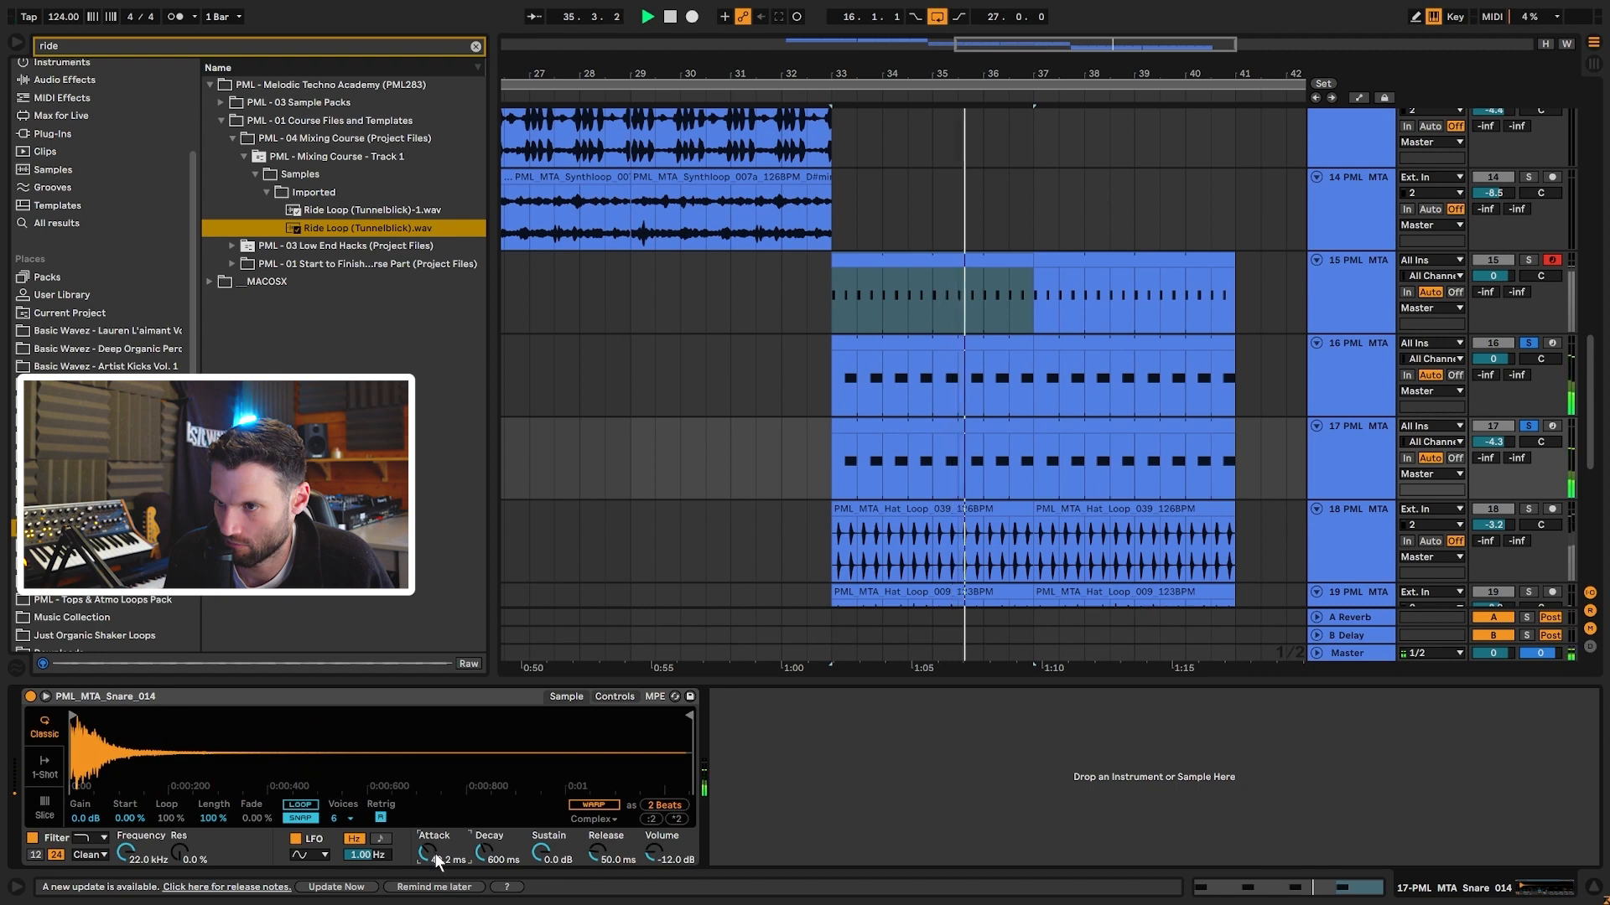
key(space)
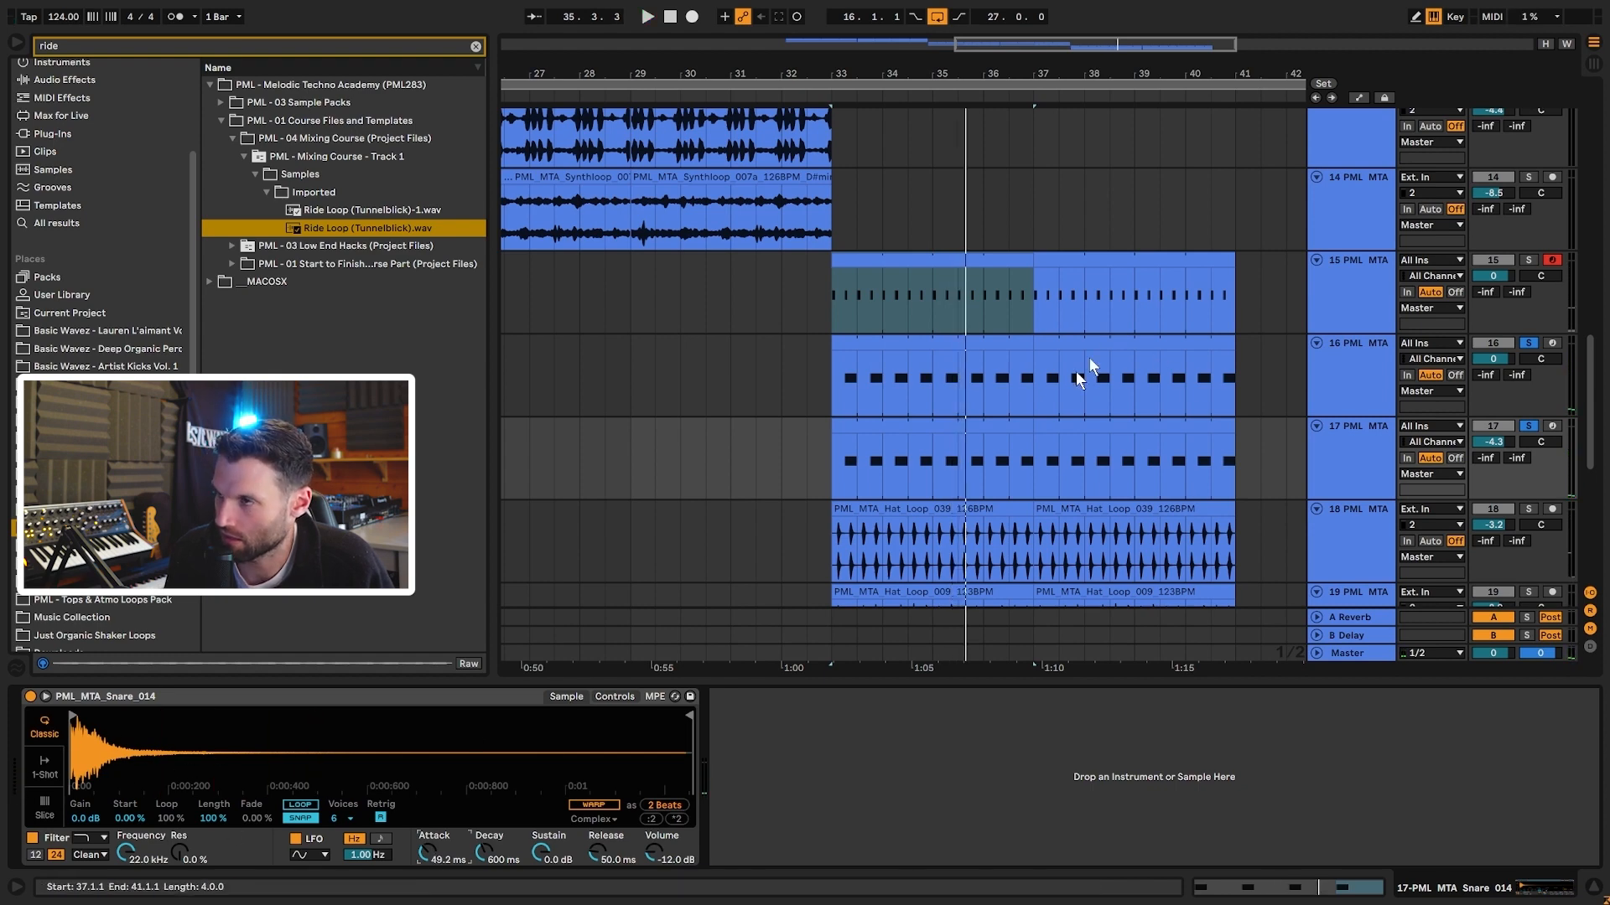
- Solo kick track 15 together with snare tracks 16 and 17, and play them from bar 33
click(1361, 403)
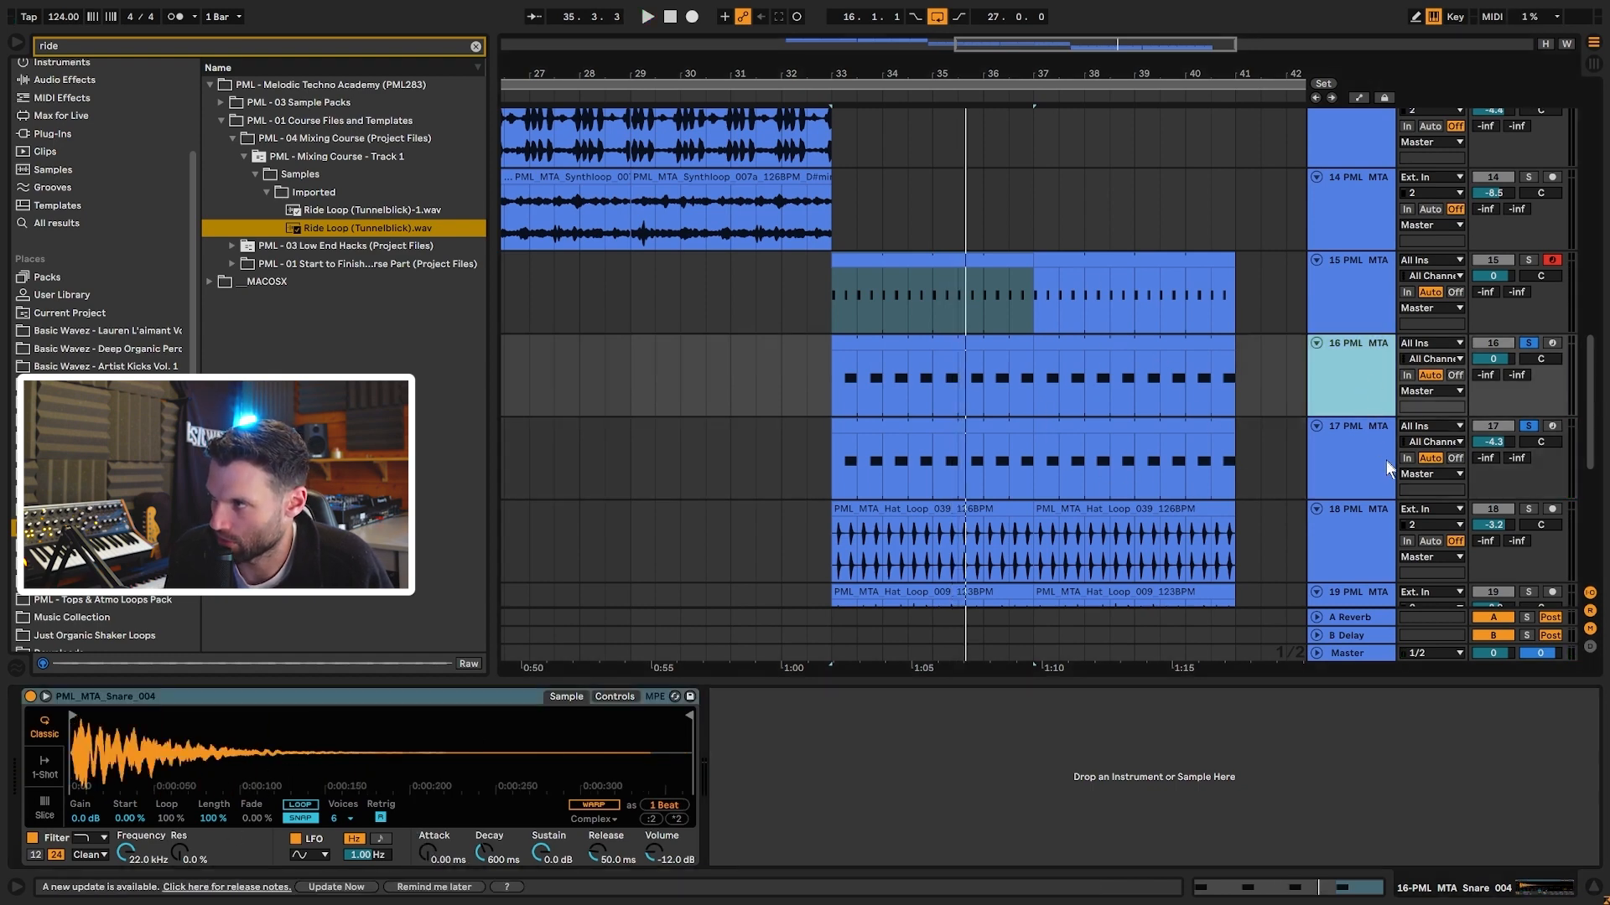
click(1527, 426)
key(space)
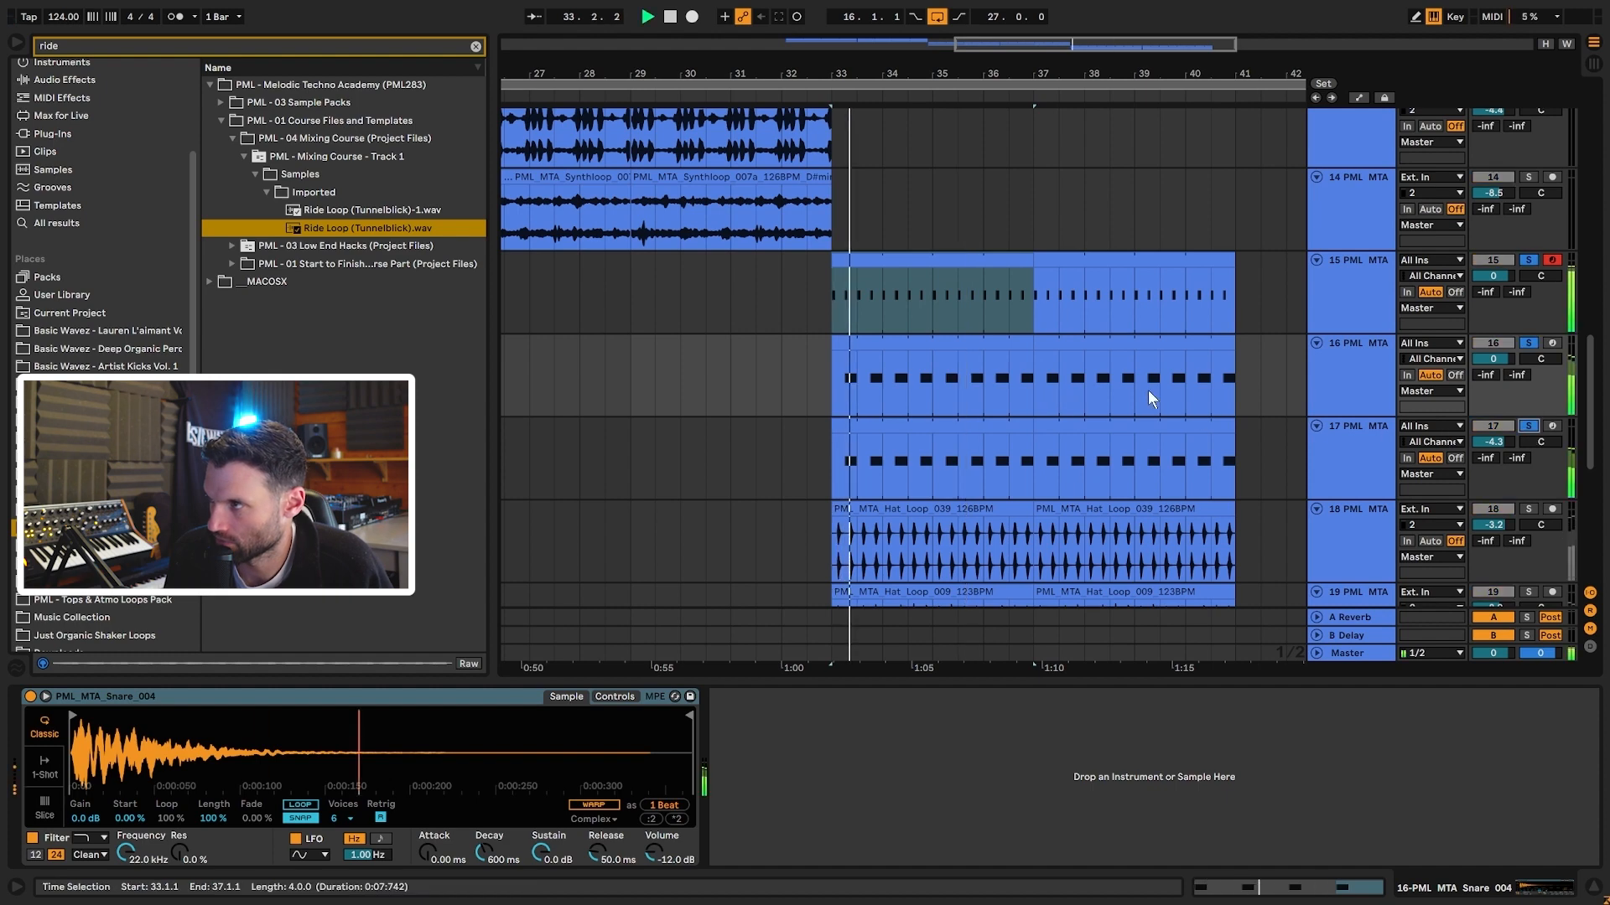
key(space)
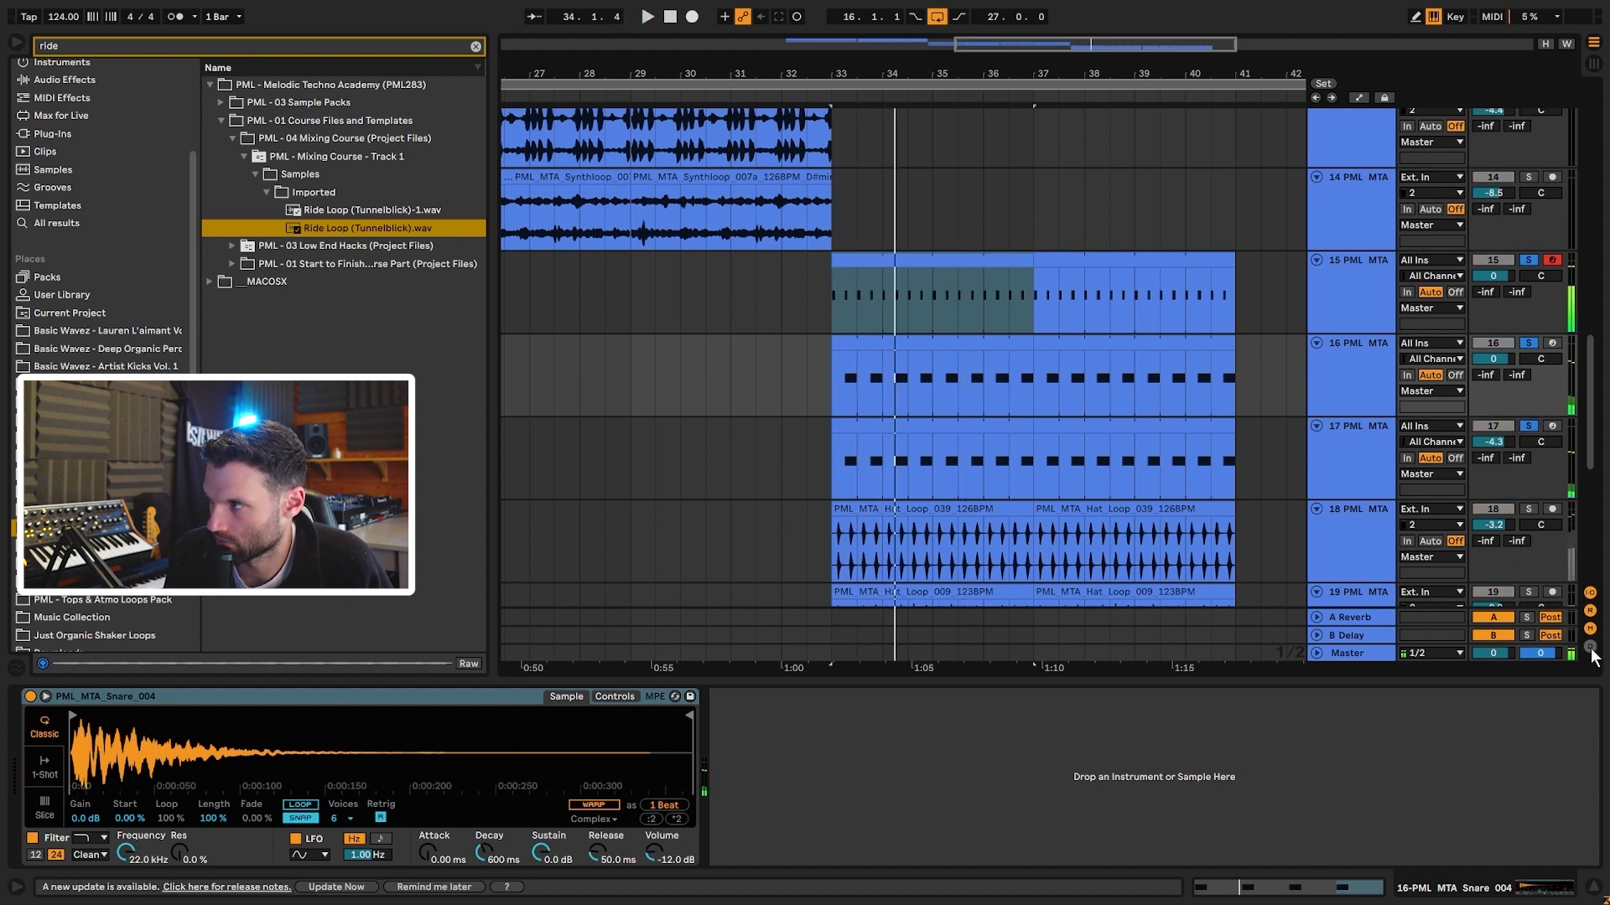
- Examine the notes in the snare clips on tracks 16 and 17 during playback, and unsolo the drum tracks
double_click(891, 351)
double_click(976, 448)
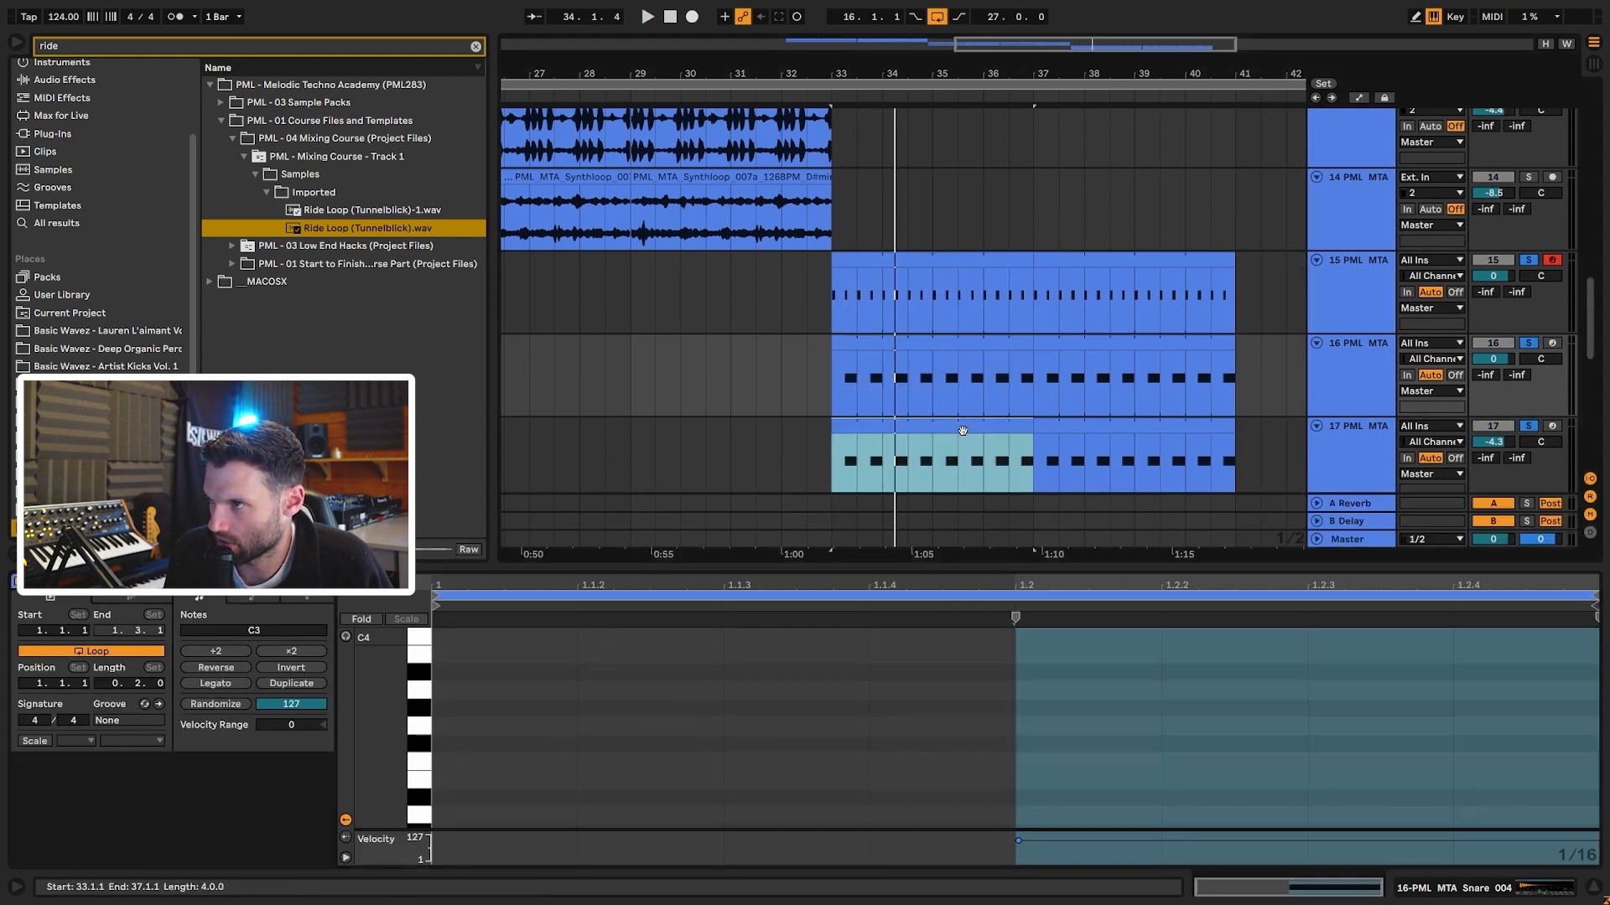
scroll(1075, 696, up, 1)
key(space)
double_click(1348, 445)
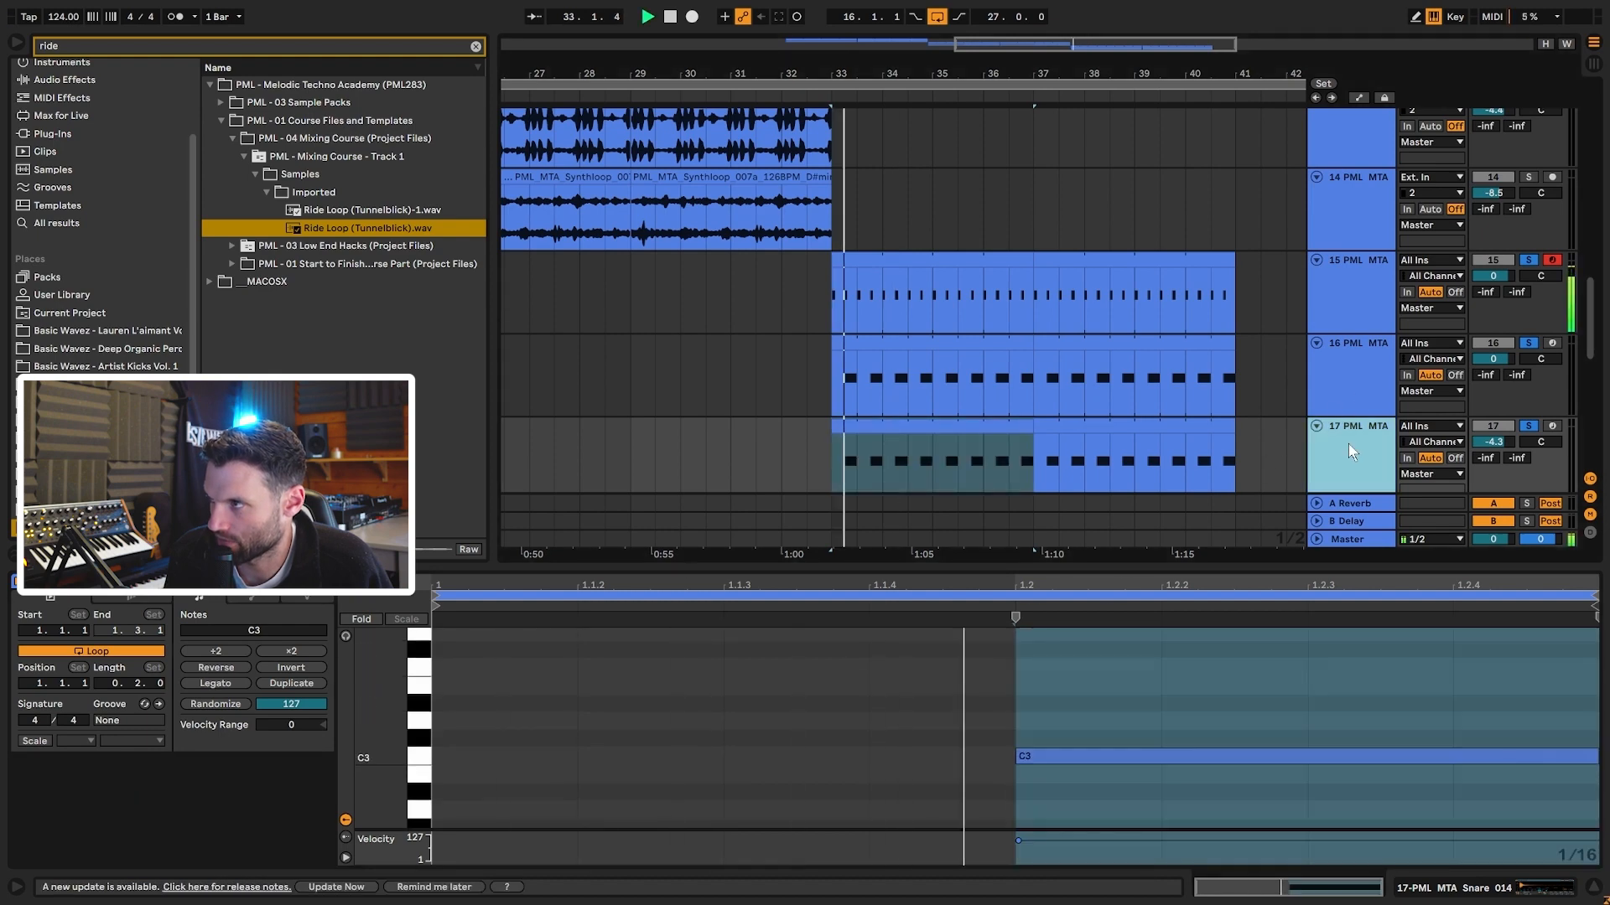
key(space)
click(1527, 425)
scroll(920, 318, down, 3)
click(920, 319)
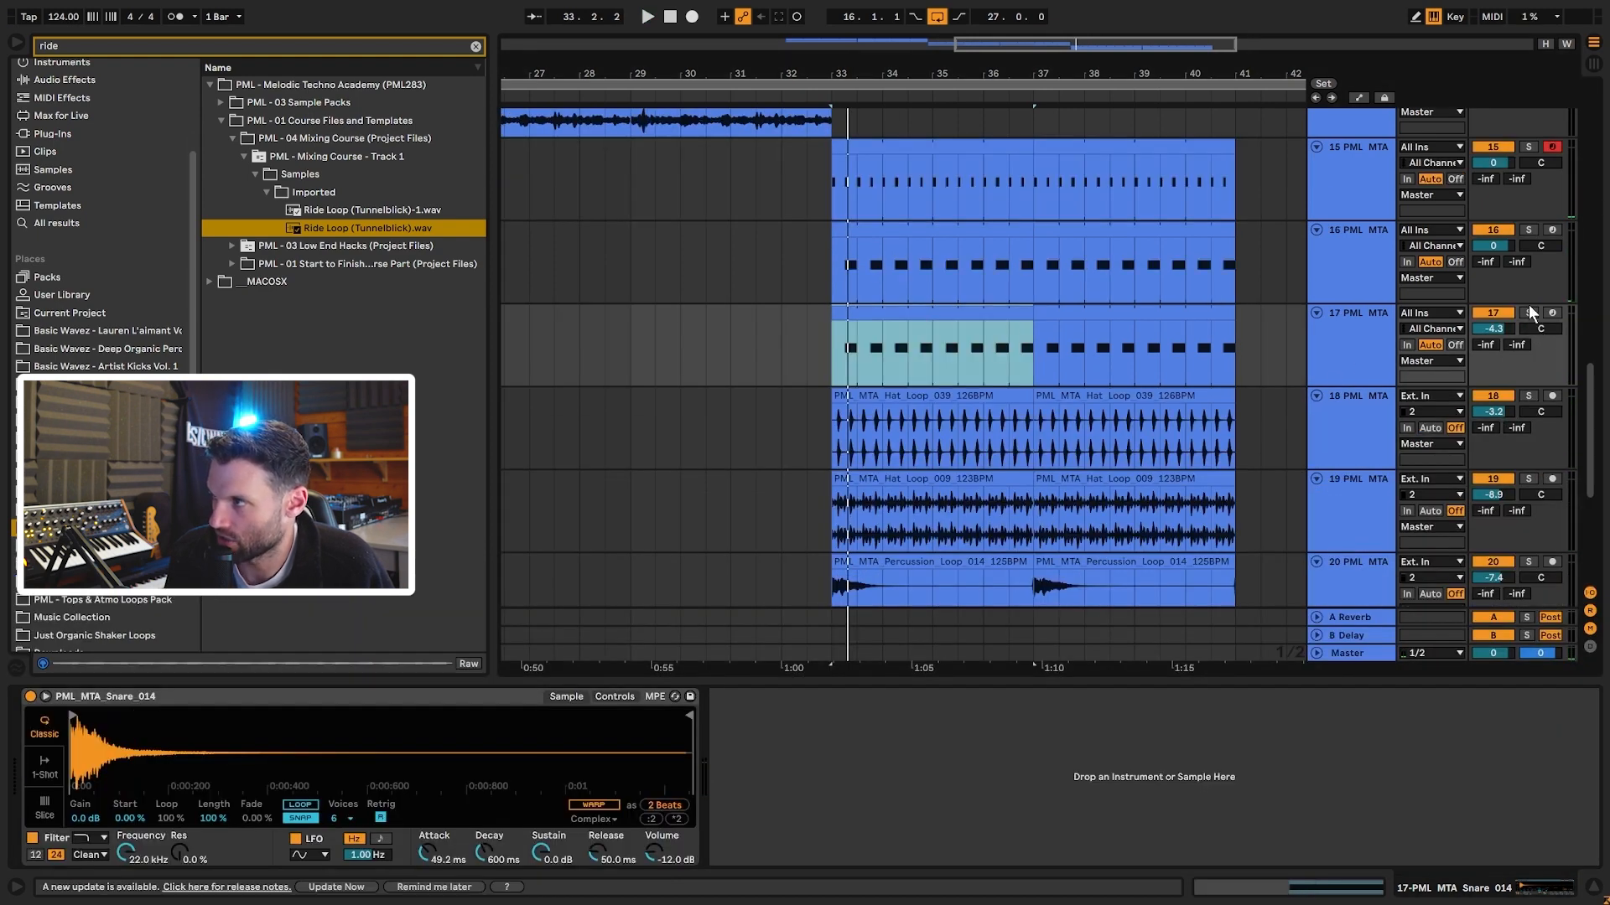
- Move the C3 note in the track 16 snare clip slightly ahead of 1.2.1, and play it in solo and with the whole section
click(1528, 230)
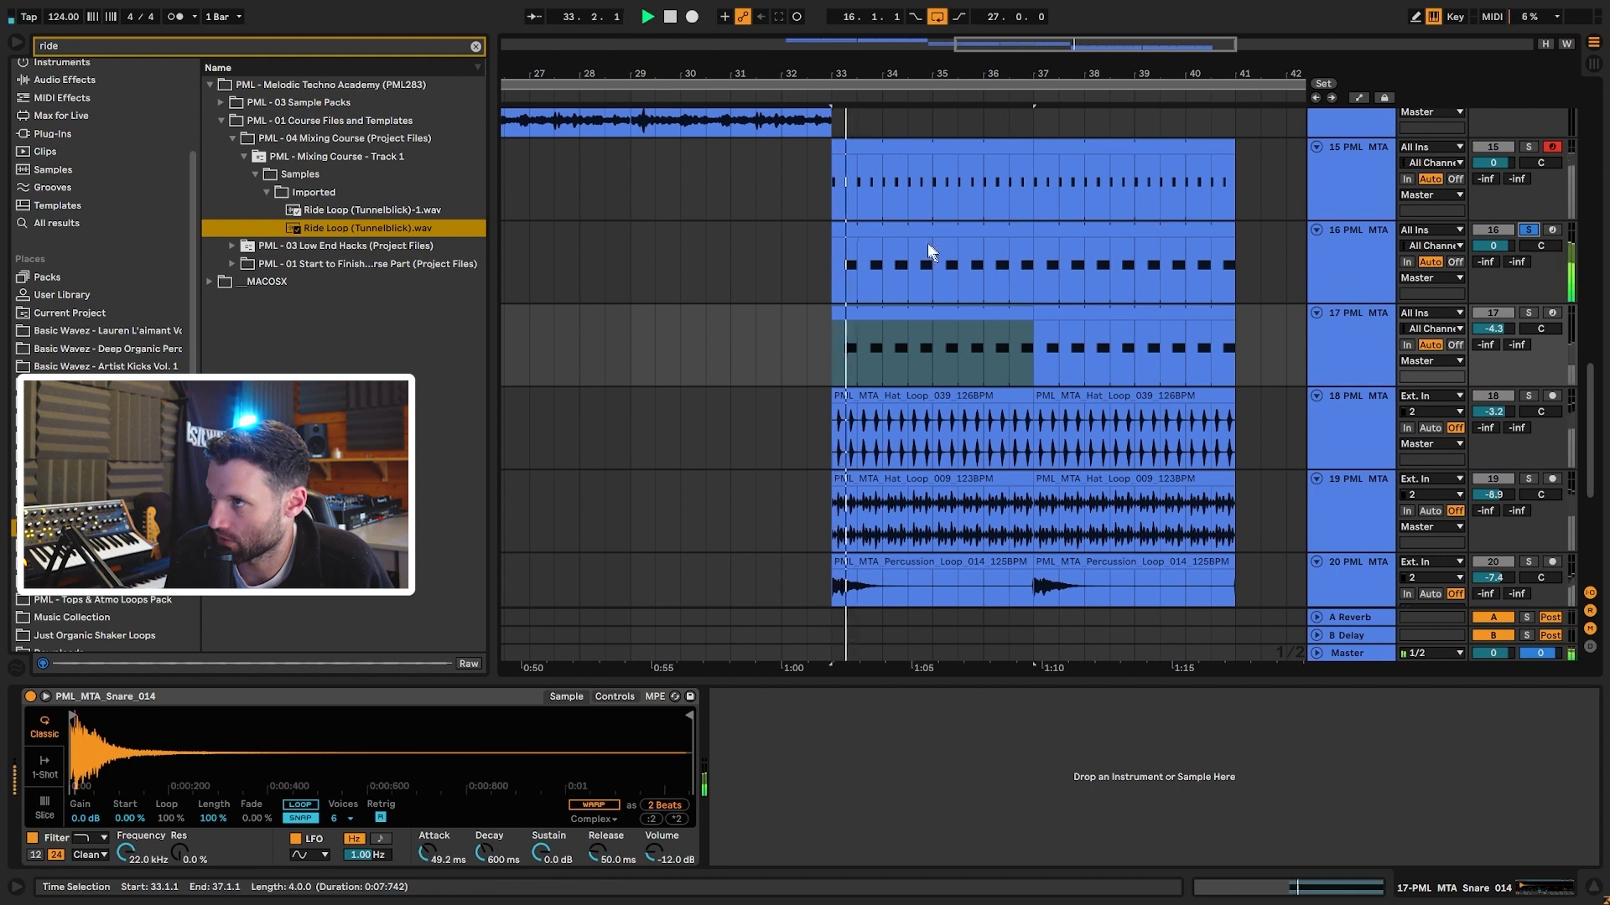
double_click(924, 251)
mouse_move(1078, 747)
mouse_down()
mouse_move(1026, 743)
mouse_move(1085, 747)
mouse_up()
key(space)
key(space)
click(1528, 229)
key(space)
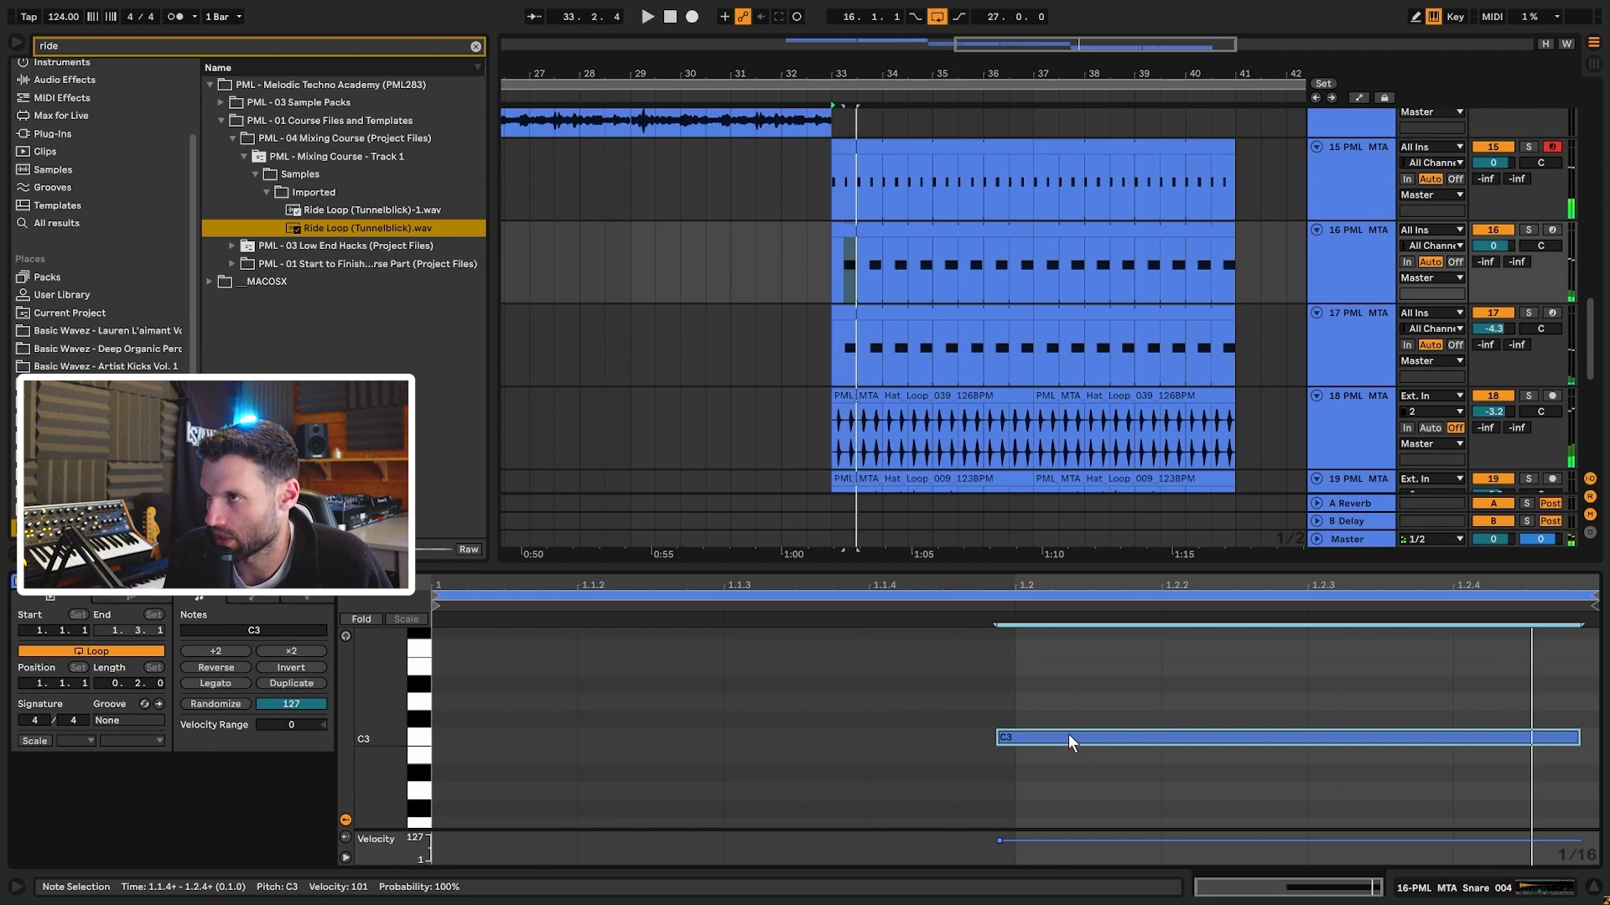
- Replace the C3 note in the track 16 snare clip with a new one from 1.2.1 to 1.3.1
double_click(1066, 737)
double_click(1023, 738)
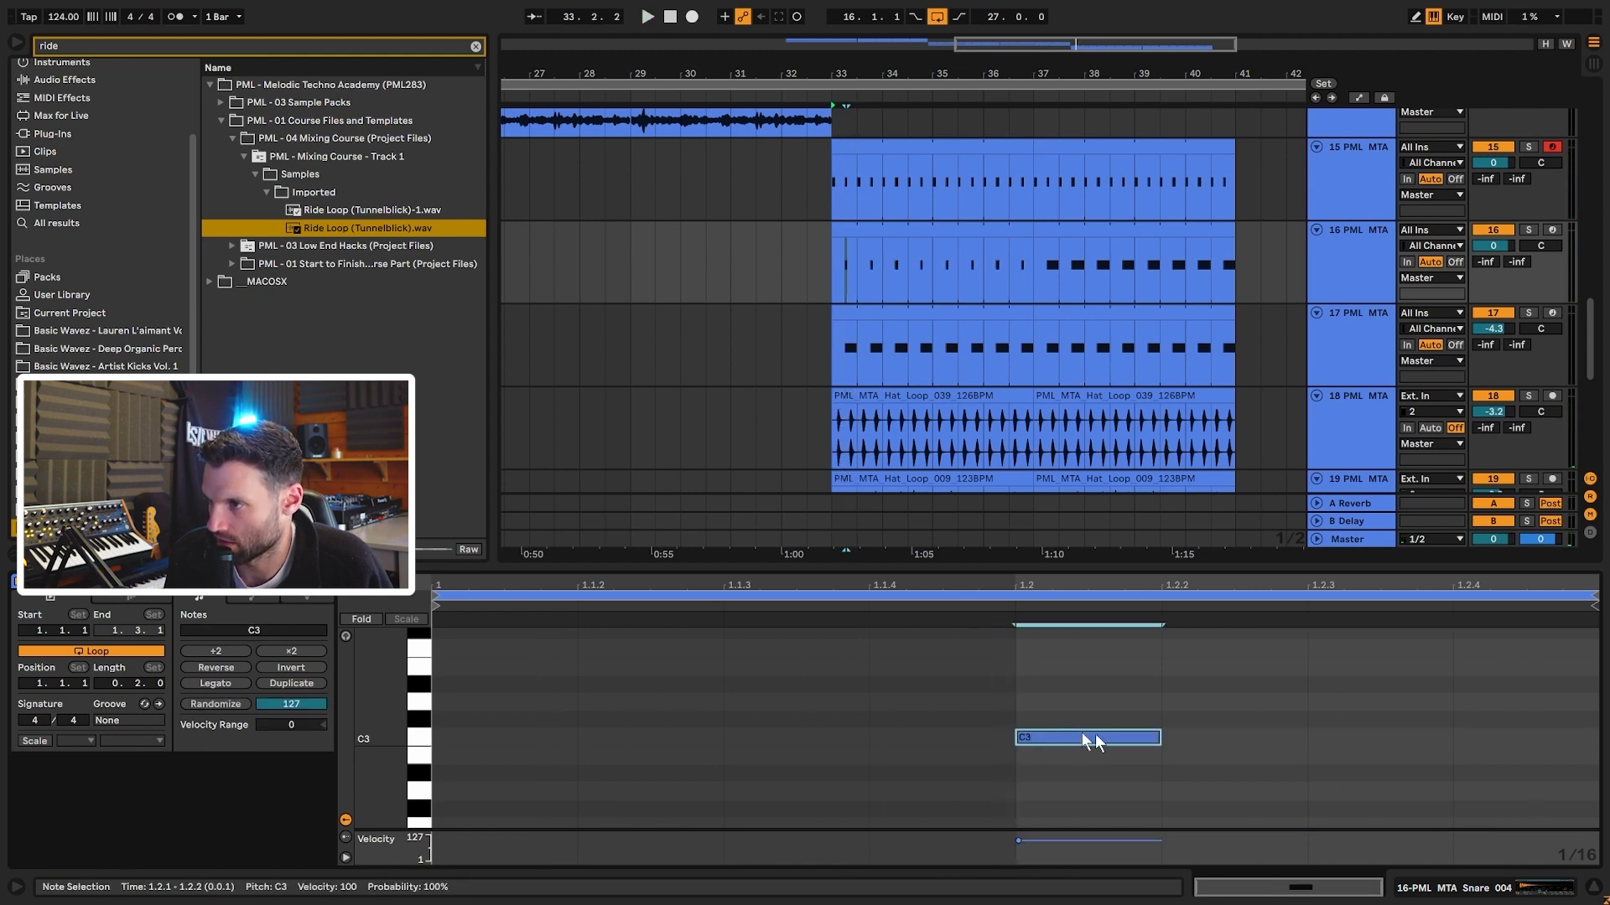
drag(1160, 741, 1583, 750)
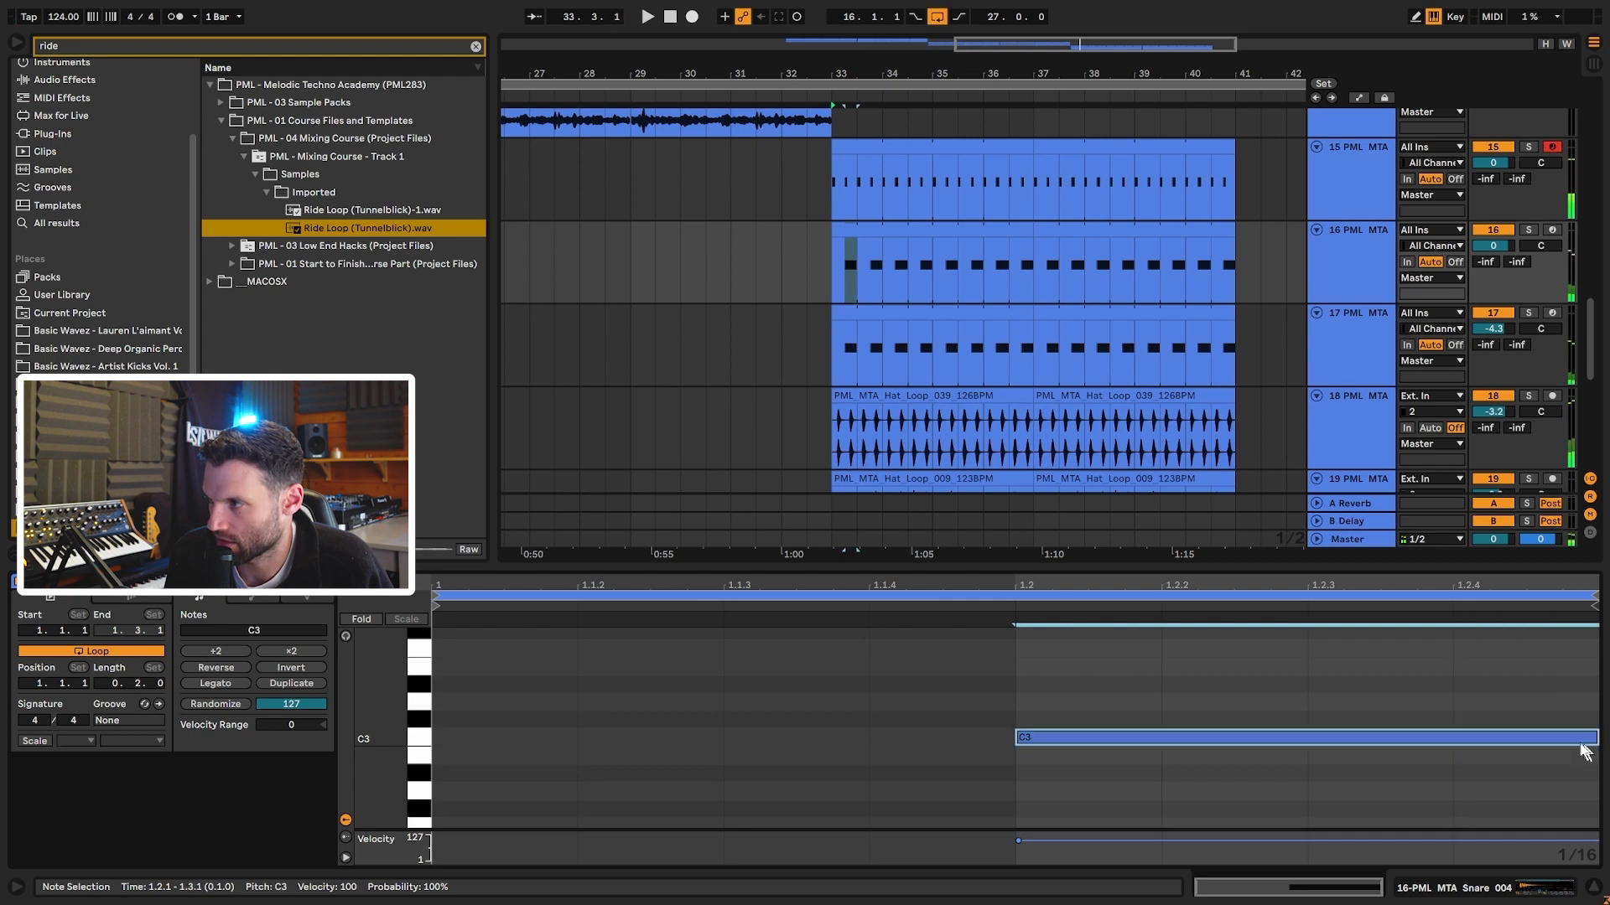
scroll(1423, 363, down, 2)
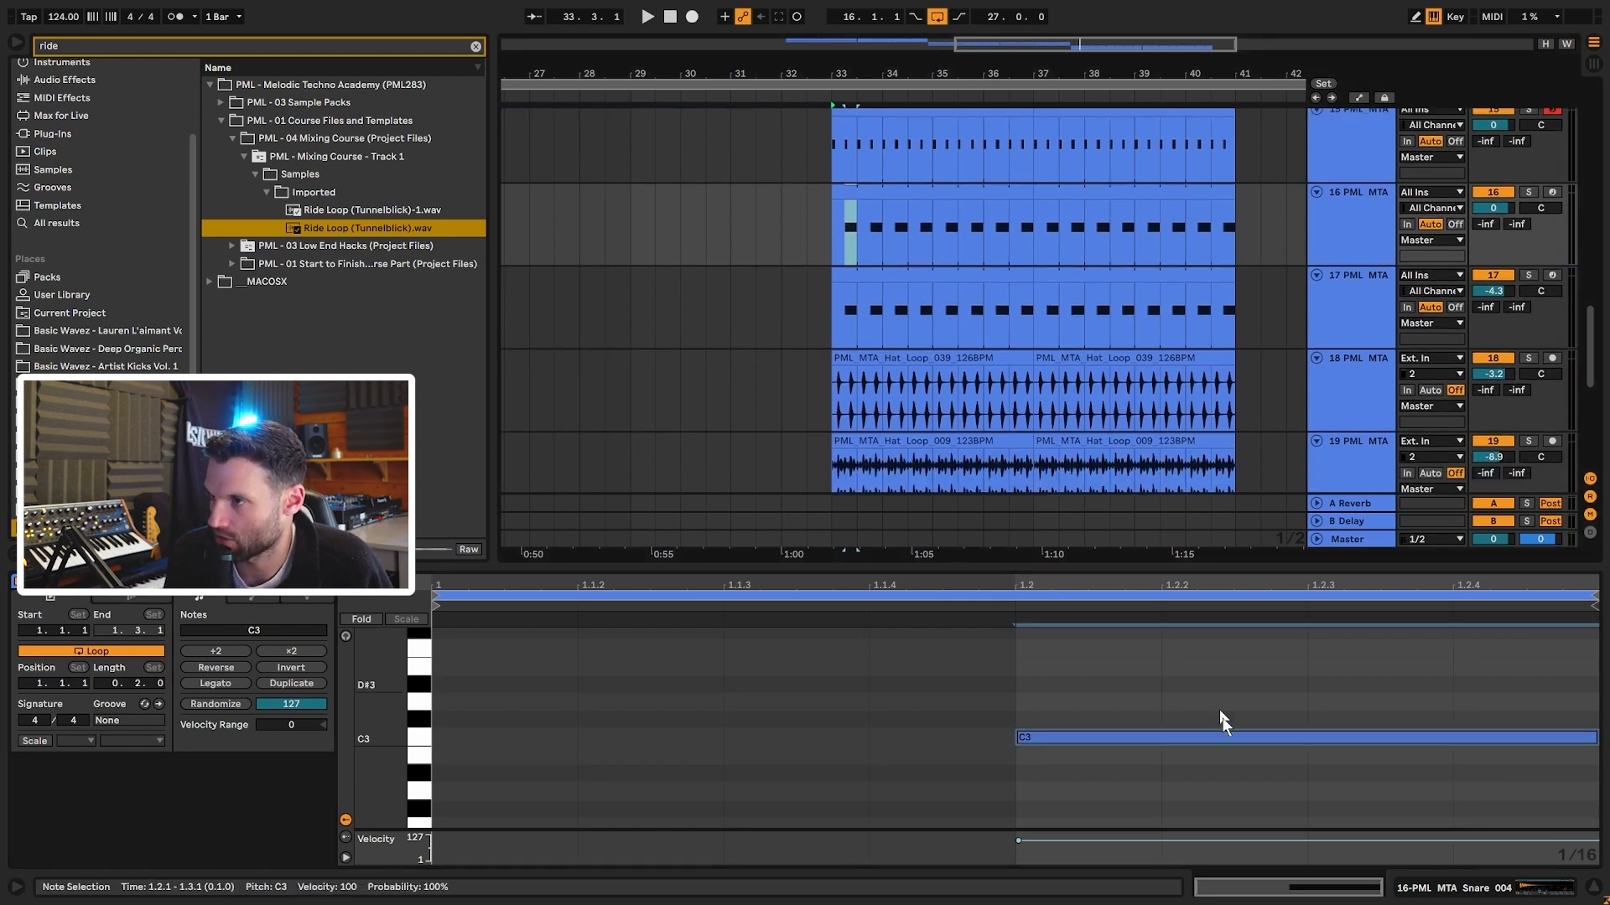
mouse_move(1048, 710)
mouse_down()
mouse_move(1066, 749)
mouse_move(1043, 741)
mouse_up()
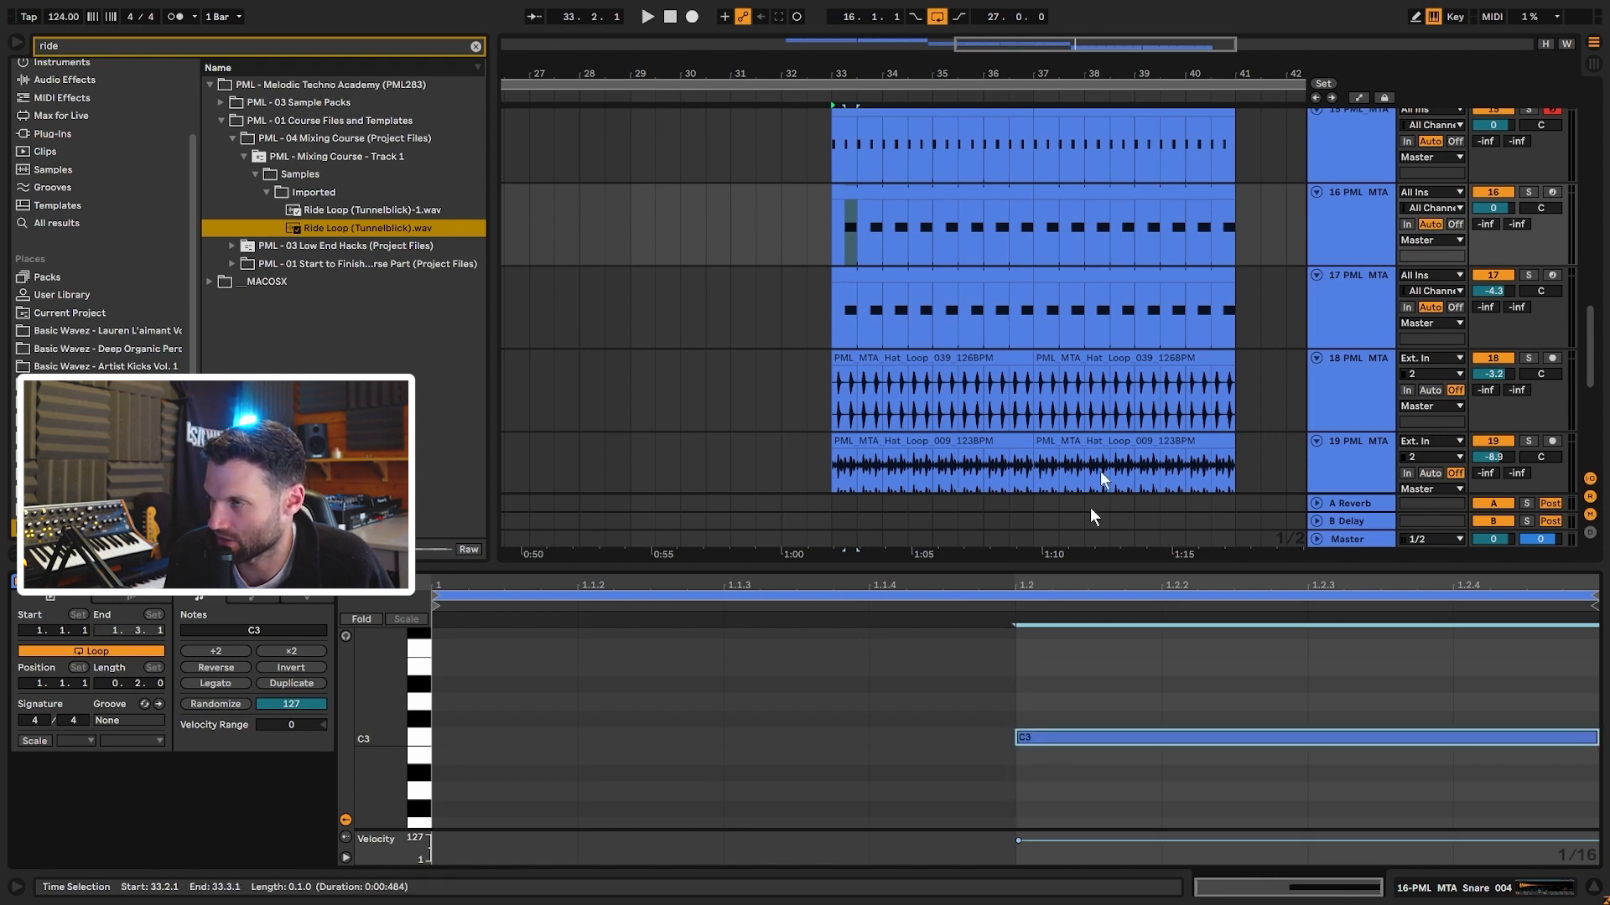
- Play hat loop track 18 in solo, and examine its first clip and the track's effects
key(space)
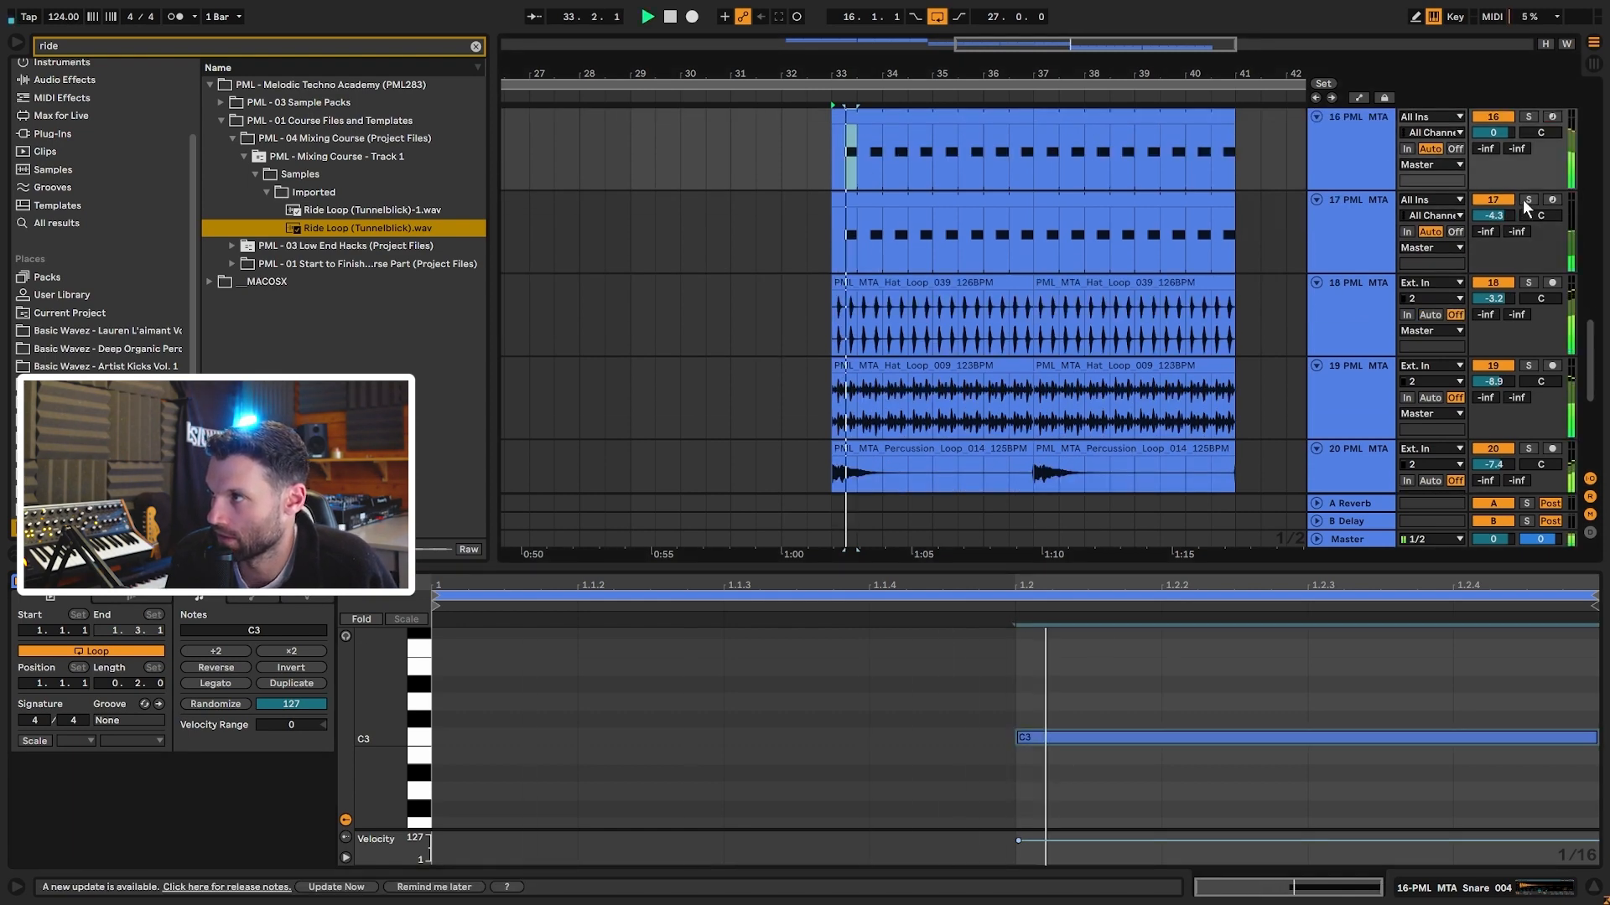
scroll(1522, 201, down, 3)
click(1528, 225)
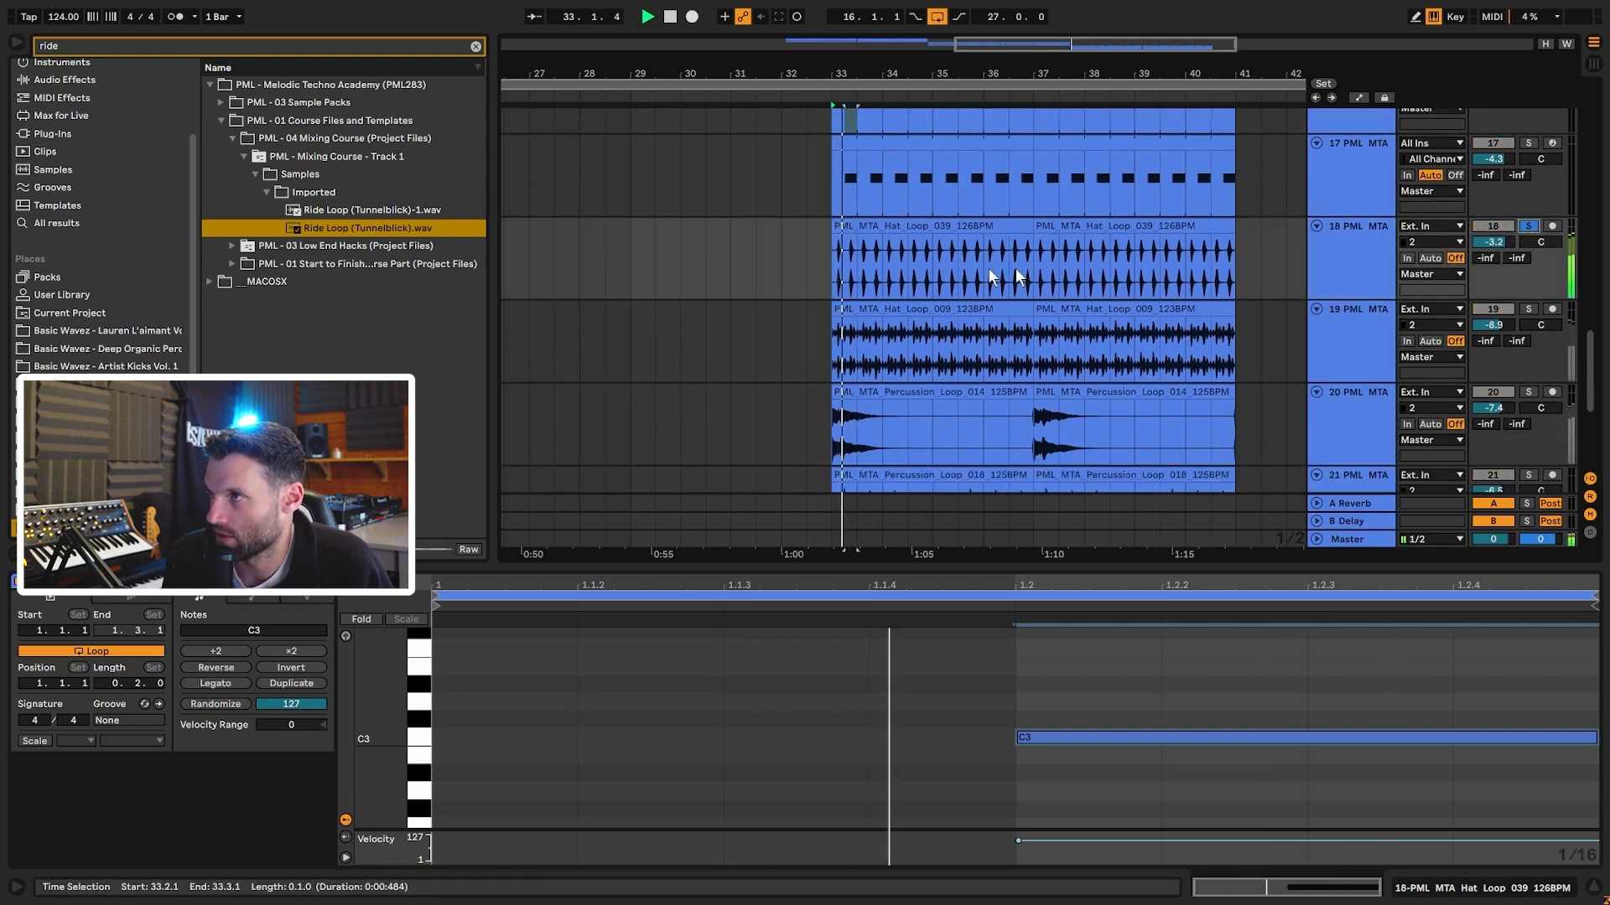
click(913, 227)
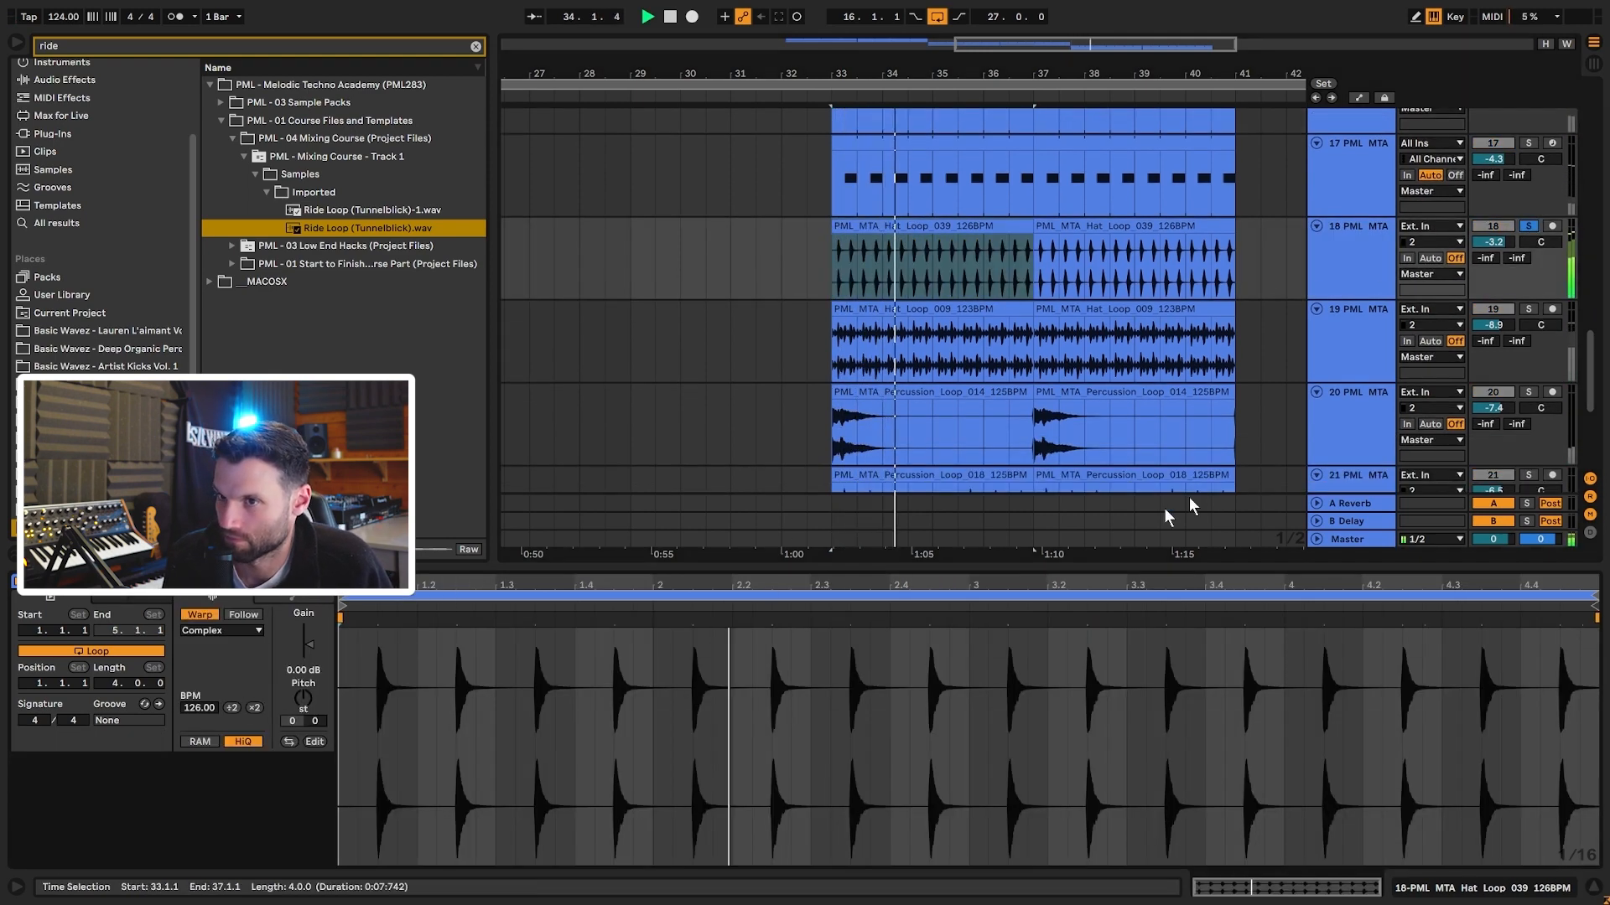
double_click(1340, 262)
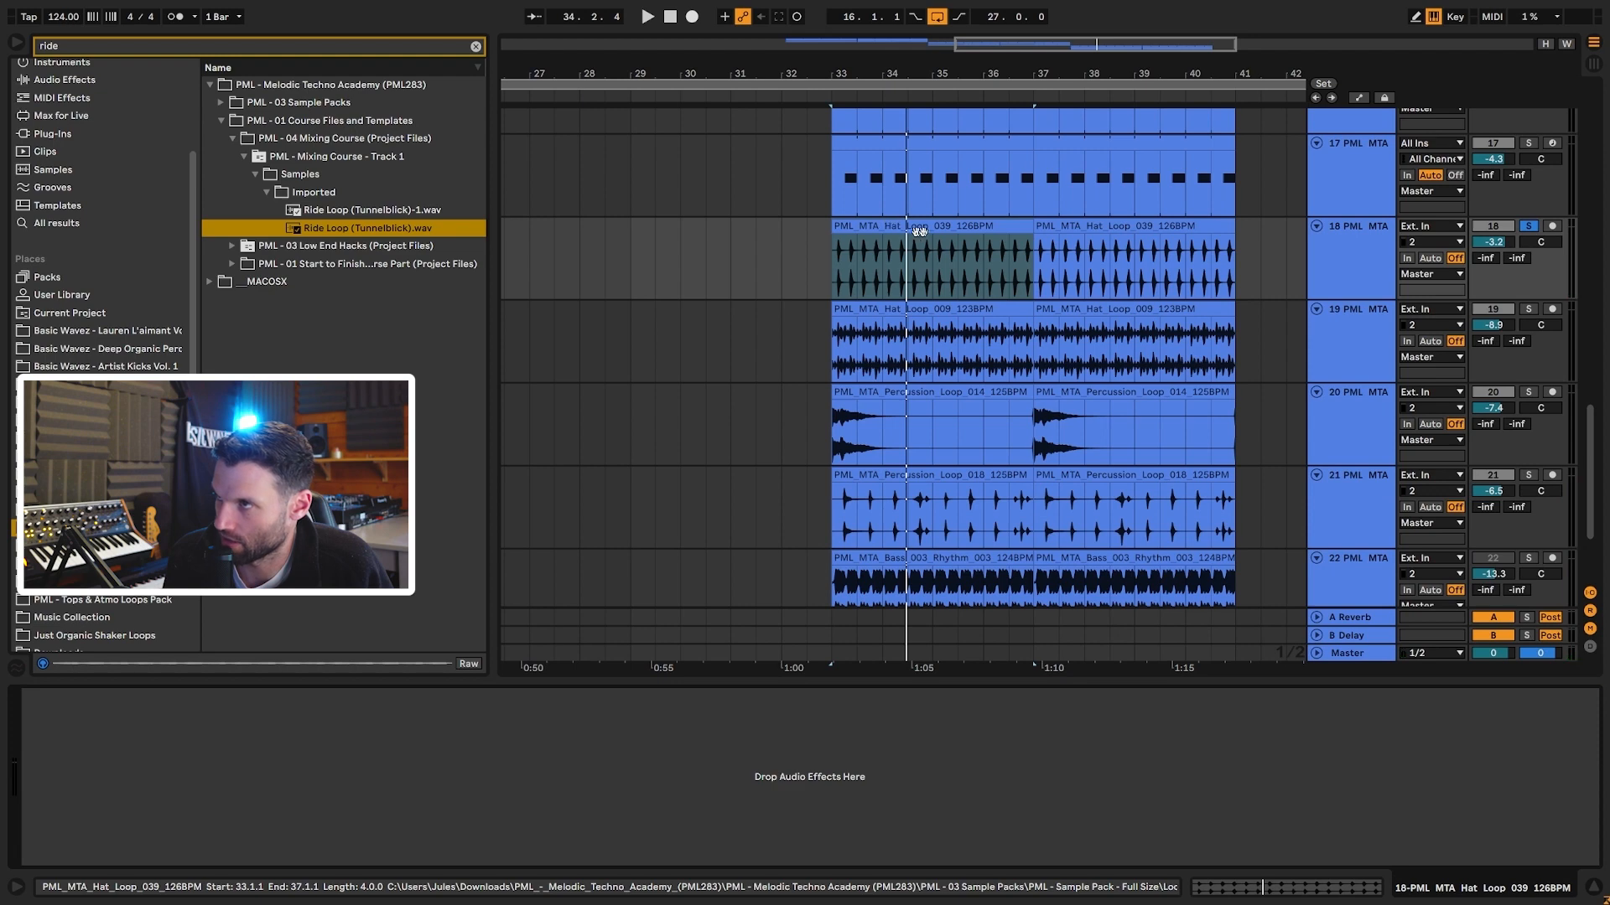
- Play hat loop track 19 in solo from bar 33
click(1529, 308)
key(space)
click(1325, 342)
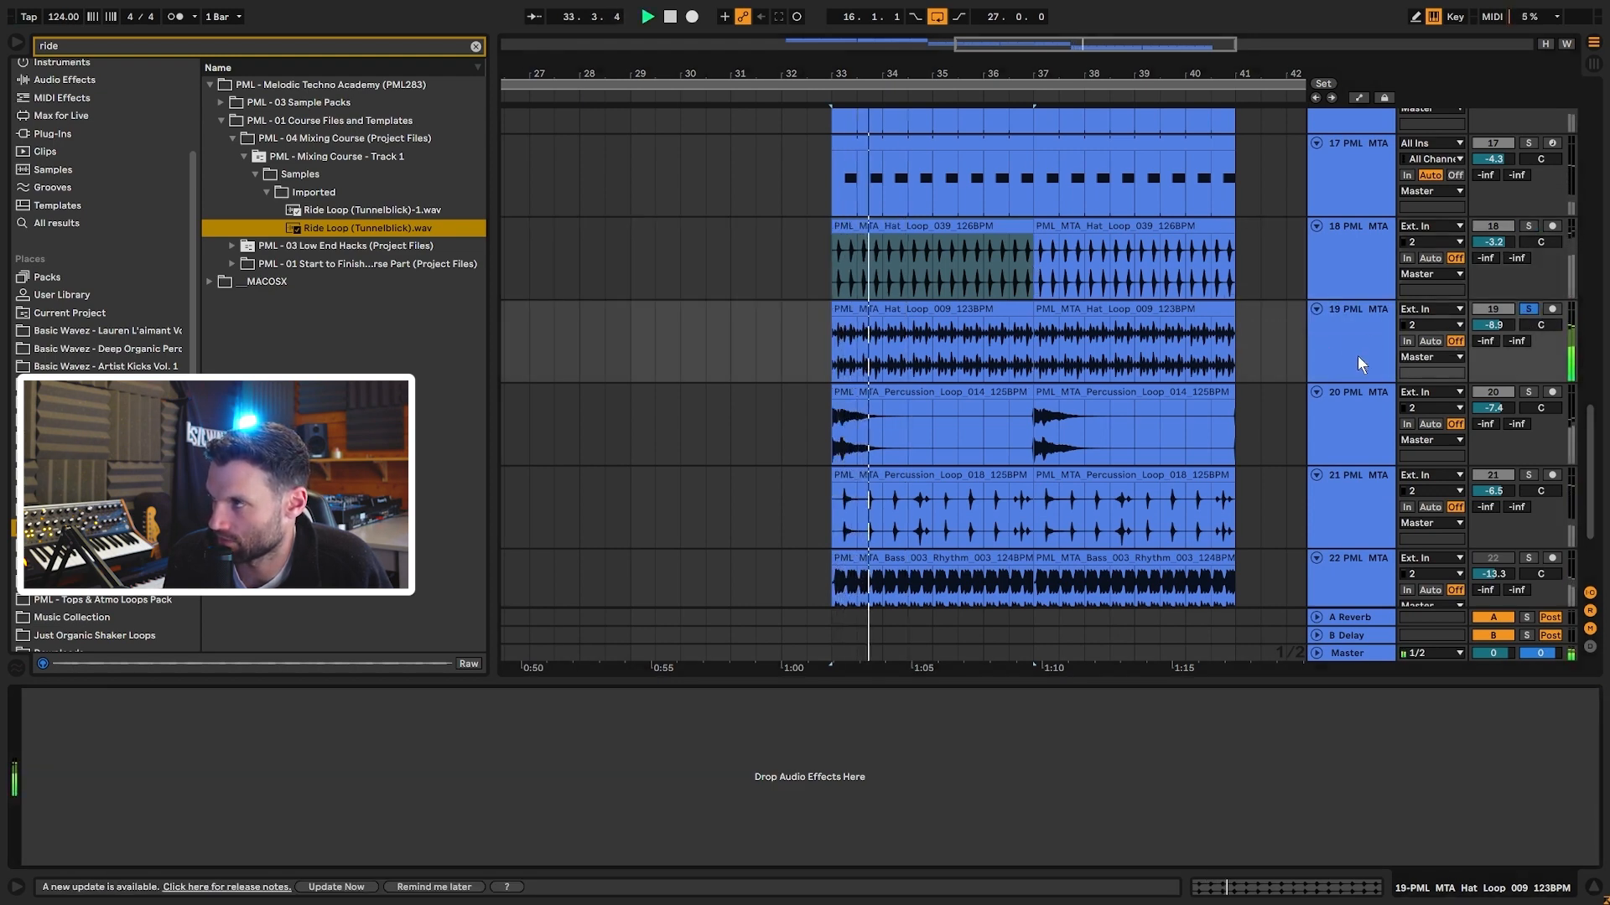
scroll(1554, 338, up, 2)
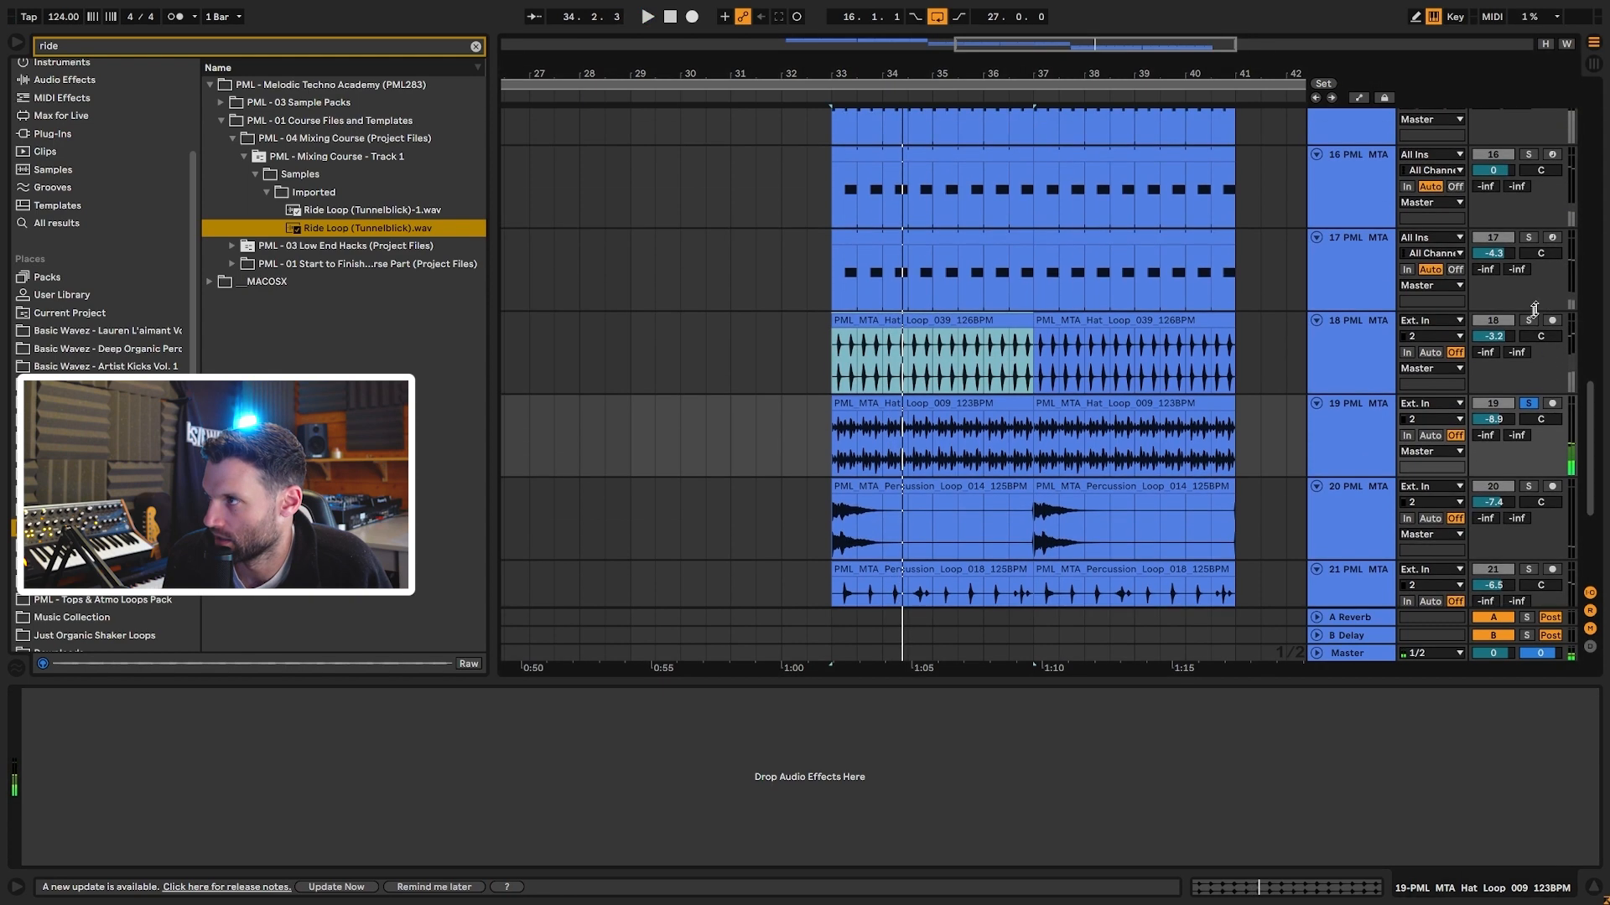
- Solo tracks 15 to 18 and play them without and with hat loop track 19
click(1529, 320)
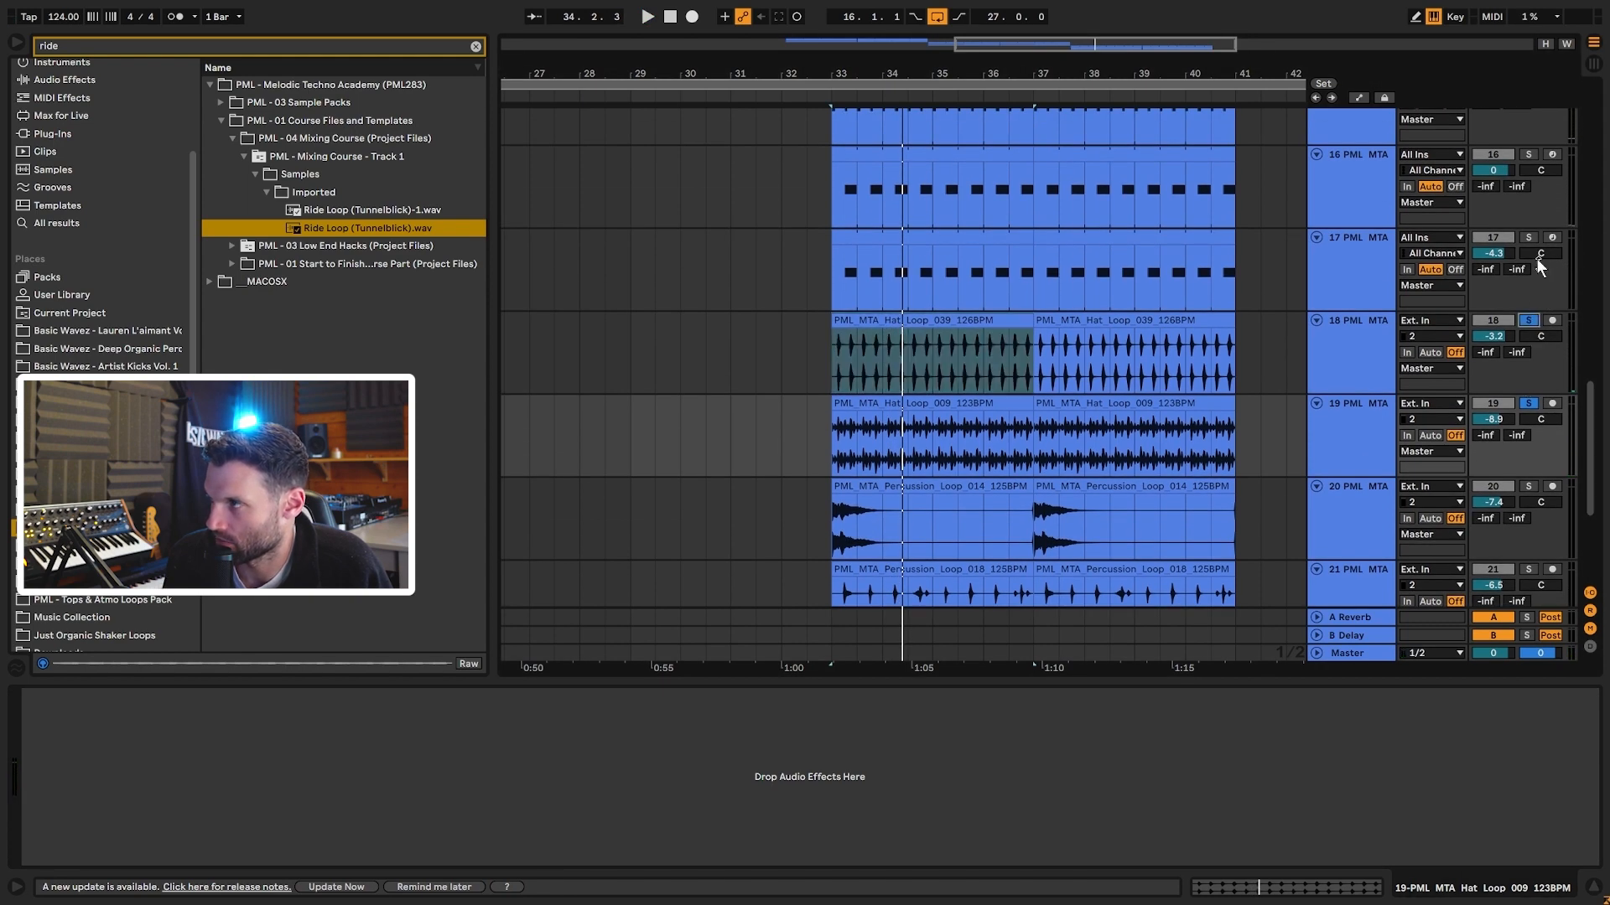
click(1530, 237)
click(1532, 154)
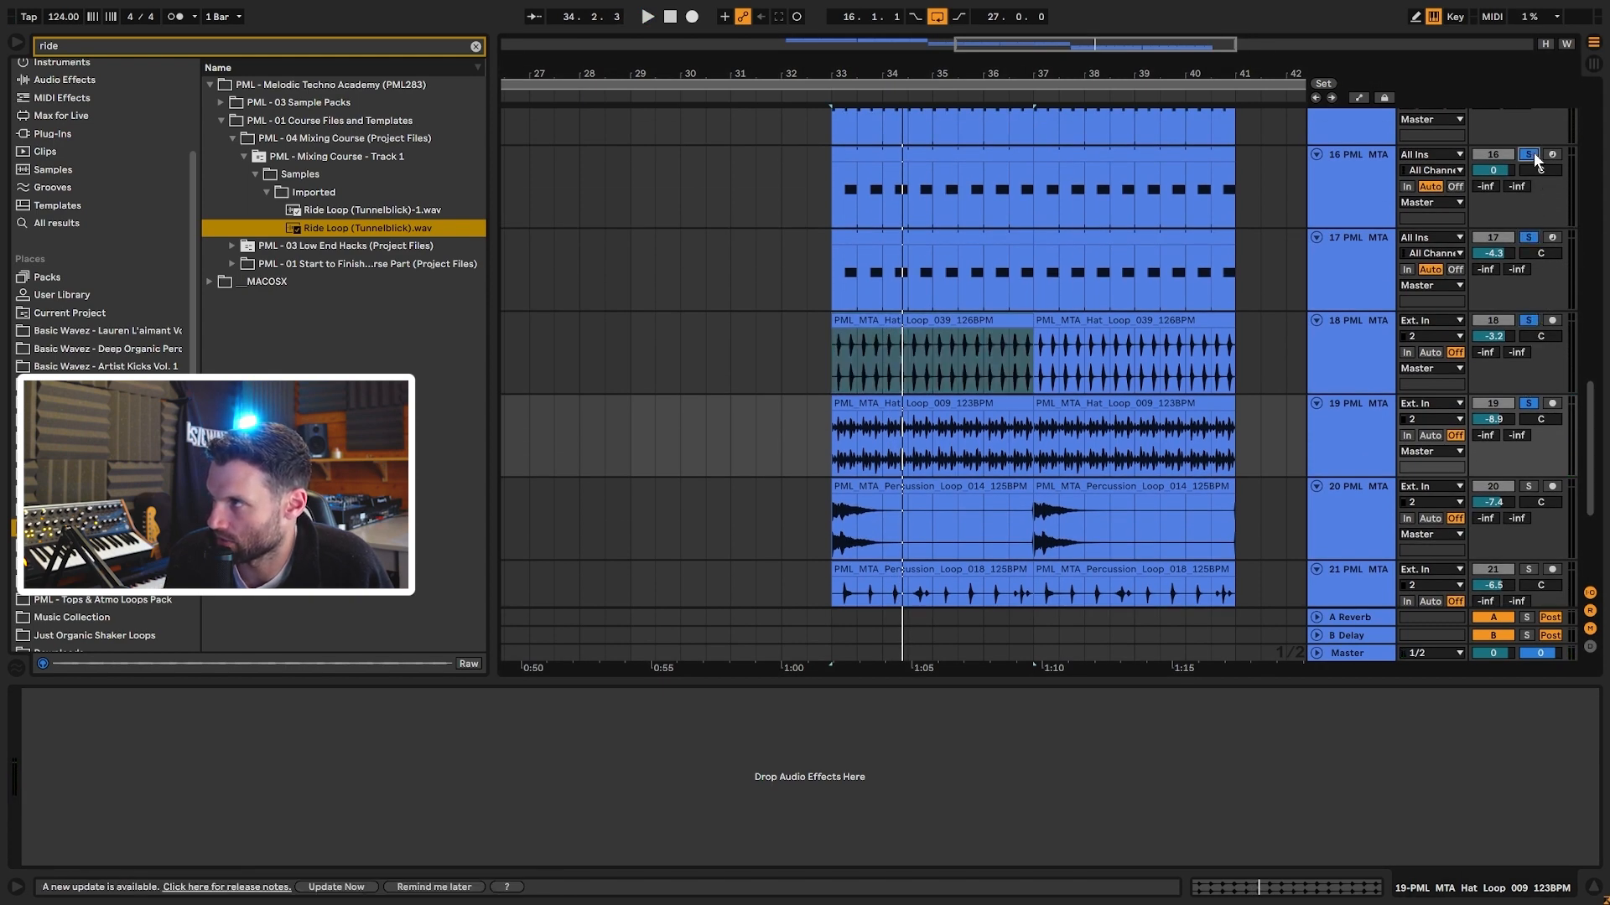
click(1527, 498)
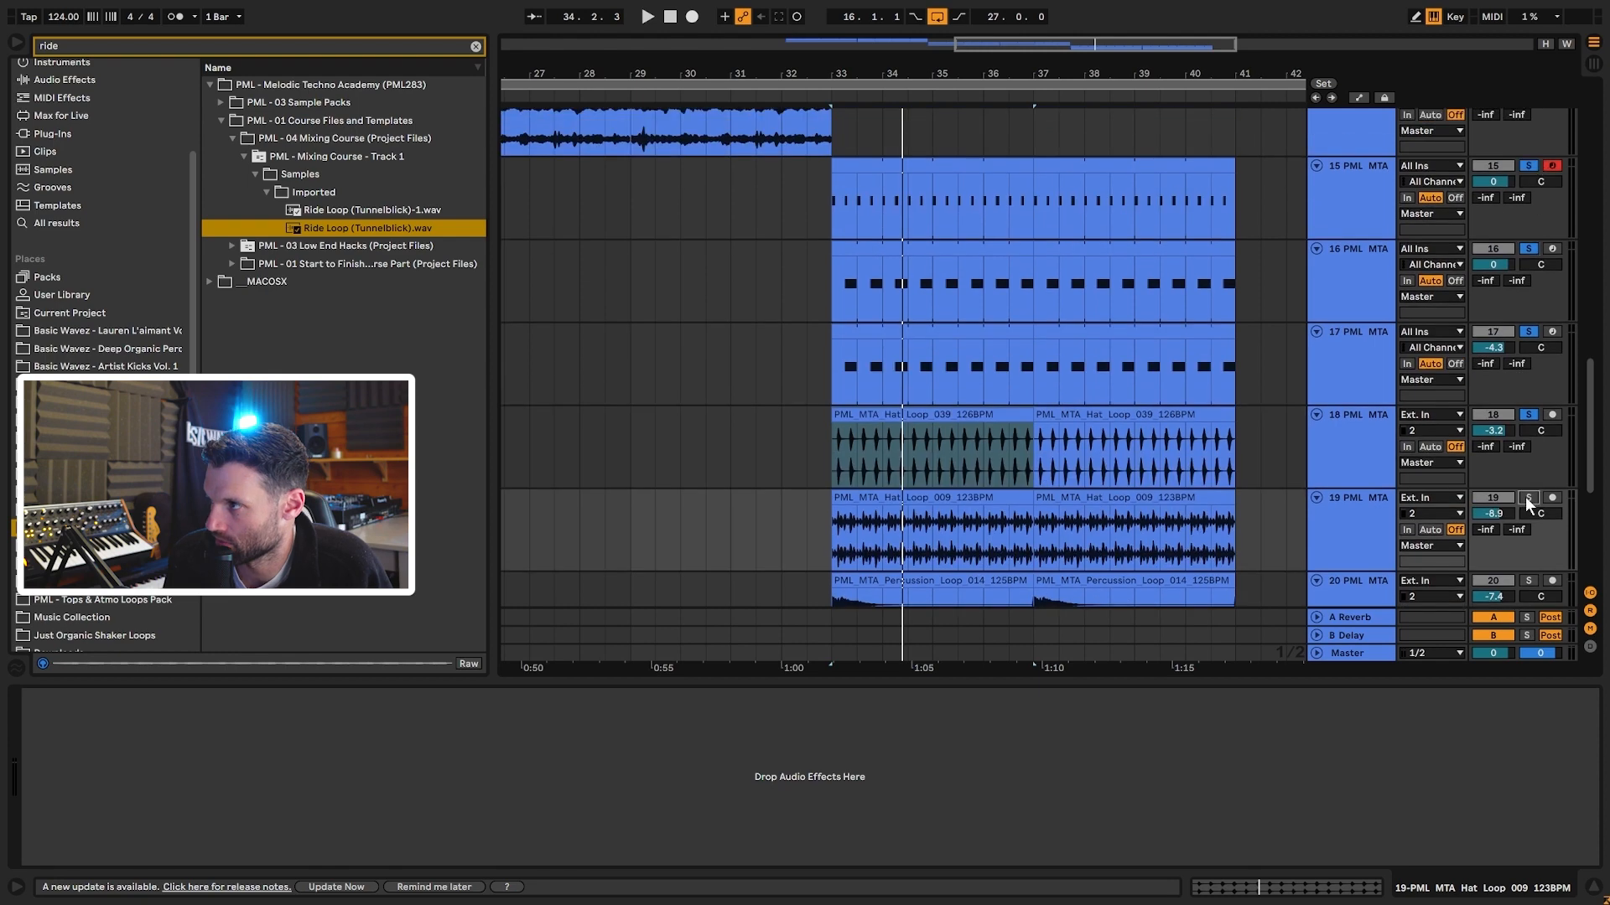
key(space)
click(1528, 498)
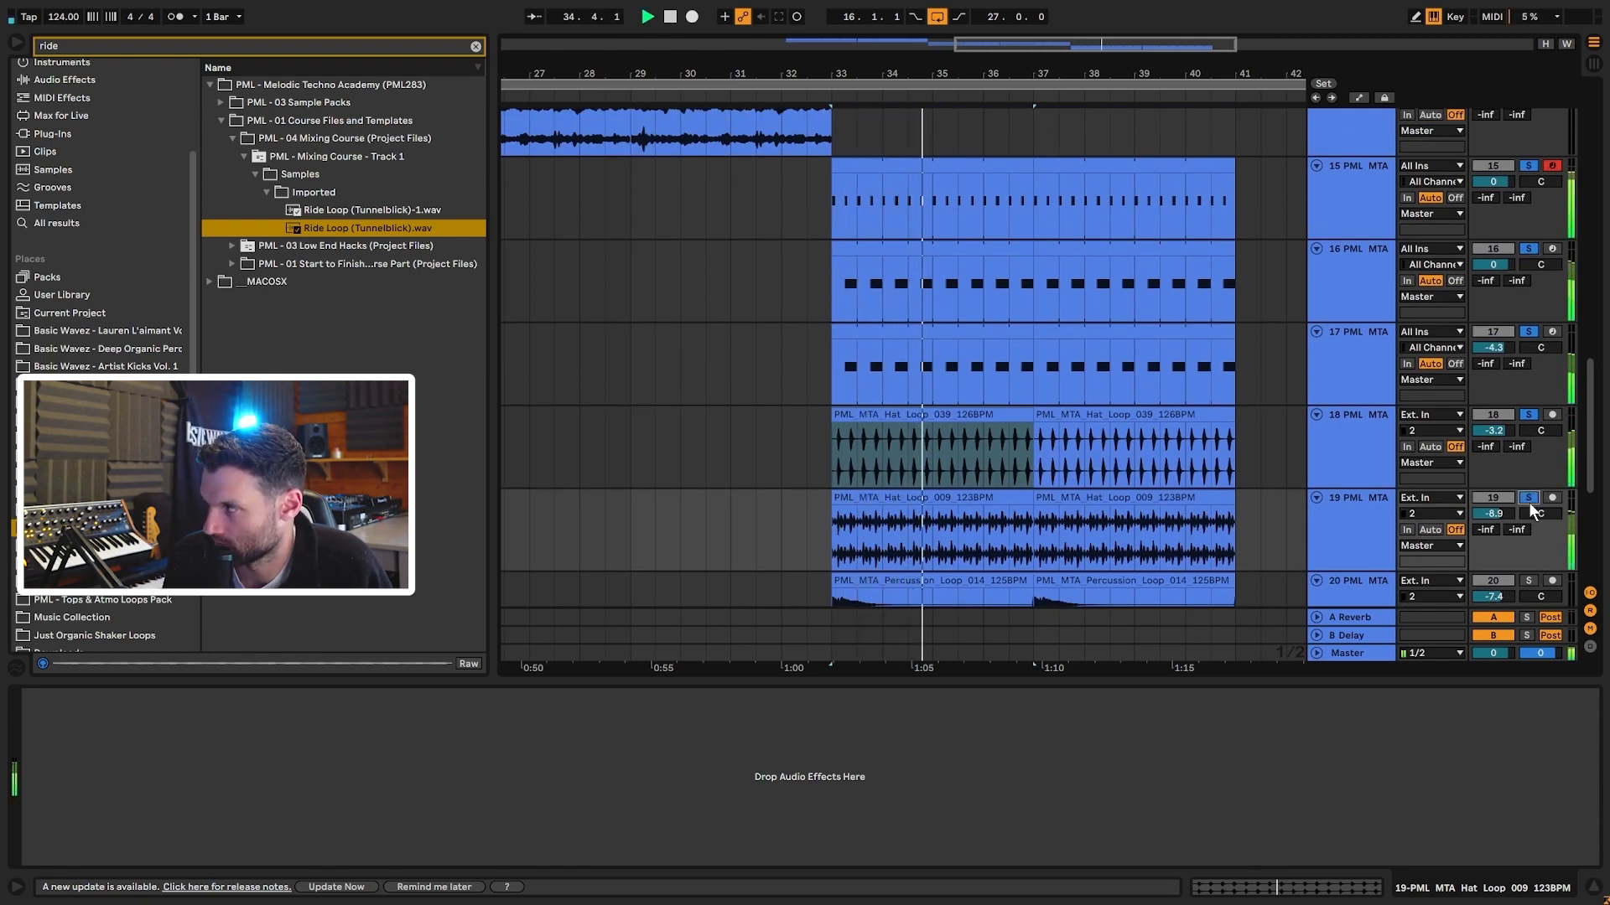
scroll(1507, 479, down, 5)
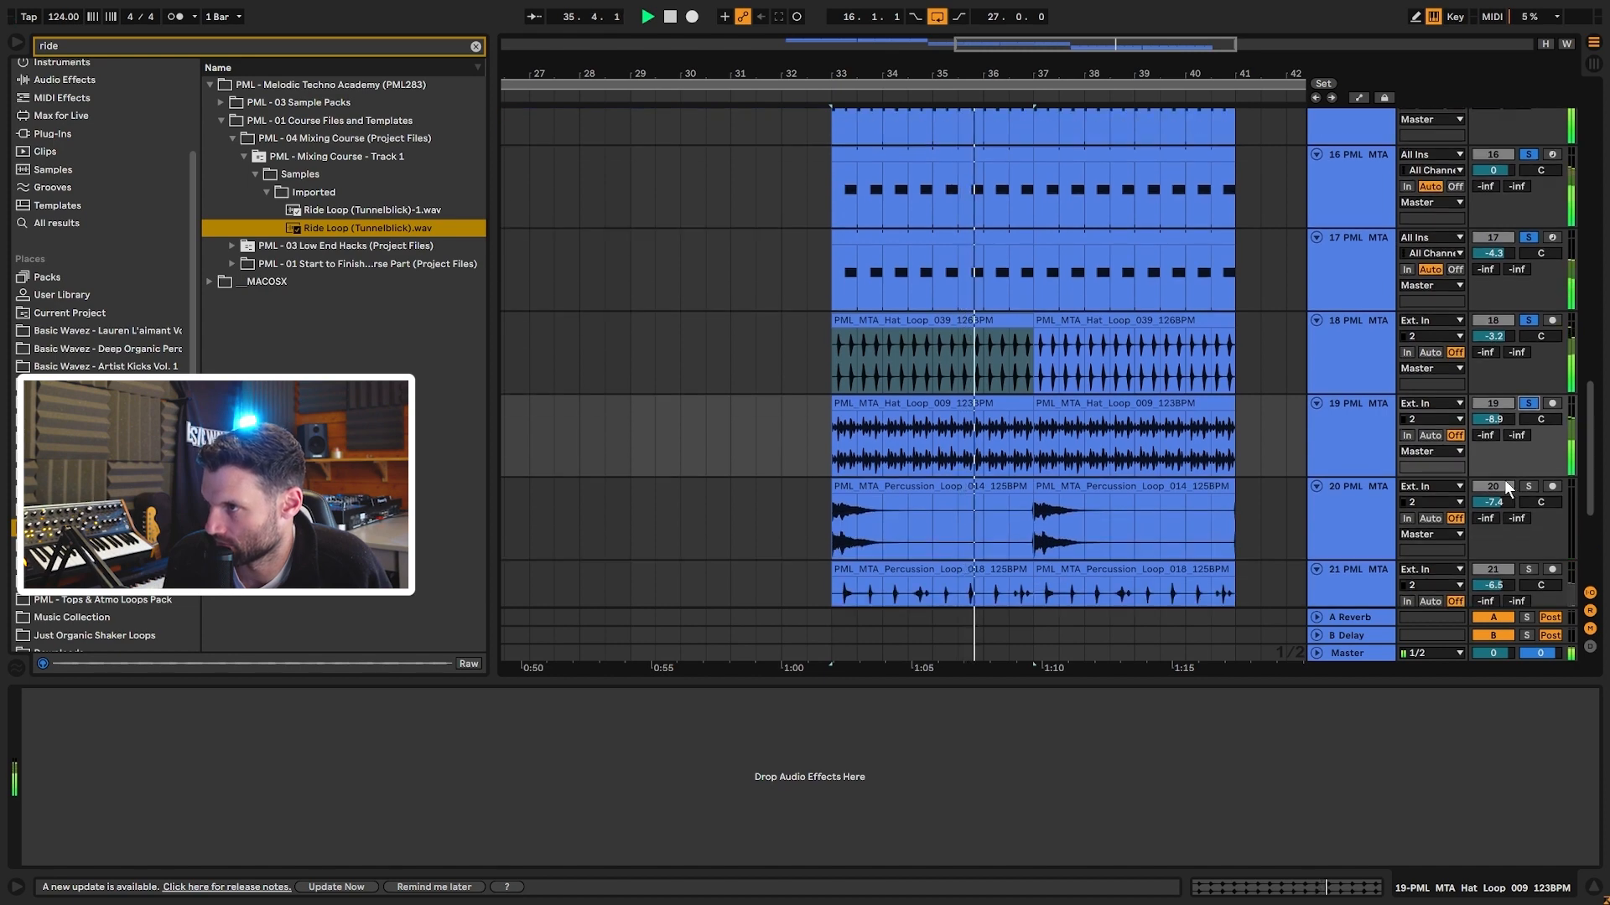
- Play percussion loop track 20 in solo and examine the waveform of its first clip
click(1529, 393)
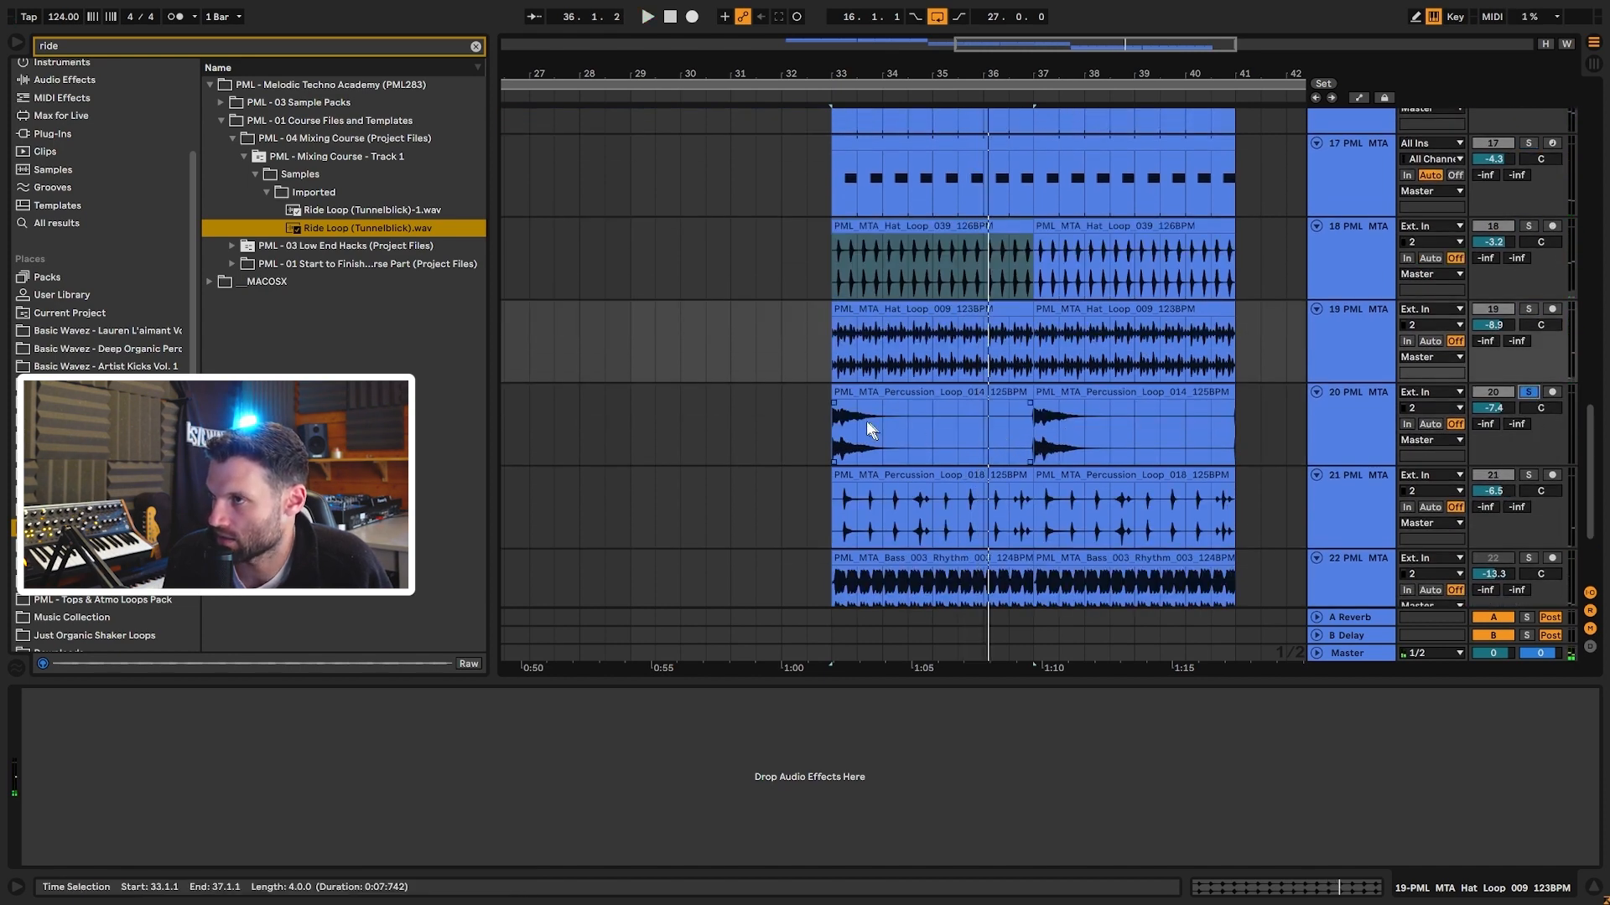
click(868, 392)
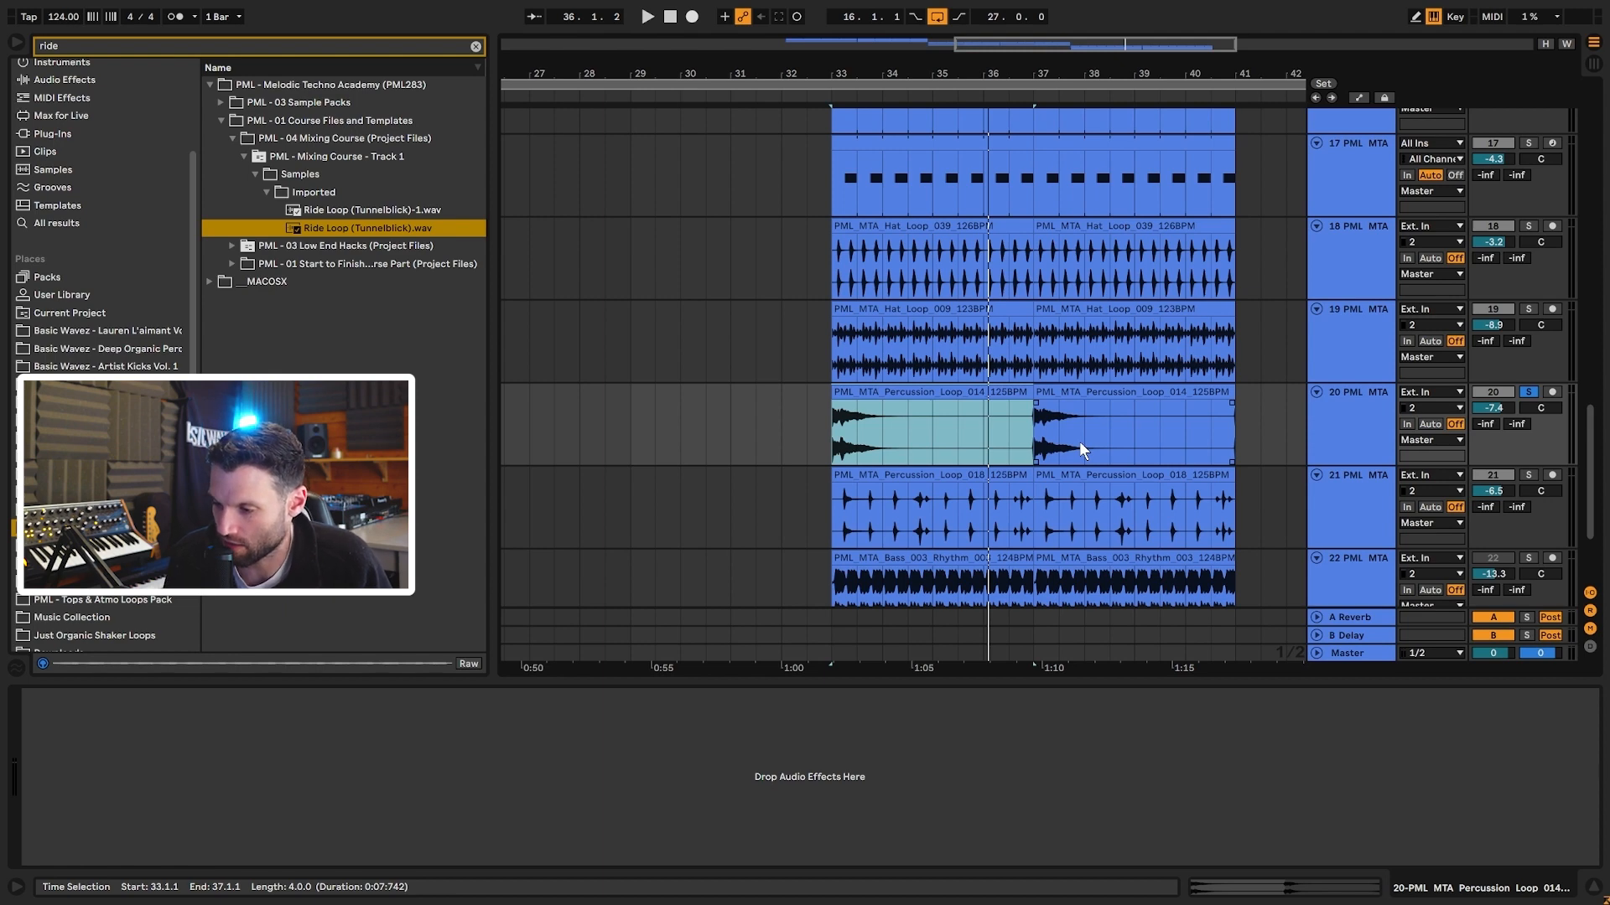
key(space)
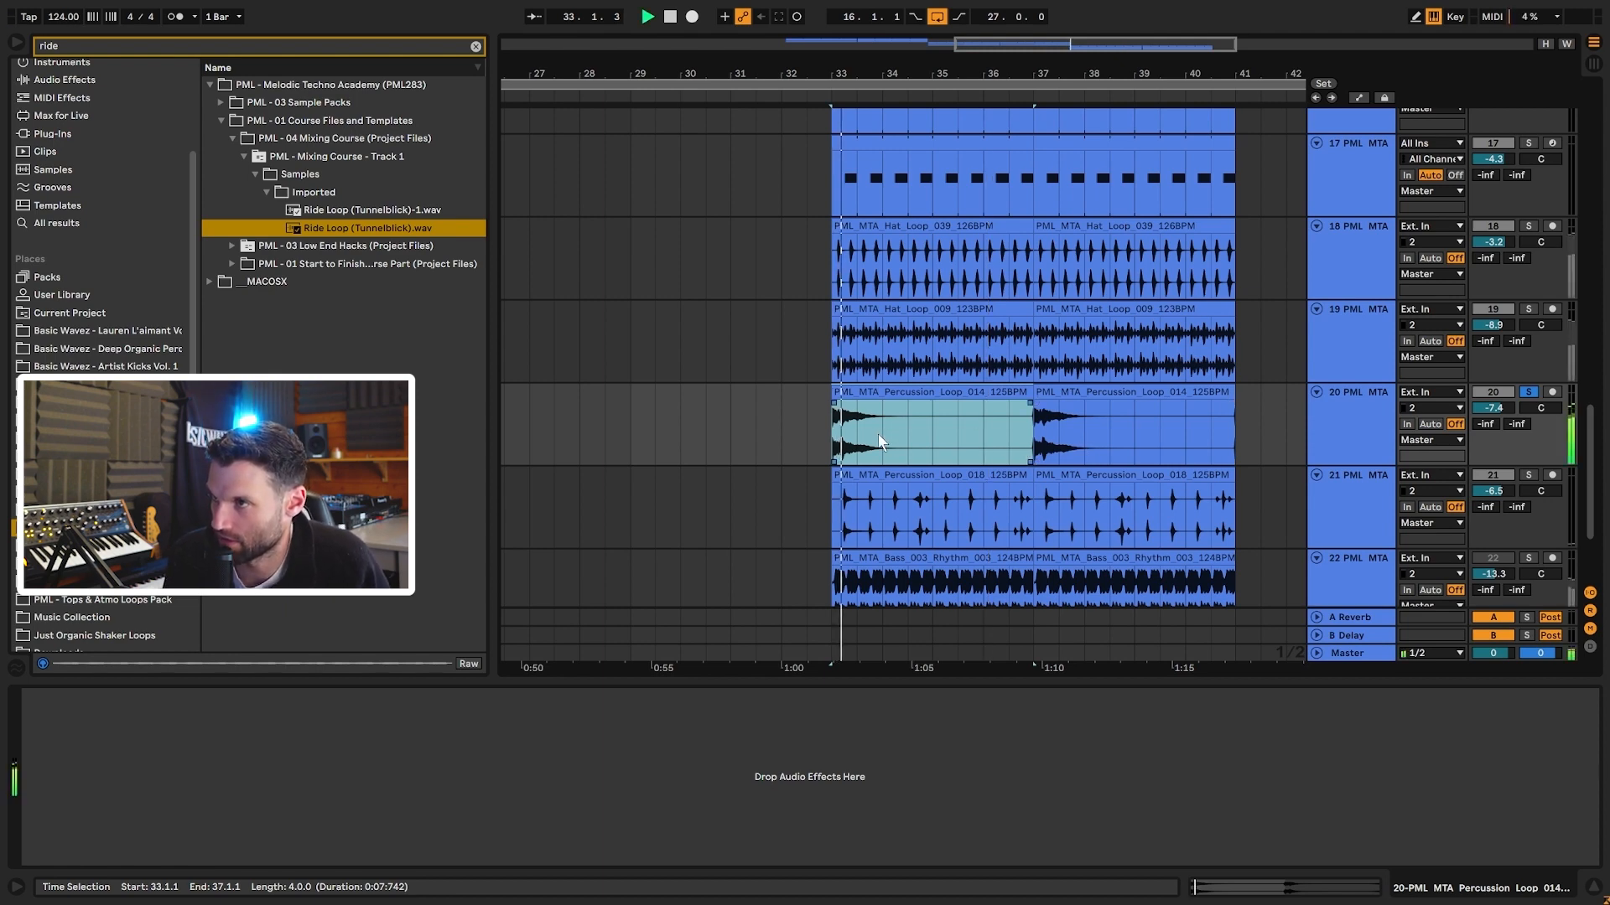
double_click(869, 392)
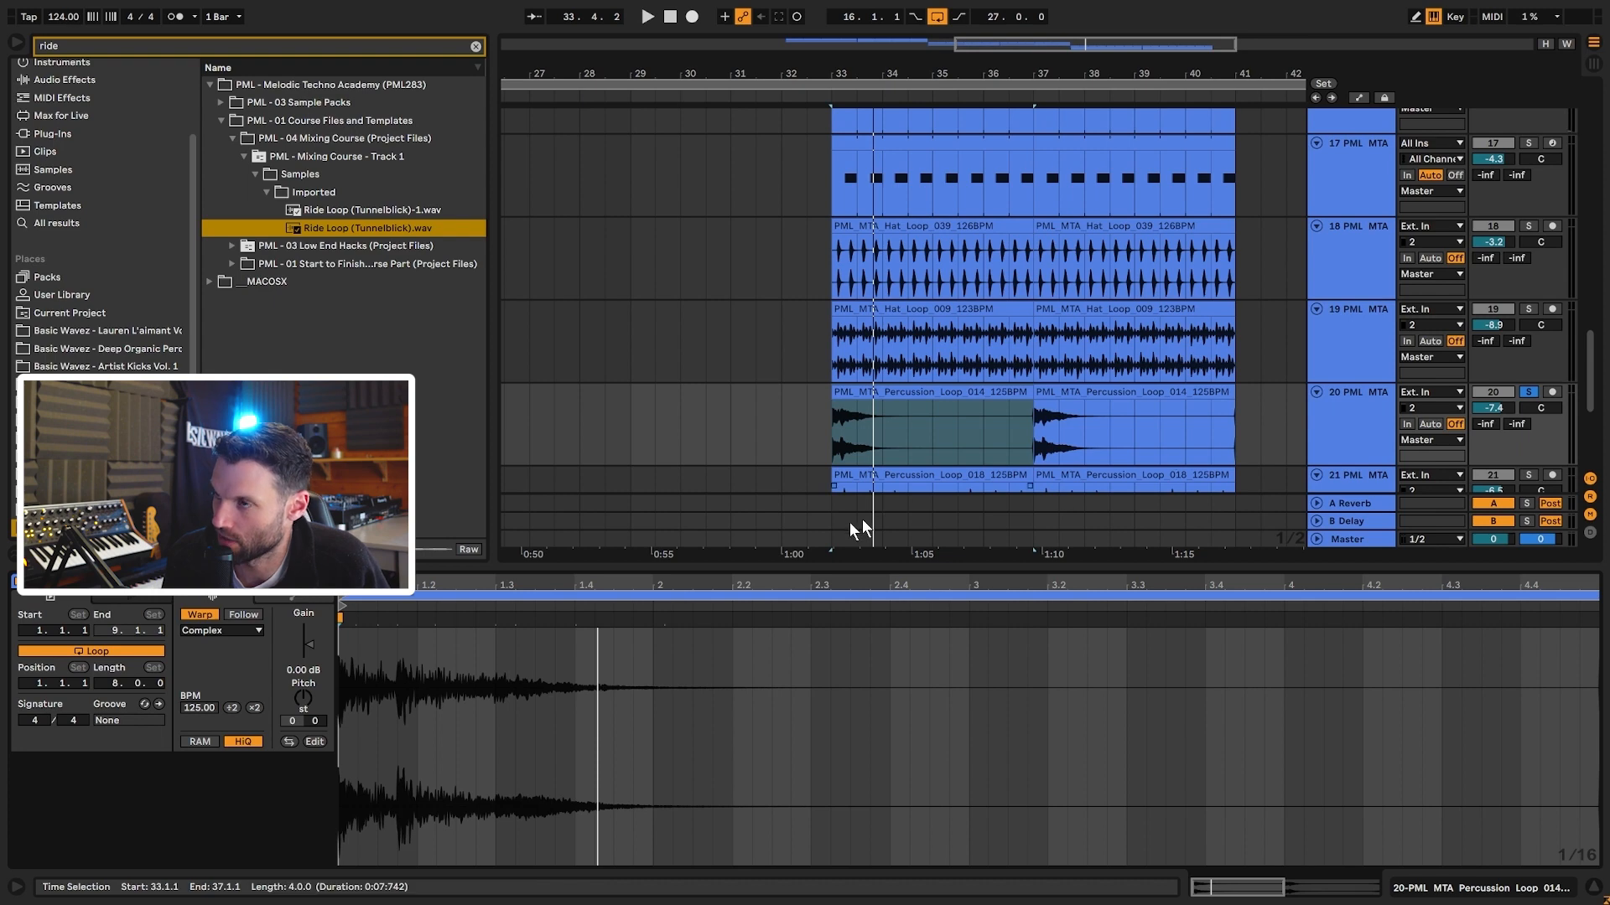
key(space)
key(space)
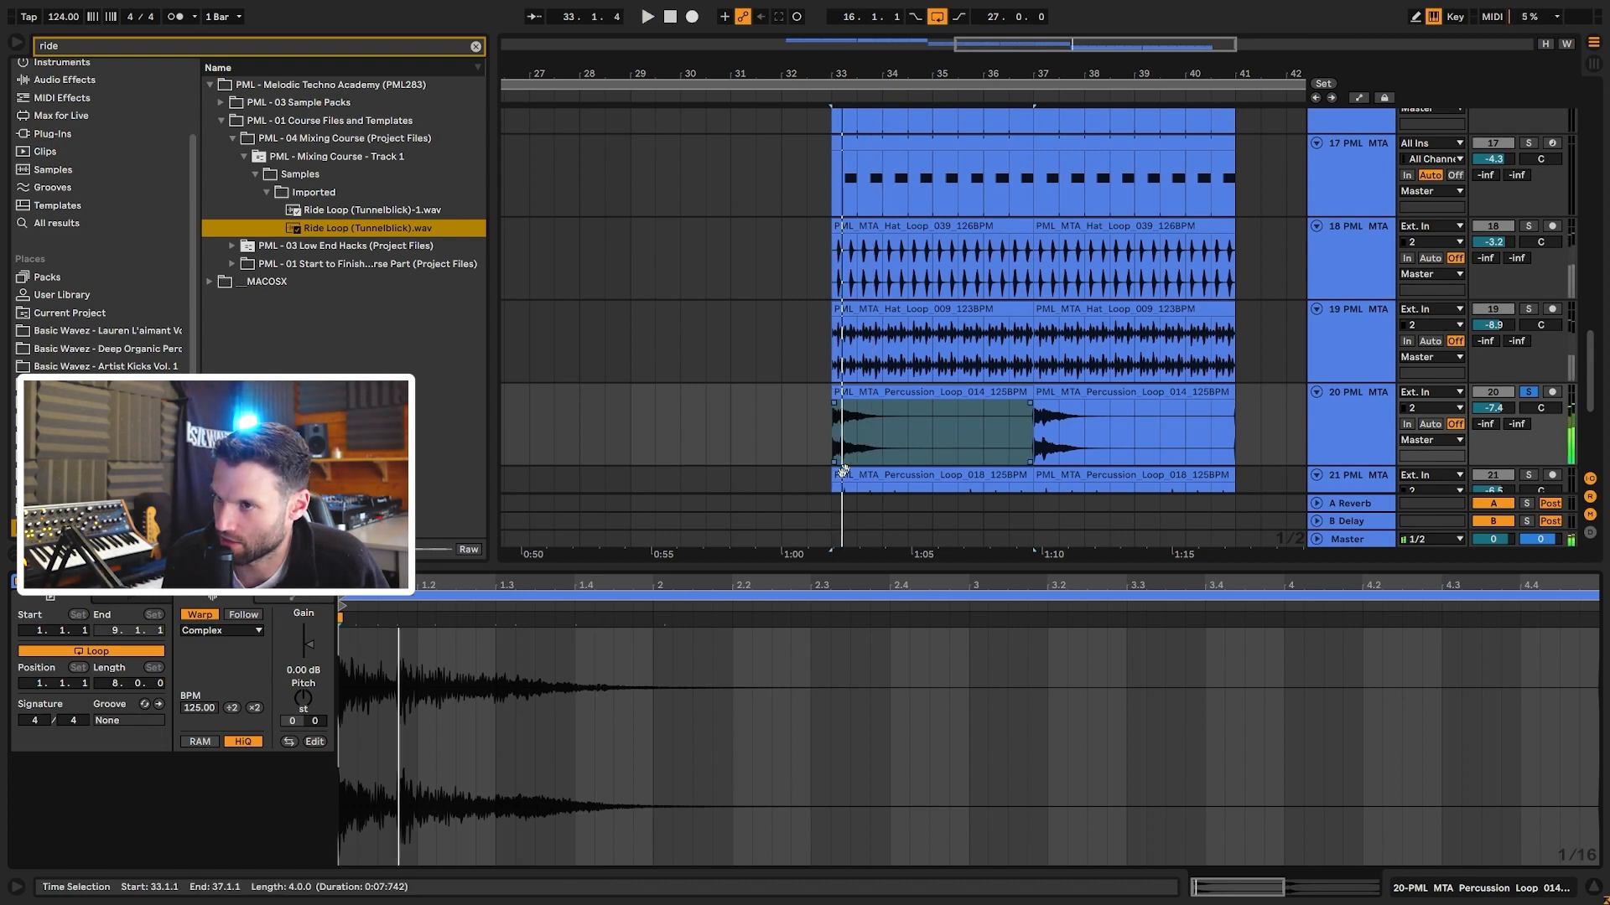
key(space)
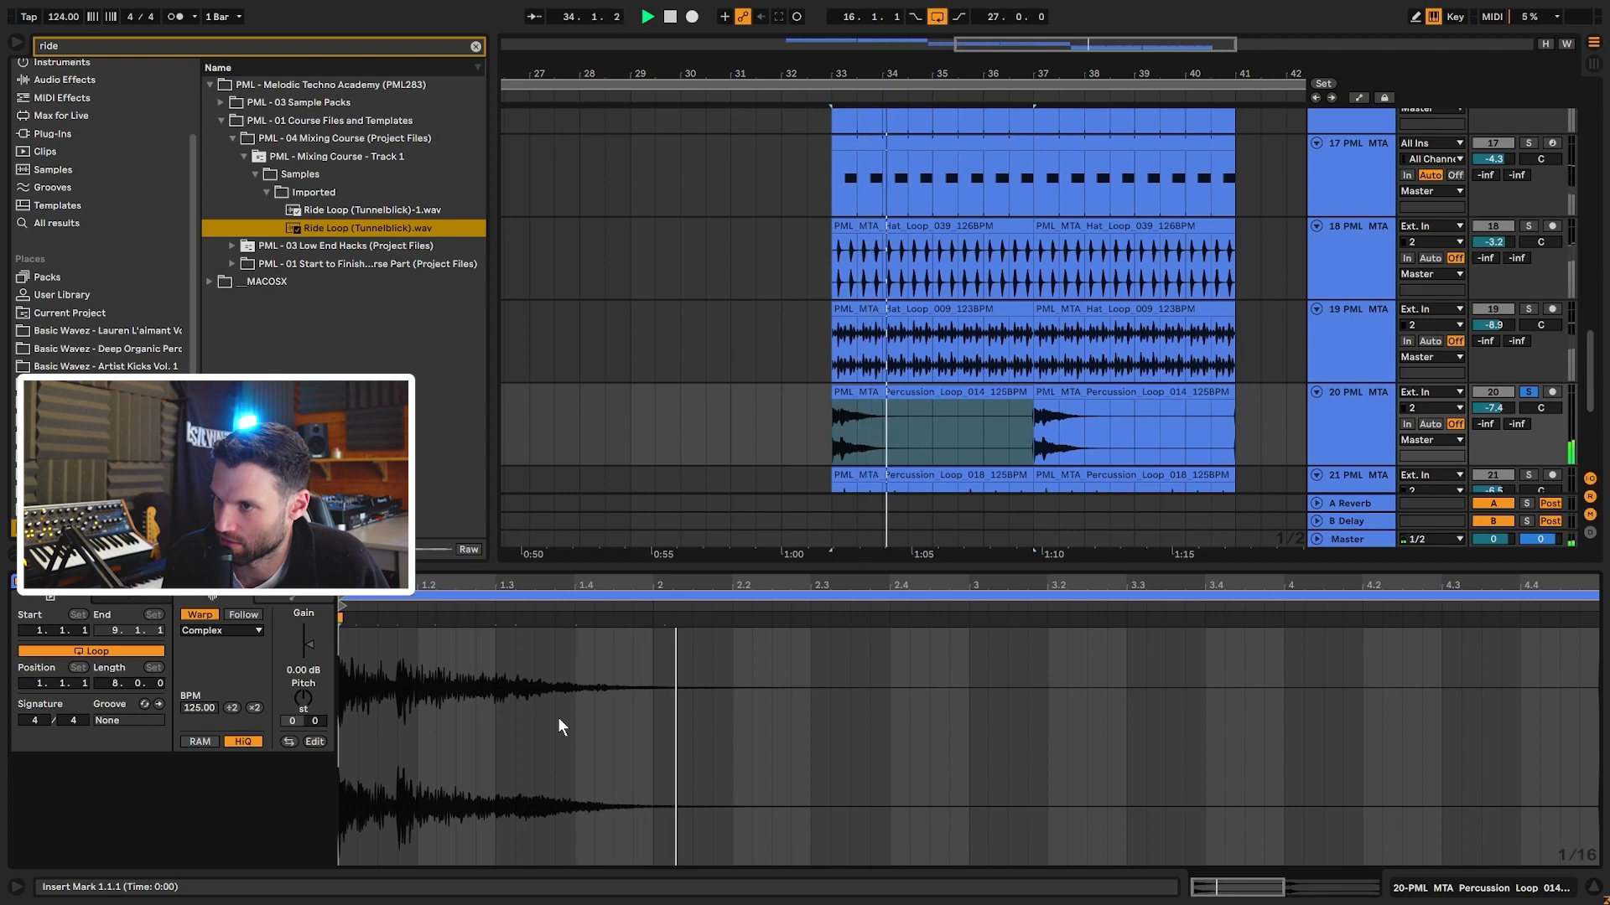
key(space)
- Unsolo track 20 and compare the section with that percussion loop muted and active
click(1527, 391)
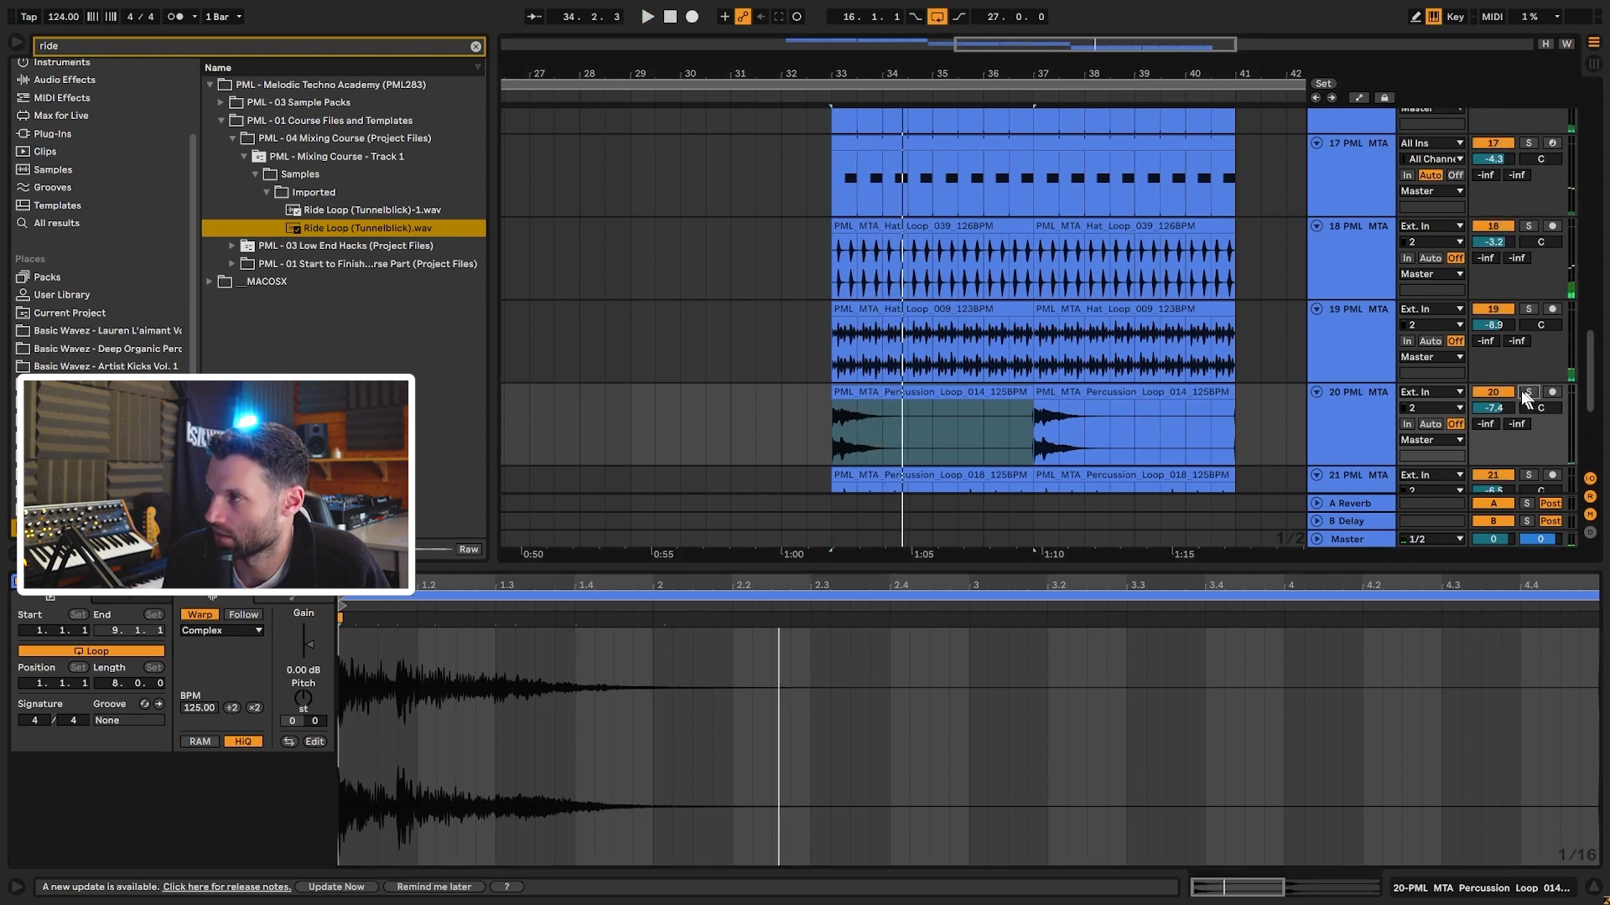
key(space)
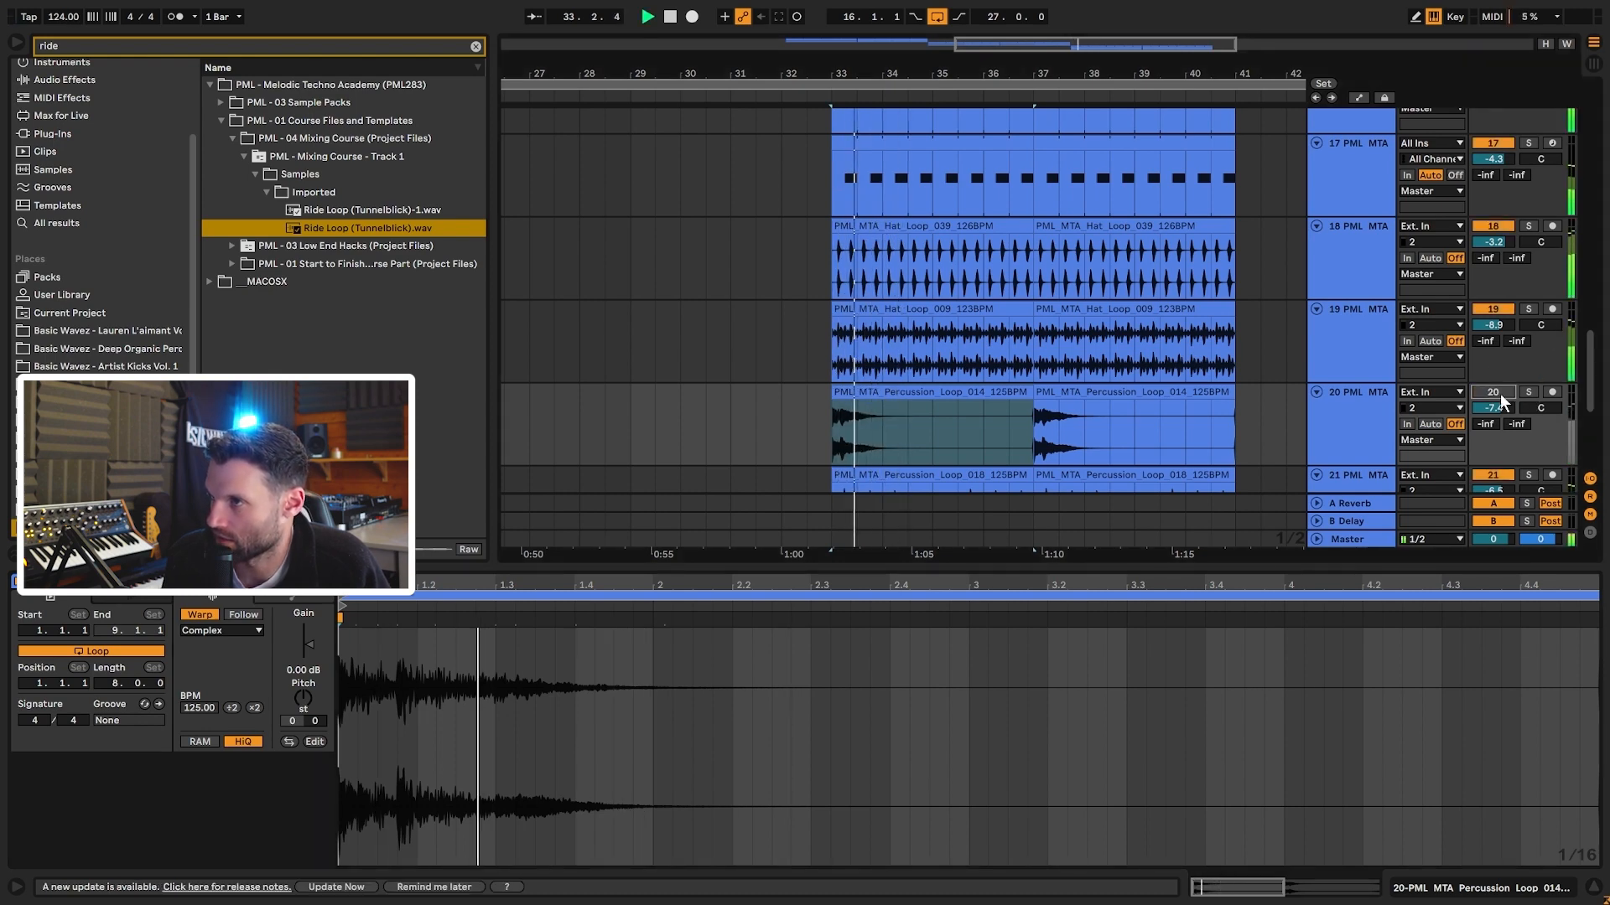
key(space)
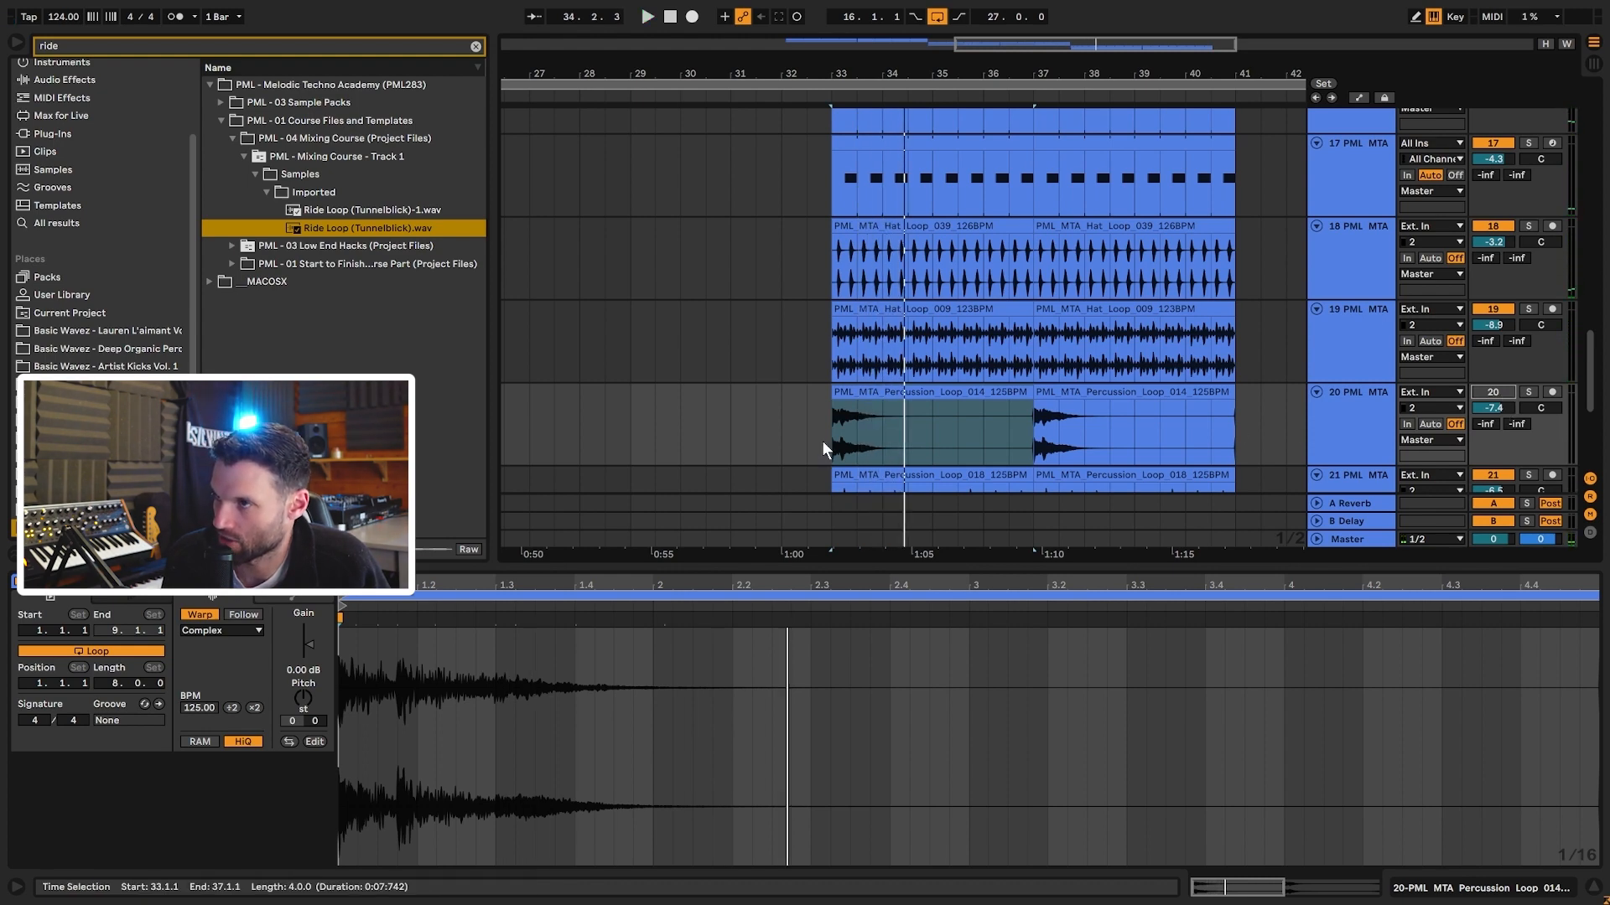
click(1493, 392)
key(space)
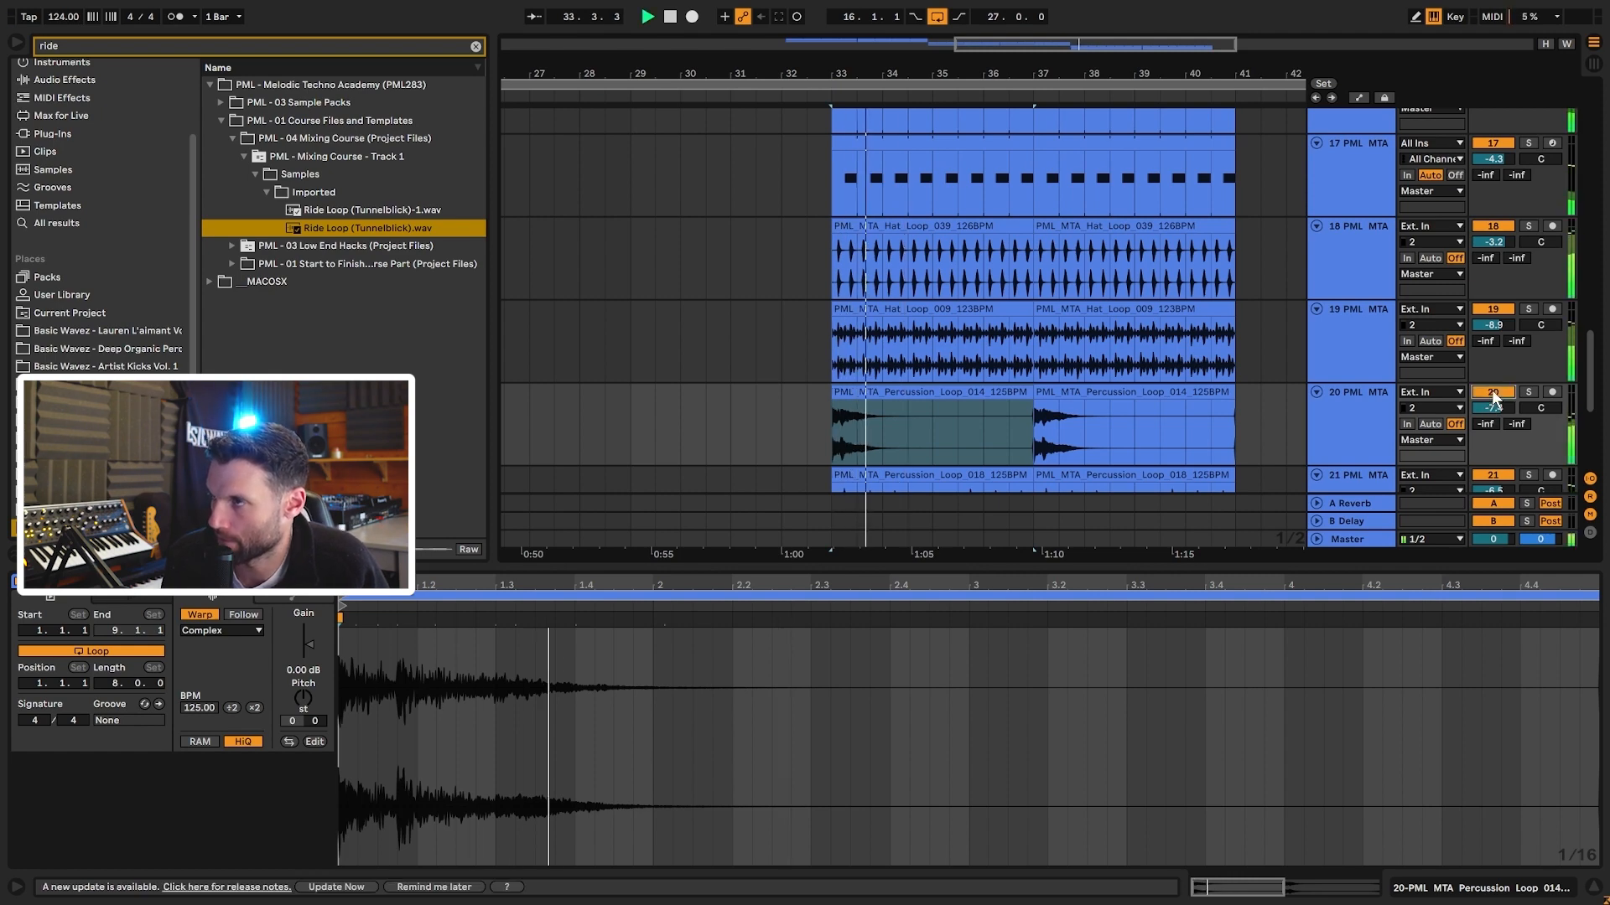
double_click(1028, 439)
key(space)
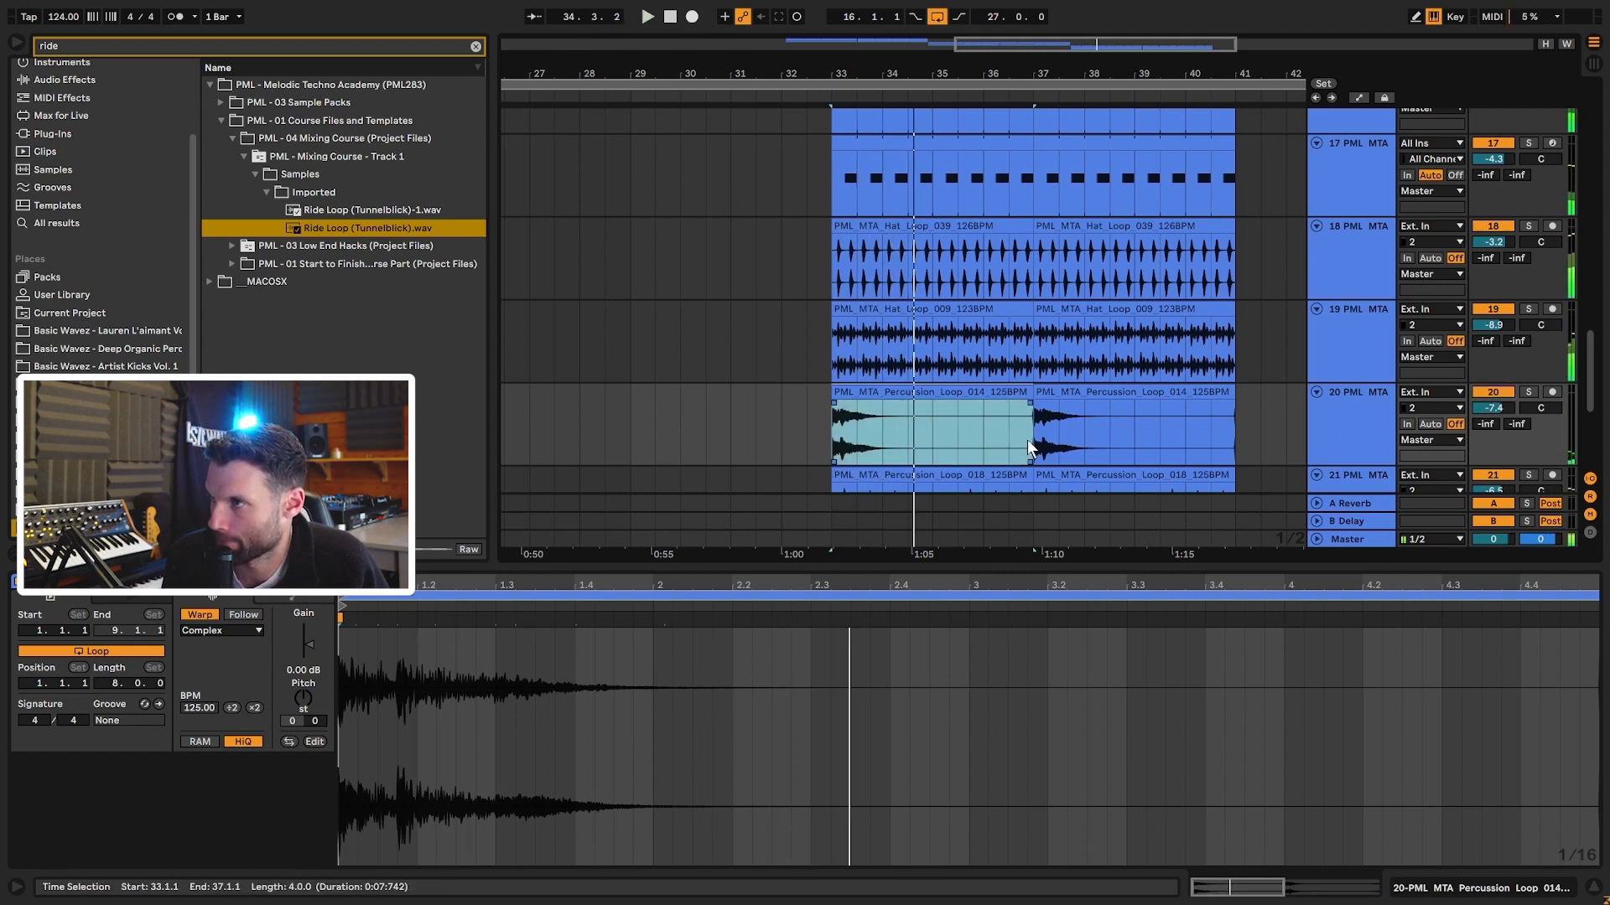
key(space)
- Play percussion loop track 21 in solo and examine its first clip's waveform, including the hits from 36.3.1
scroll(1128, 410, down, 3)
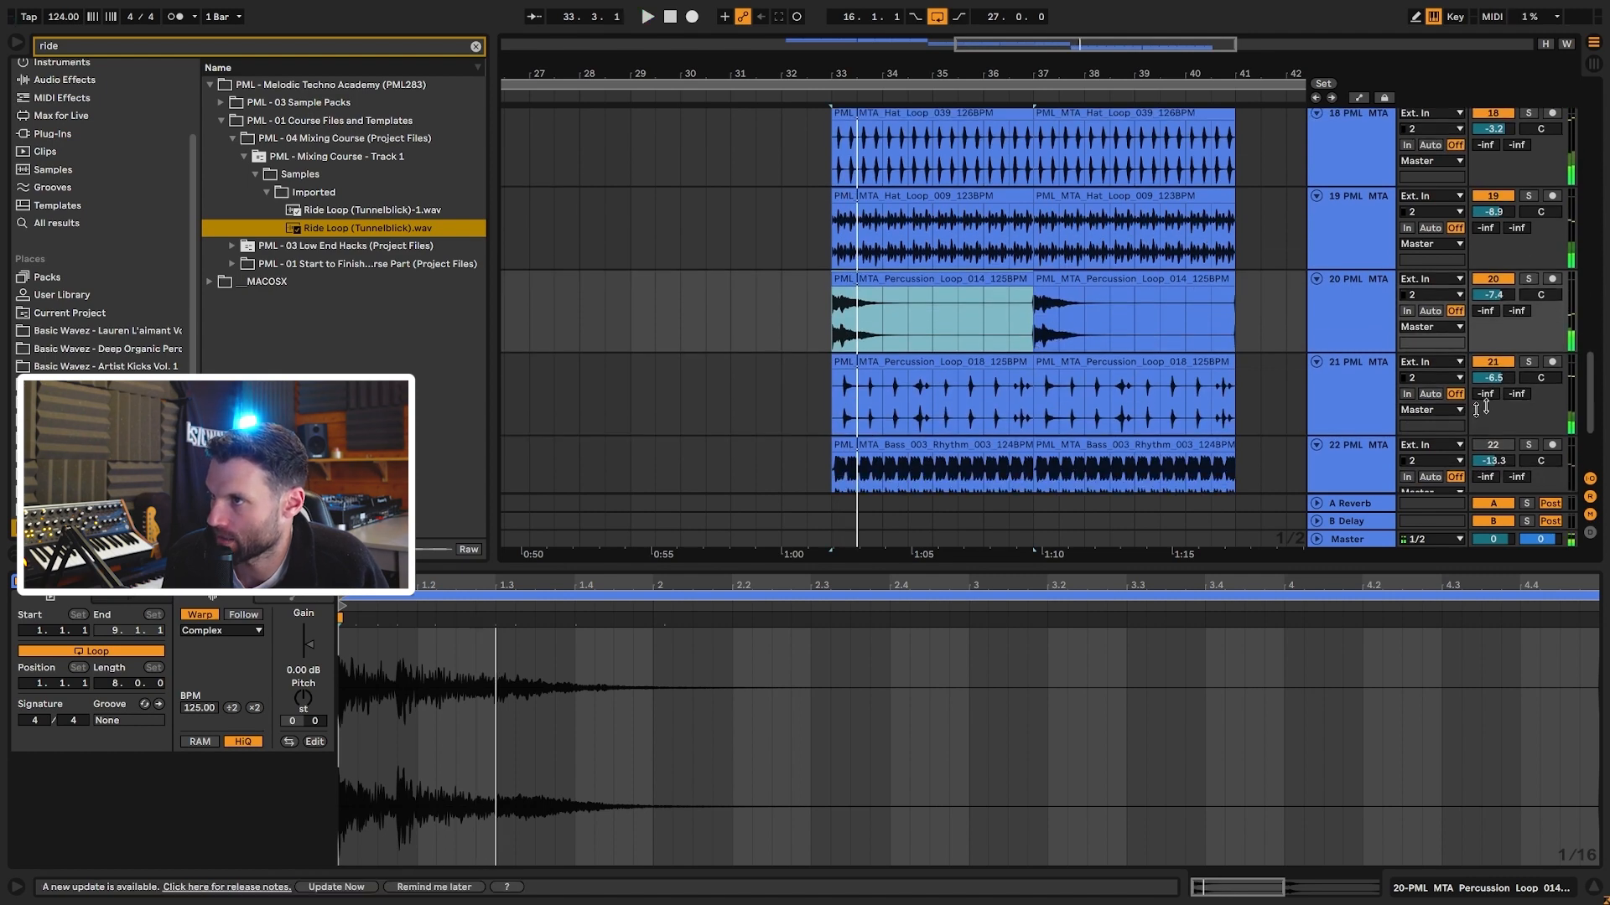
click(1528, 361)
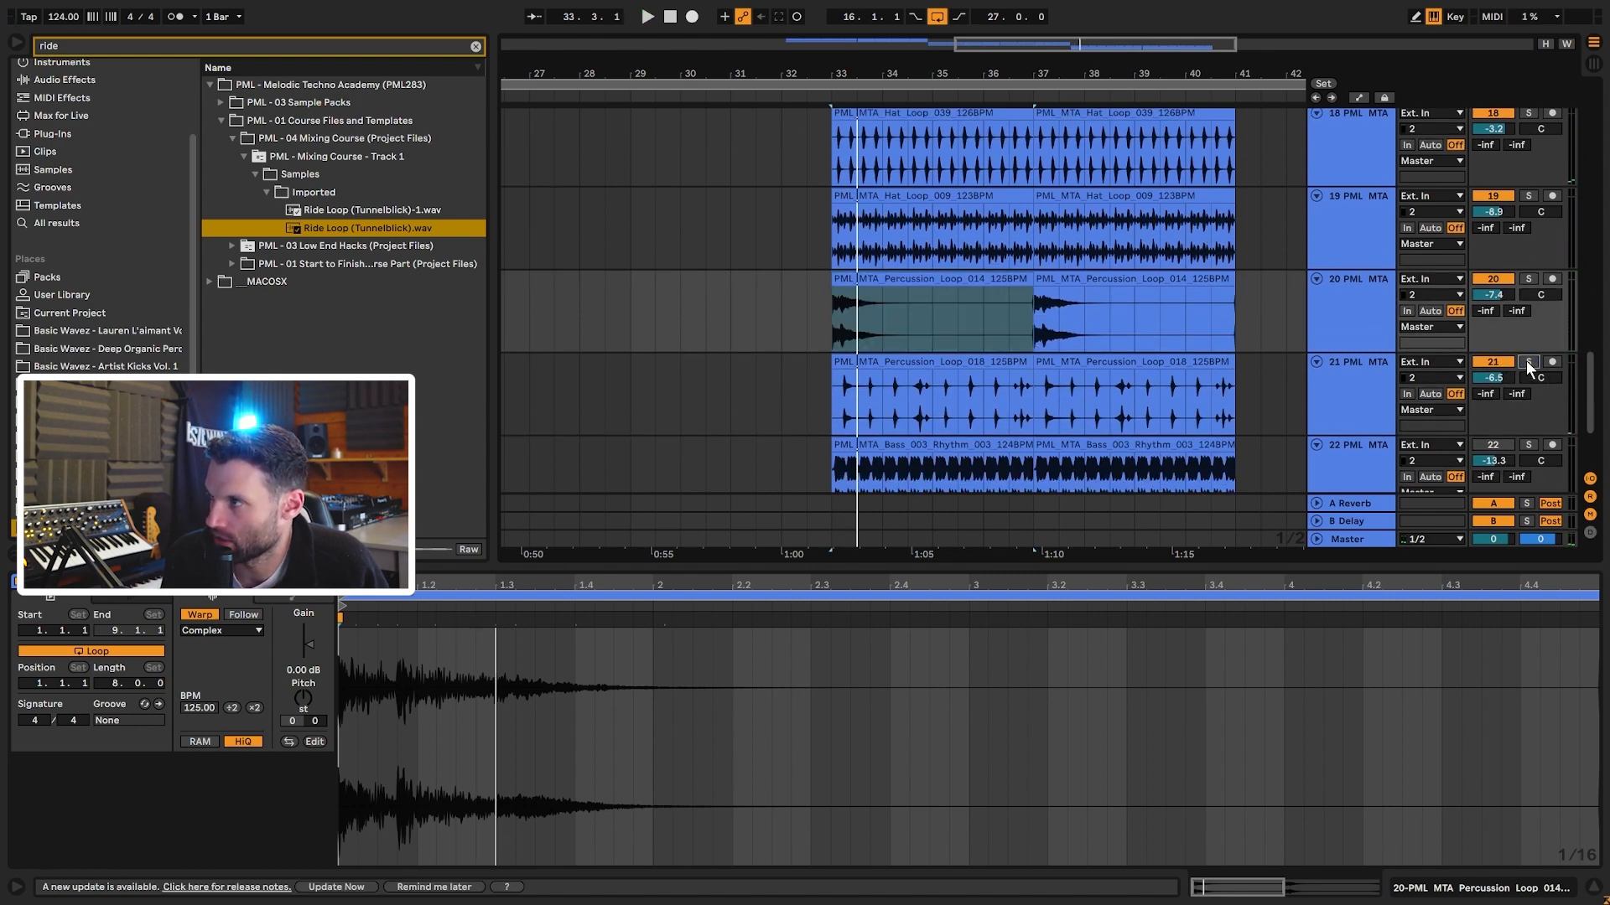
key(space)
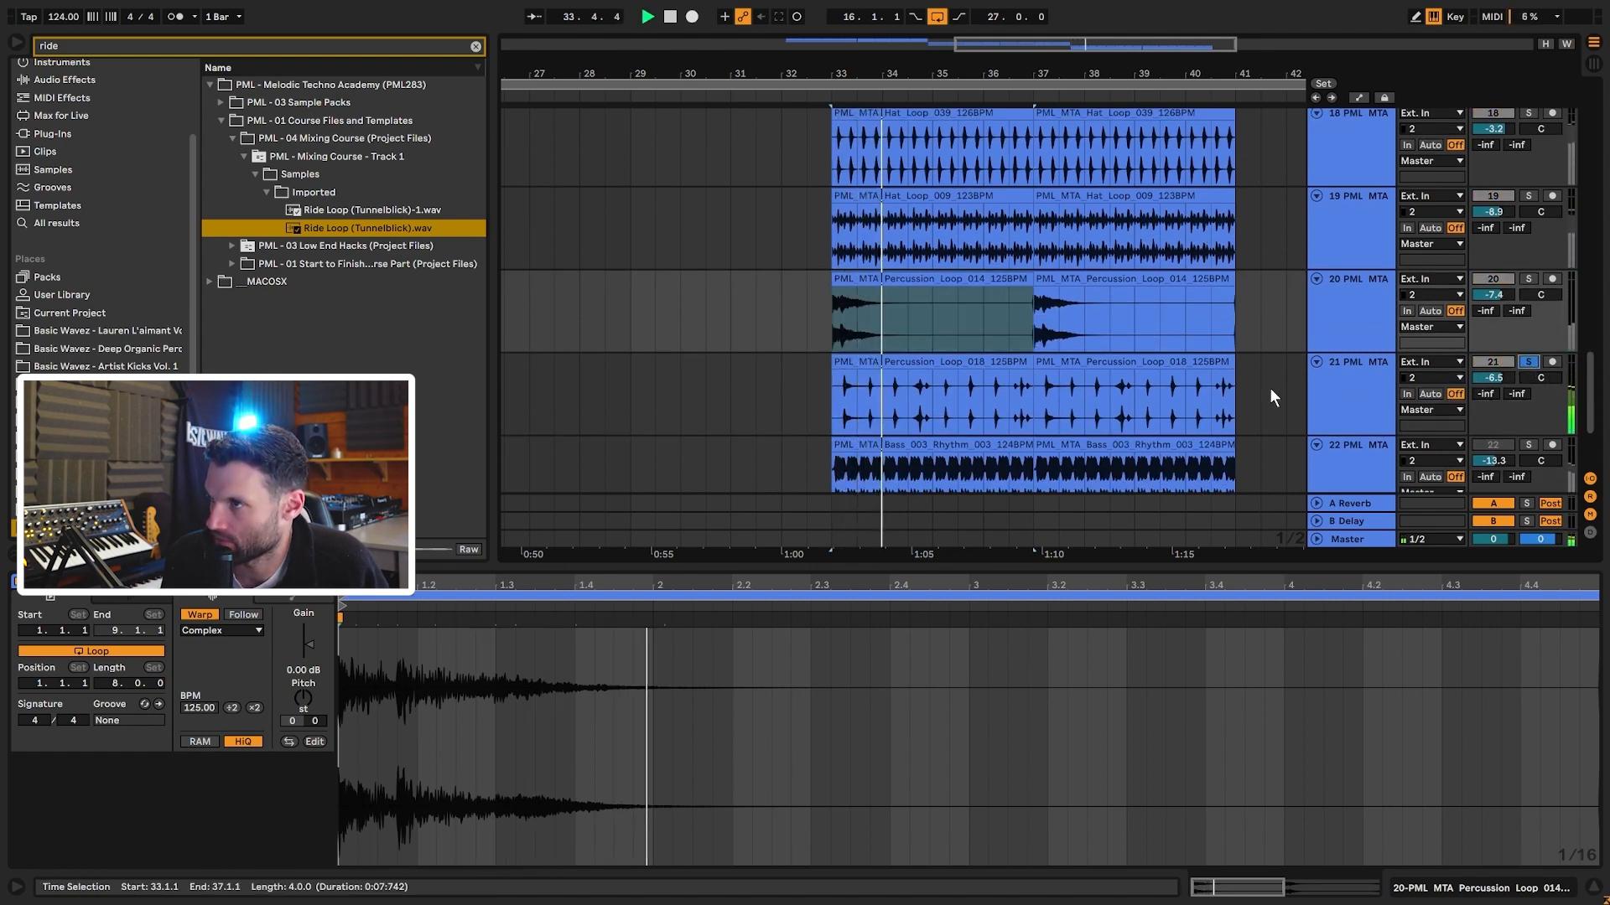
key(space)
click(907, 363)
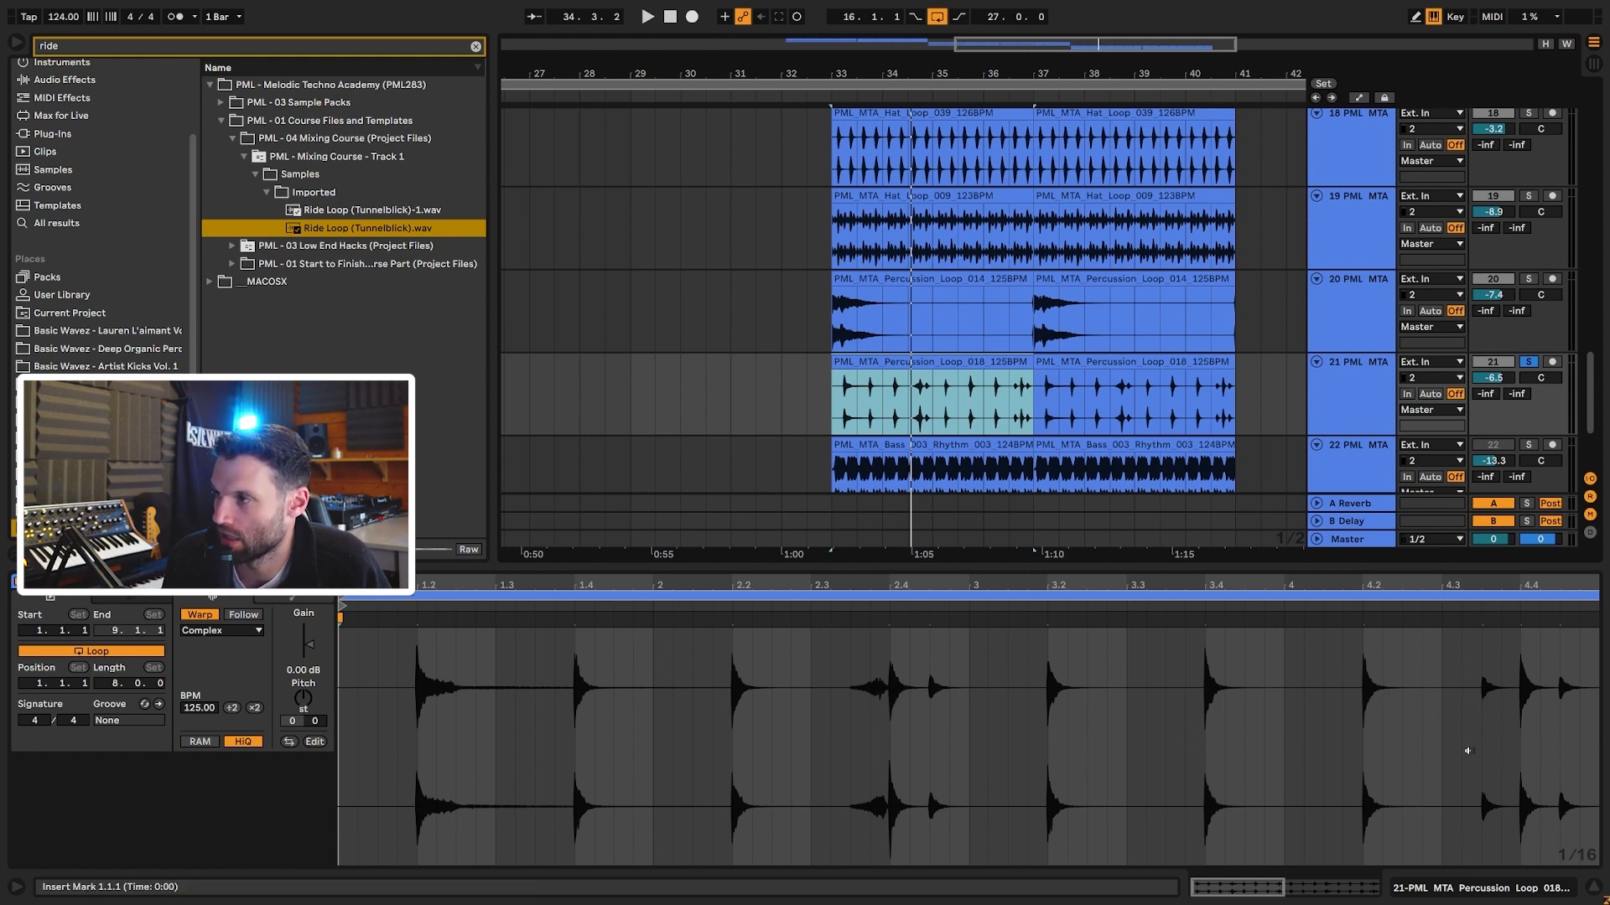
key(space)
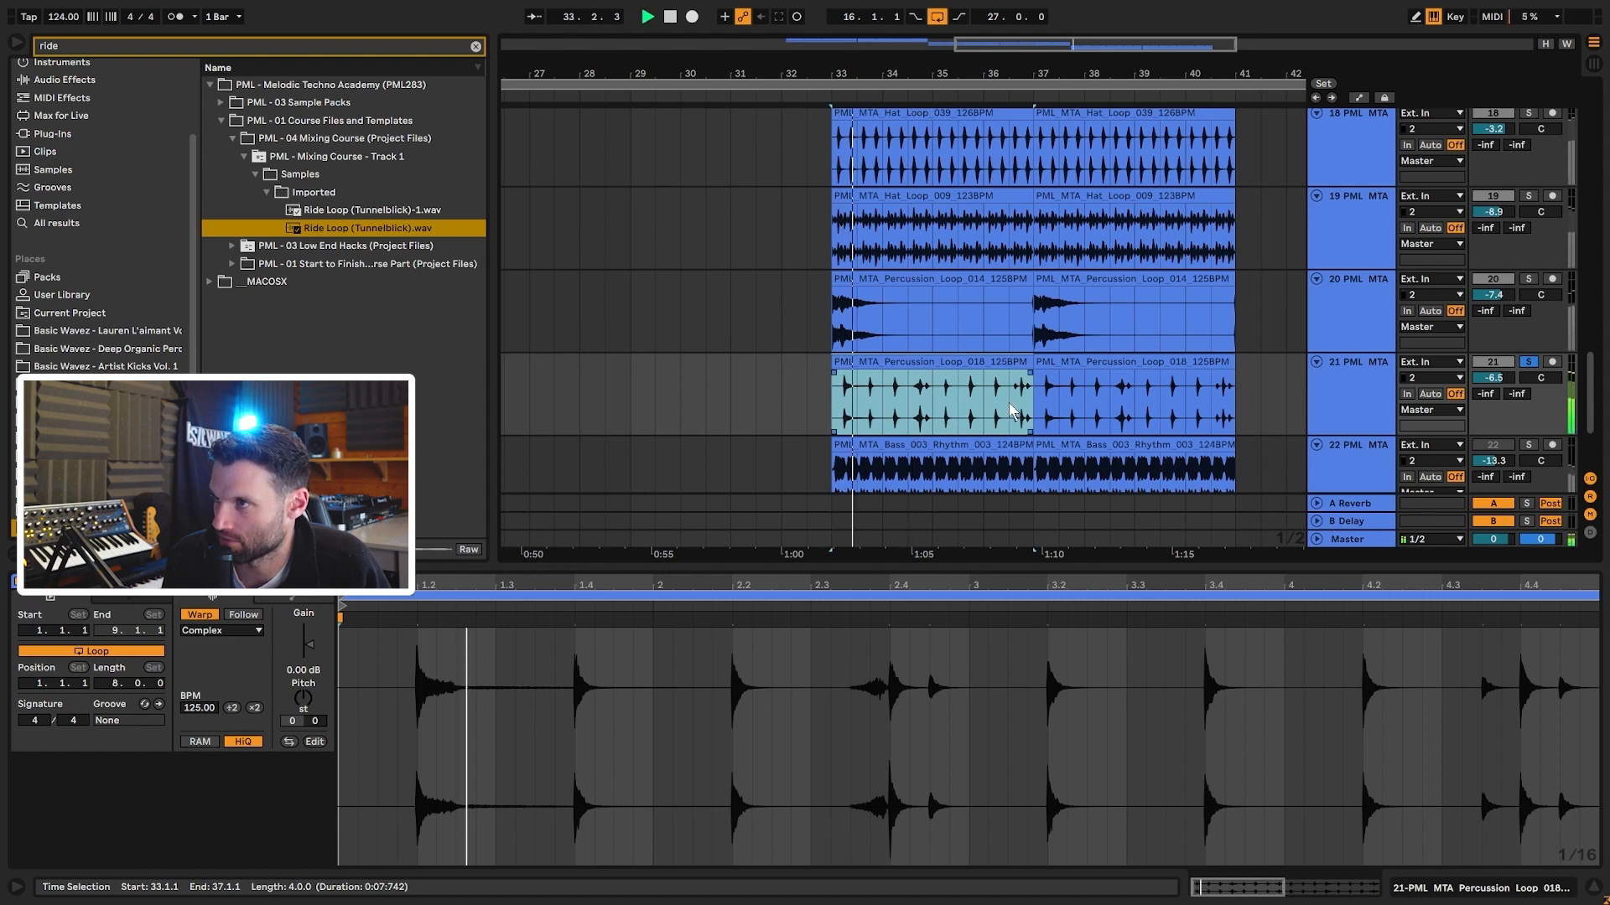
click(1010, 414)
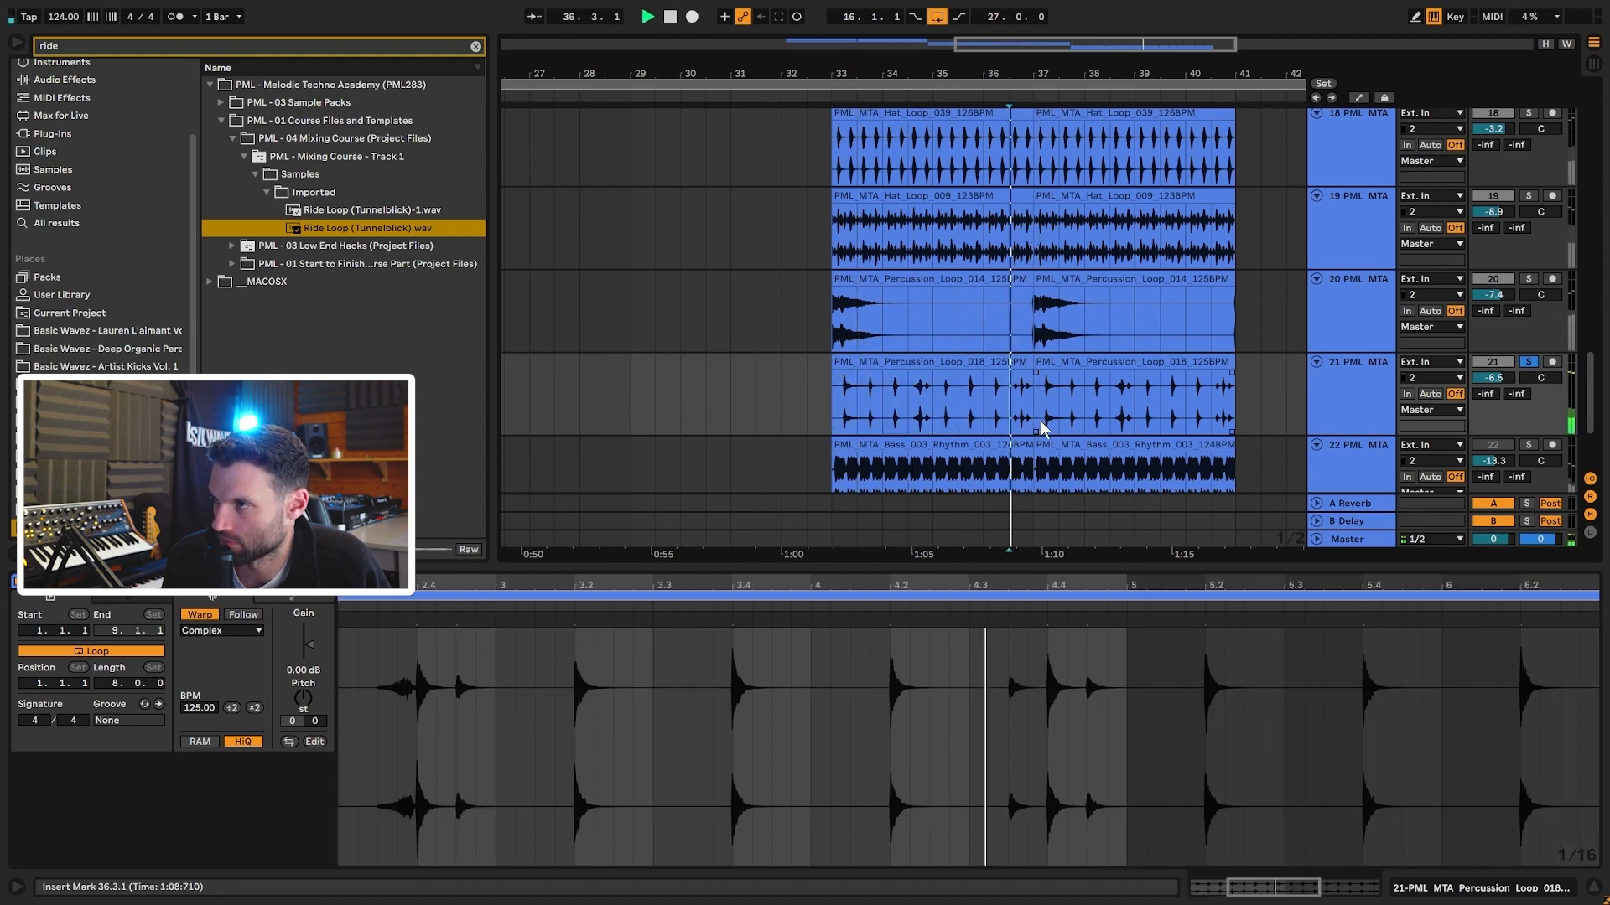
key(space)
click(848, 419)
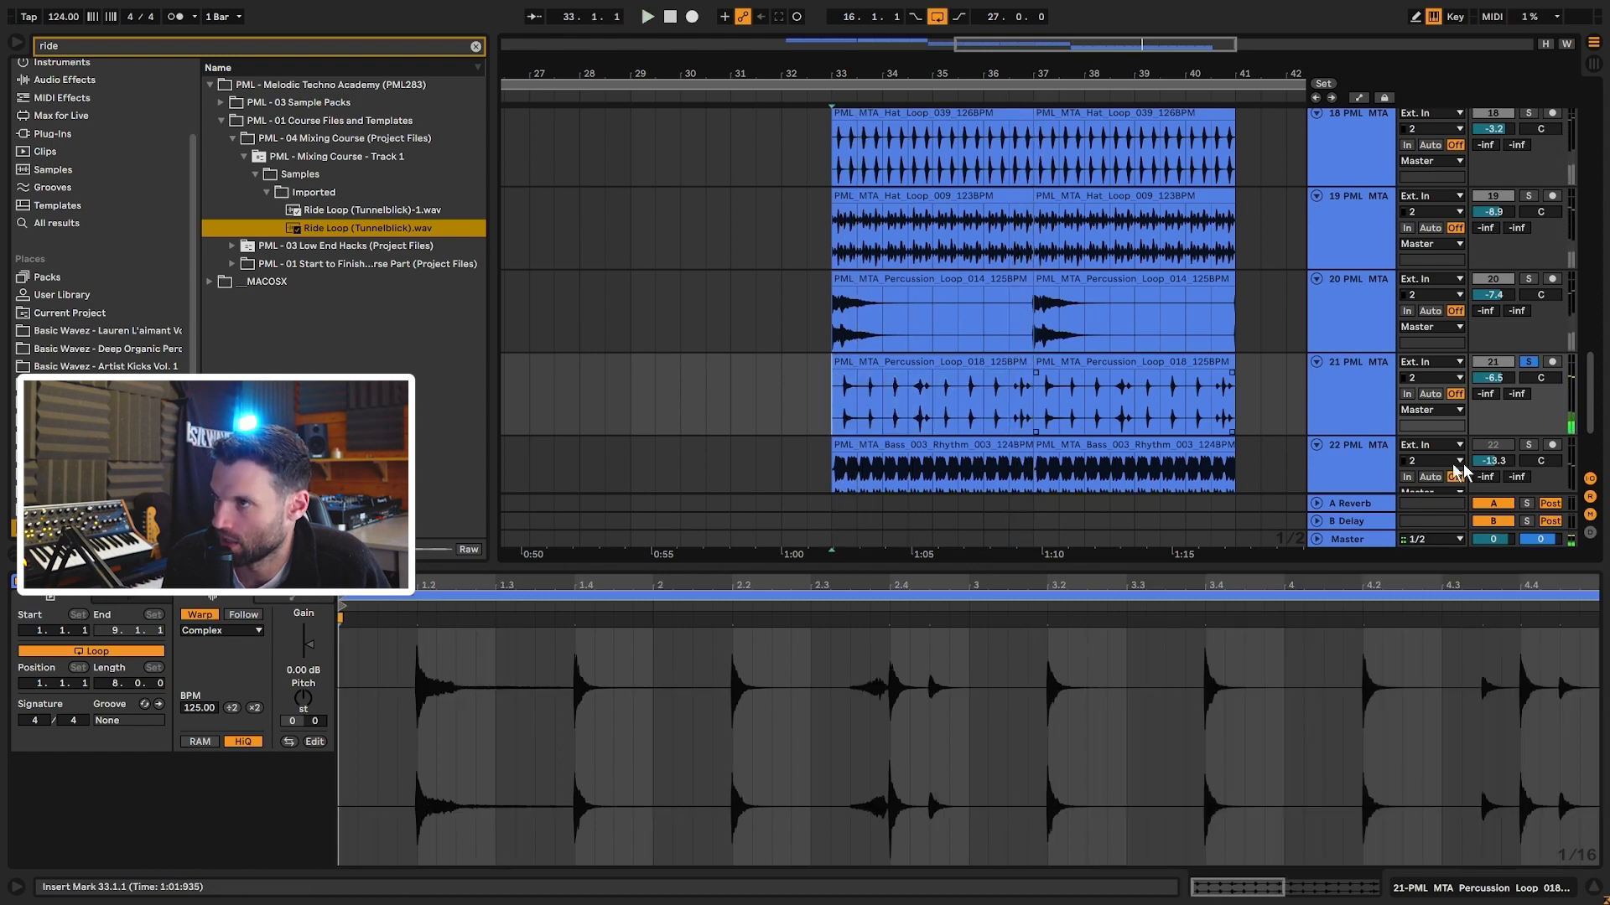
- Unsolo track 21 and compare the section from bar 33 with that percussion loop muted and active
click(1524, 365)
key(space)
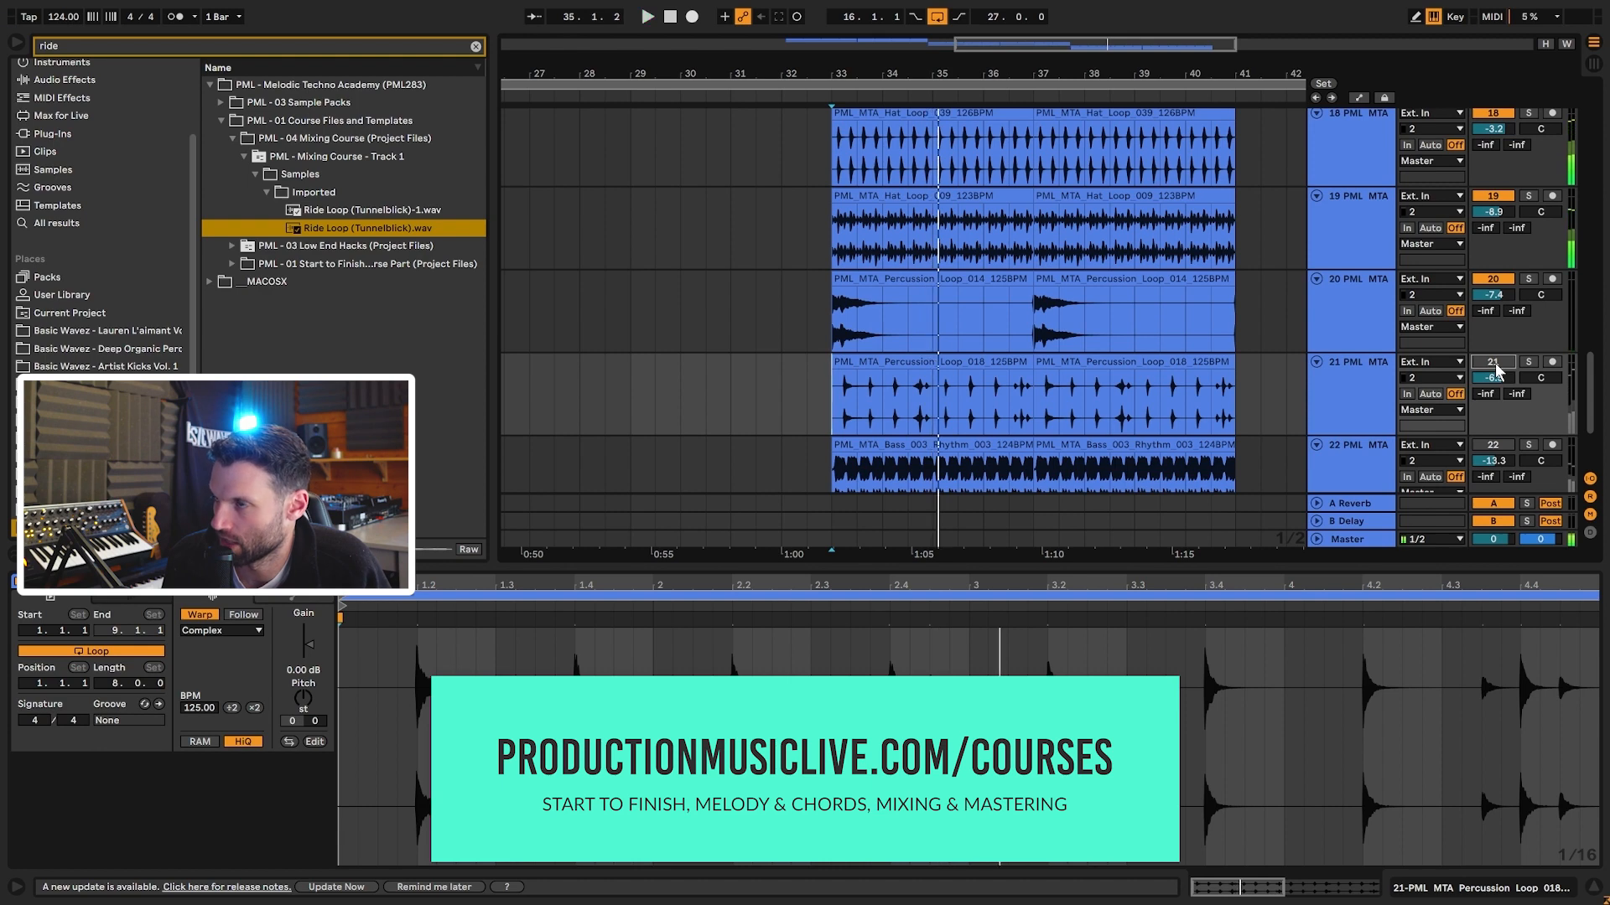
key(space)
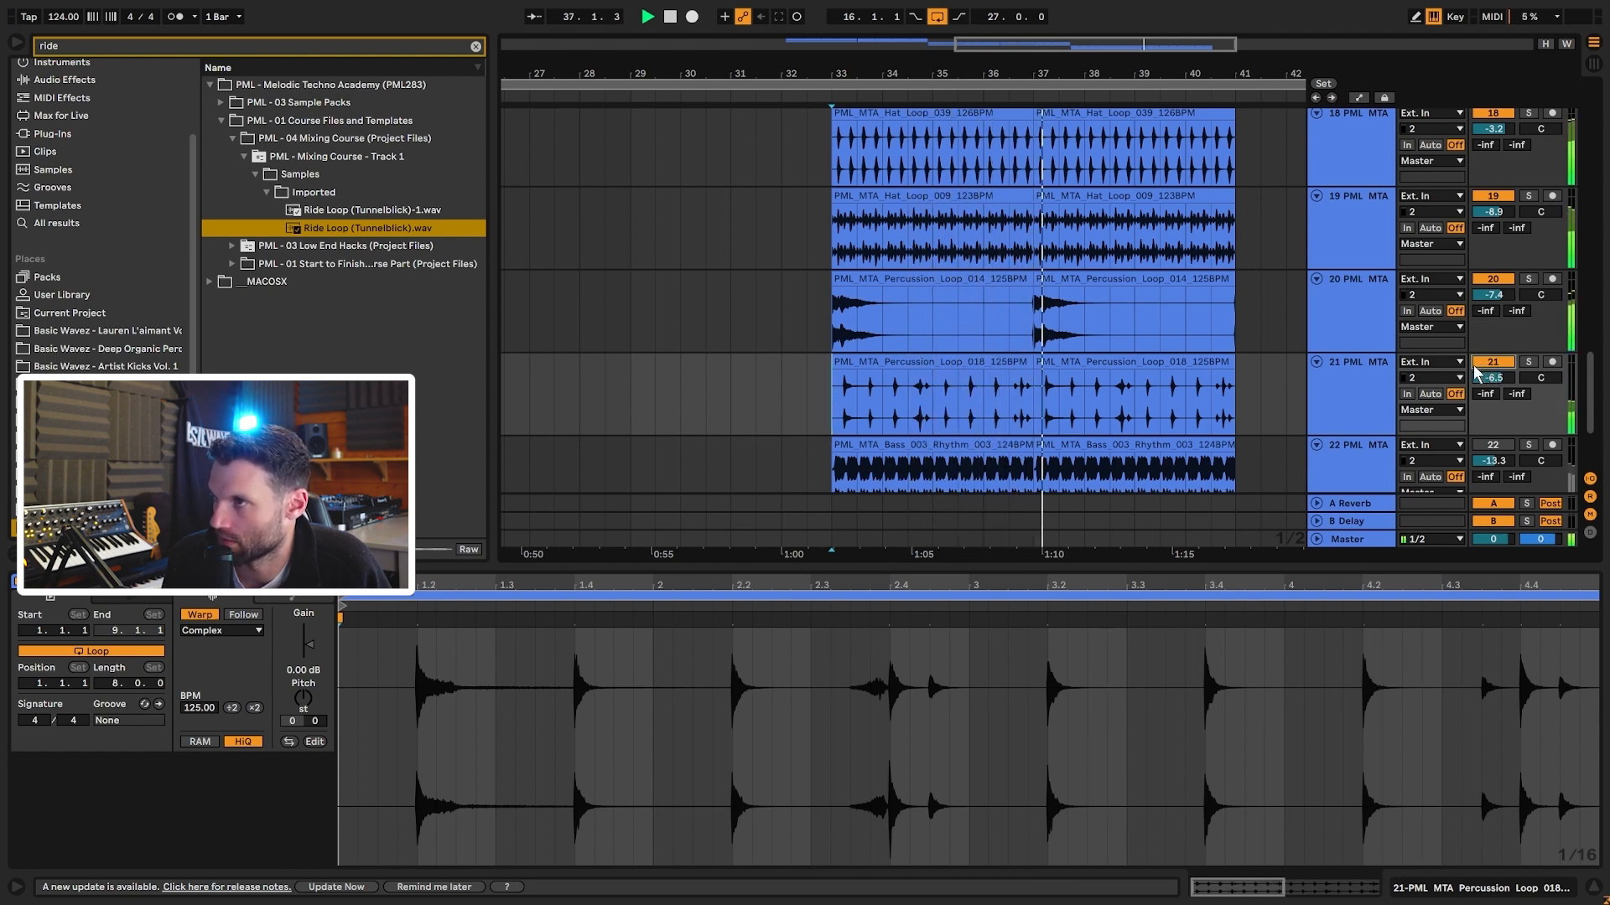
key(space)
- Activate bass rhythm track 22 and play its first clip together with the rest of the section
key(super+t)
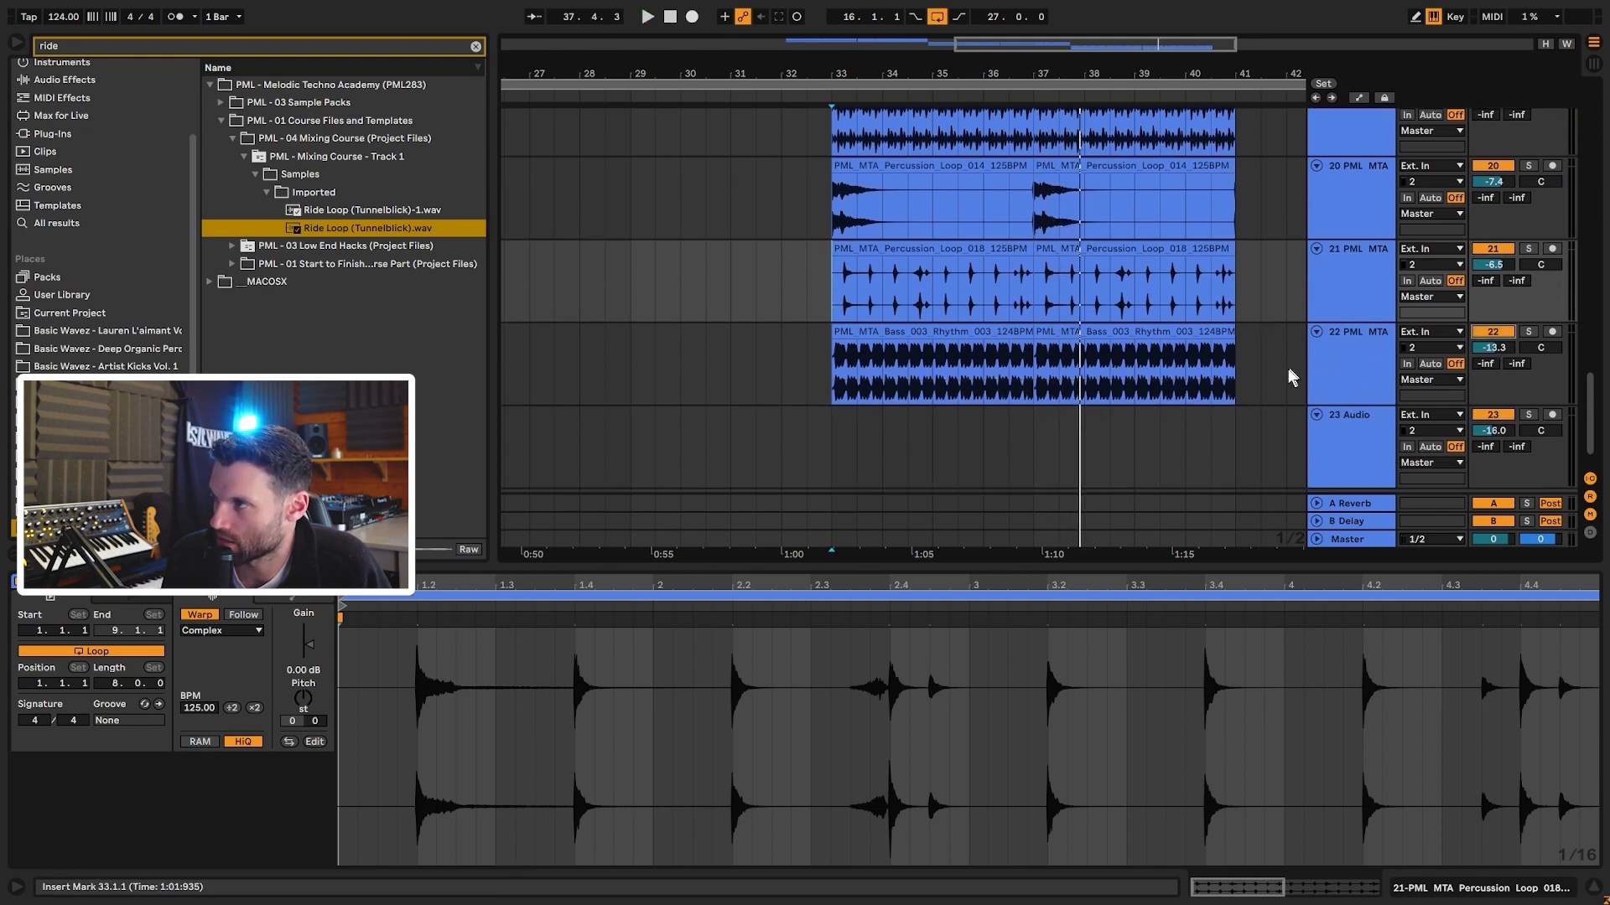
click(1313, 386)
key(space)
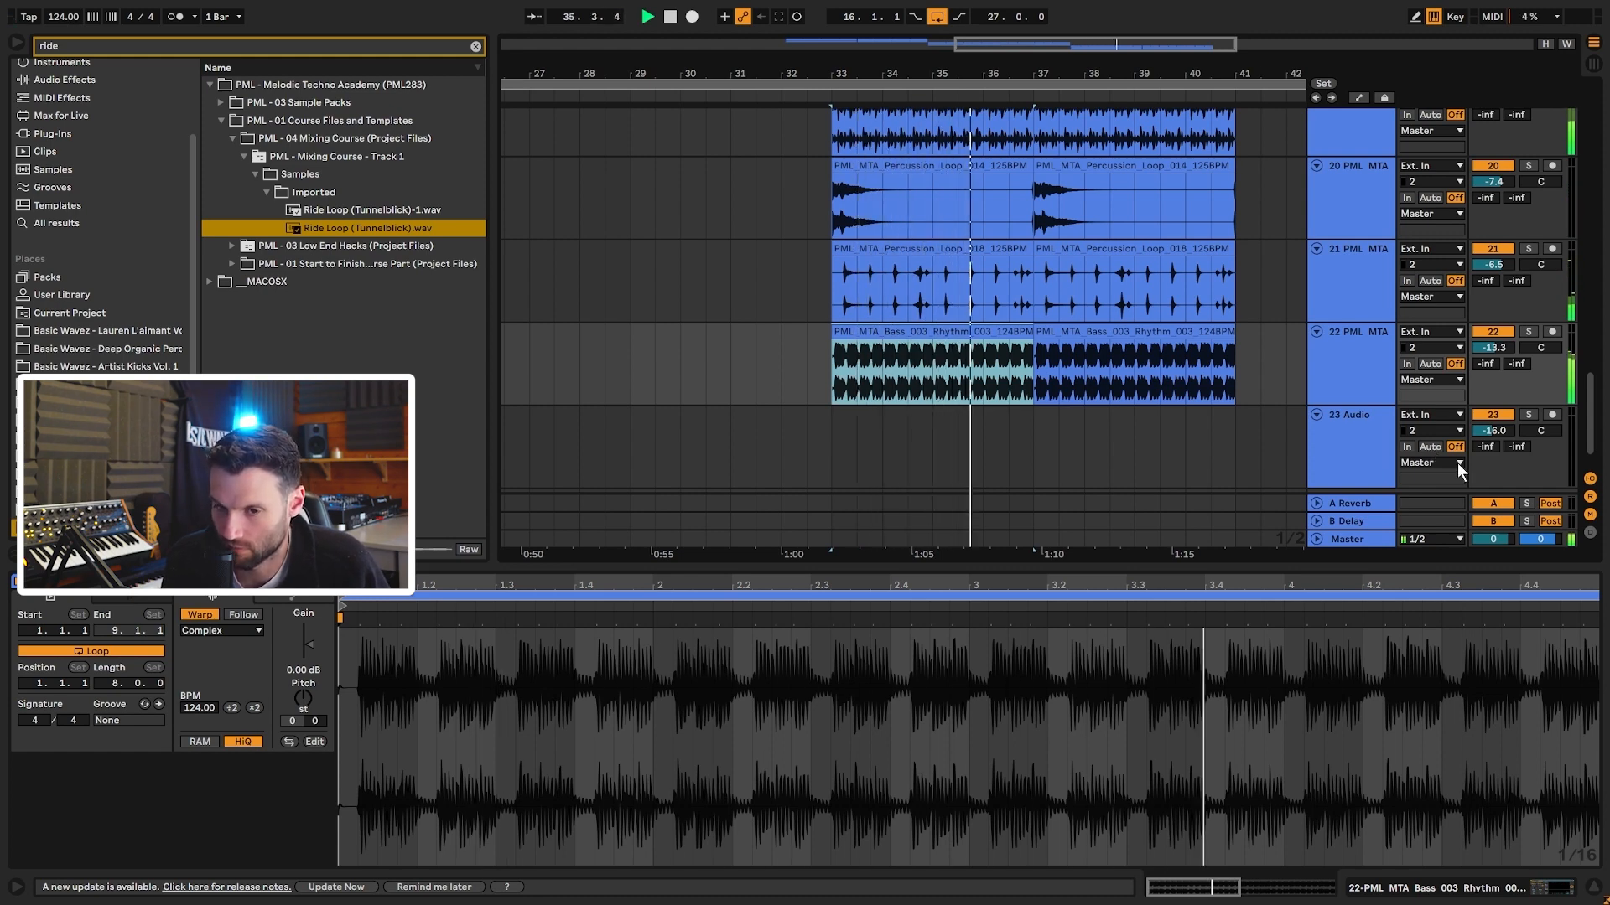
key(space)
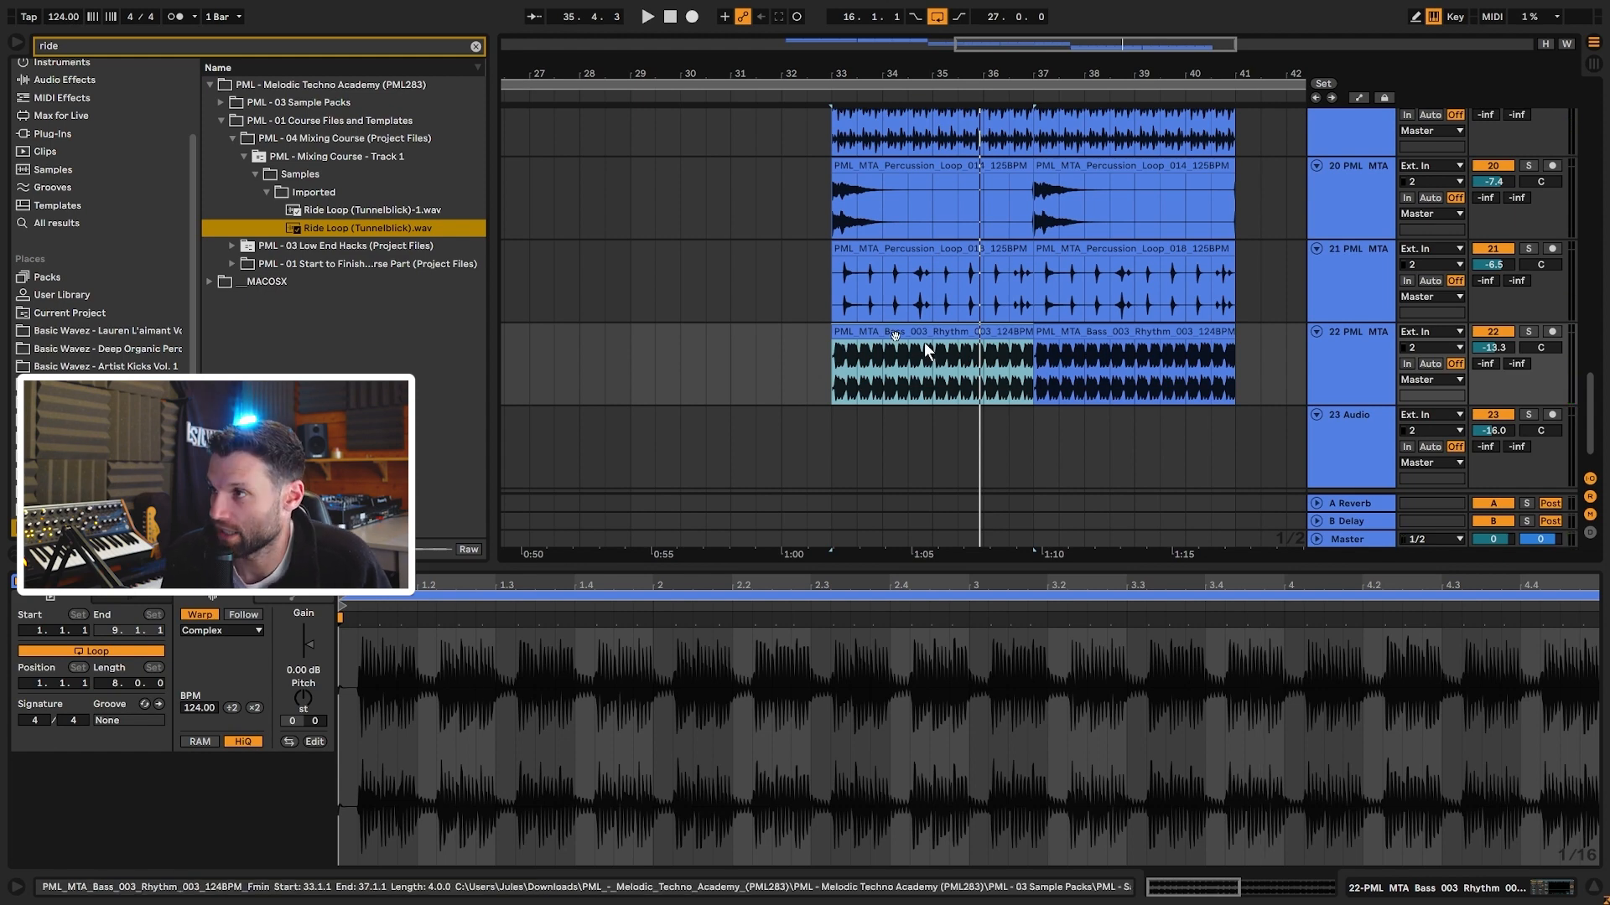
- Collapse all tracks in the arrangement to get an overview of the three sections
scroll(1308, 344, up, 1)
alt+click(1316, 352)
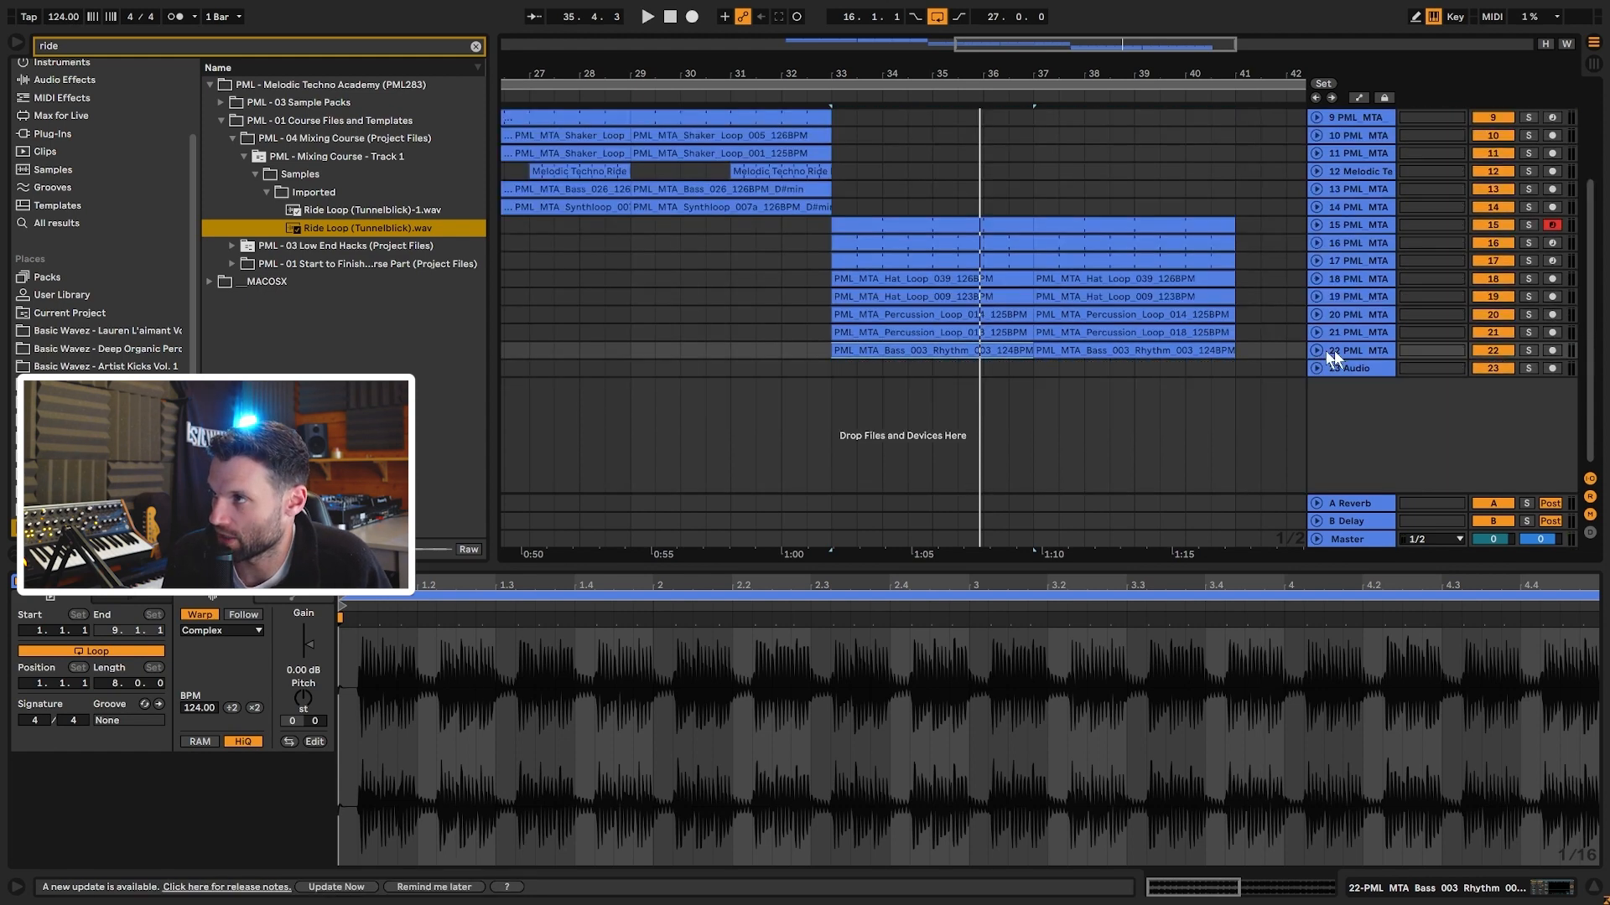
scroll(1333, 352, up, 5)
scroll(985, 365, down, 5)
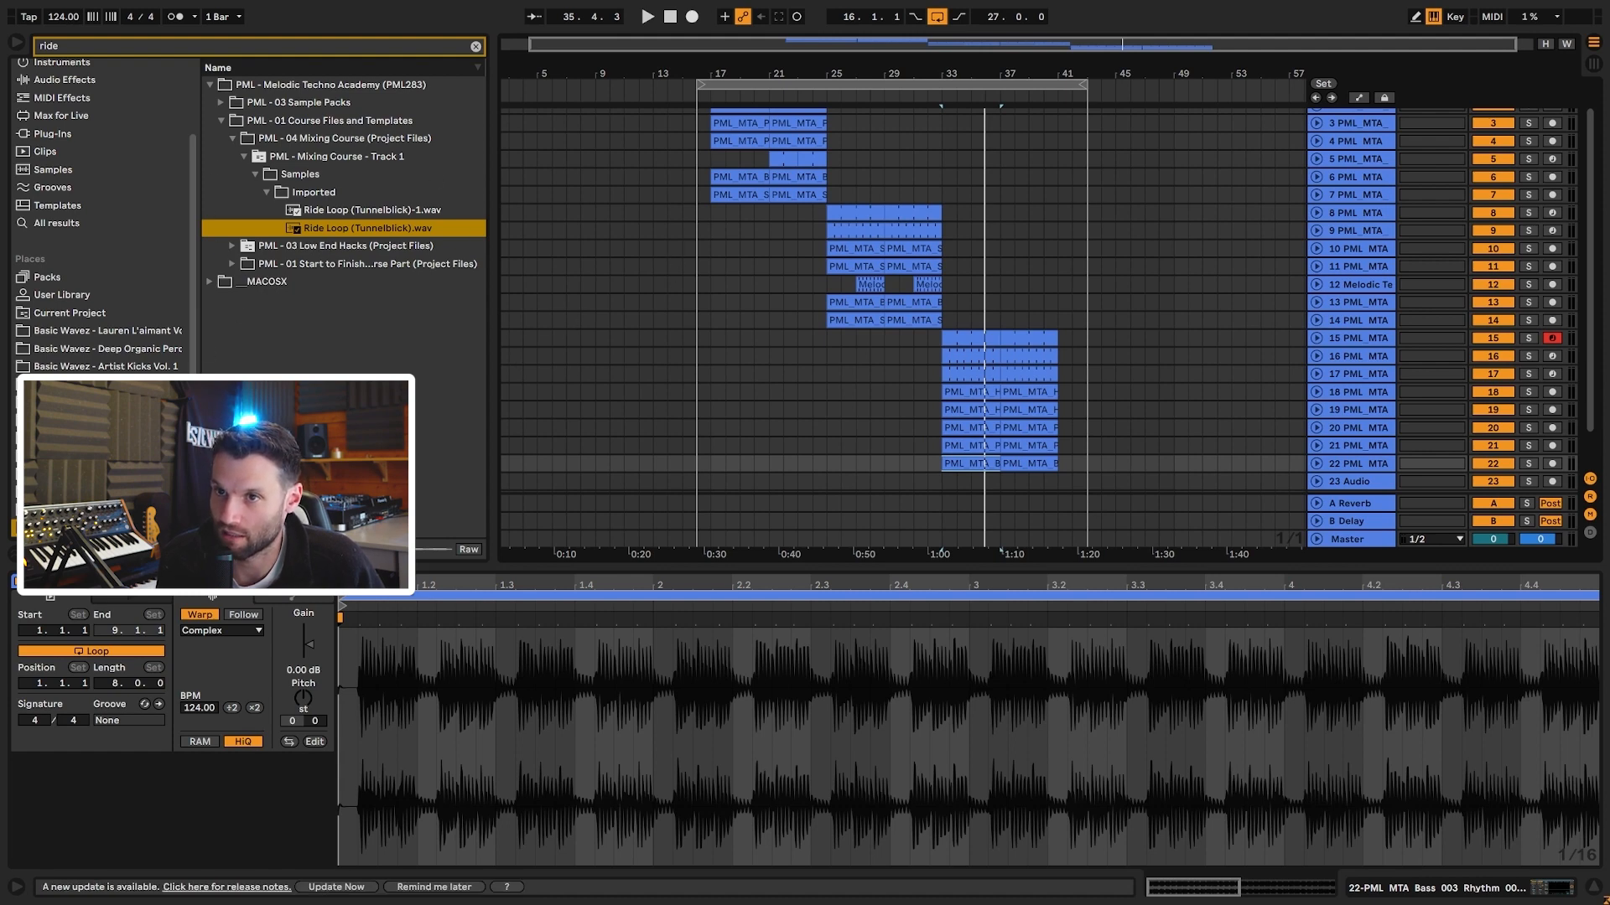
scroll(100, 210, down, 2)
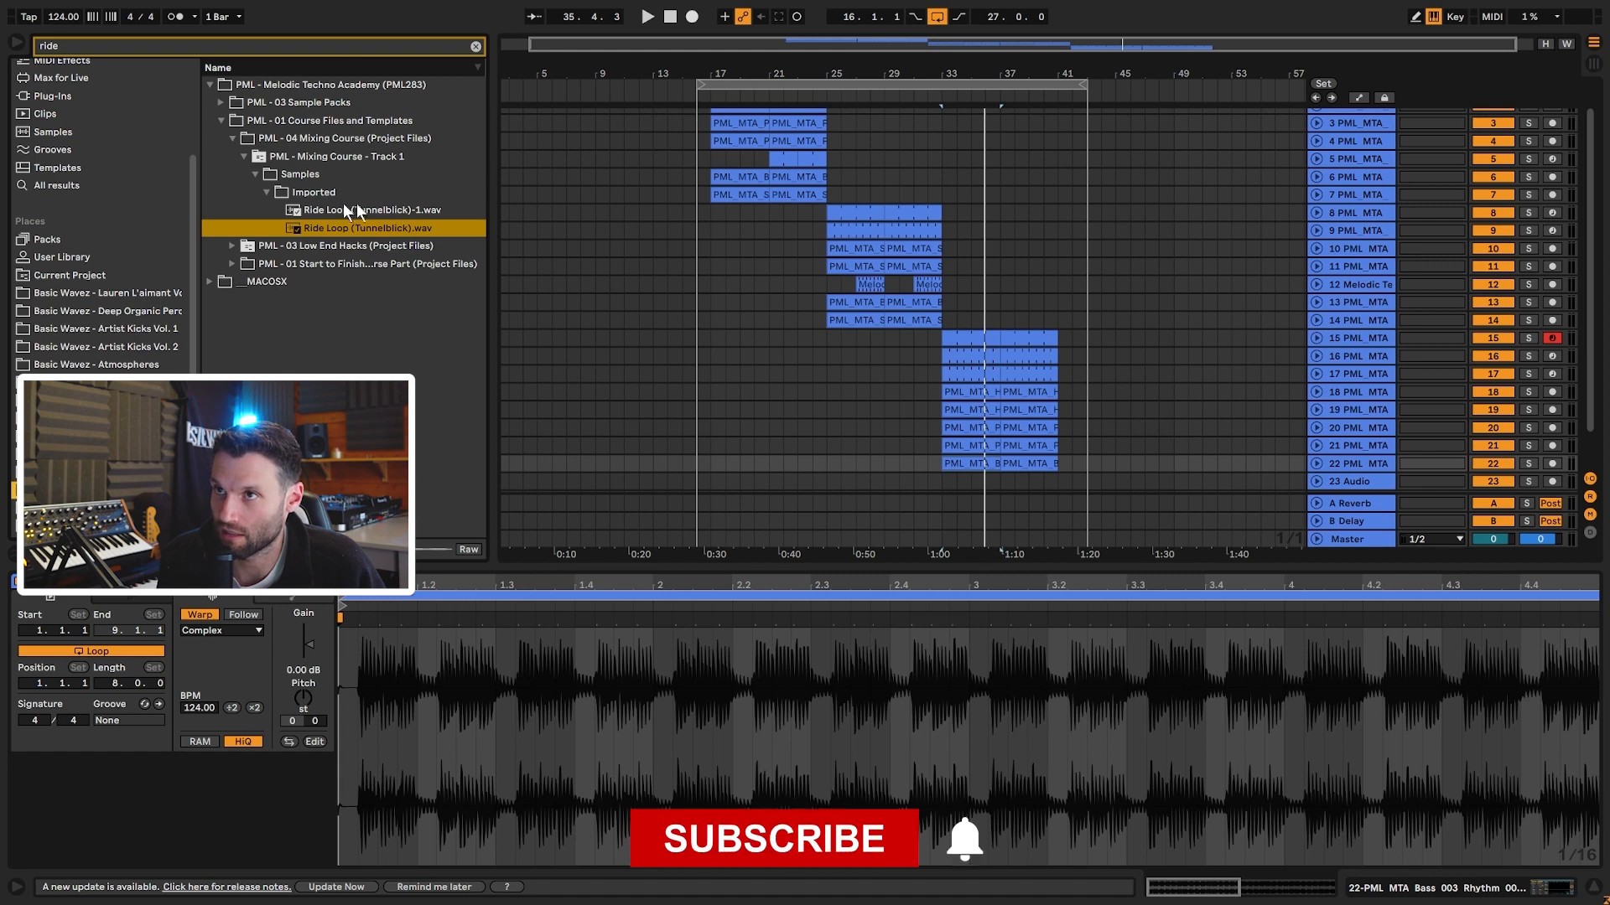
- Collapse the PML - 01 Course Files and Templates folder and expand PML - 03 Sample Packs down to PML - Sample Pack - The Afterworld
click(220, 121)
click(221, 102)
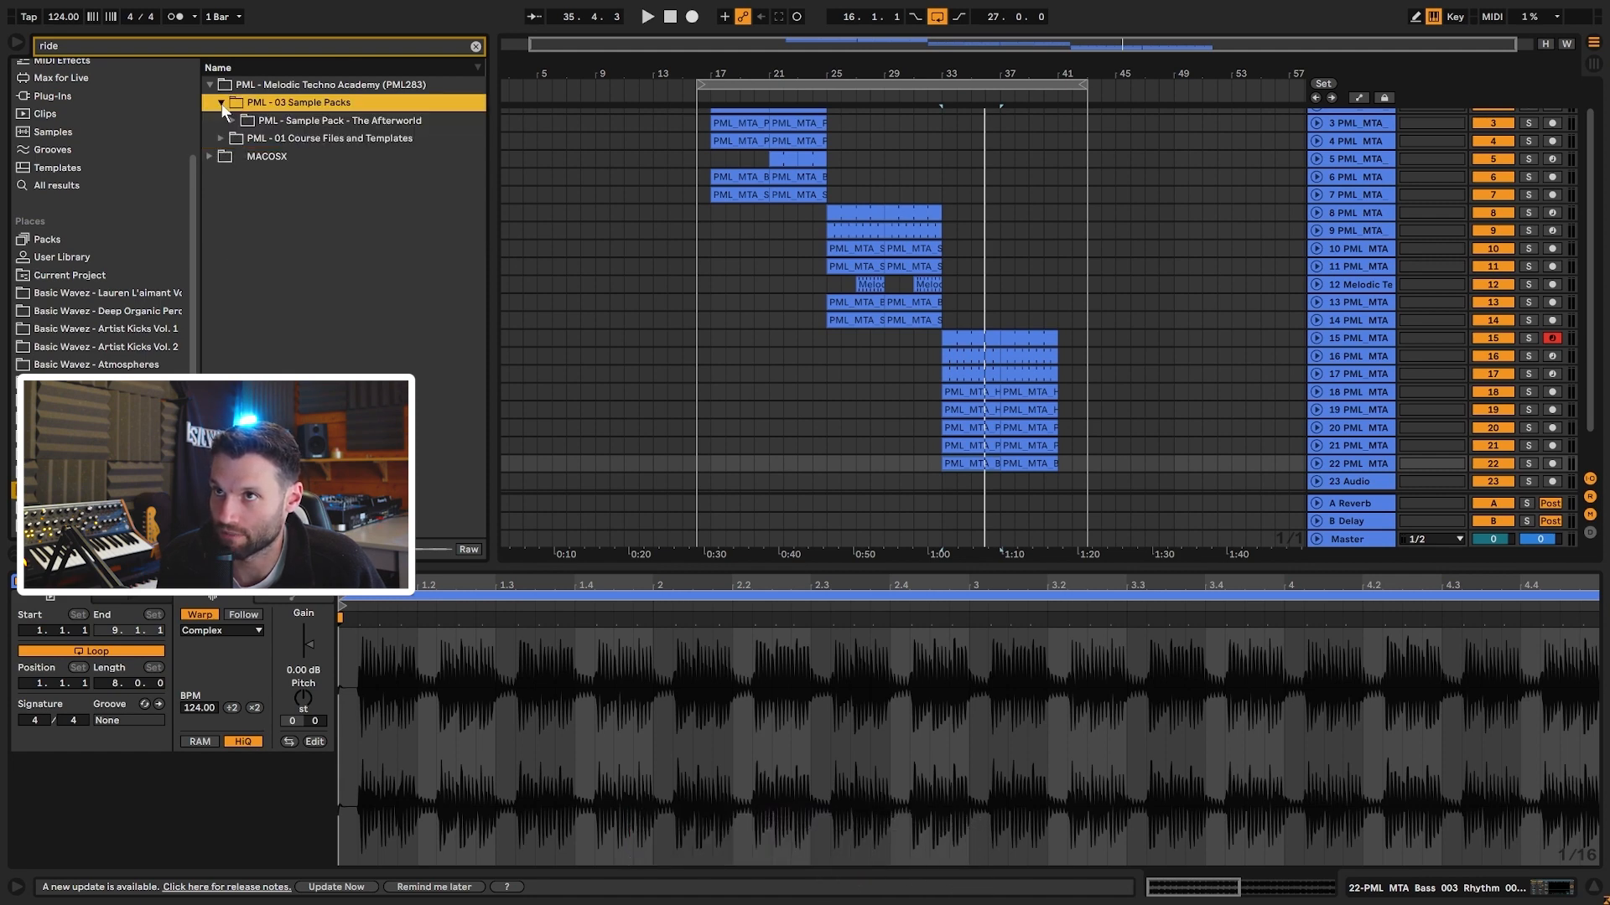
click(233, 121)
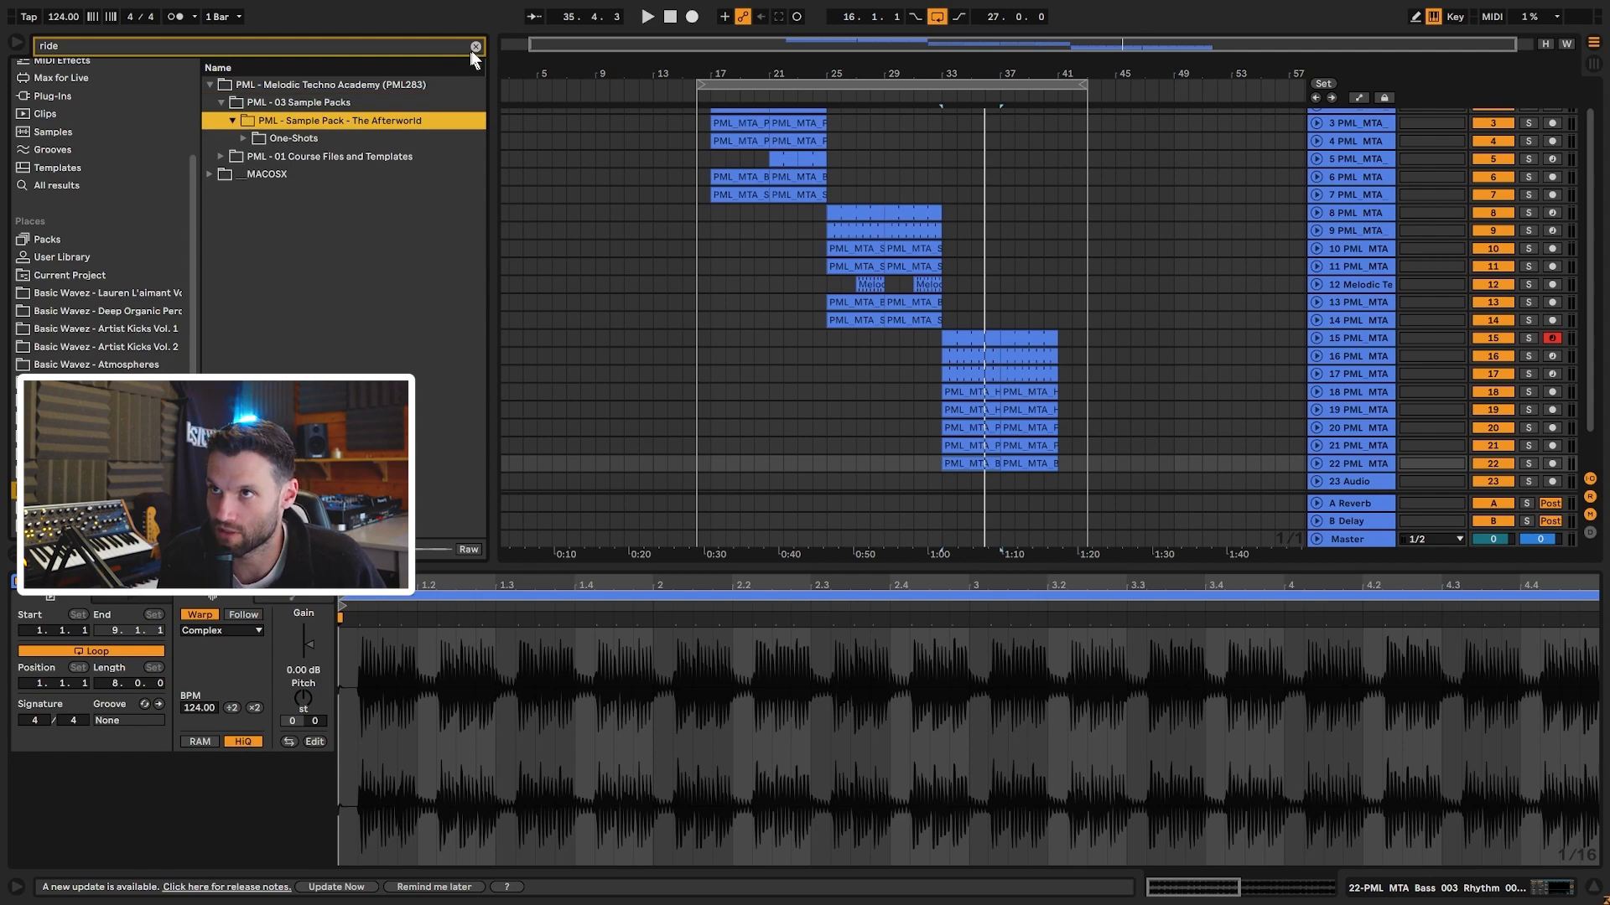